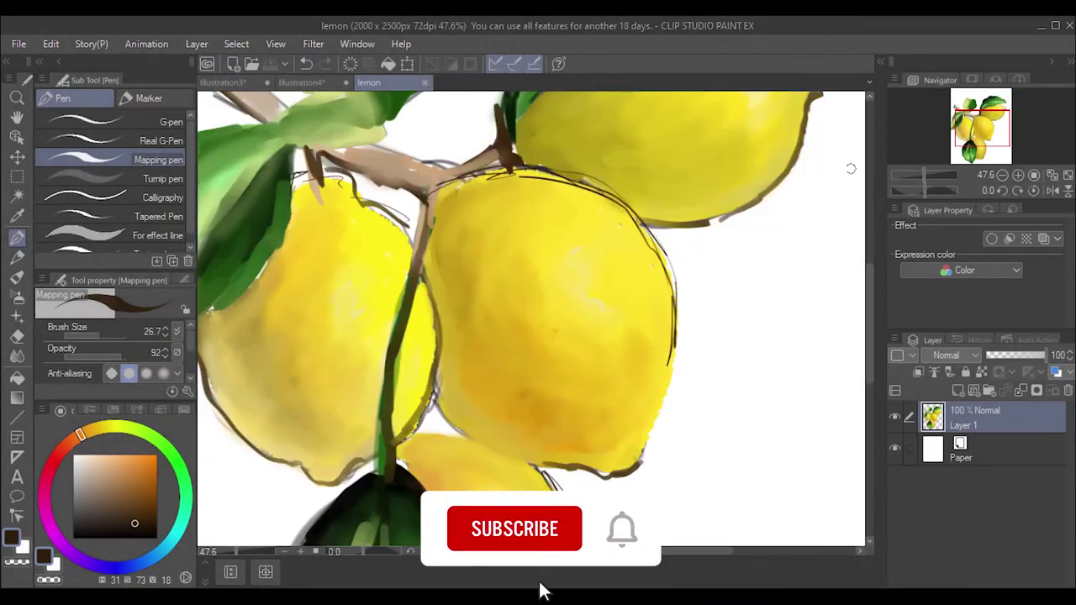
- Paint a yellow-orange stroke down the central lemon with the flat oil paint brush
click(139, 420)
click(147, 458)
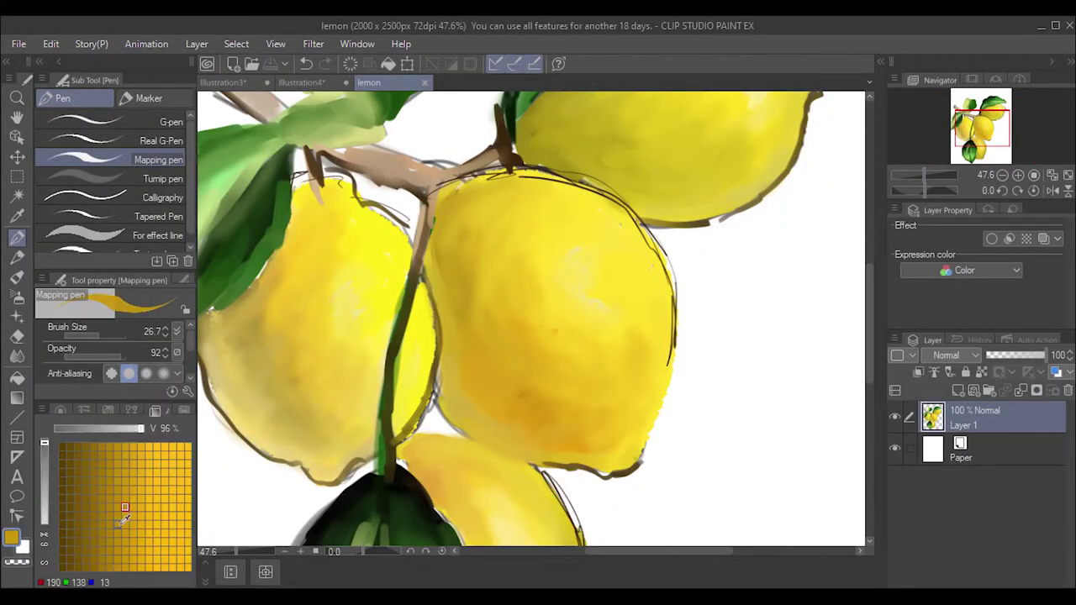
click(117, 524)
click(17, 278)
drag(439, 273, 576, 427)
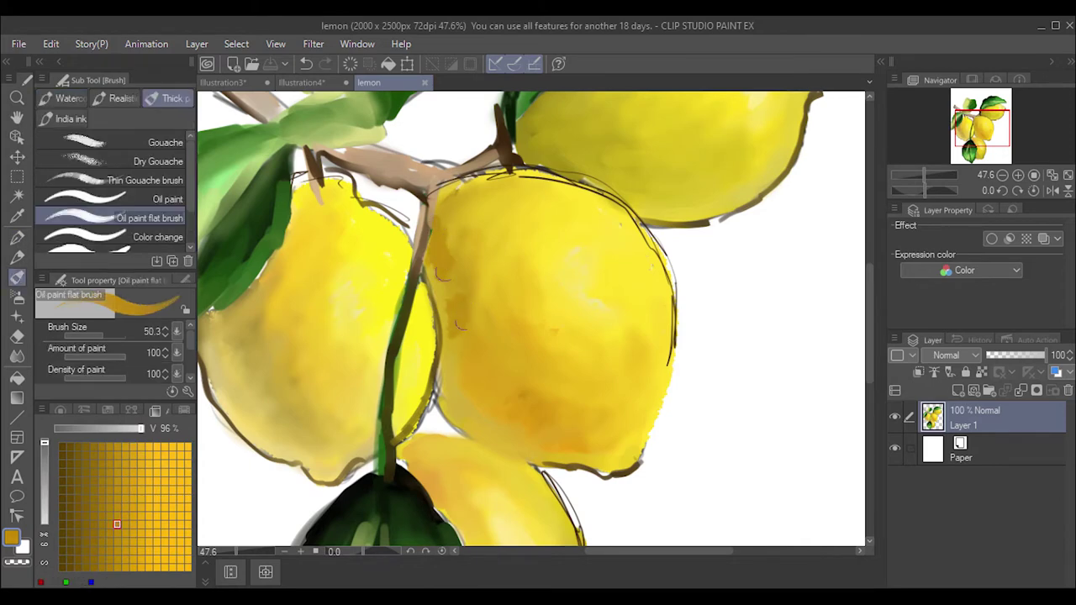
- Dab orange shading onto the lemon's lower part
click(61, 410)
click(80, 435)
click(158, 410)
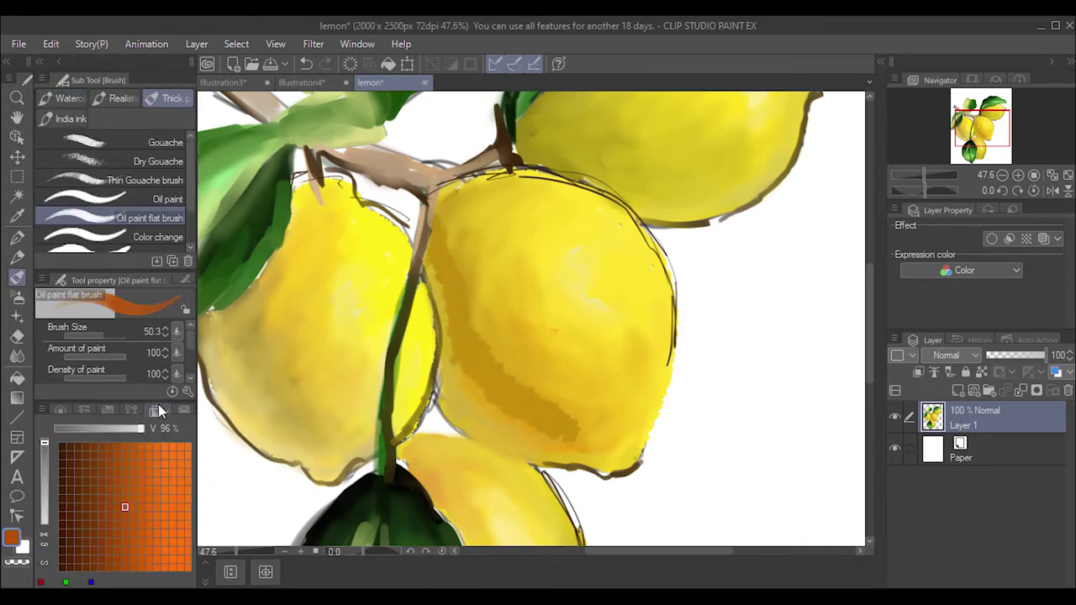
click(125, 506)
click(61, 410)
mouse_move(487, 369)
mouse_down()
mouse_move(521, 408)
mouse_move(592, 428)
mouse_up()
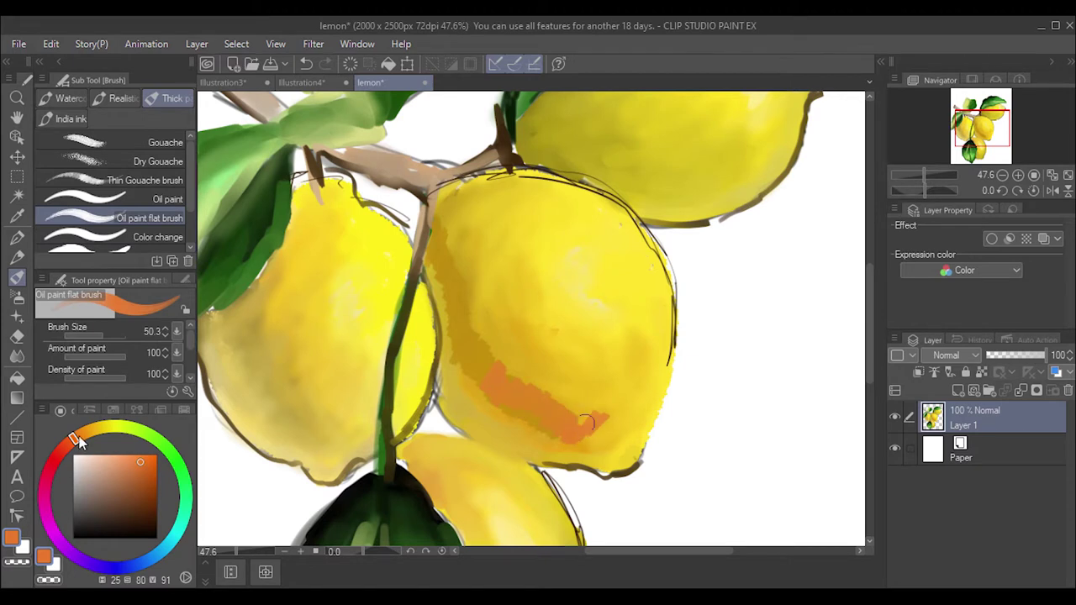
- Shade the lemon's lower, right and top edges with a lighter orange
click(158, 410)
click(165, 472)
mouse_move(660, 420)
mouse_down()
mouse_move(647, 403)
mouse_move(665, 336)
mouse_move(664, 286)
mouse_move(639, 227)
mouse_up()
mouse_move(547, 175)
mouse_down()
mouse_move(475, 177)
mouse_move(655, 244)
mouse_up()
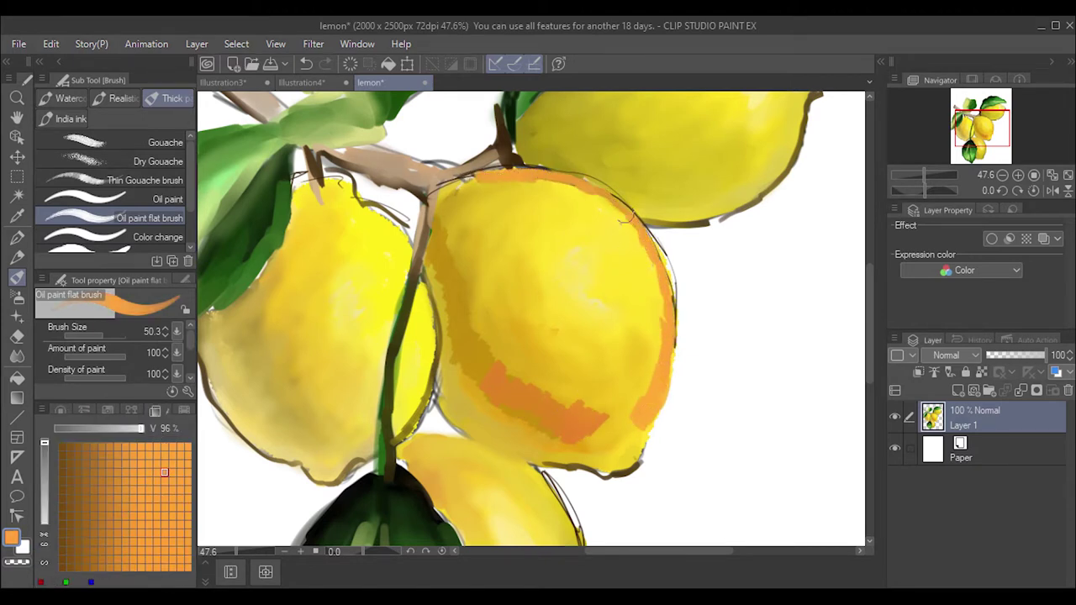
mouse_move(445, 186)
mouse_down()
mouse_move(559, 181)
mouse_move(530, 172)
mouse_up()
drag(652, 231, 660, 336)
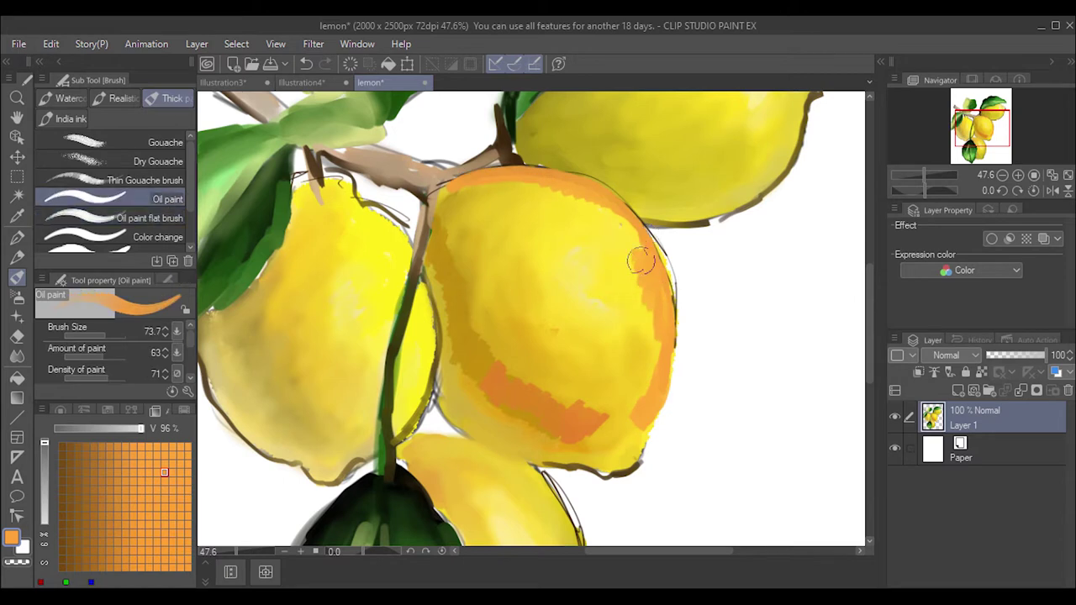
drag(643, 252, 526, 185)
mouse_move(437, 191)
mouse_down()
mouse_move(567, 180)
mouse_move(632, 281)
mouse_move(639, 373)
mouse_up()
- Paint yellow over the lemon's right and bottom edges and brighten its left half
click(59, 410)
click(157, 411)
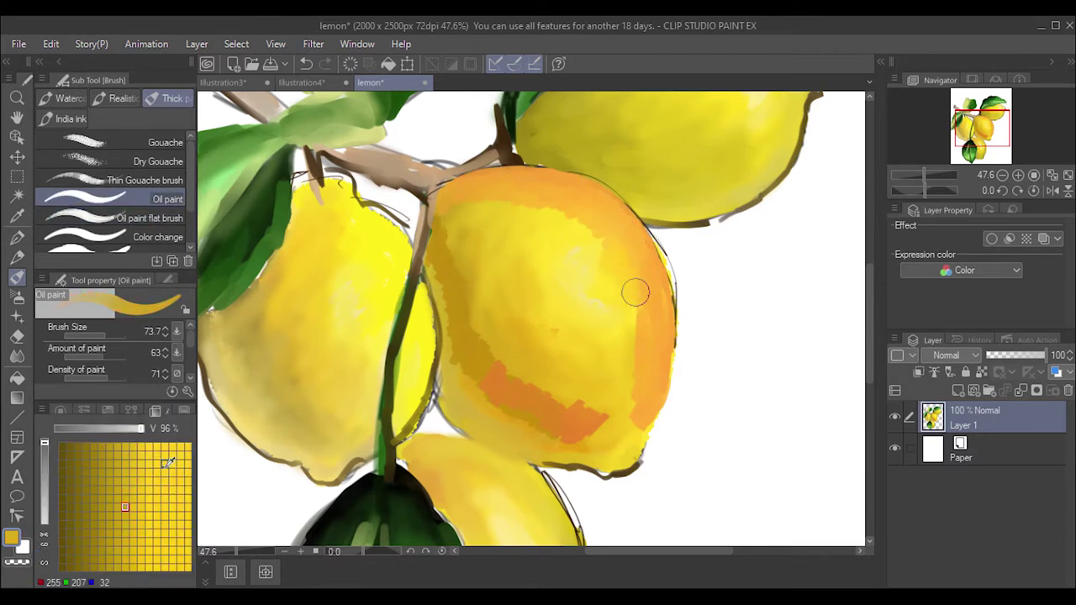
alt+click(634, 291)
mouse_move(633, 291)
mouse_down()
mouse_move(619, 418)
mouse_move(580, 424)
mouse_up()
mouse_move(460, 215)
mouse_down()
mouse_move(470, 307)
mouse_move(485, 325)
mouse_up()
mouse_move(492, 204)
mouse_down()
mouse_move(479, 302)
mouse_move(545, 387)
mouse_up()
- Add more orange along the lemon's lower-left and right edges
alt+click(545, 386)
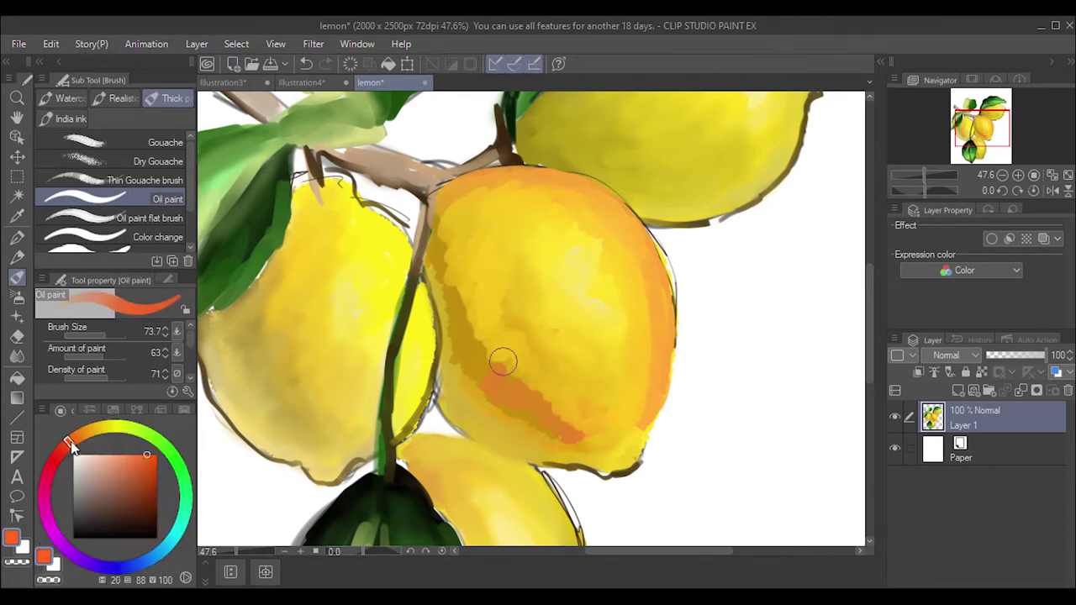
drag(499, 360, 546, 395)
drag(511, 320, 572, 424)
drag(664, 332, 644, 420)
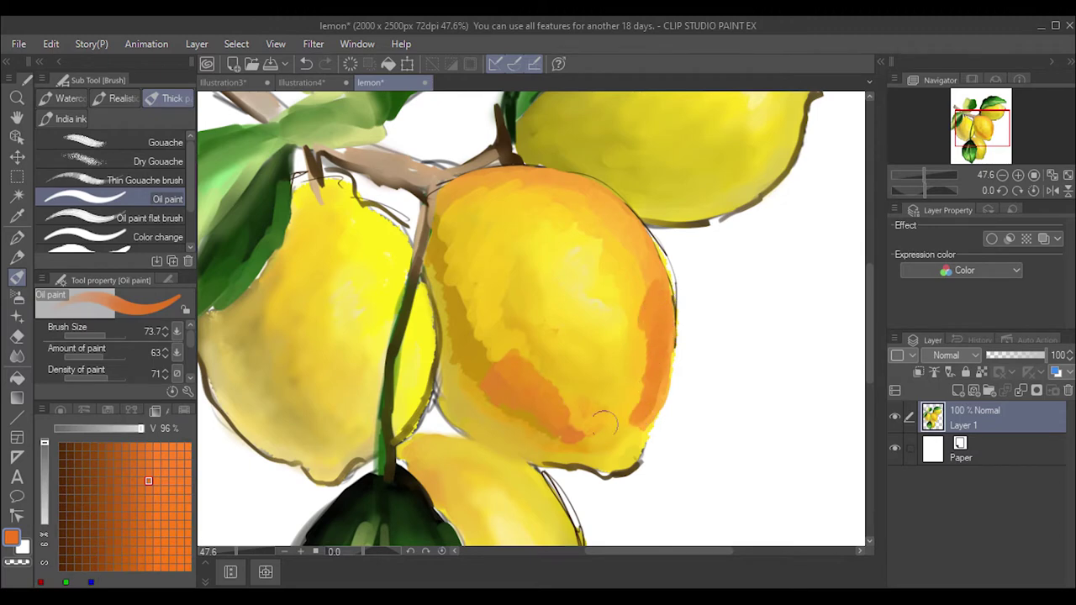
mouse_move(487, 349)
mouse_down()
mouse_move(592, 425)
mouse_move(451, 252)
mouse_up()
click(17, 295)
- Airbrush soft light orange along the central lemon's top edge
click(117, 140)
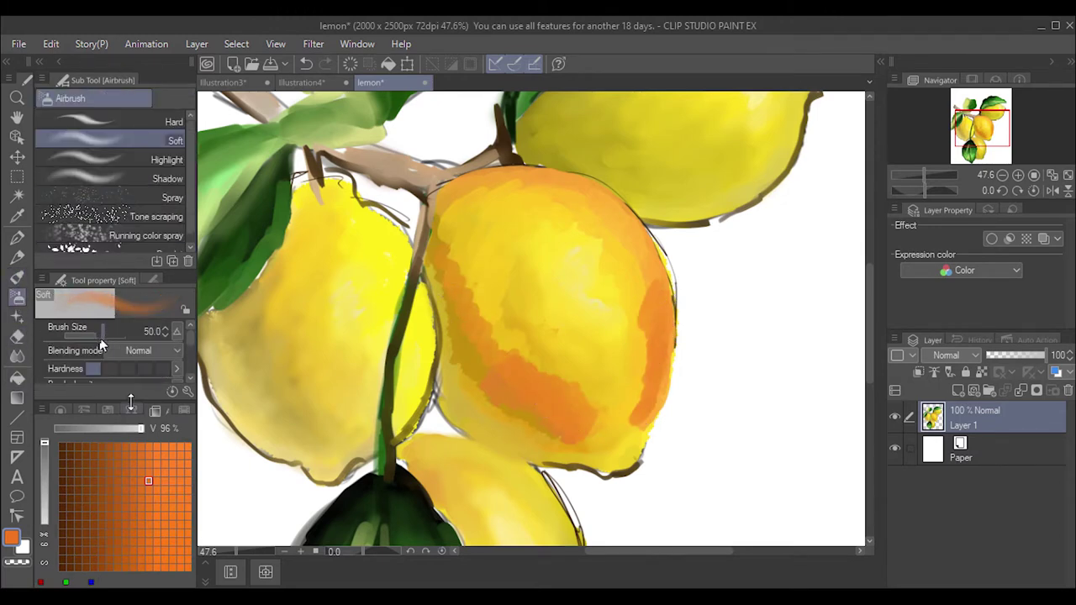
click(60, 410)
click(145, 464)
click(155, 410)
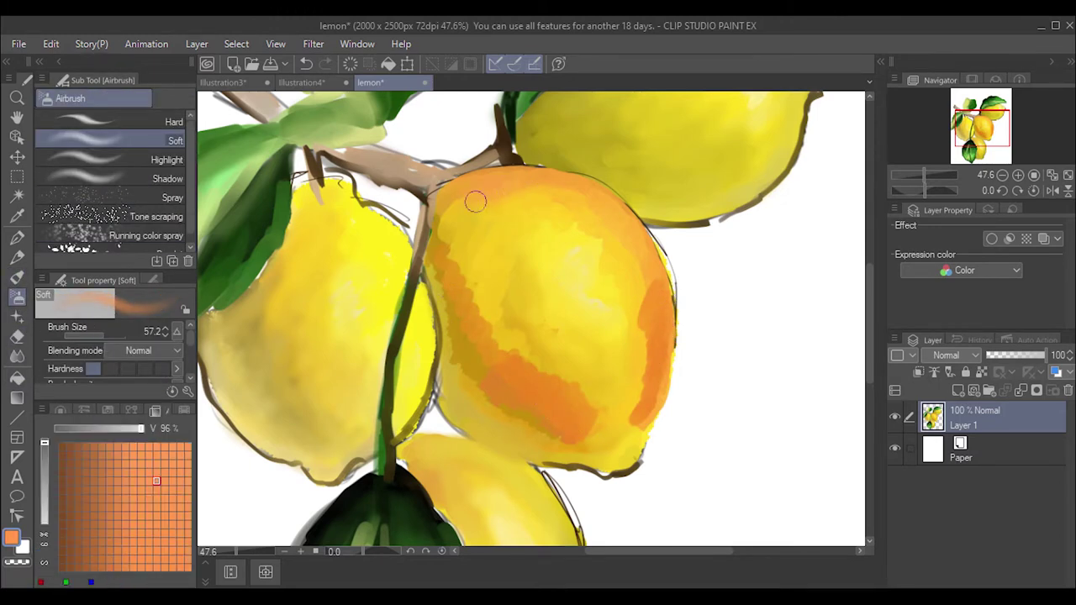
mouse_move(475, 202)
mouse_down()
mouse_move(538, 212)
mouse_move(493, 216)
mouse_up()
- Blend the blotchy orange on the lemon's left edge smooth
key(j)
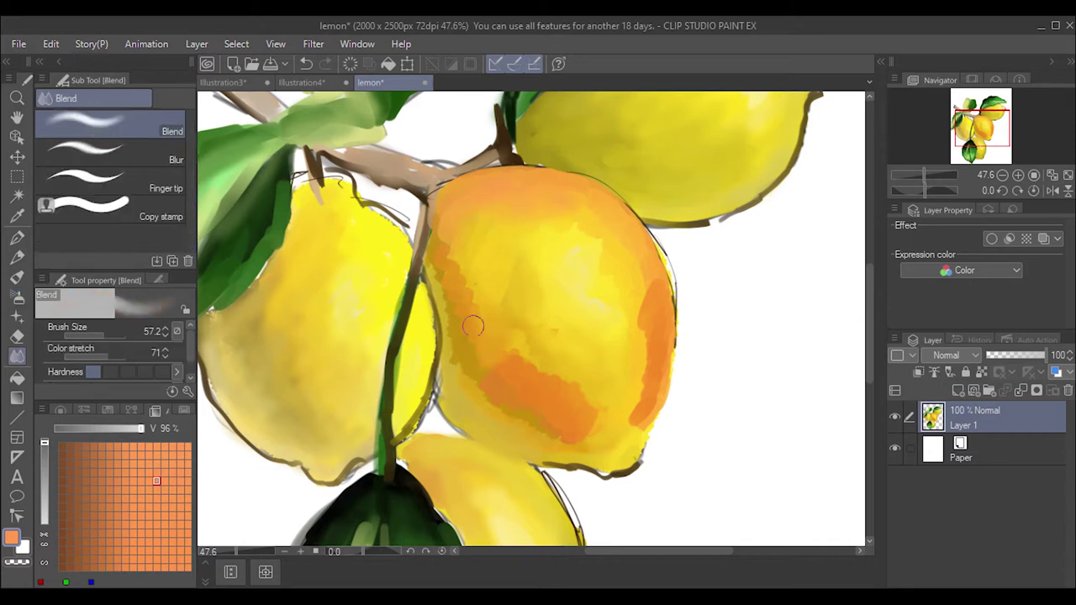
mouse_move(473, 326)
mouse_down()
mouse_move(473, 233)
mouse_move(525, 363)
mouse_up()
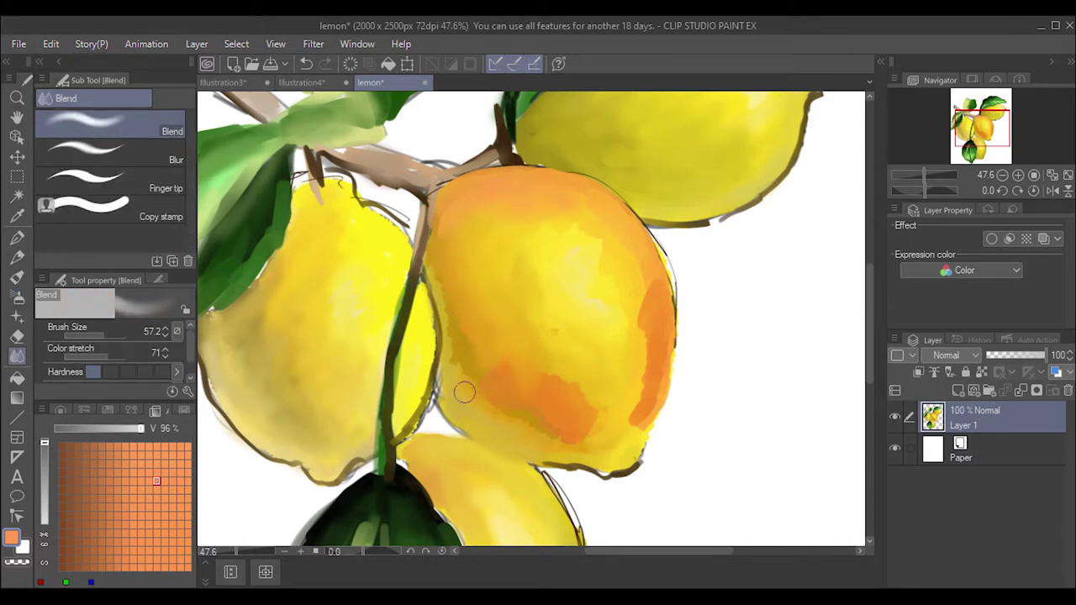
drag(458, 340, 437, 286)
click(106, 454)
click(18, 275)
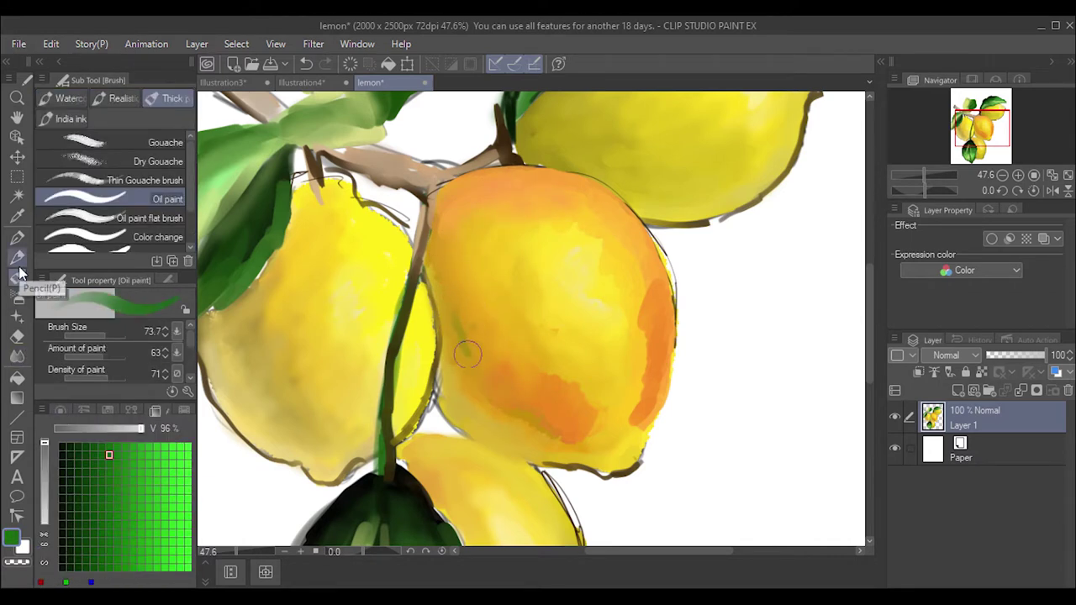
- Blend the orange blotches on the lower right and the streak along the right edge
key(j)
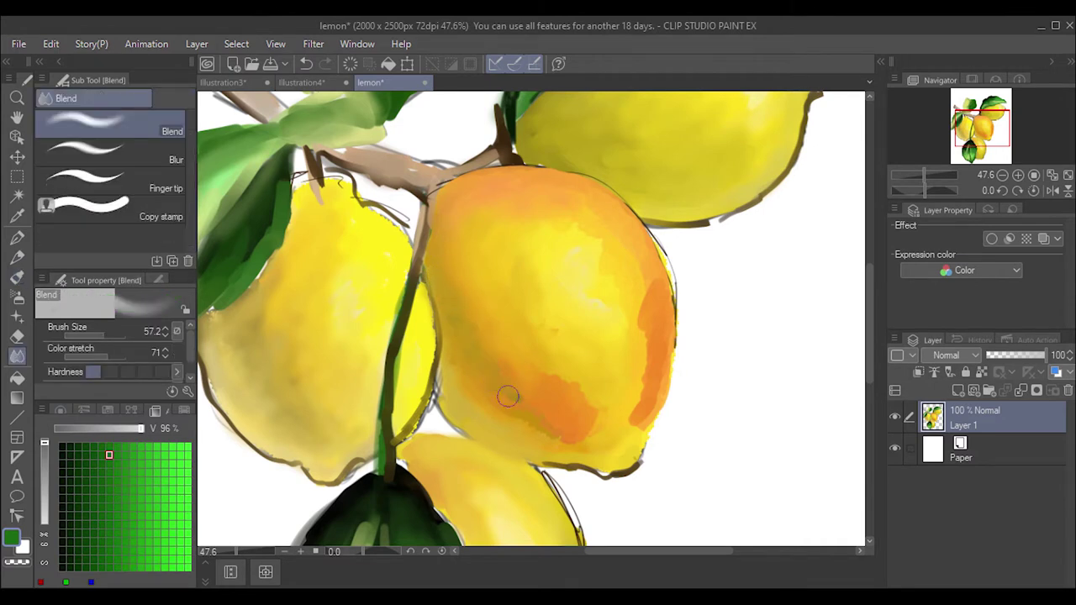
mouse_move(492, 374)
mouse_down()
mouse_move(564, 396)
mouse_move(505, 413)
mouse_move(552, 420)
mouse_up()
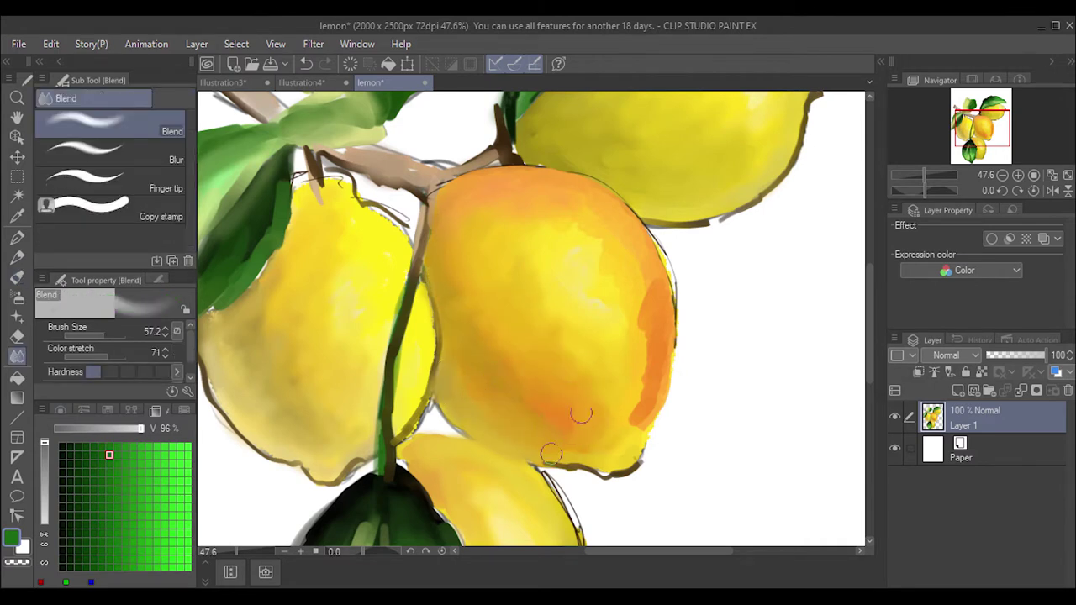
drag(488, 193, 557, 228)
drag(655, 277, 651, 403)
drag(659, 252, 622, 425)
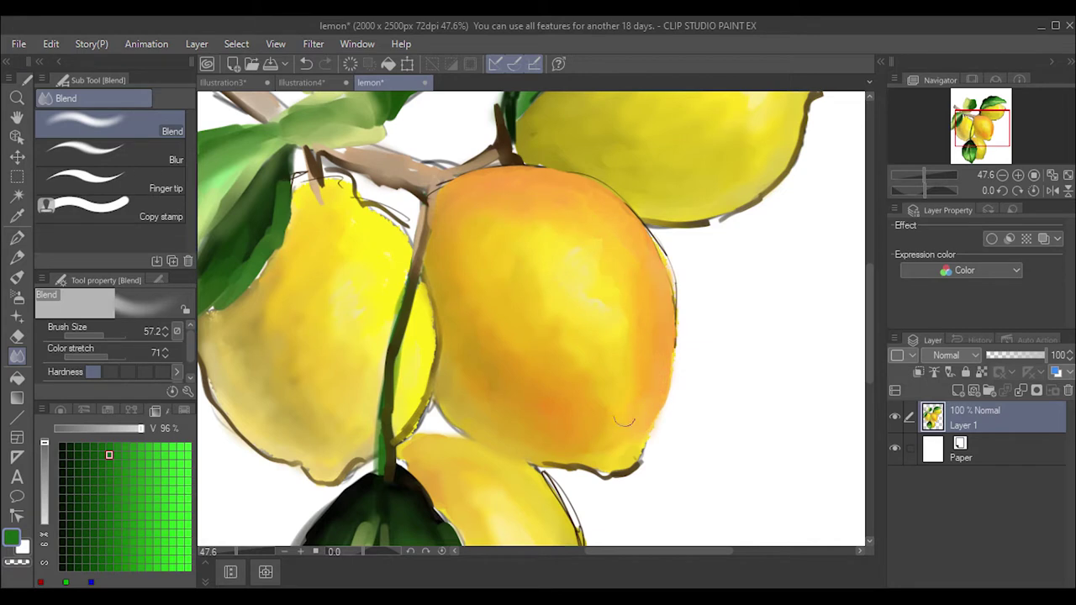
drag(626, 353, 605, 454)
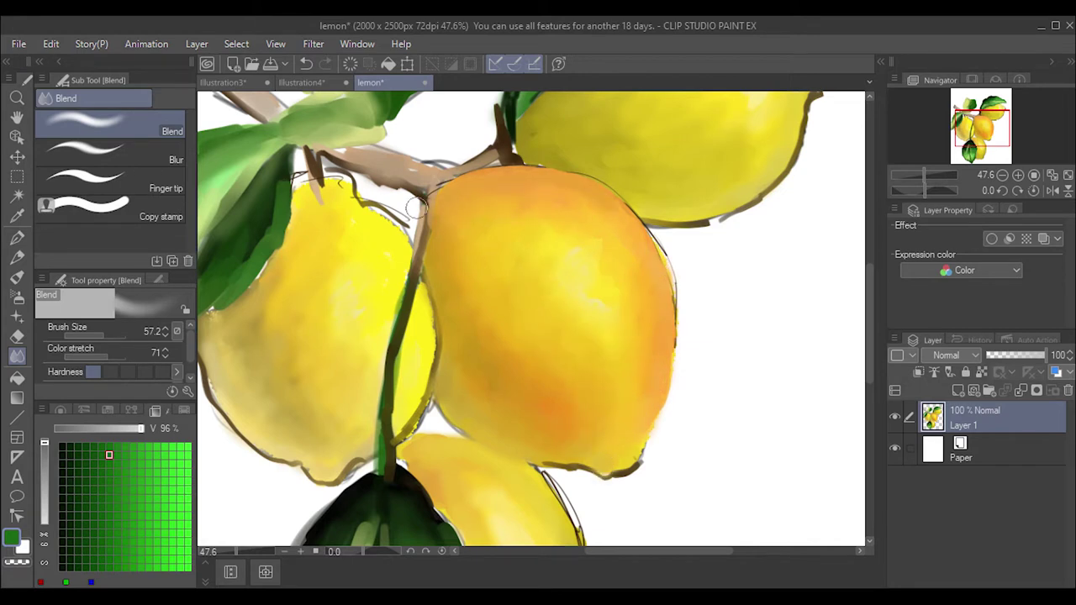
- Paint and blend a dark red-brown shadow on the lemon's left side by the stem
click(60, 410)
click(71, 445)
click(155, 410)
key(b)
drag(437, 302, 521, 383)
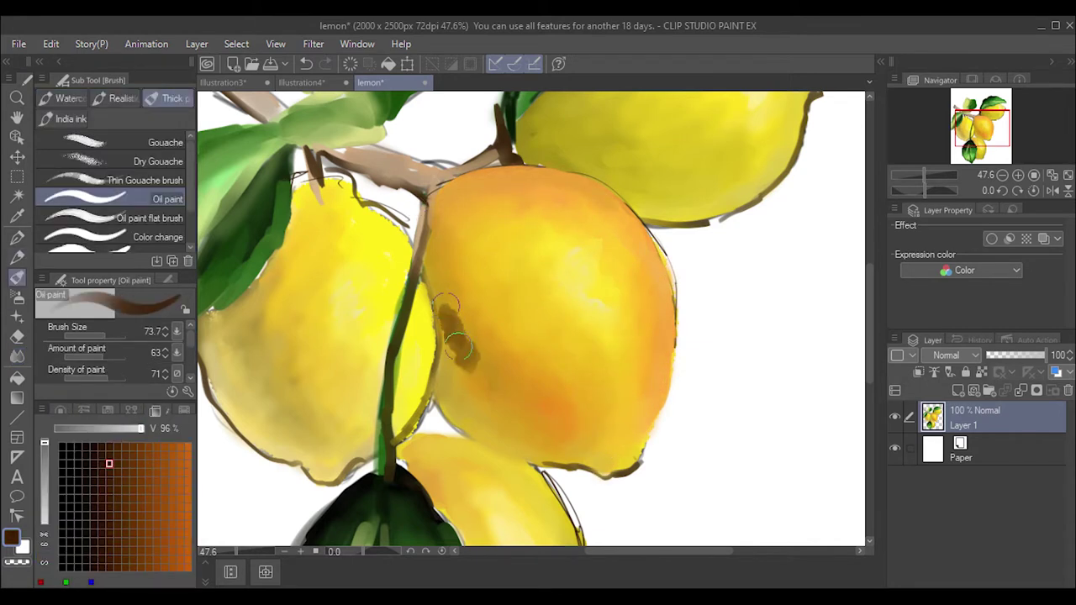
key(j)
mouse_move(454, 328)
mouse_down()
mouse_move(517, 386)
mouse_move(429, 269)
mouse_move(495, 373)
mouse_up()
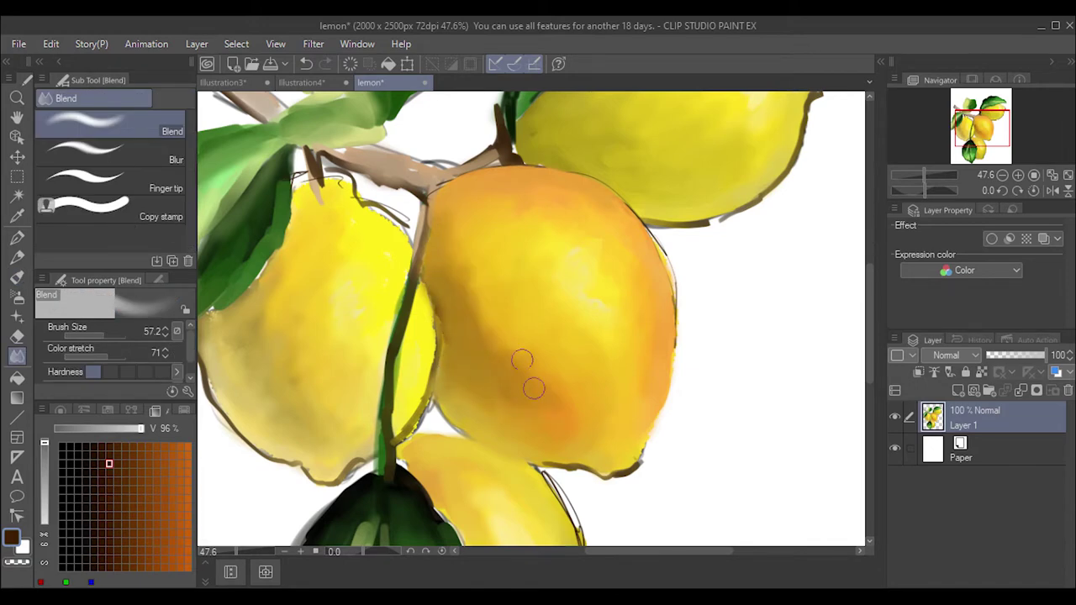
key(b)
key(b)
drag(519, 359, 439, 269)
- Brush darker brown shading onto the central lemon with the Soft bleed watercolour brush
click(134, 183)
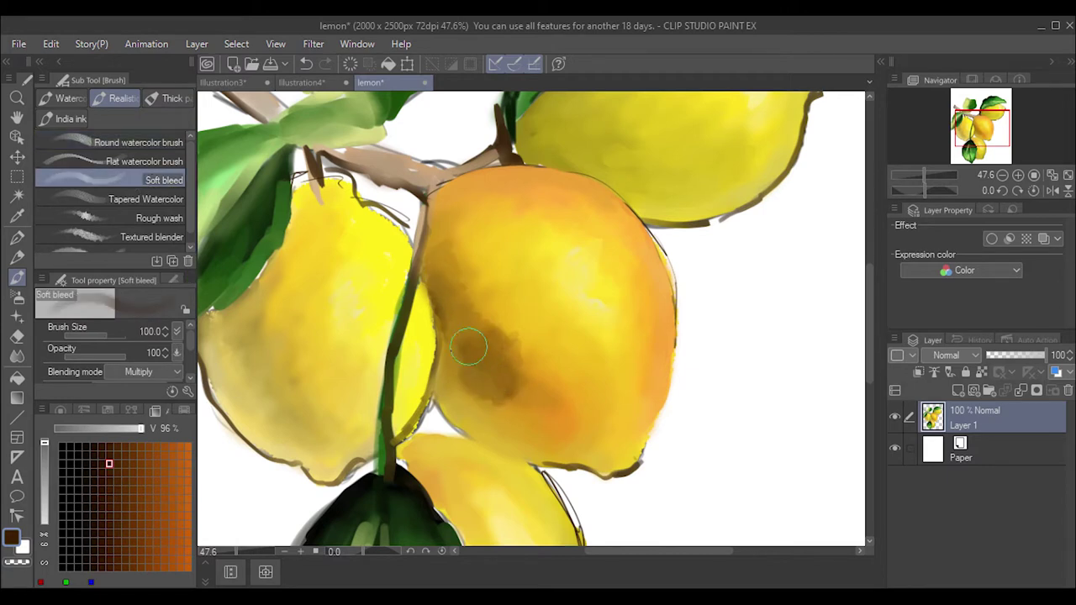
drag(509, 382, 455, 298)
mouse_move(537, 399)
mouse_down()
mouse_move(450, 303)
mouse_move(445, 265)
mouse_up()
drag(529, 370, 450, 223)
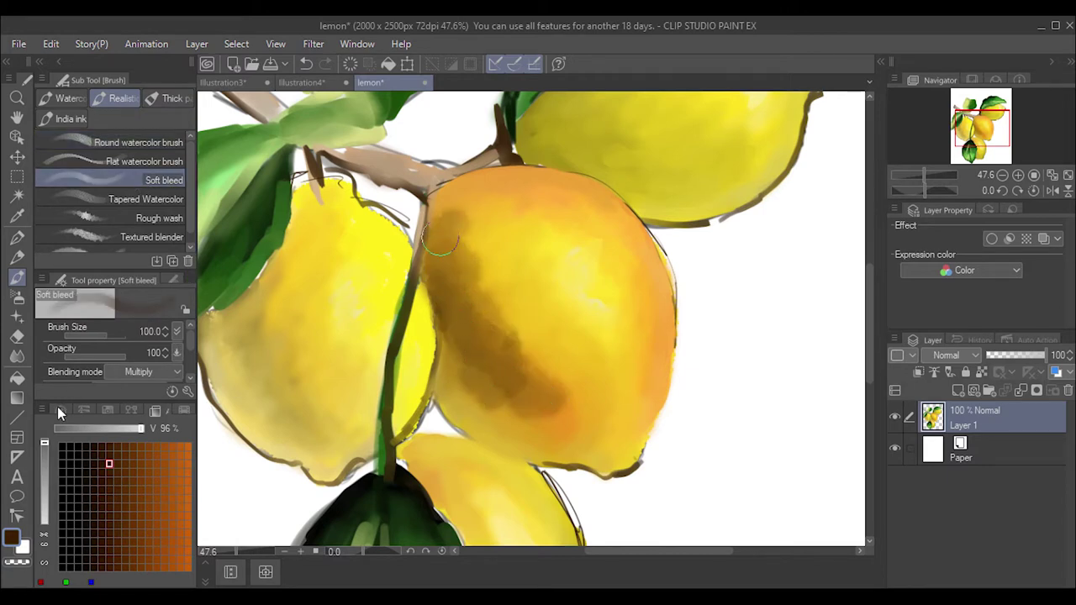
- Soften the brown shading with pale yellow and blend it into the orange-yellow
click(59, 410)
alt+click(483, 311)
drag(496, 319, 456, 228)
drag(528, 328, 463, 319)
mouse_move(521, 367)
mouse_down()
mouse_move(425, 317)
mouse_move(538, 394)
mouse_up()
key(j)
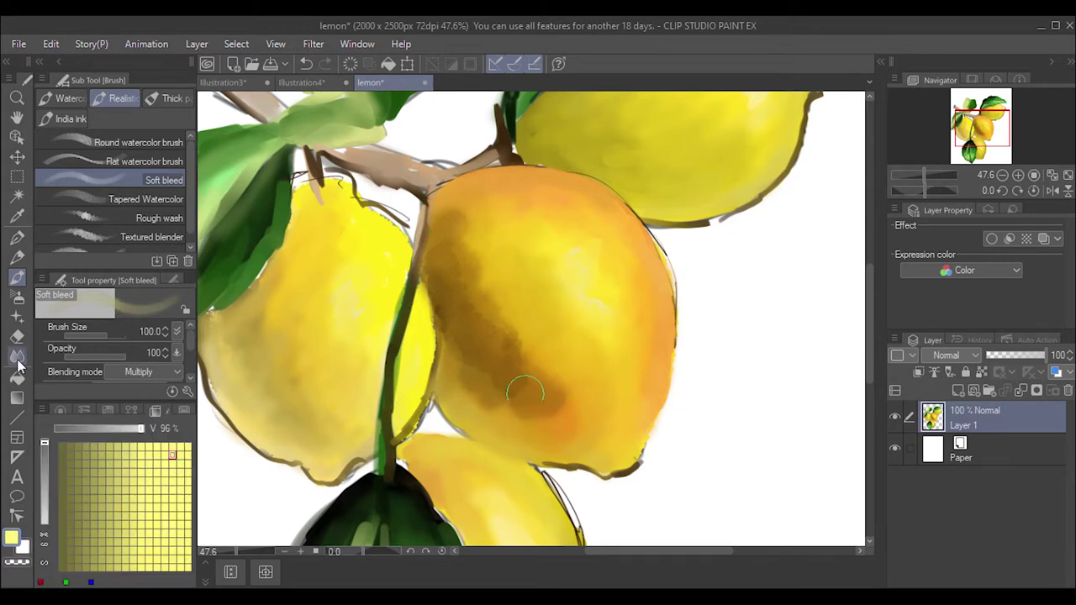
mouse_move(476, 298)
mouse_down()
mouse_move(466, 189)
mouse_move(546, 370)
mouse_up()
mouse_move(505, 261)
mouse_down()
mouse_move(580, 420)
mouse_move(437, 290)
mouse_move(485, 396)
mouse_move(462, 290)
mouse_move(504, 269)
mouse_move(584, 408)
mouse_up()
- At brush size 262.3, add soft orange and darker orange-brown shading to the lemon
key(b)
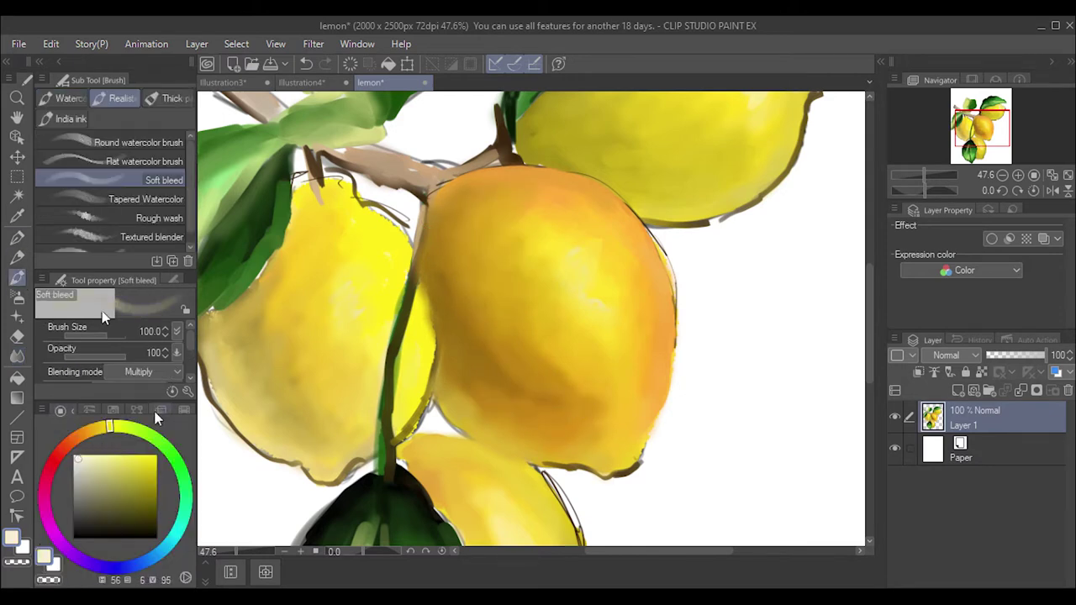
drag(107, 333, 84, 332)
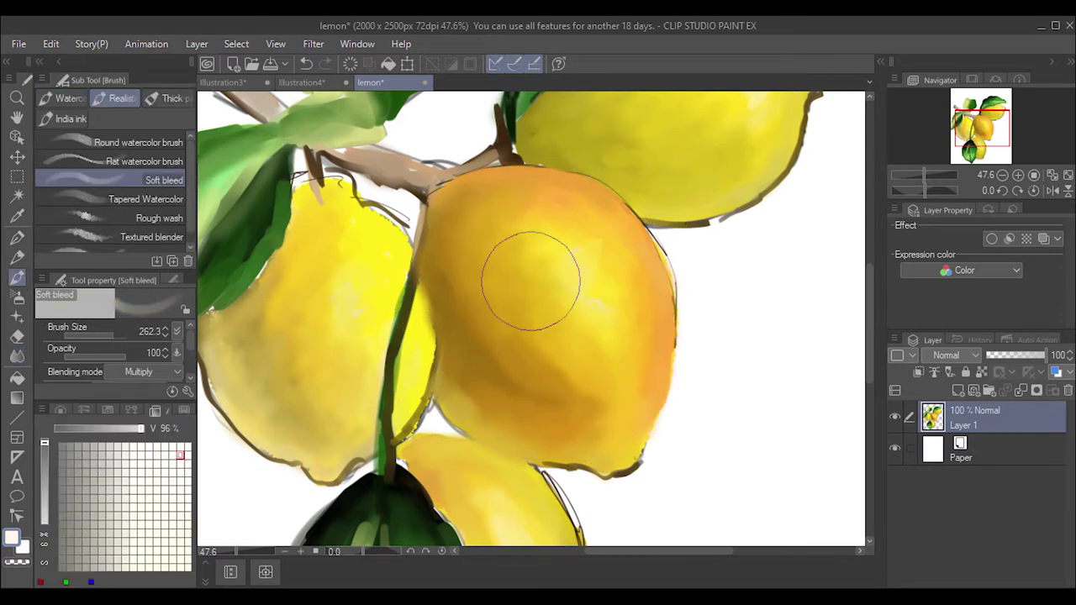
alt+click(529, 276)
mouse_move(515, 319)
mouse_down()
mouse_move(492, 240)
mouse_move(473, 271)
mouse_up()
drag(112, 335, 107, 334)
drag(531, 314, 584, 388)
alt+click(531, 317)
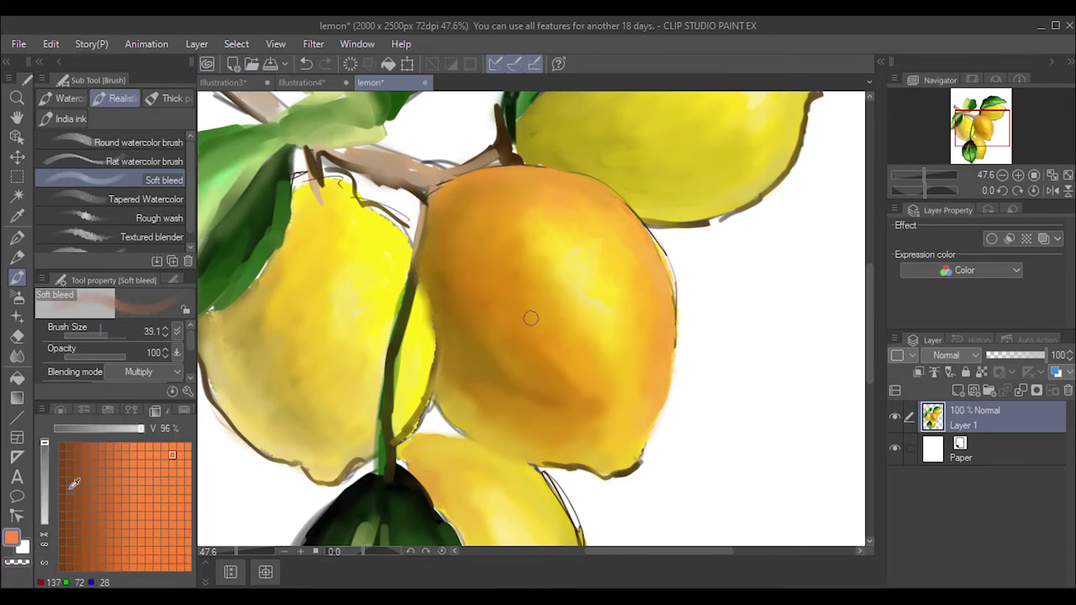
mouse_move(531, 317)
mouse_down()
mouse_move(516, 384)
mouse_move(515, 347)
mouse_move(488, 339)
mouse_move(509, 365)
mouse_move(462, 242)
mouse_move(444, 278)
mouse_up()
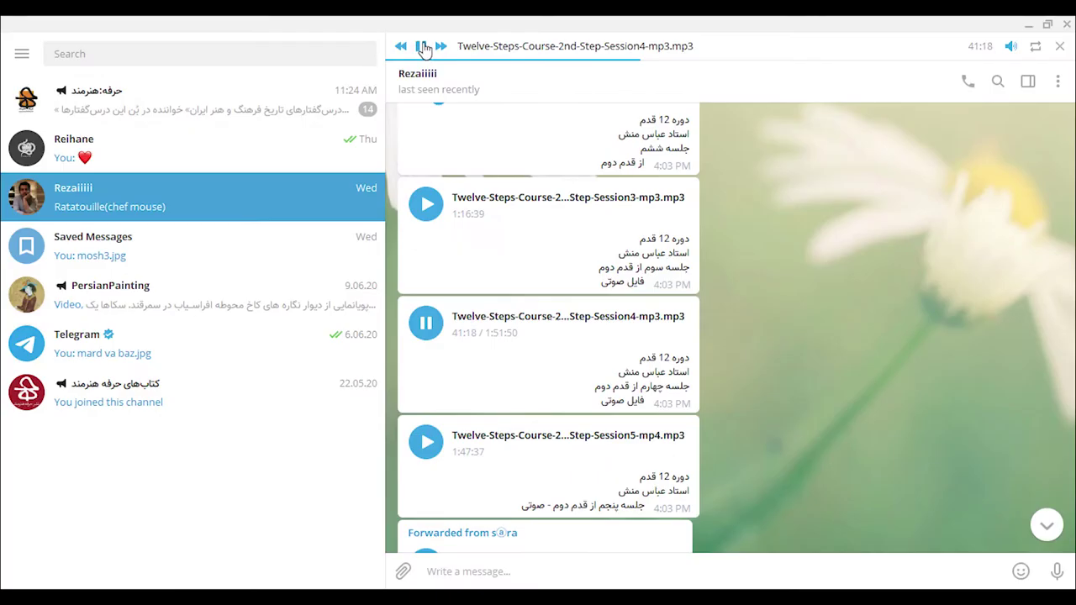
click(423, 47)
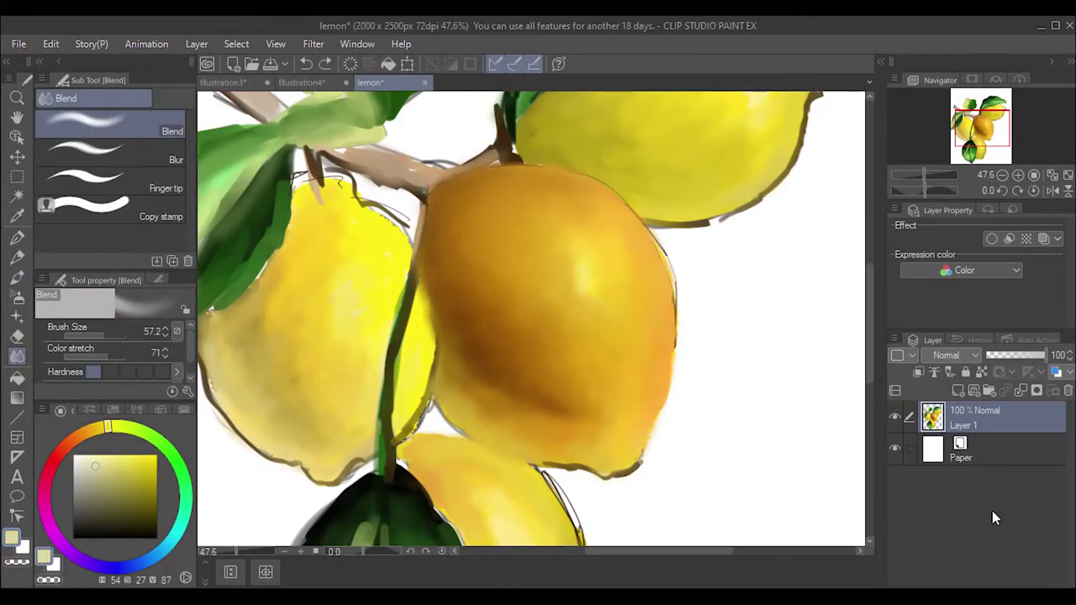
- Paint a white highlight on the central lemon and blend it
key(b)
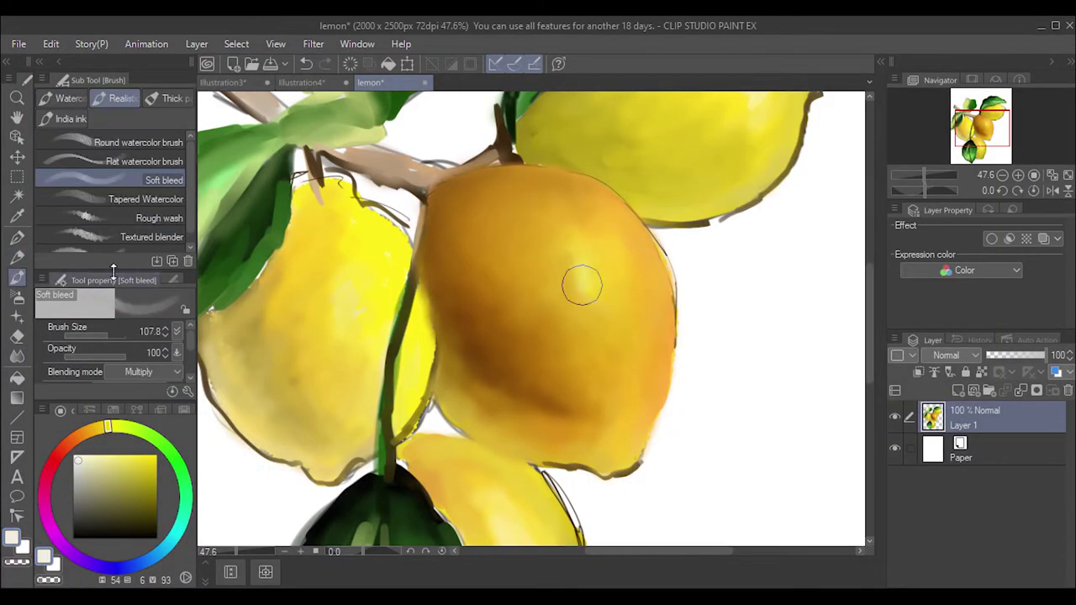
mouse_move(576, 262)
mouse_down()
mouse_move(566, 284)
mouse_move(577, 308)
mouse_up()
key(j)
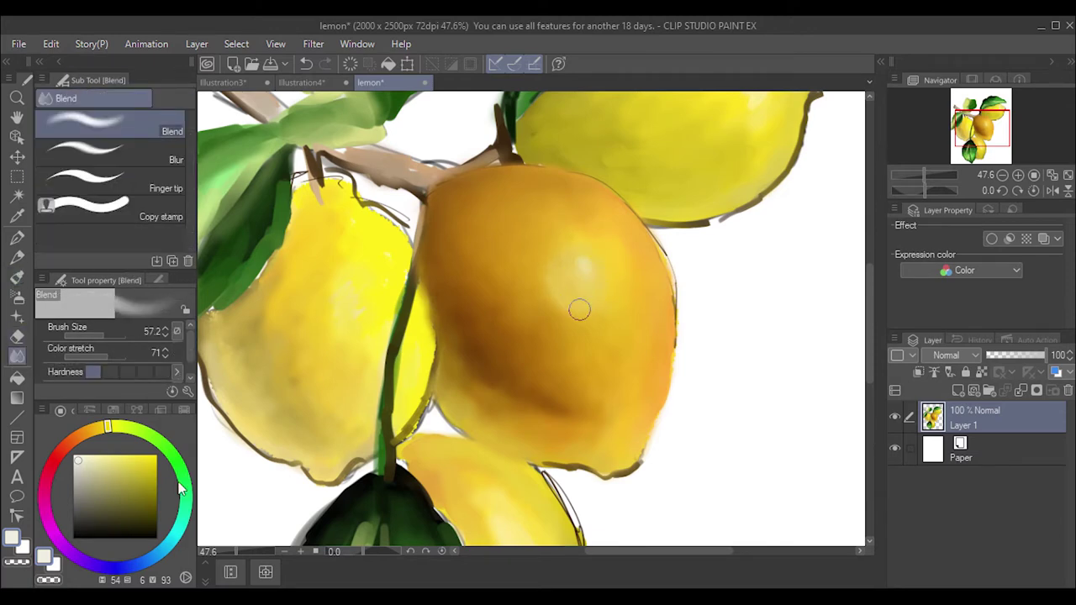
- Stroke a dark olive oil-paint outline along the lemon's top edge at size about 23.5
click(17, 278)
click(95, 336)
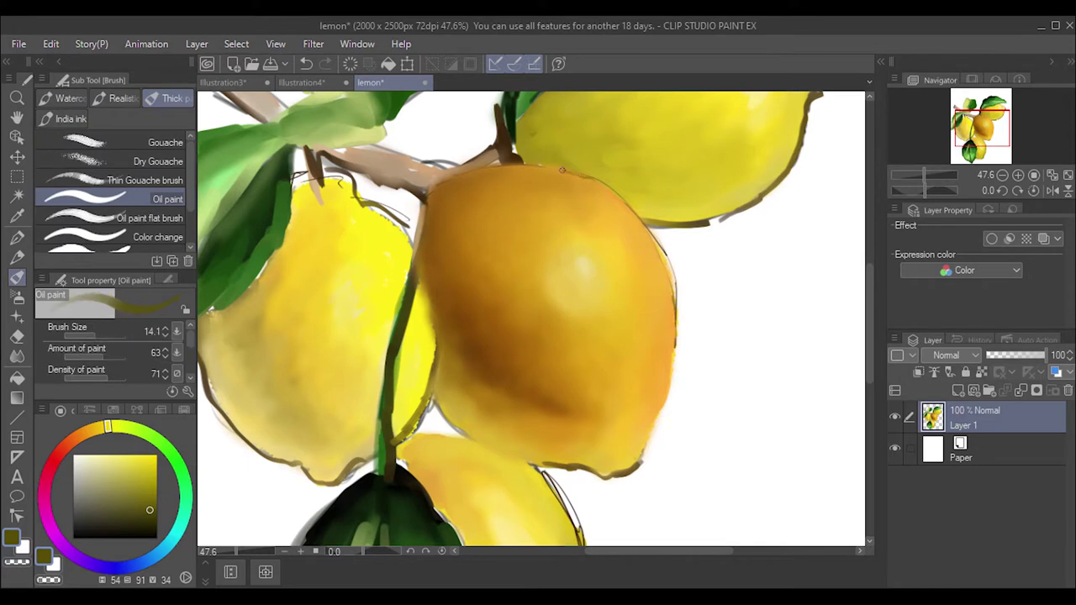
click(99, 333)
mouse_move(513, 164)
mouse_down()
mouse_move(433, 191)
mouse_move(630, 210)
mouse_move(653, 239)
mouse_up()
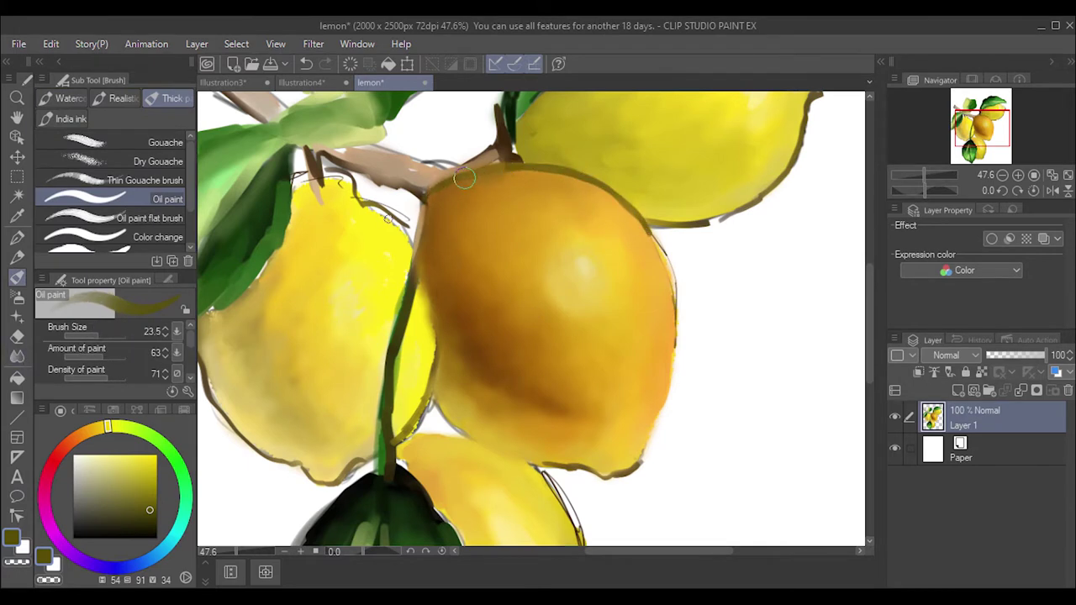
key(j)
click(98, 332)
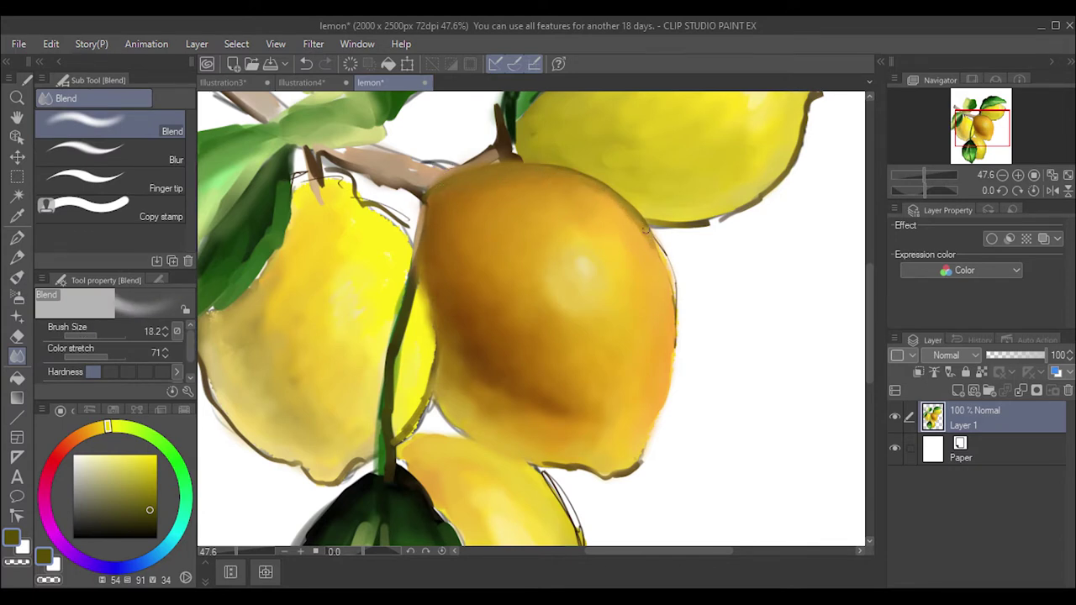
alt+click(431, 173)
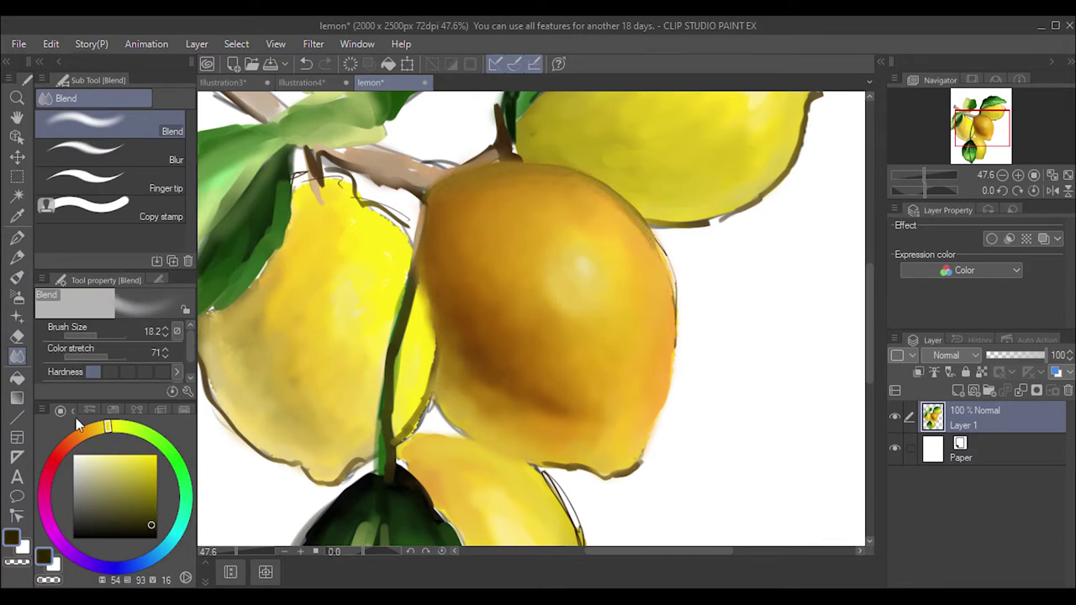
- Ink a near-black outline along the lemon's top and right edges, then blend it softer
key(p)
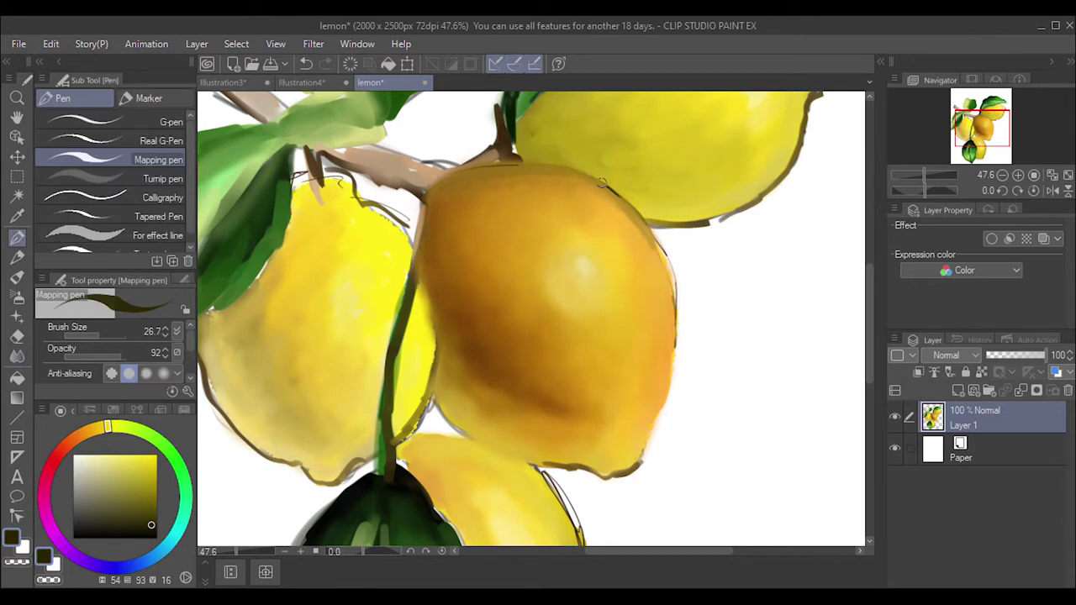
drag(589, 176, 664, 252)
mouse_move(458, 168)
mouse_down()
mouse_move(575, 171)
mouse_move(458, 172)
mouse_up()
key(j)
drag(619, 201, 659, 249)
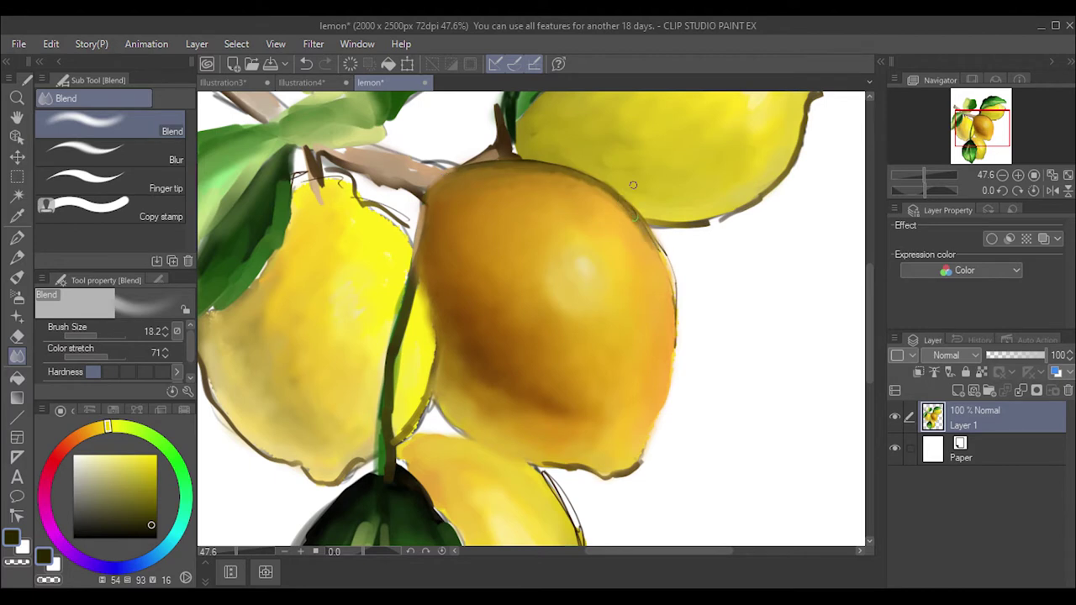
mouse_move(605, 194)
mouse_down()
mouse_move(483, 168)
mouse_move(645, 238)
mouse_up()
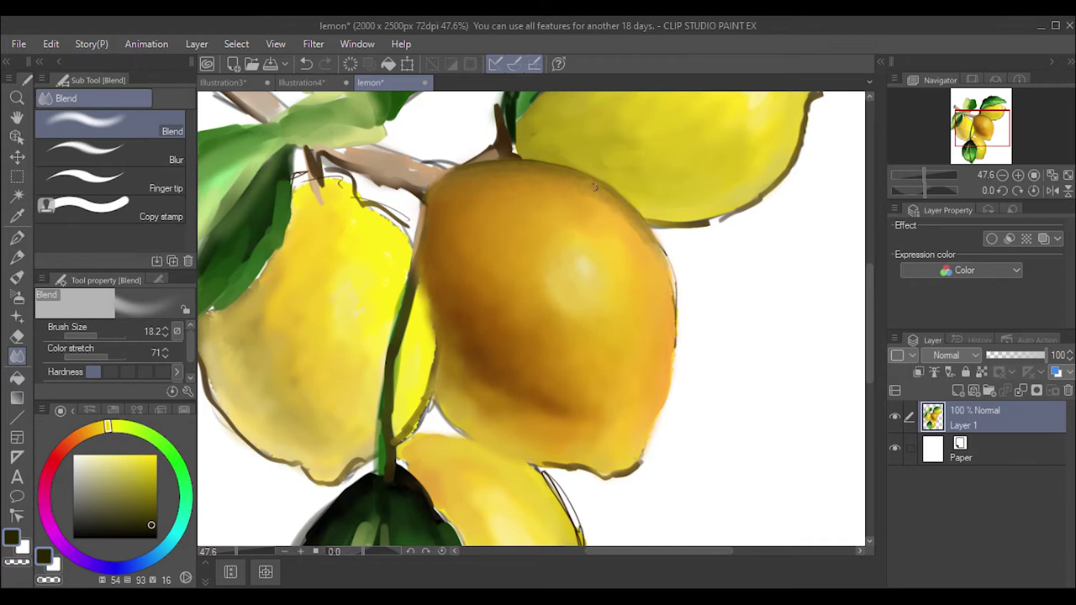
- Blend the lemon's lower edge and add a green oil-paint touch at its lower right
drag(636, 456, 580, 469)
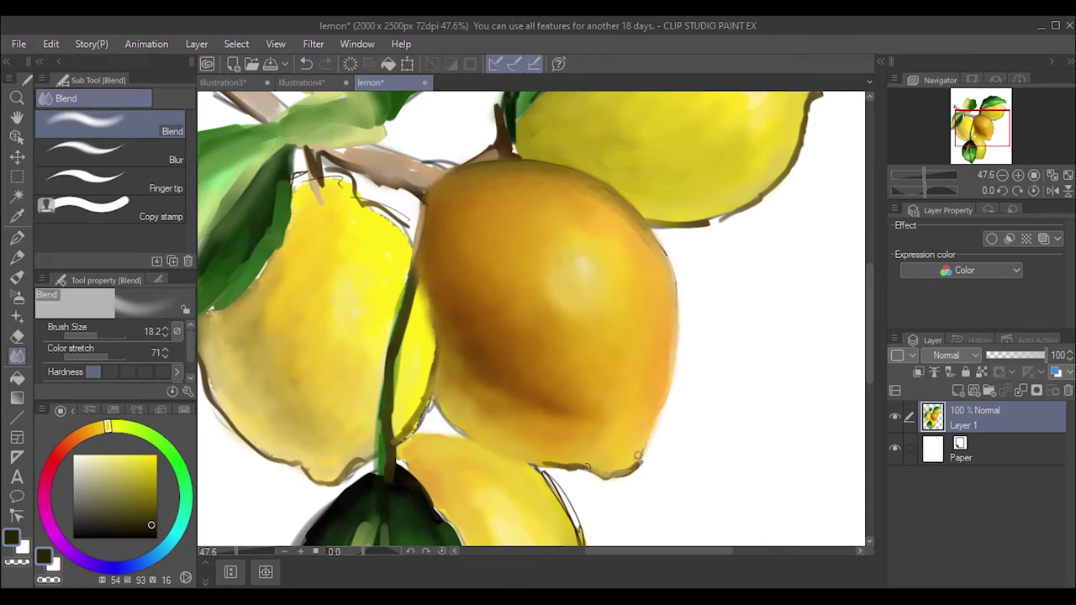
key(x)
key(b)
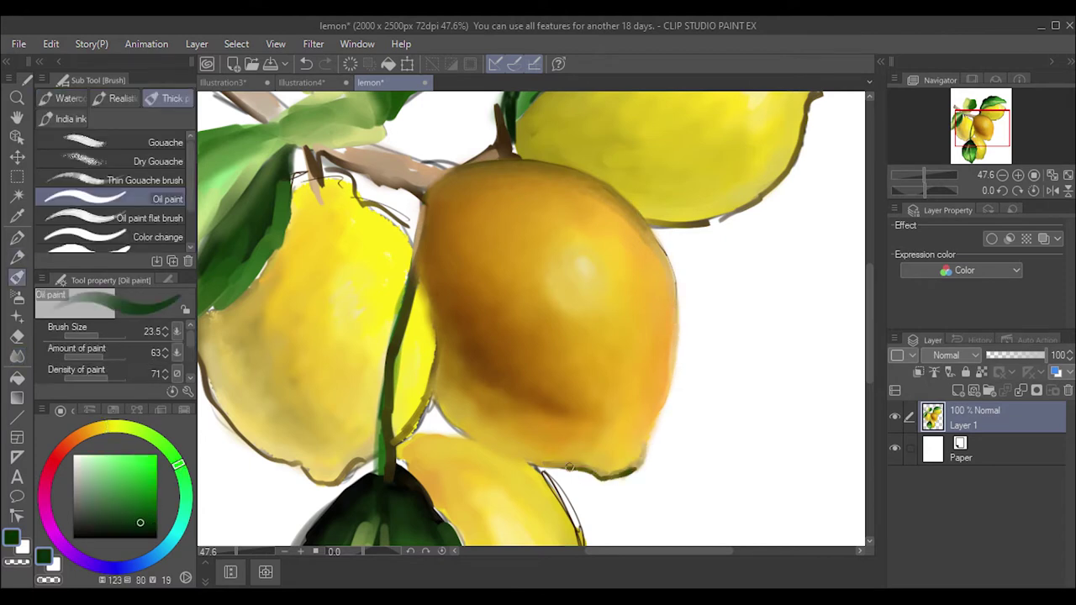
mouse_move(635, 468)
mouse_down()
mouse_move(639, 447)
mouse_move(590, 472)
mouse_move(637, 465)
mouse_up()
key(j)
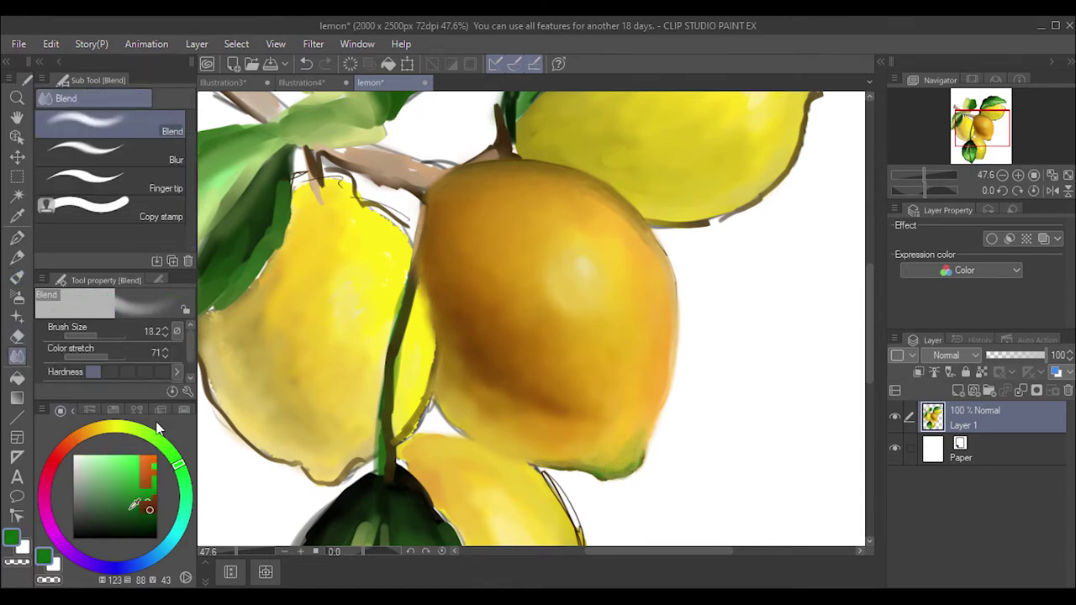
- Paint a sampled dark brown stroke along the lemon's bottom, blend it, and soften the right edge
alt+click(610, 475)
key(b)
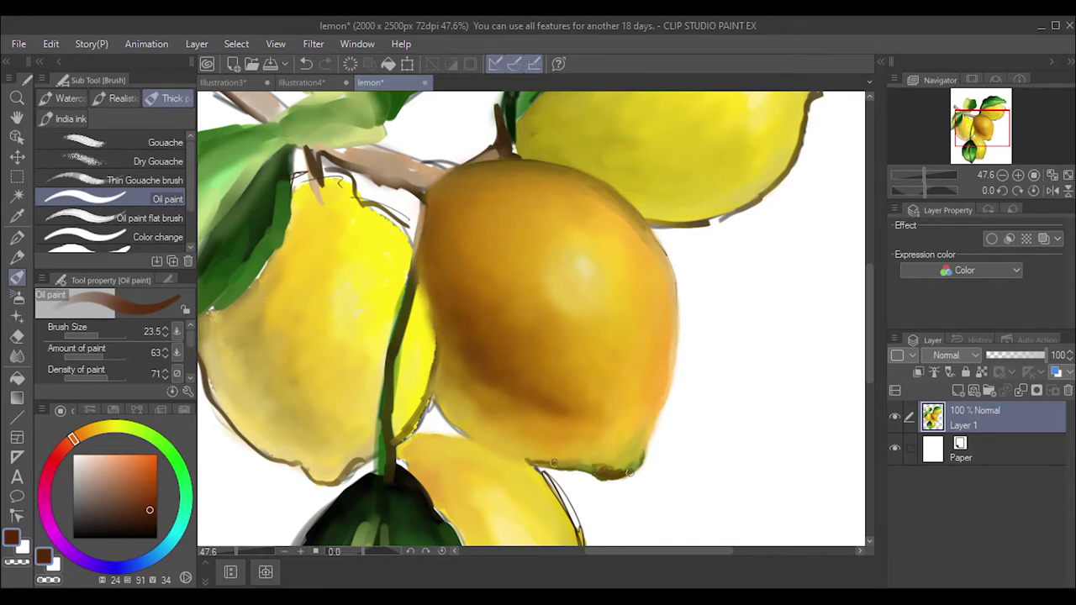
drag(580, 467, 546, 454)
key(j)
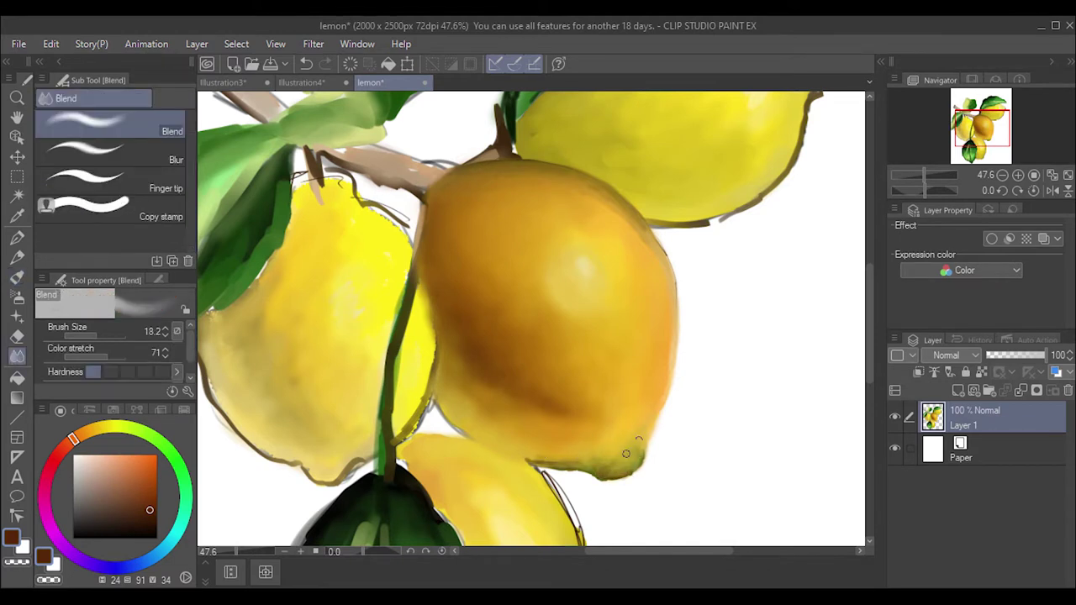
key(b)
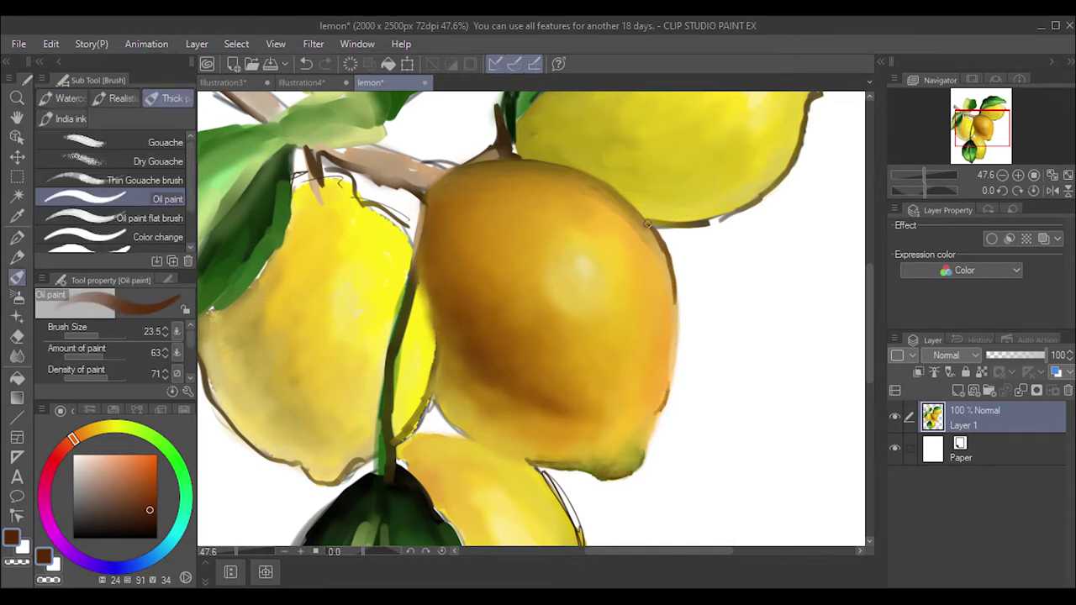
key(j)
drag(648, 225, 663, 270)
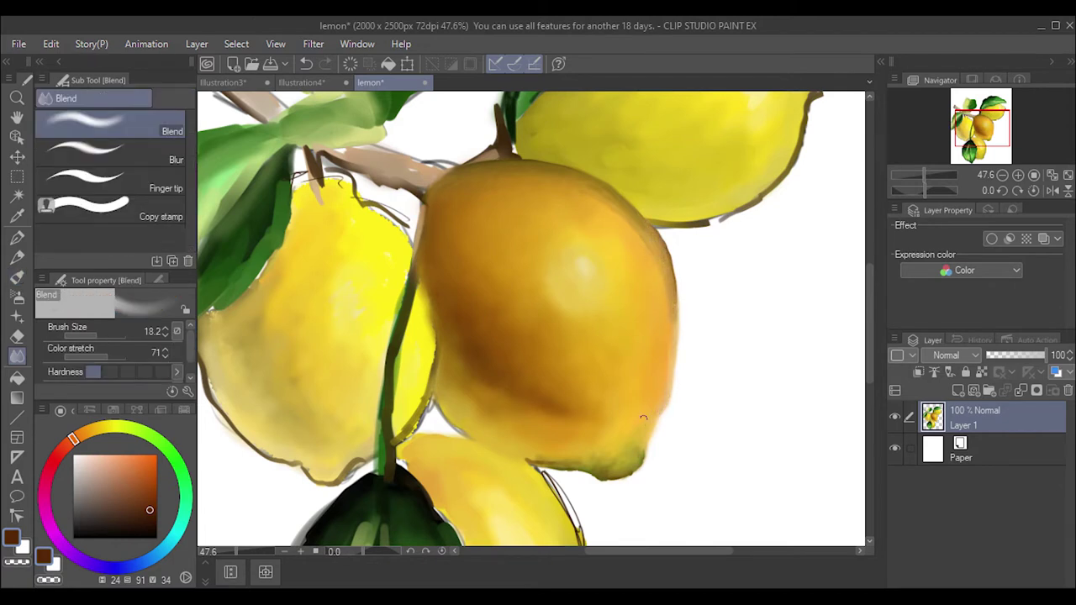
key(p)
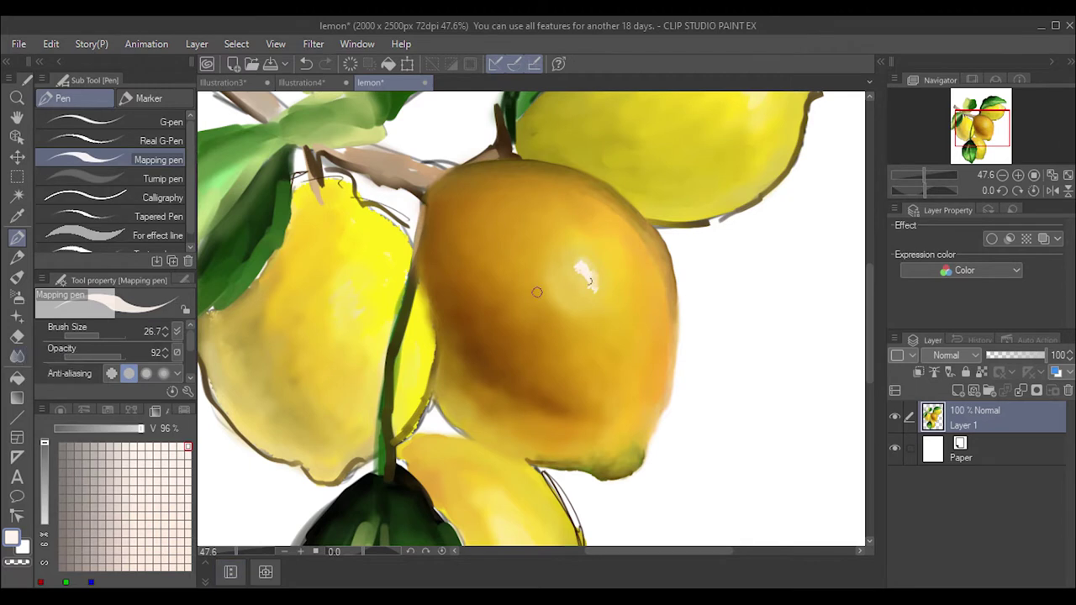
- Blend the white highlight and enlarge the blending brush
key(j)
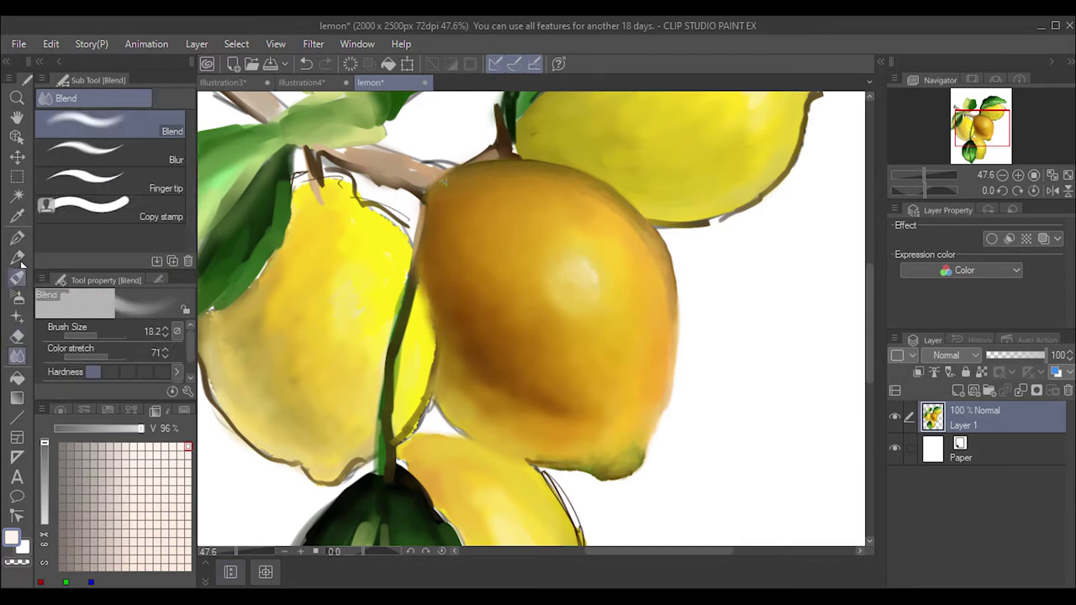
click(17, 277)
key(j)
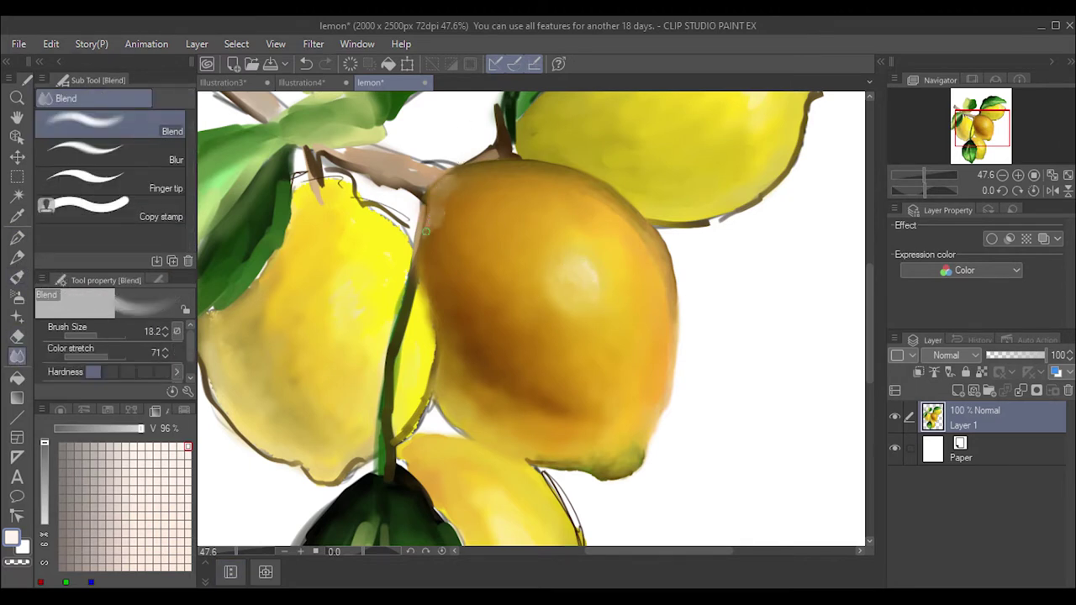
click(17, 296)
click(17, 353)
click(60, 410)
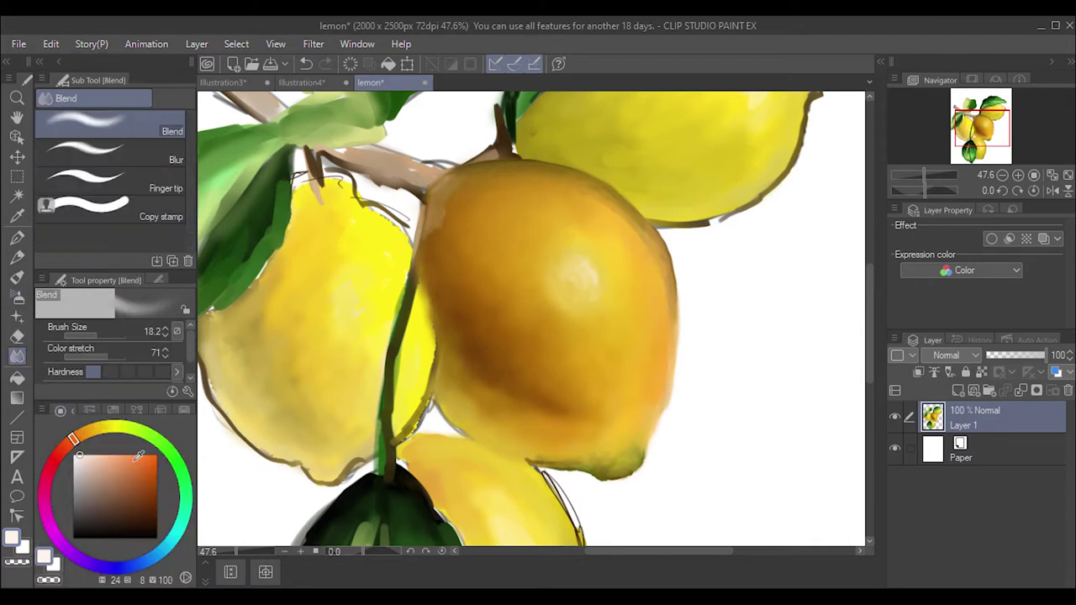
click(101, 333)
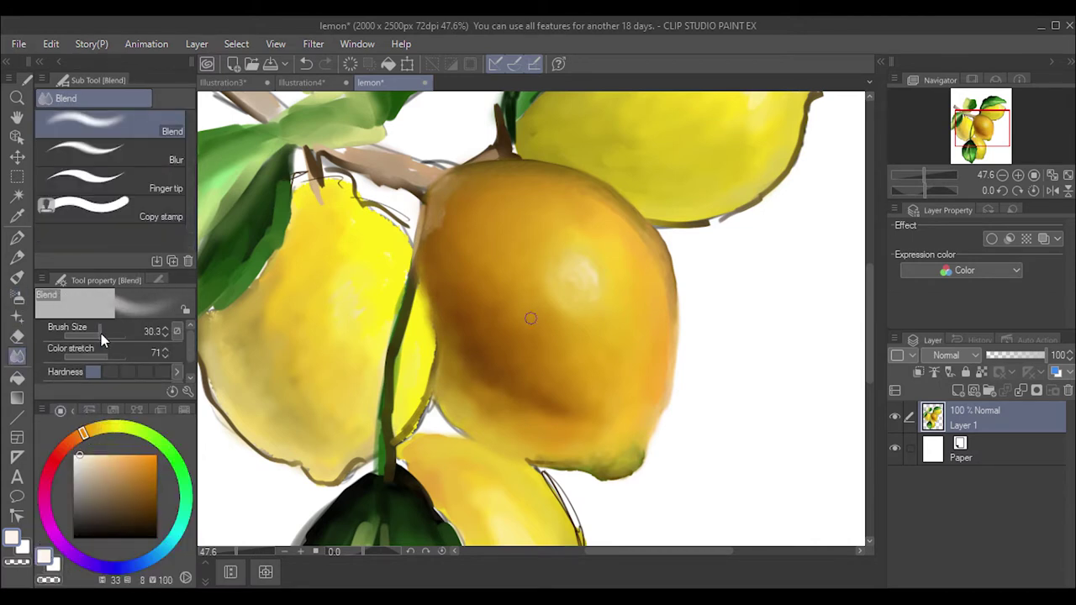
- Airbrush orange and a light green tint onto the lemon's lower right, undoing a stray mark
alt+click(537, 364)
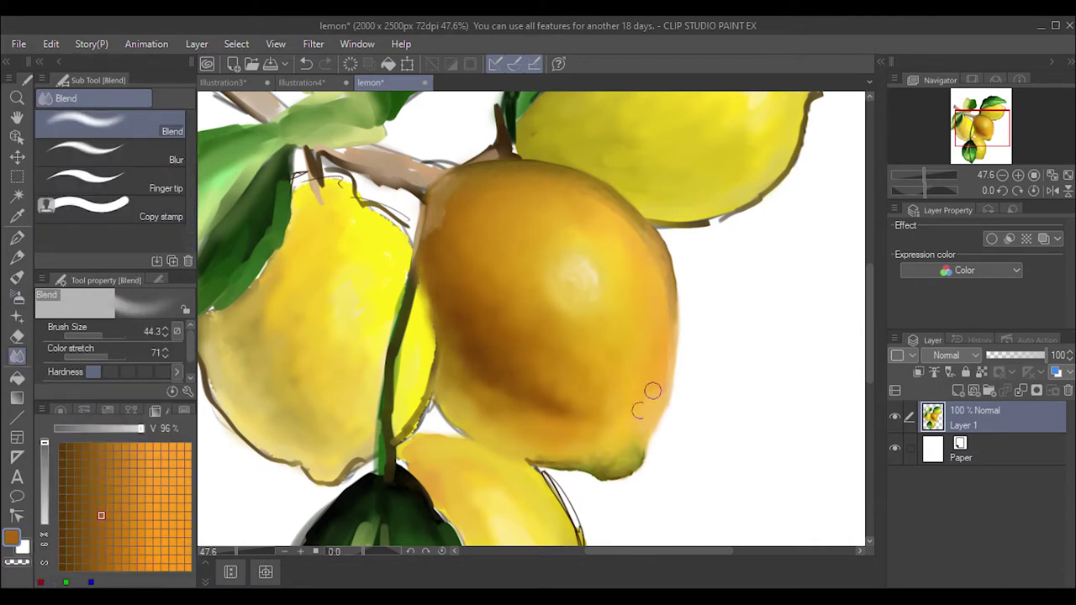
click(17, 295)
click(126, 140)
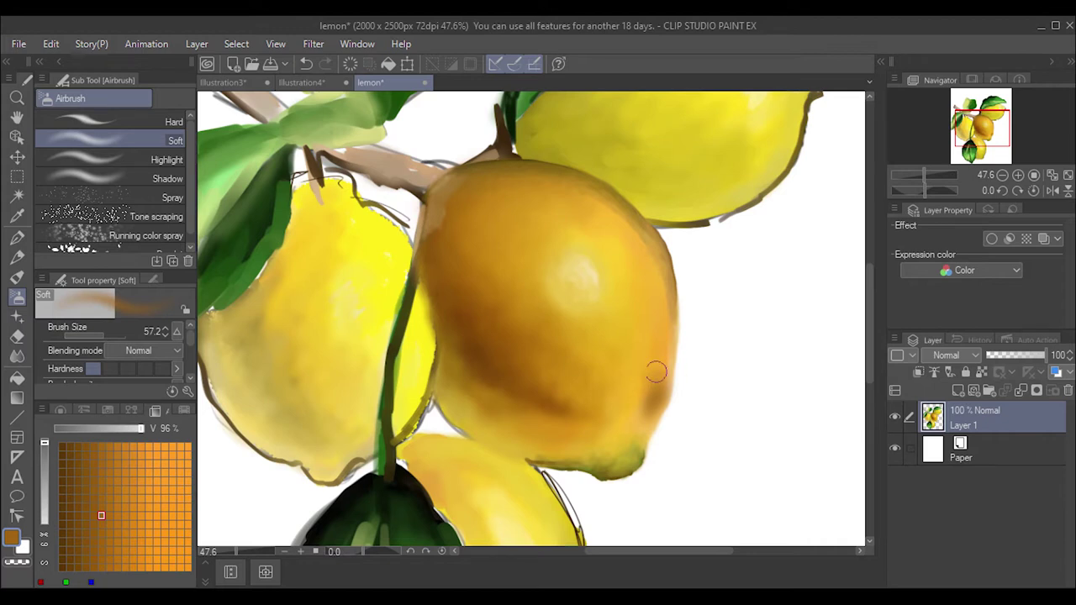
click(59, 410)
click(141, 433)
click(114, 461)
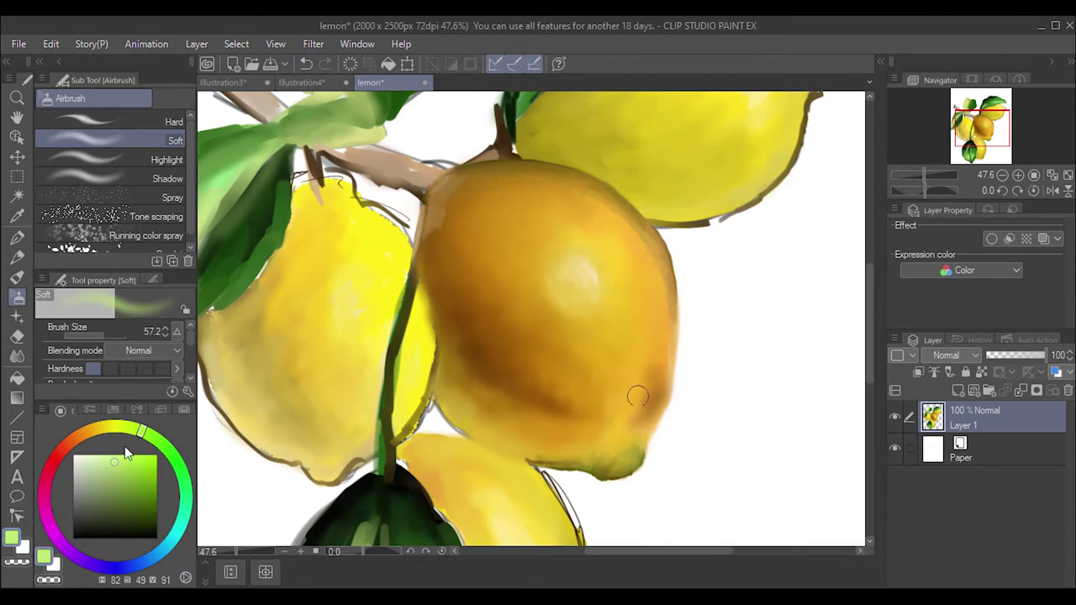
mouse_move(637, 397)
mouse_down()
mouse_move(628, 467)
mouse_move(581, 477)
mouse_move(578, 467)
mouse_up()
click(155, 410)
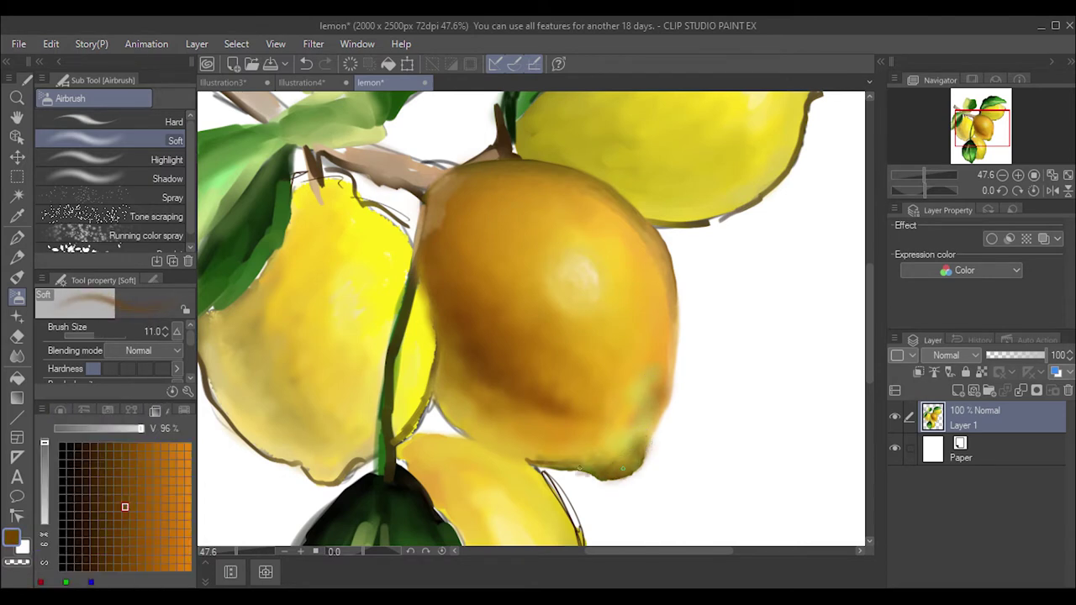
key(ctrl+z)
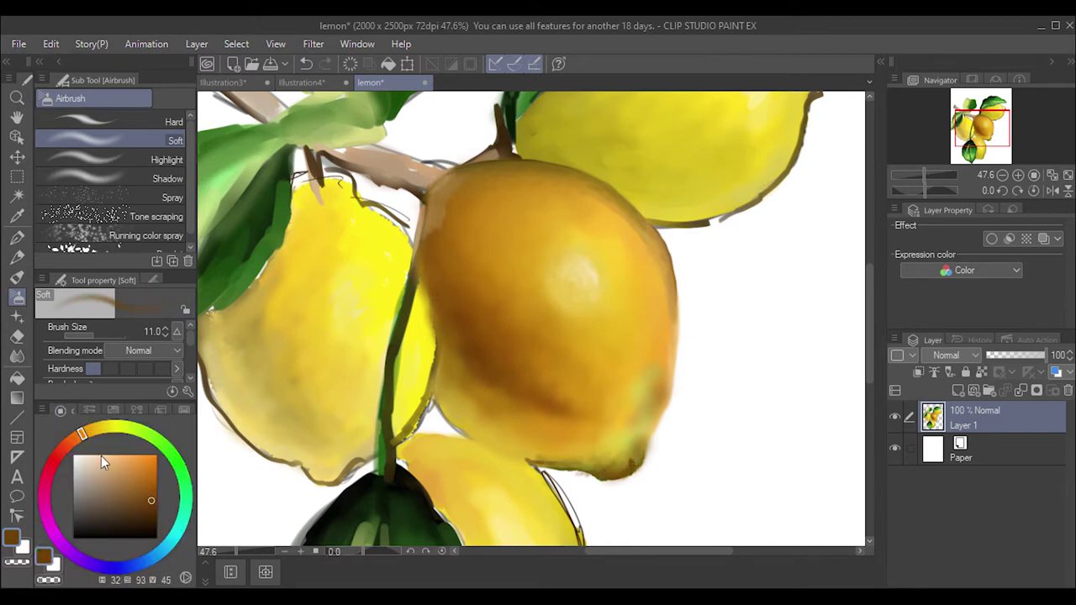
- Pick dark green and blend the lower-right tints with a smaller blending brush
click(180, 467)
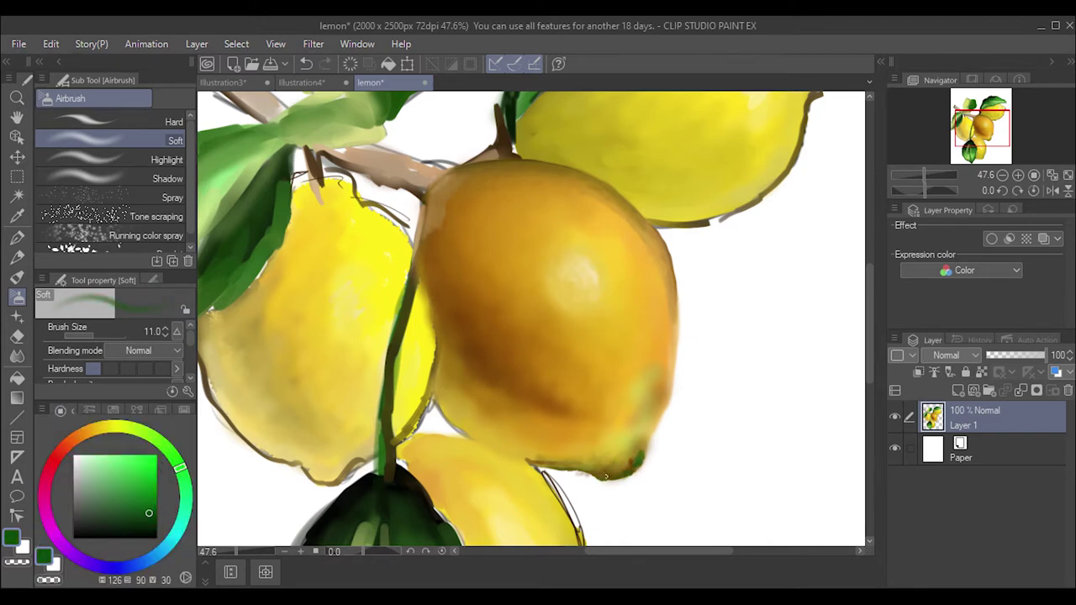
key(j)
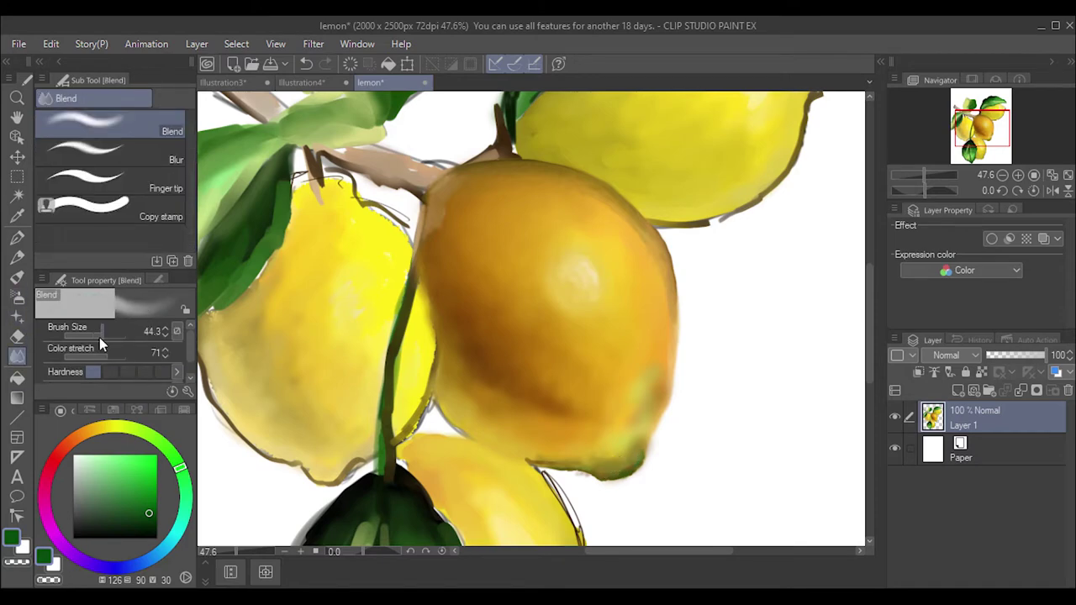
drag(99, 340, 84, 340)
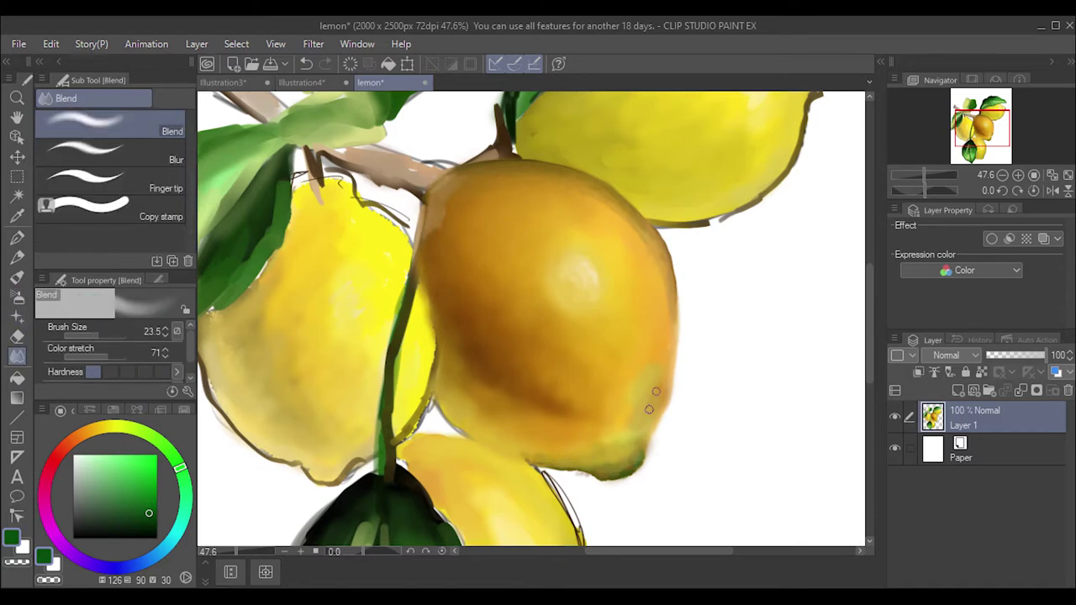
drag(870, 261, 874, 357)
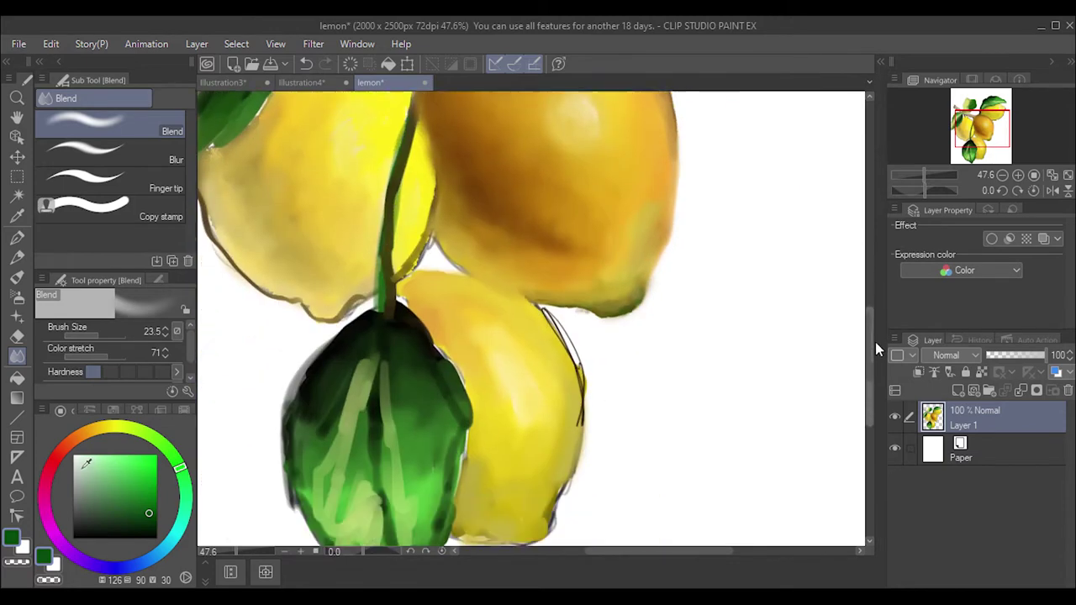
- Paint orange Oil paint shading near the lower lemon's stem and along its right edge
alt+click(408, 257)
key(b)
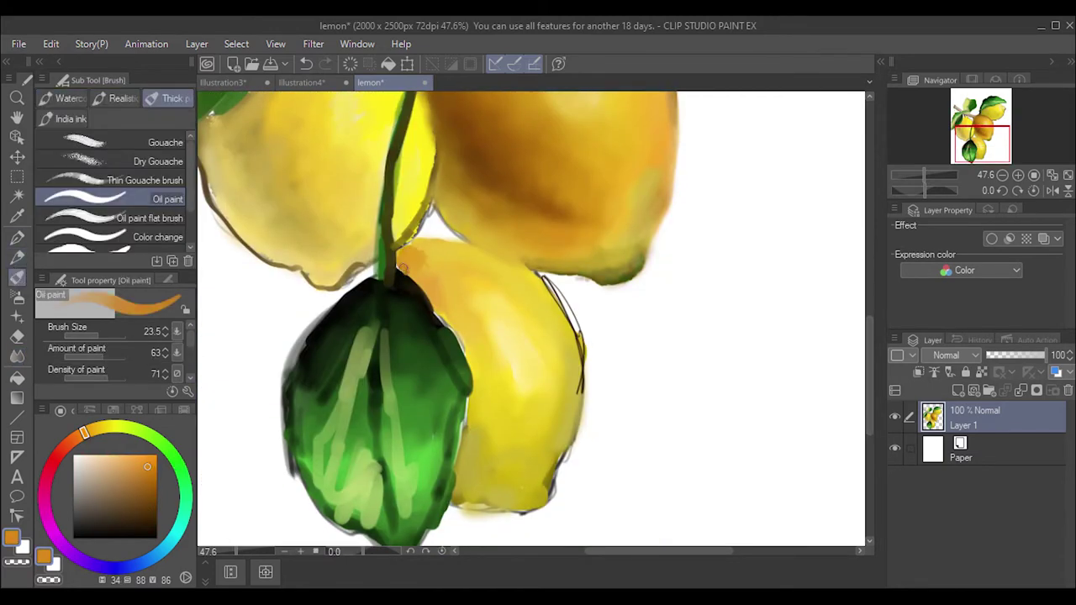
click(184, 410)
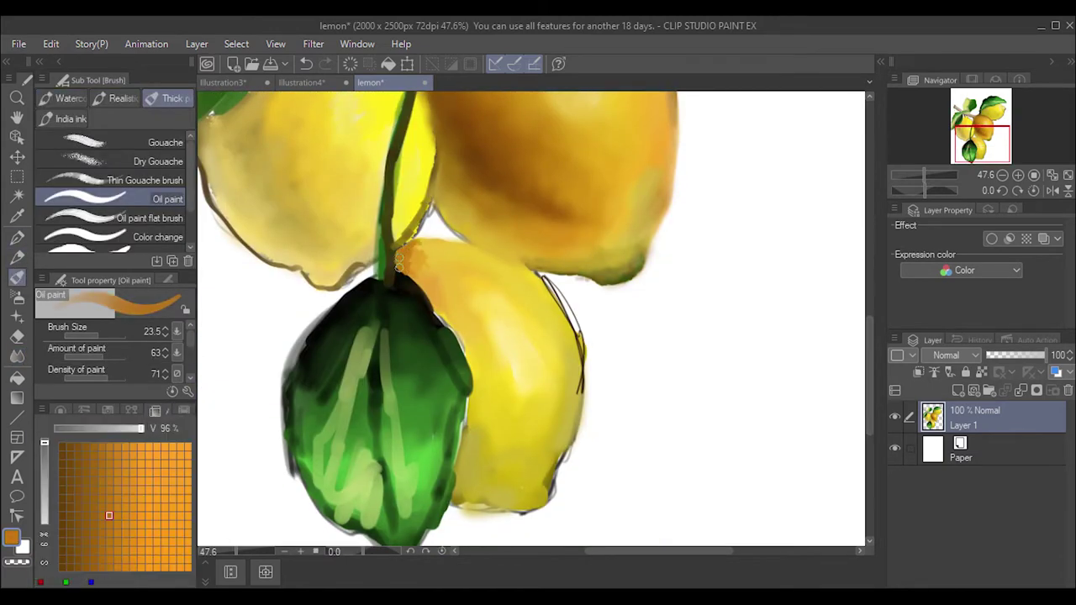
drag(405, 252, 424, 290)
drag(575, 353, 575, 417)
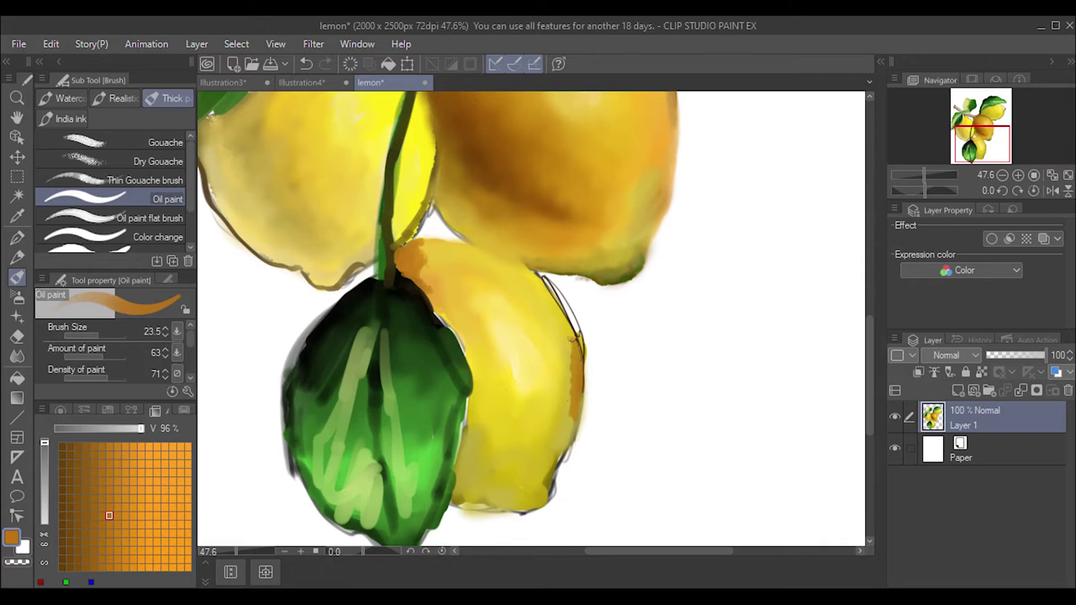
drag(569, 332, 573, 420)
drag(554, 288, 575, 449)
drag(569, 357, 555, 474)
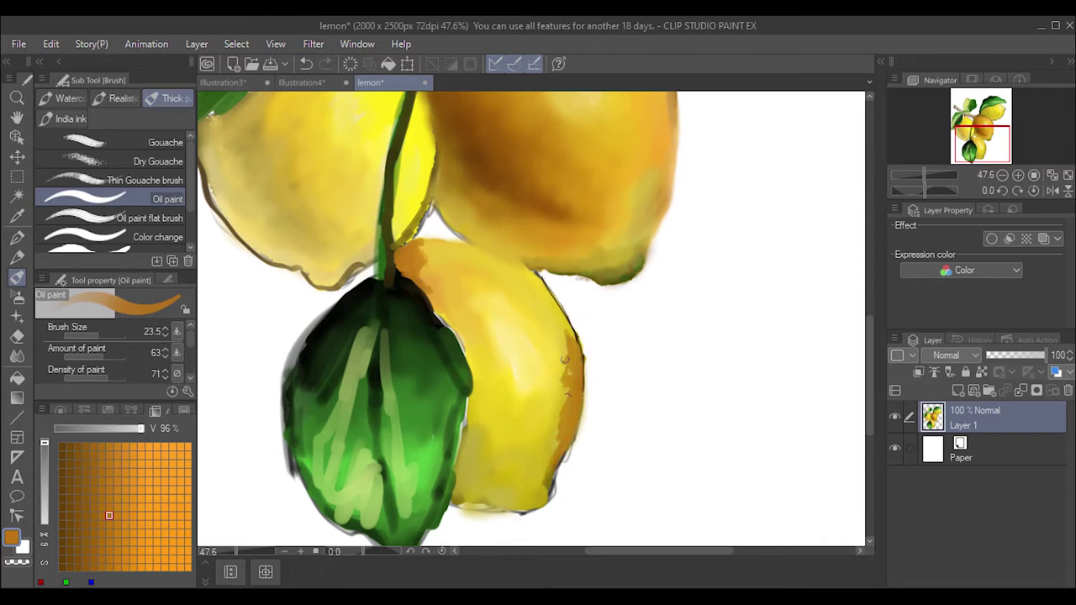
drag(544, 282, 570, 404)
- Shade the lemon's top and bottom edges orange, with brown and dark green on the lower-left
mouse_move(515, 258)
mouse_down()
mouse_move(441, 245)
mouse_move(548, 274)
mouse_up()
drag(508, 501, 467, 501)
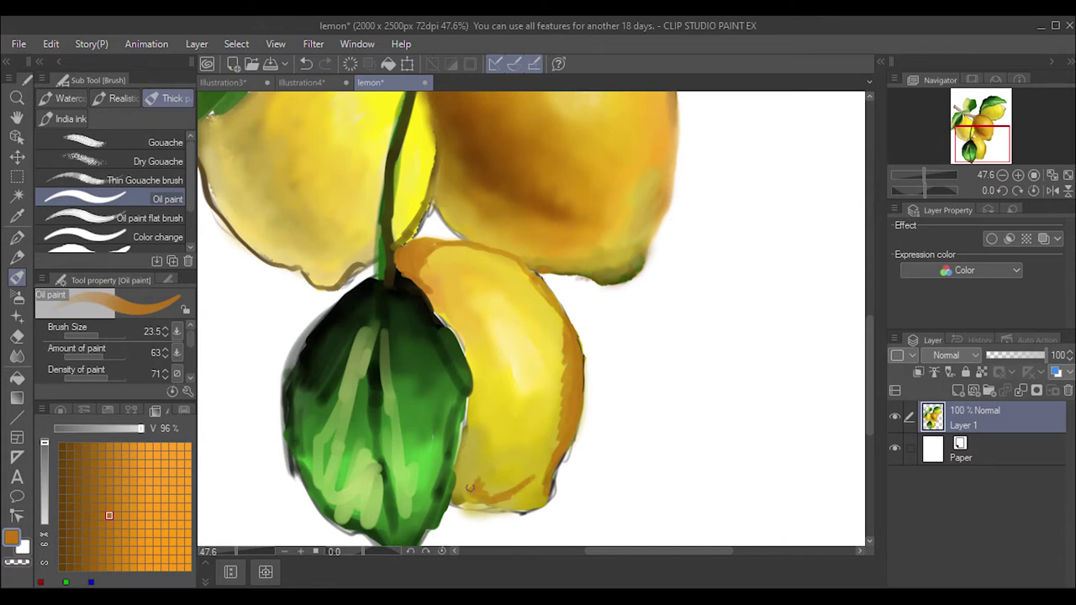
mouse_move(458, 454)
mouse_down()
mouse_move(505, 487)
mouse_move(472, 477)
mouse_up()
mouse_move(471, 471)
mouse_down()
mouse_move(473, 435)
mouse_move(504, 479)
mouse_up()
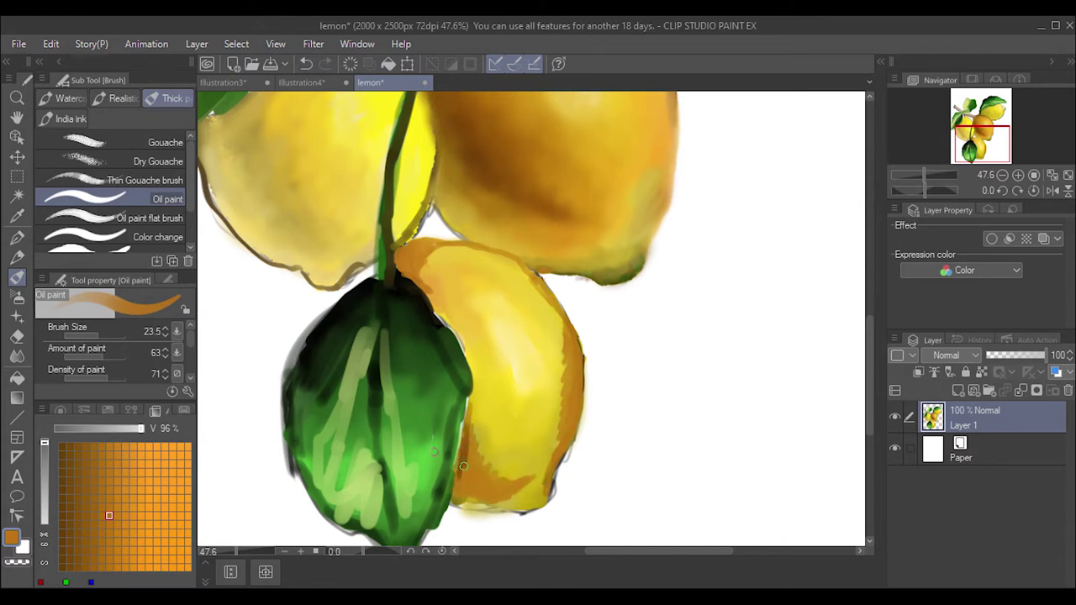
alt+click(462, 472)
mouse_move(460, 446)
mouse_down()
mouse_move(496, 487)
mouse_move(464, 479)
mouse_up()
alt+click(461, 389)
drag(467, 410, 466, 475)
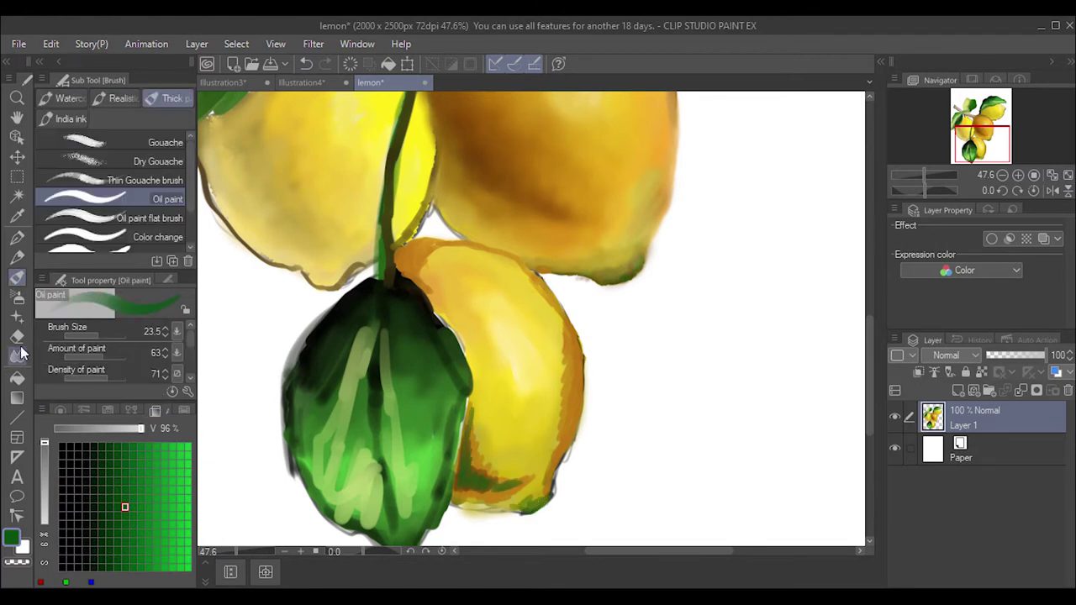
- Blend the strokes on the lemon's right and lower edges together
key(j)
mouse_move(572, 420)
mouse_down()
mouse_move(554, 351)
mouse_move(561, 437)
mouse_up()
drag(538, 500, 470, 437)
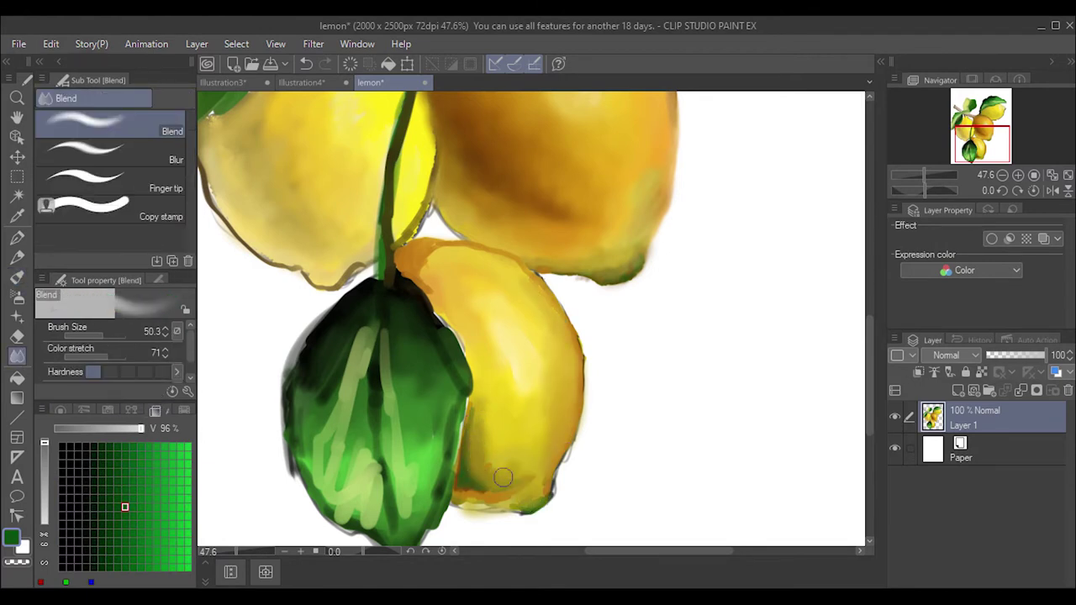
drag(521, 470, 475, 420)
mouse_move(467, 495)
mouse_down()
mouse_move(481, 448)
mouse_move(474, 491)
mouse_up()
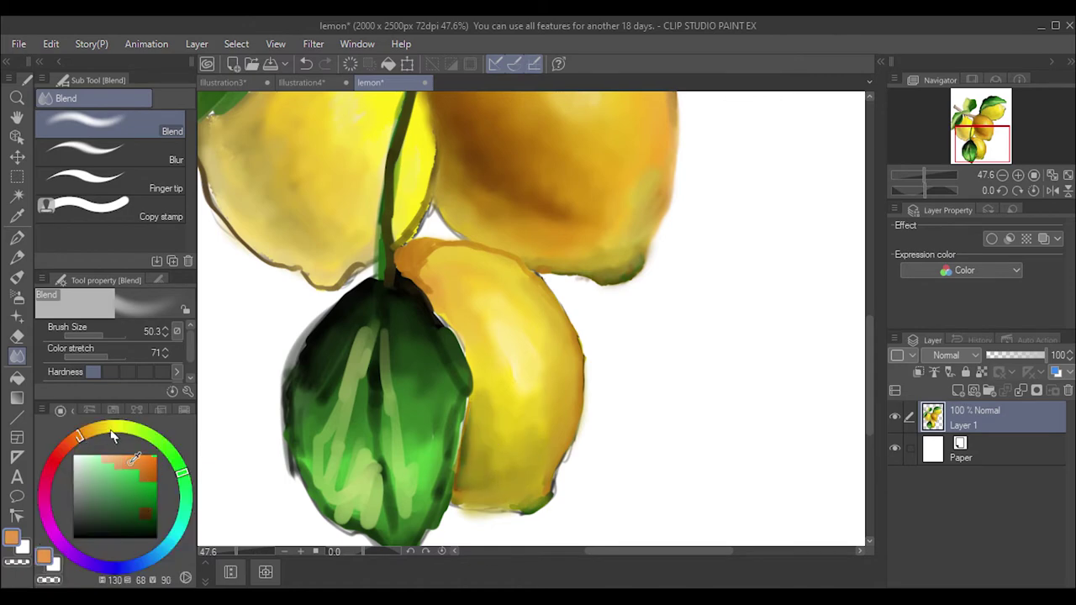
- Paint darker orange along the lemon's top edge and blend it in
click(89, 470)
key(b)
click(160, 408)
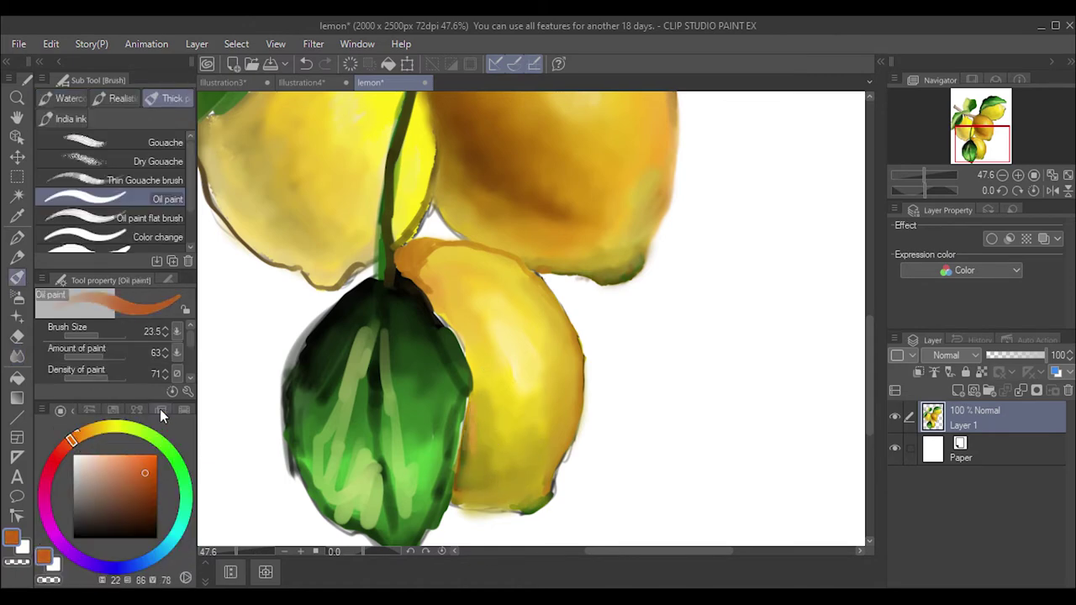
mouse_move(437, 263)
mouse_down()
mouse_move(428, 312)
mouse_move(488, 248)
mouse_up()
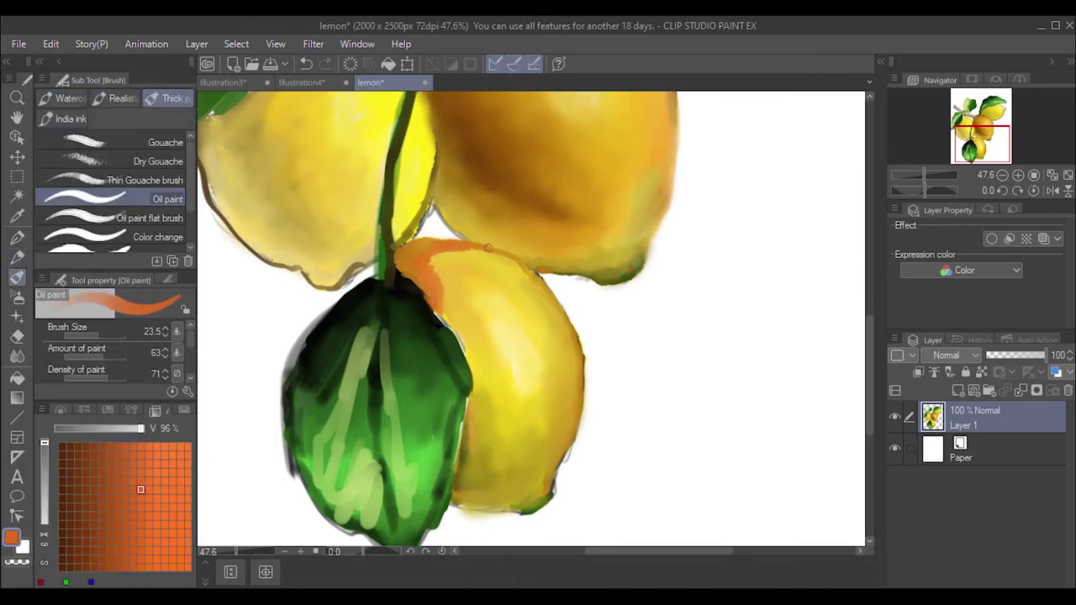
key(j)
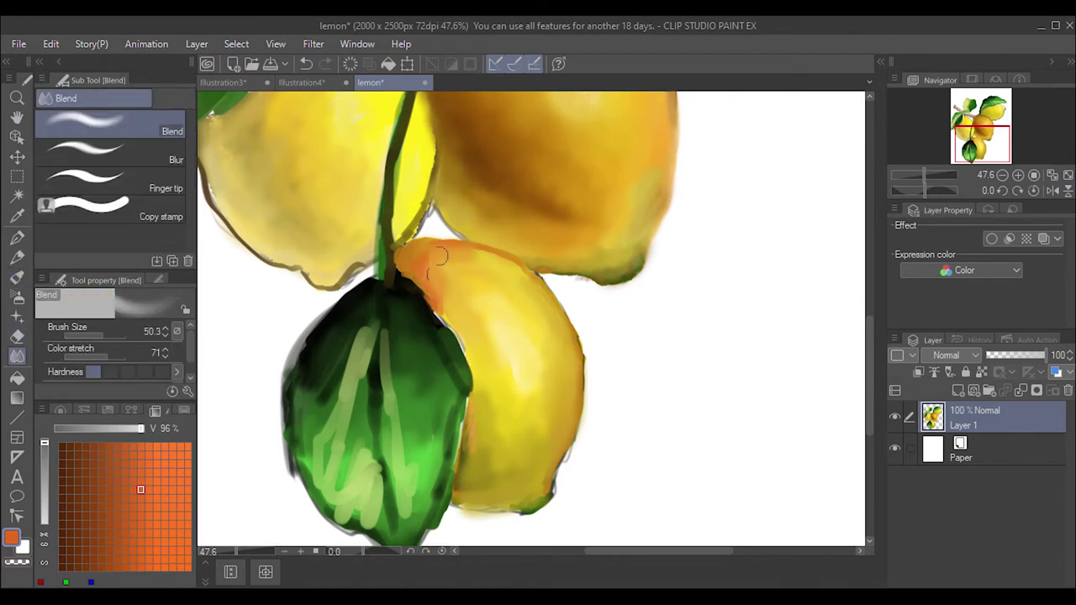
drag(424, 269, 512, 257)
drag(454, 323, 523, 283)
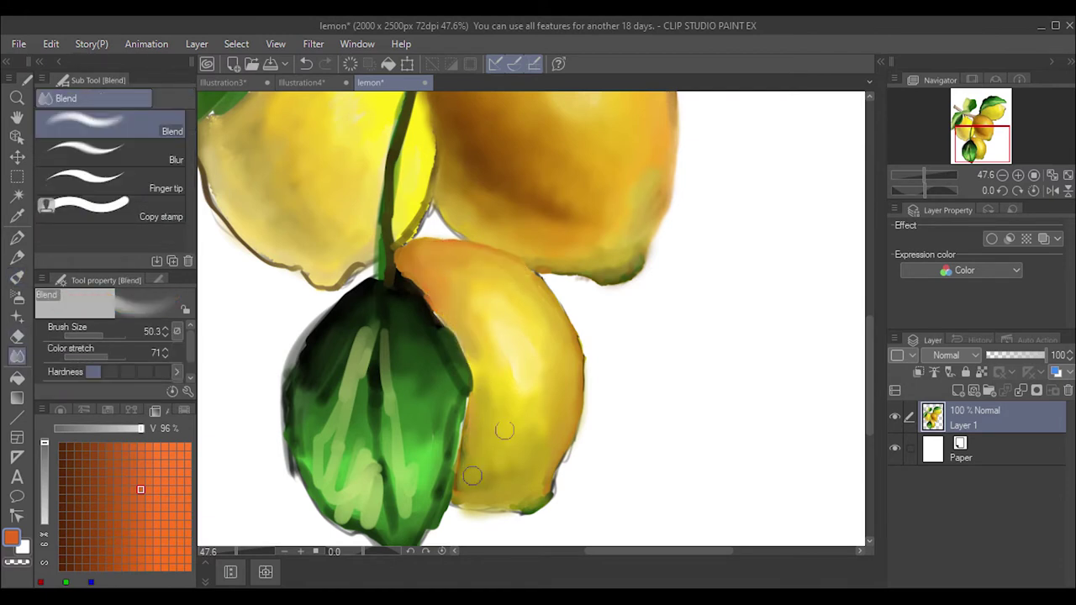
- Darken the stem end and paint orange and brown along the lemon's bottom and right edges
click(17, 259)
drag(410, 244, 405, 270)
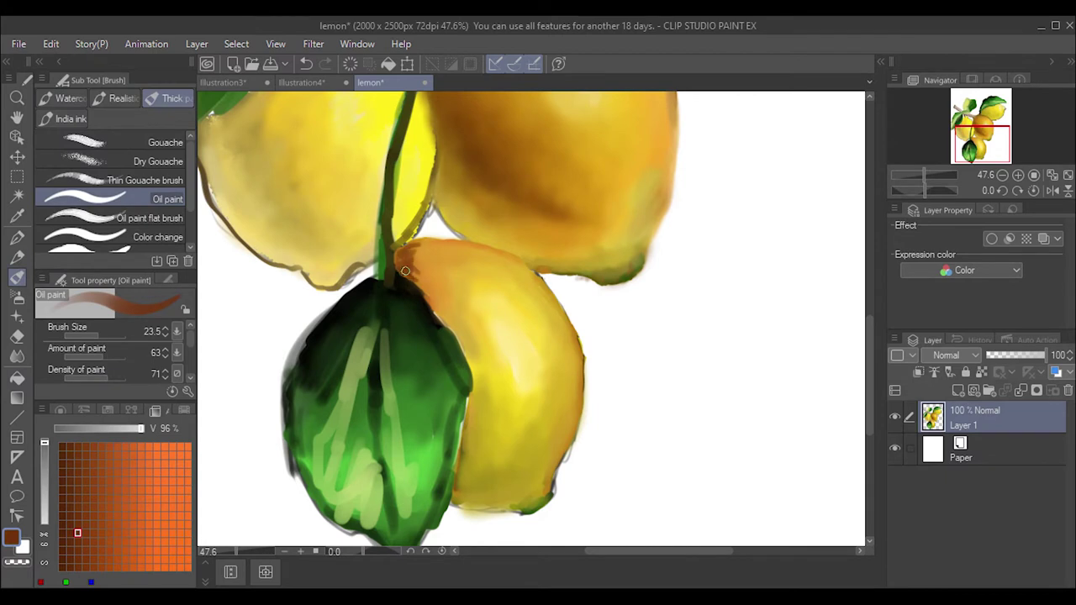
mouse_move(458, 444)
mouse_down()
mouse_move(466, 486)
mouse_move(509, 494)
mouse_move(542, 471)
mouse_up()
alt+click(525, 473)
drag(462, 464, 538, 479)
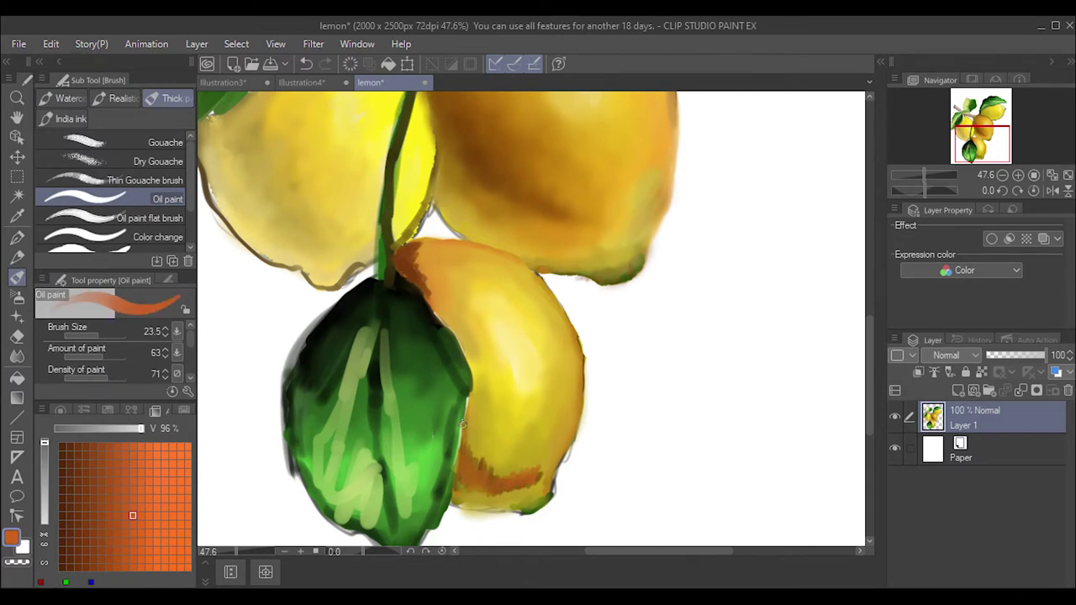
mouse_move(542, 273)
mouse_down()
mouse_move(578, 357)
mouse_move(571, 323)
mouse_up()
alt+click(555, 294)
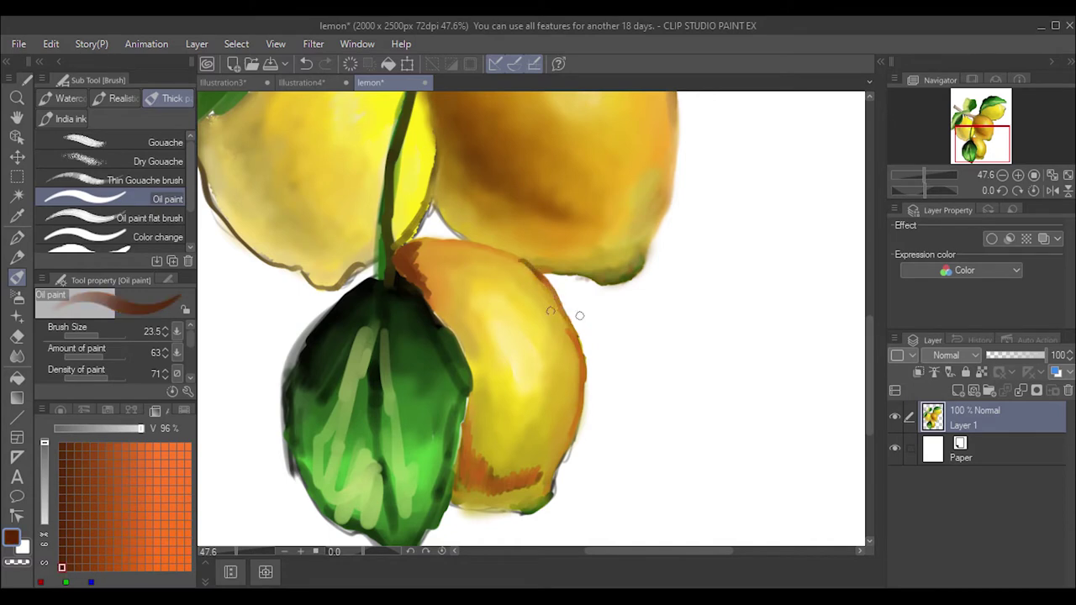
drag(580, 370, 584, 424)
drag(460, 452, 480, 488)
- Blend the brown shading across the lemon's lower area, right edge and stem end
key(j)
mouse_move(464, 420)
mouse_down()
mouse_move(496, 480)
mouse_move(542, 496)
mouse_move(493, 458)
mouse_move(496, 483)
mouse_move(481, 490)
mouse_up()
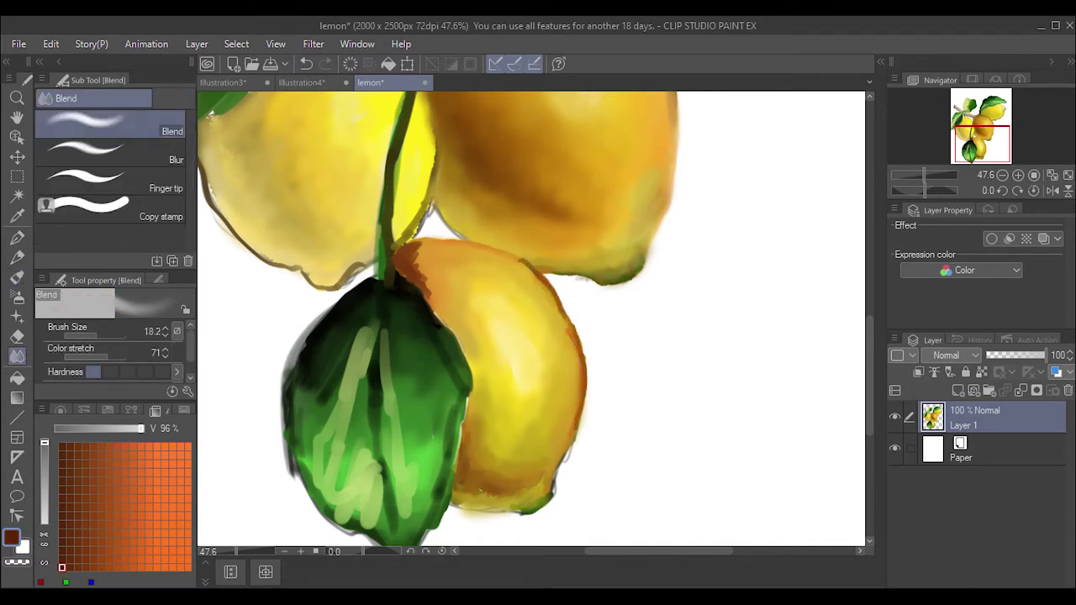
mouse_move(513, 455)
mouse_down()
mouse_move(535, 488)
mouse_move(461, 474)
mouse_up()
mouse_move(529, 465)
mouse_down()
mouse_move(468, 482)
mouse_move(528, 505)
mouse_up()
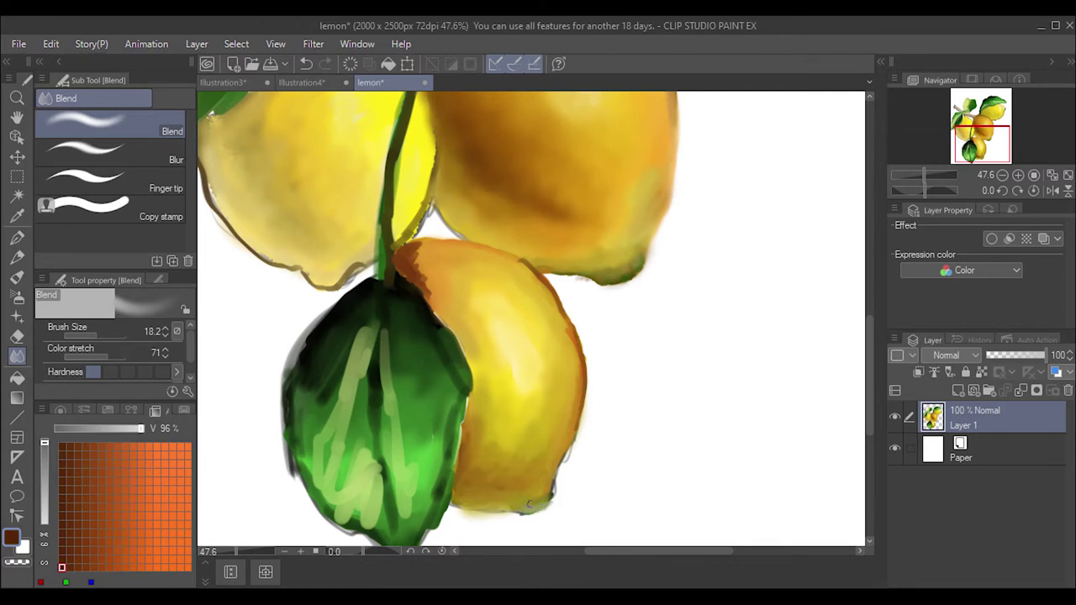
drag(532, 273, 580, 360)
drag(432, 294, 405, 245)
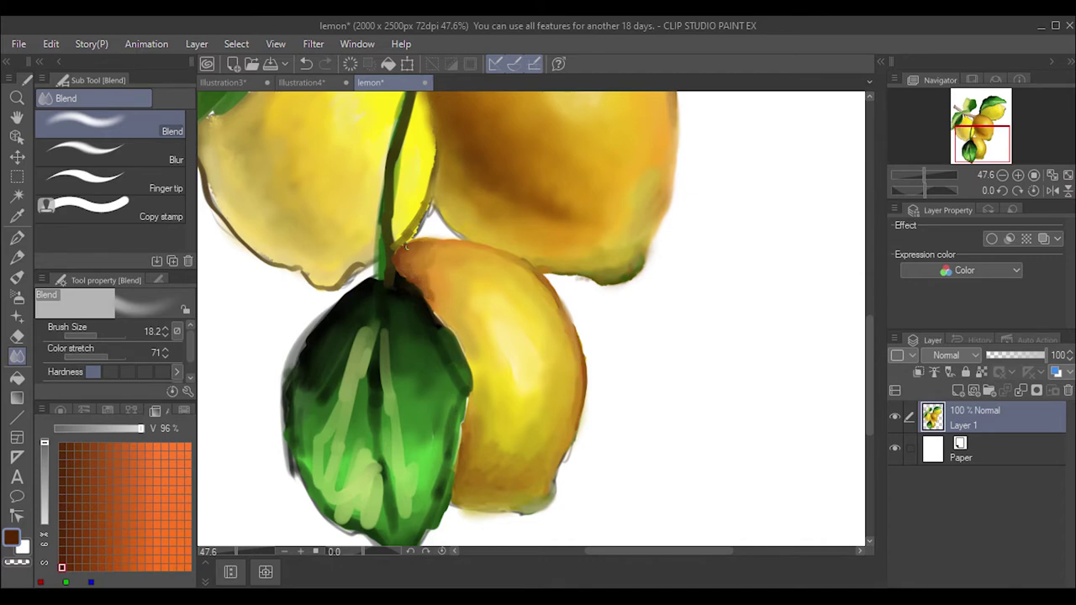
- Paint a dark green stroke on the lemon's left edge
alt+click(406, 373)
click(59, 410)
key(b)
mouse_move(467, 407)
mouse_down()
mouse_move(472, 494)
mouse_move(503, 501)
mouse_move(466, 437)
mouse_move(473, 451)
mouse_up()
- Blend the lemon's lower-left edge and smooth its left edge near the leaf
key(j)
drag(490, 487, 468, 459)
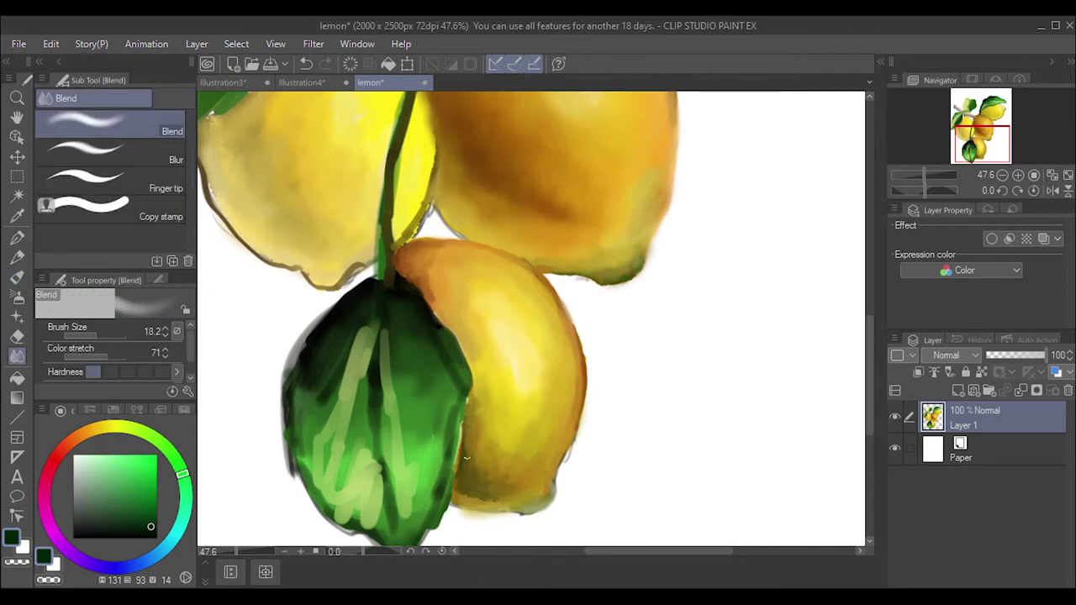
drag(469, 401, 488, 466)
alt+click(508, 487)
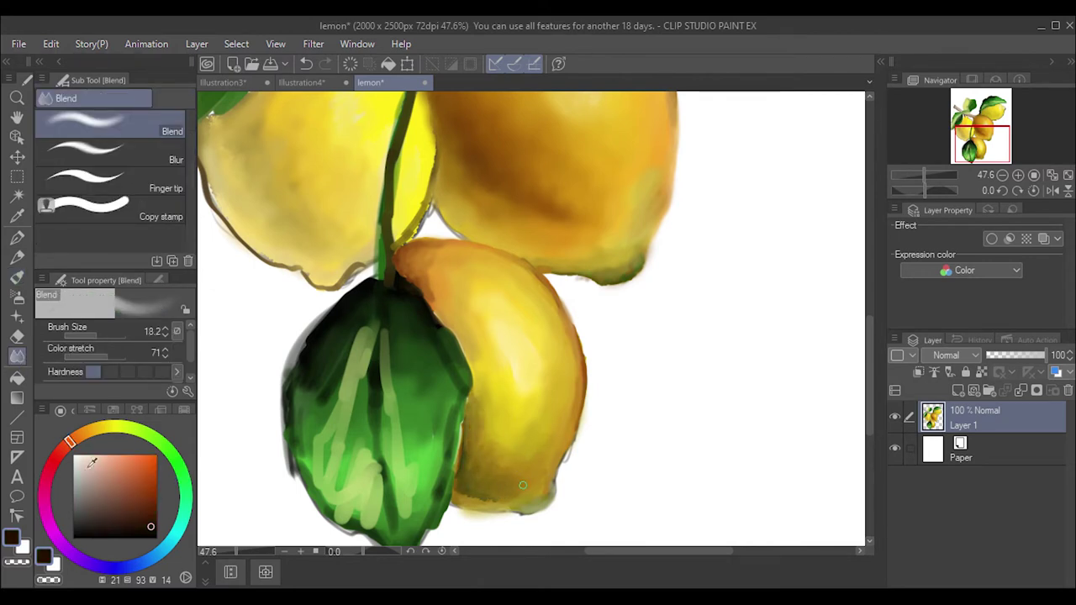
key(p)
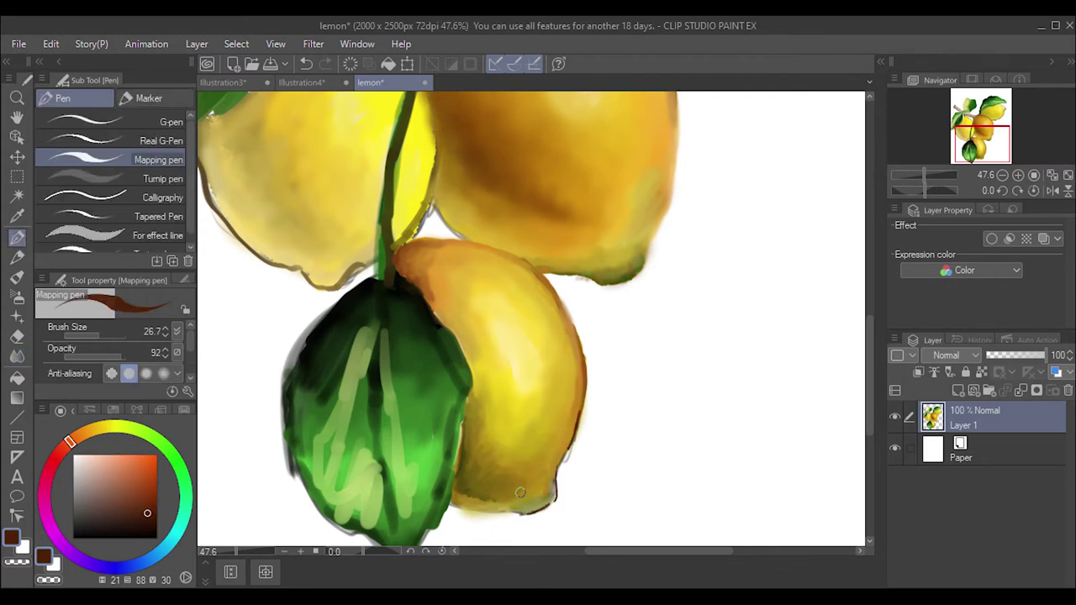
click(17, 356)
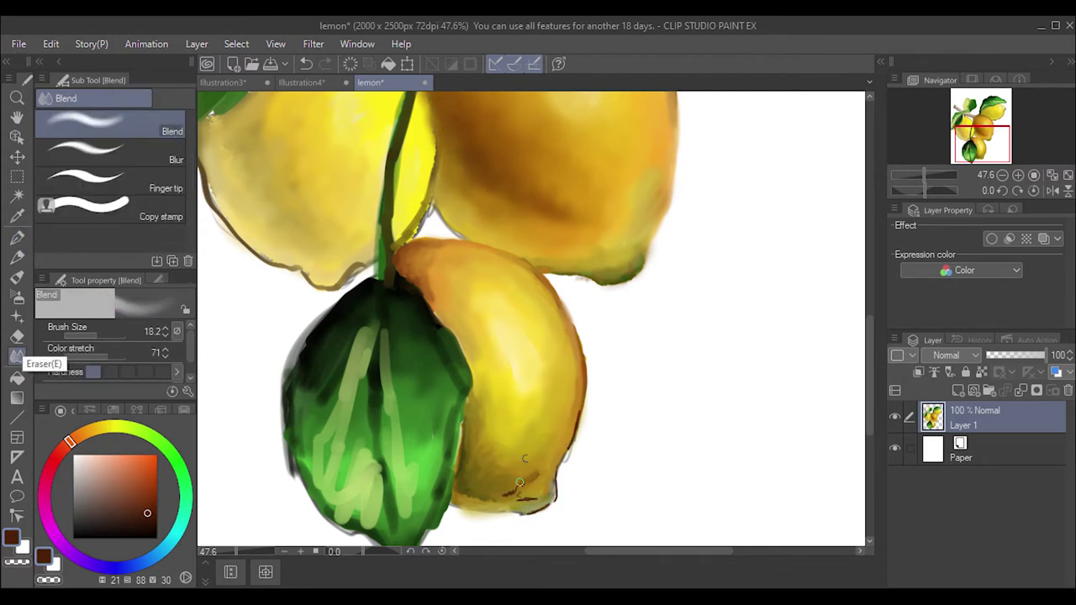
mouse_move(473, 373)
mouse_down()
mouse_move(486, 420)
mouse_move(508, 445)
mouse_move(521, 437)
mouse_move(488, 370)
mouse_up()
- Soften the right-edge outline and draw dark brown Mapping pen outlines along the lemon's top and bottom
key(x)
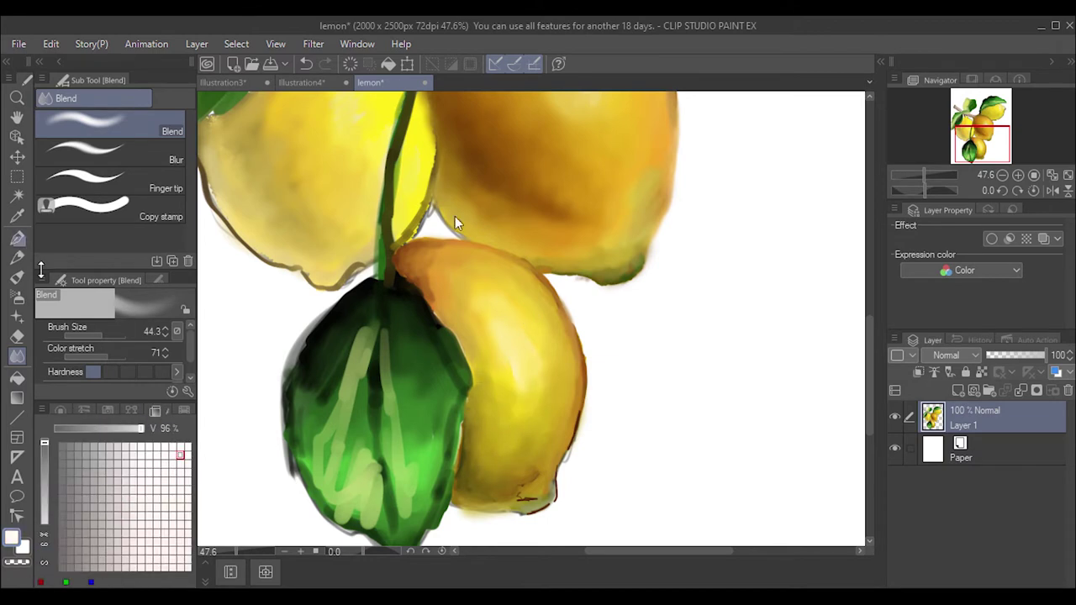
key(p)
key(j)
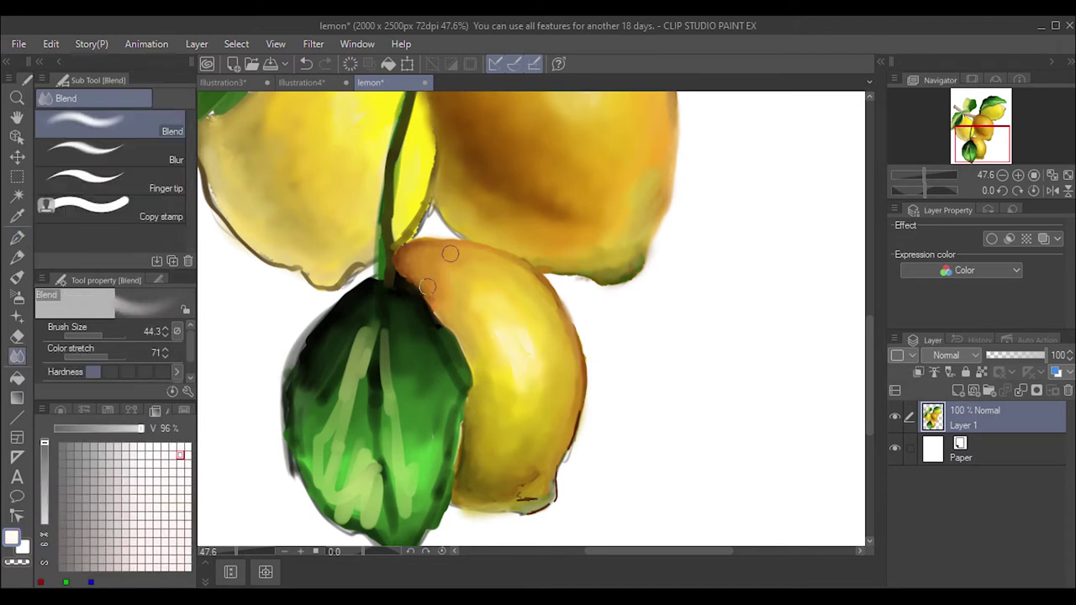
mouse_move(580, 443)
mouse_down()
mouse_move(555, 303)
mouse_move(536, 269)
mouse_up()
alt+click(573, 332)
key(p)
key(p)
drag(457, 237, 412, 241)
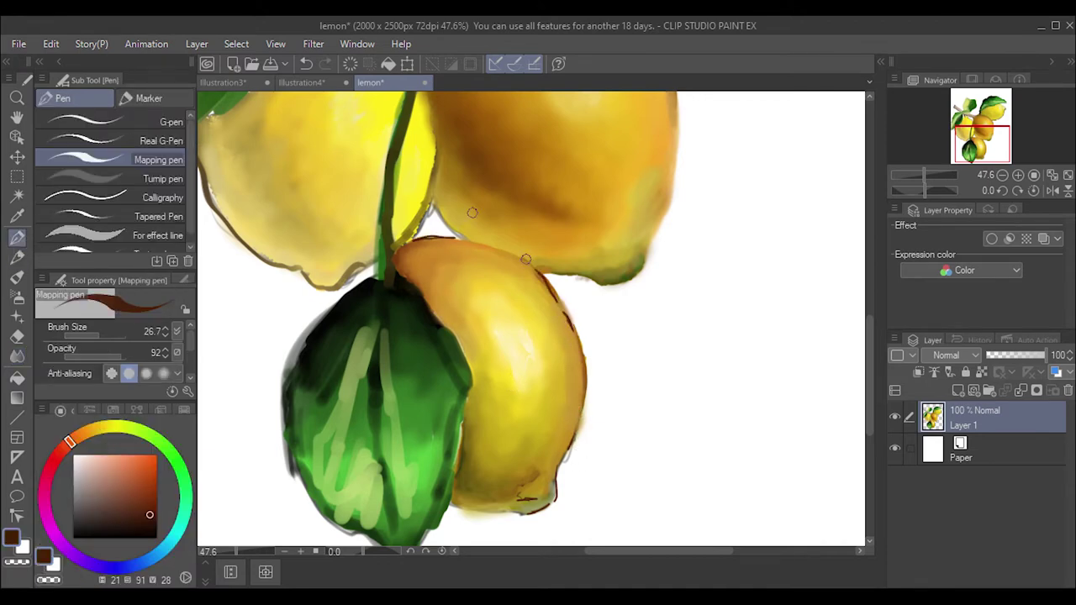
drag(497, 509, 444, 500)
- Add dark green at the middle lemon's bottom tip and blended brown along its right edge
scroll(538, 403, up, 3)
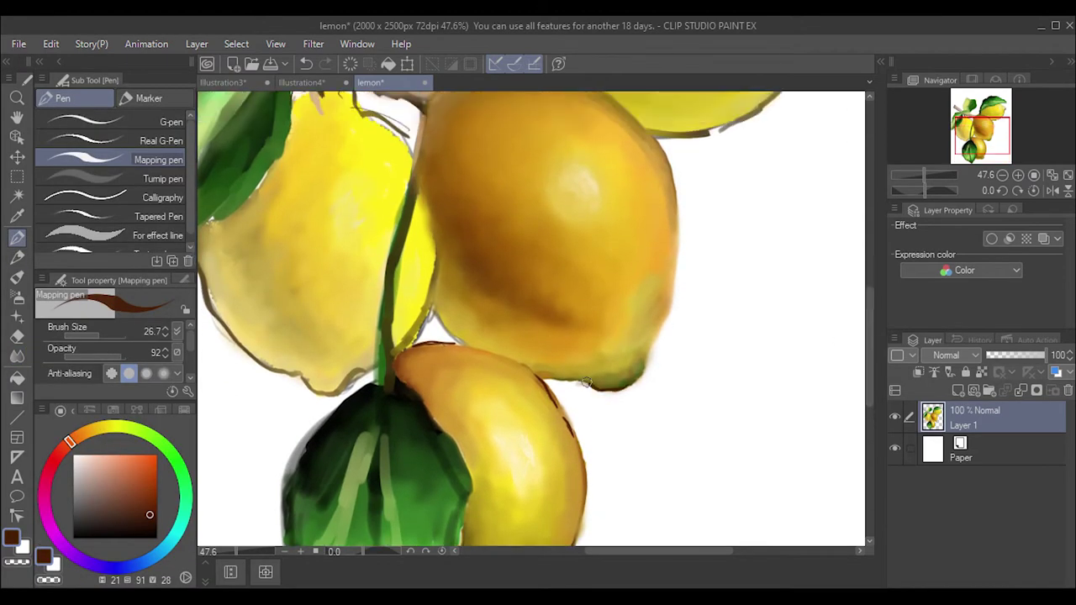
drag(640, 374, 548, 379)
alt+click(633, 380)
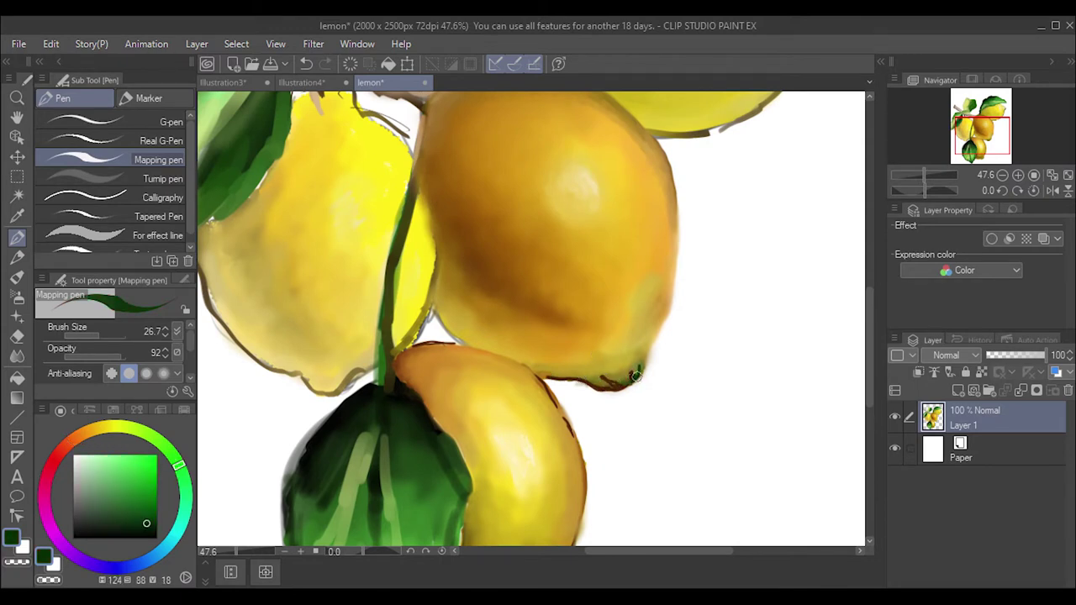
mouse_move(639, 370)
mouse_down()
mouse_move(618, 382)
mouse_move(558, 380)
mouse_up()
key(j)
alt+click(649, 338)
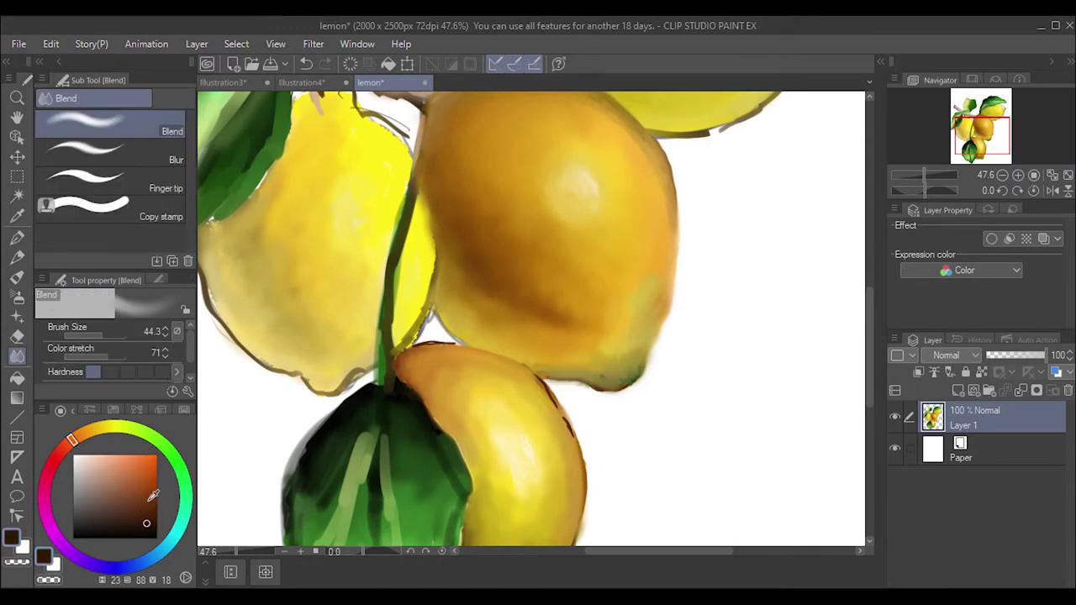
key(b)
drag(647, 335, 665, 295)
key(j)
drag(647, 333, 647, 330)
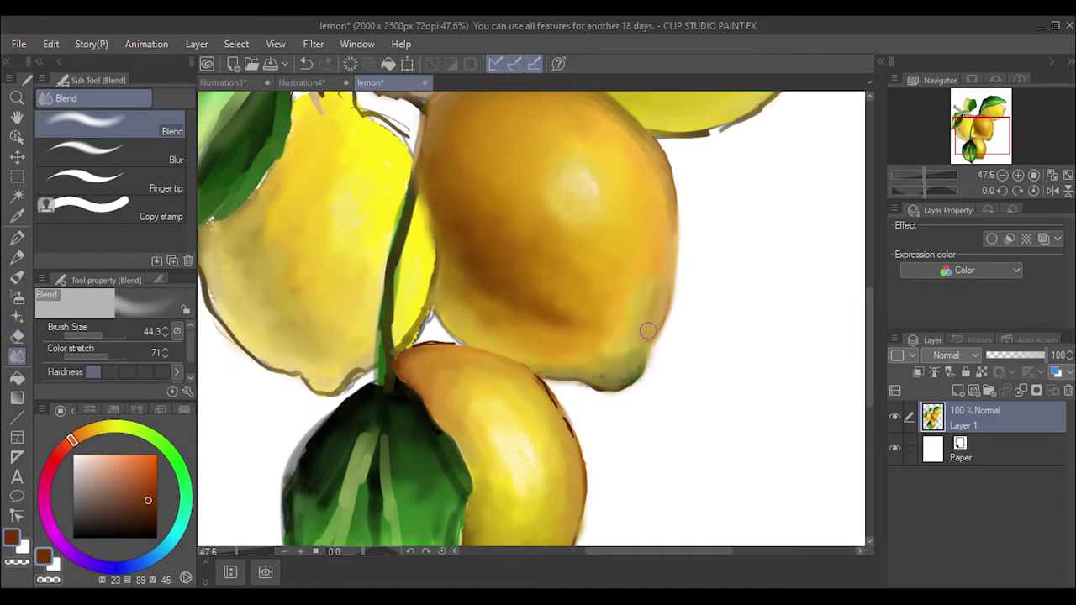
- Zoom out to 32.2% to view the whole lemon branch
drag(924, 175, 918, 175)
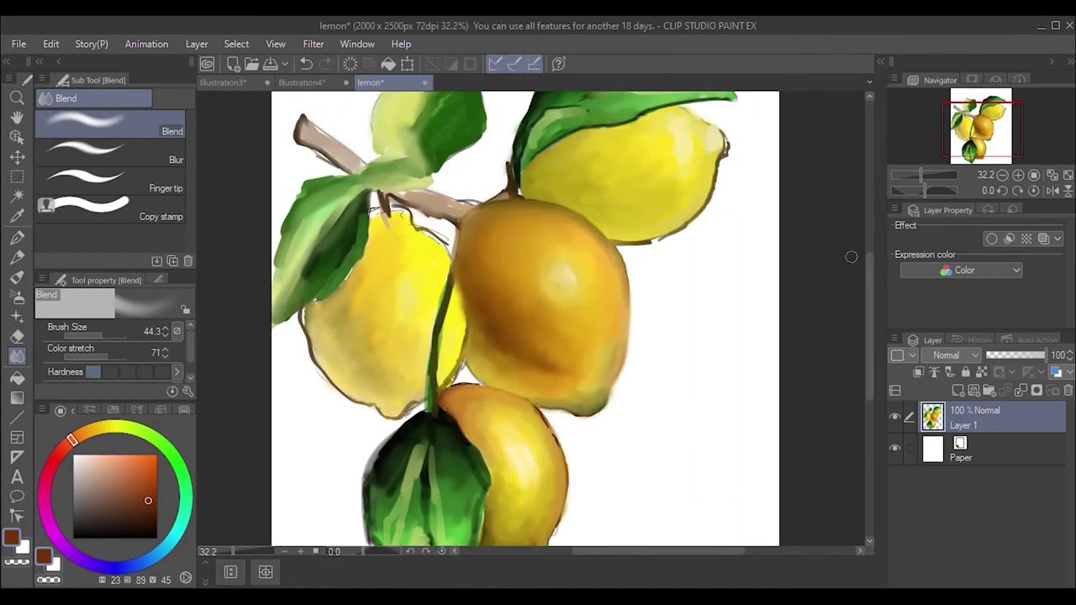
scroll(850, 256, down, 3)
scroll(589, 336, down, 1)
alt+click(383, 420)
- Darken the bottom leaf's left edge and paint yellow-green across its centre
key(b)
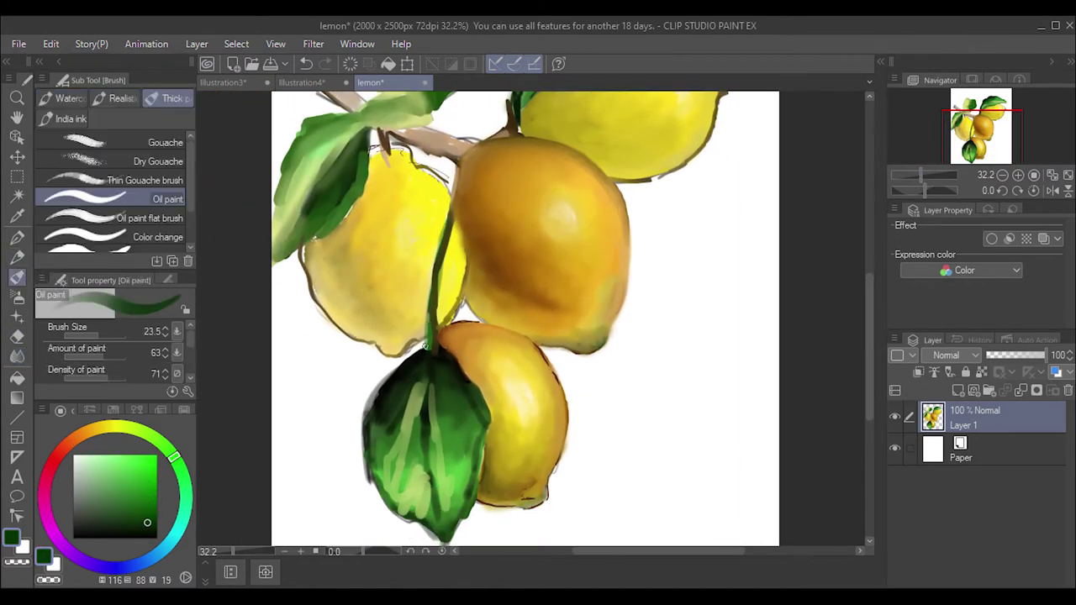
drag(425, 353, 369, 398)
mouse_move(426, 344)
mouse_down()
mouse_move(371, 433)
mouse_move(447, 347)
mouse_move(396, 386)
mouse_move(380, 455)
mouse_up()
click(155, 410)
click(172, 481)
mouse_move(412, 421)
mouse_down()
mouse_move(371, 471)
mouse_move(411, 424)
mouse_up()
mouse_move(403, 378)
mouse_down()
mouse_move(383, 433)
mouse_move(471, 433)
mouse_move(455, 393)
mouse_move(450, 471)
mouse_up()
drag(430, 420, 434, 445)
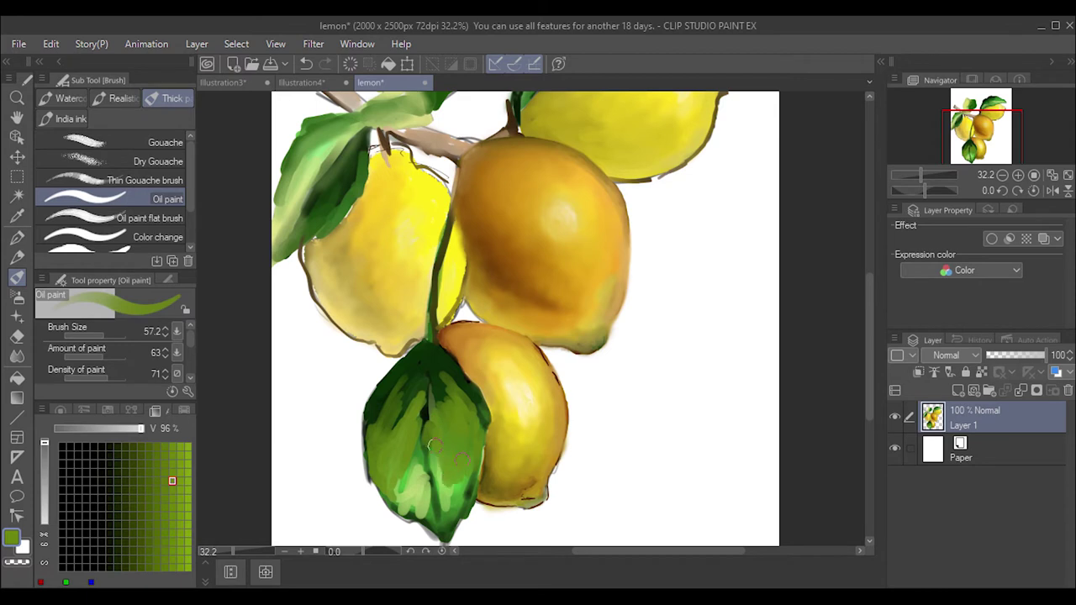
- Deepen the leaf's centre and upper area with darker greens and fine dark strokes
alt+click(454, 437)
mouse_move(438, 405)
mouse_down()
mouse_move(439, 476)
mouse_move(424, 470)
mouse_move(421, 483)
mouse_up()
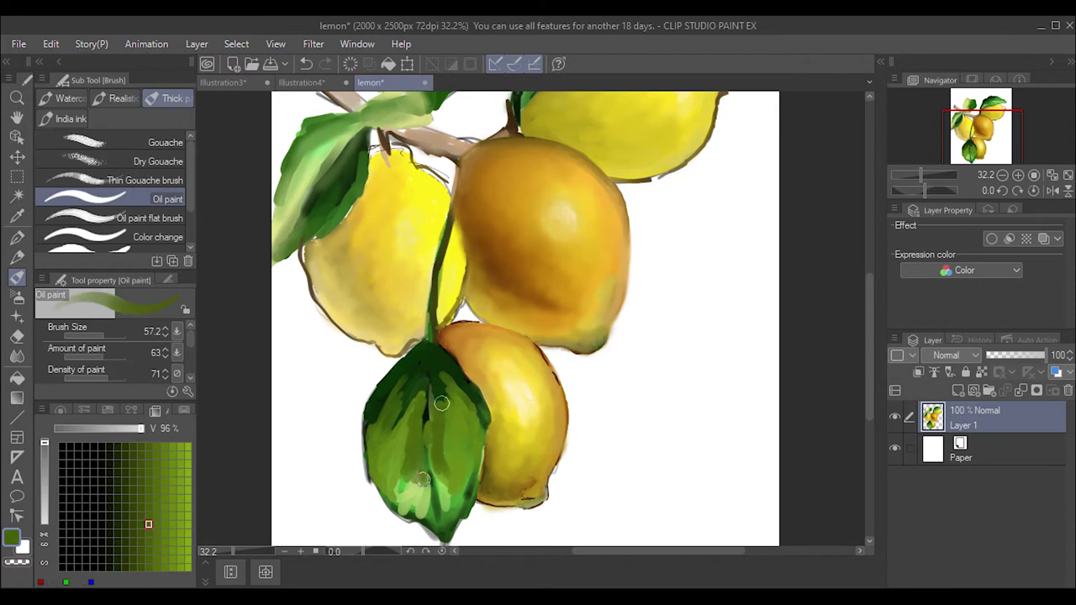
mouse_move(462, 424)
mouse_down()
mouse_move(440, 375)
mouse_move(395, 420)
mouse_up()
alt+click(439, 374)
drag(428, 349, 462, 391)
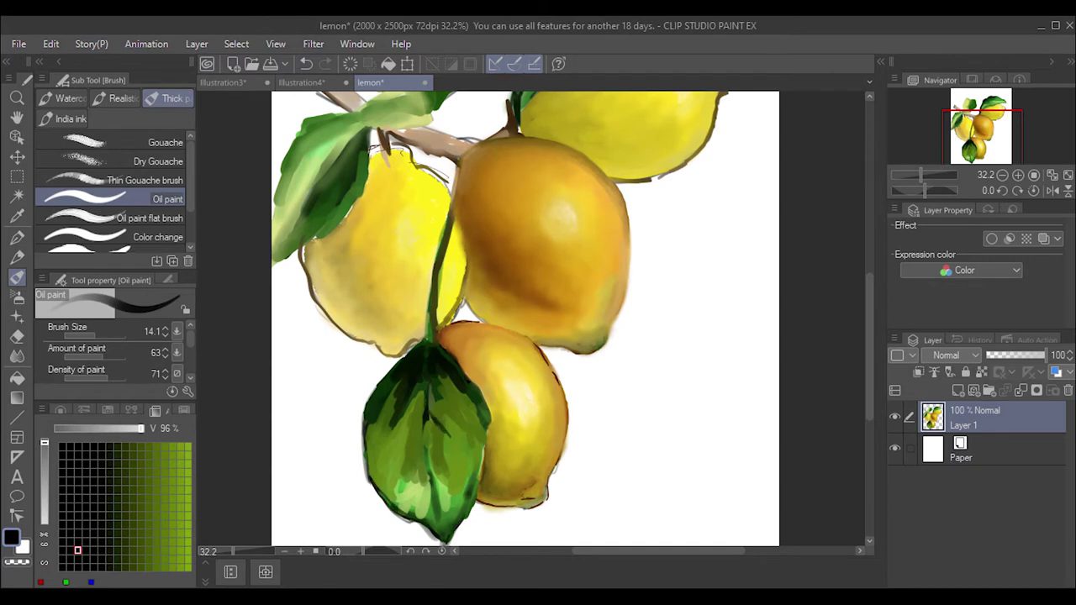
- Blend the leaf's upper-left and middle areas smooth, shrinking the blend brush to 18.2
click(157, 409)
click(60, 410)
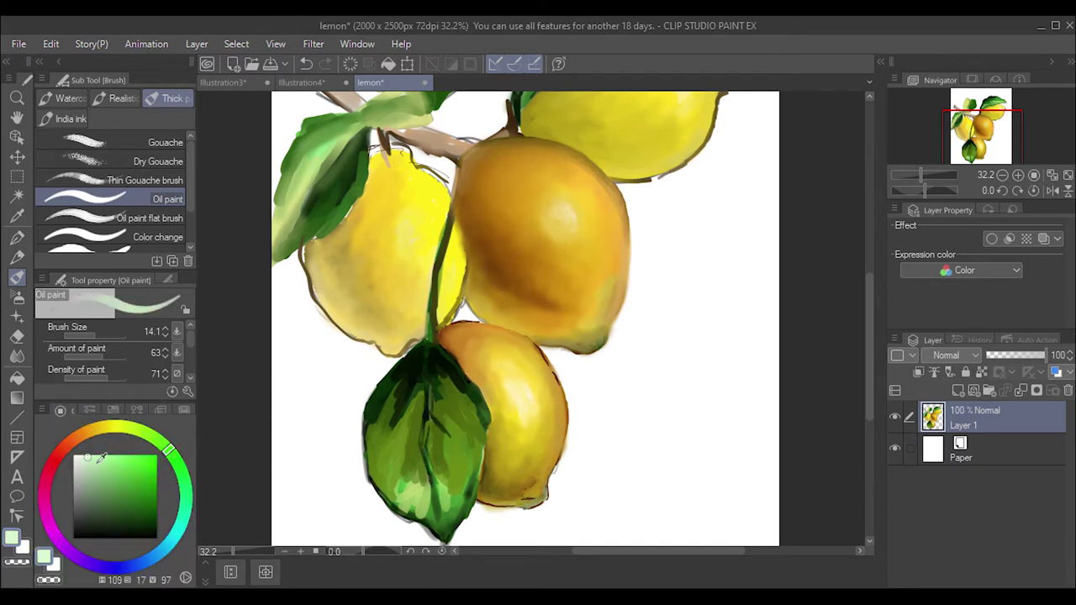
click(17, 356)
drag(418, 392, 386, 431)
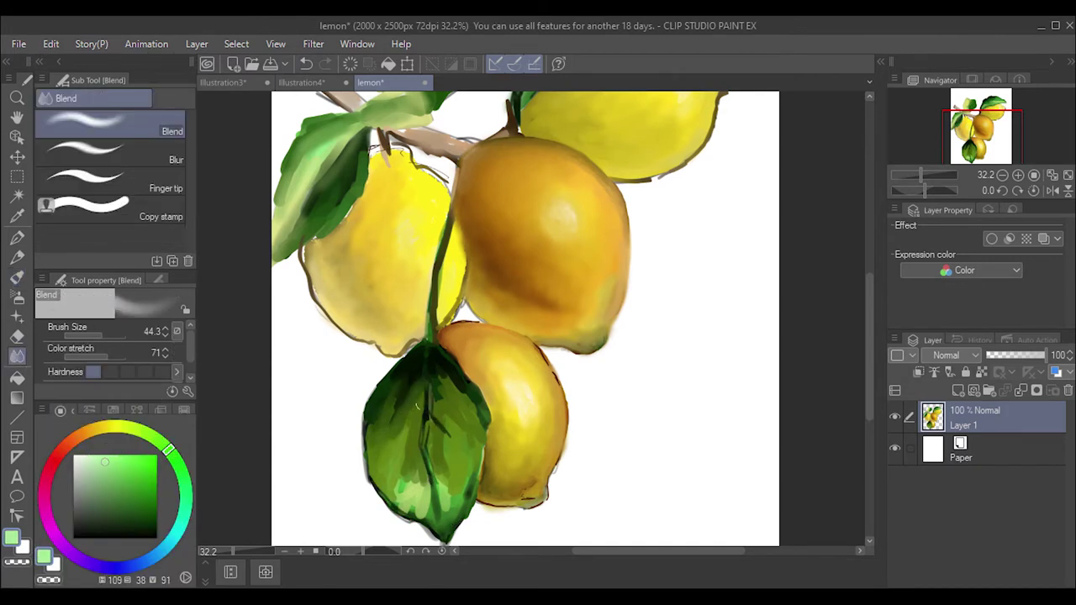
drag(471, 378, 445, 416)
mouse_move(437, 353)
mouse_down()
mouse_move(433, 407)
mouse_move(445, 437)
mouse_move(474, 445)
mouse_up()
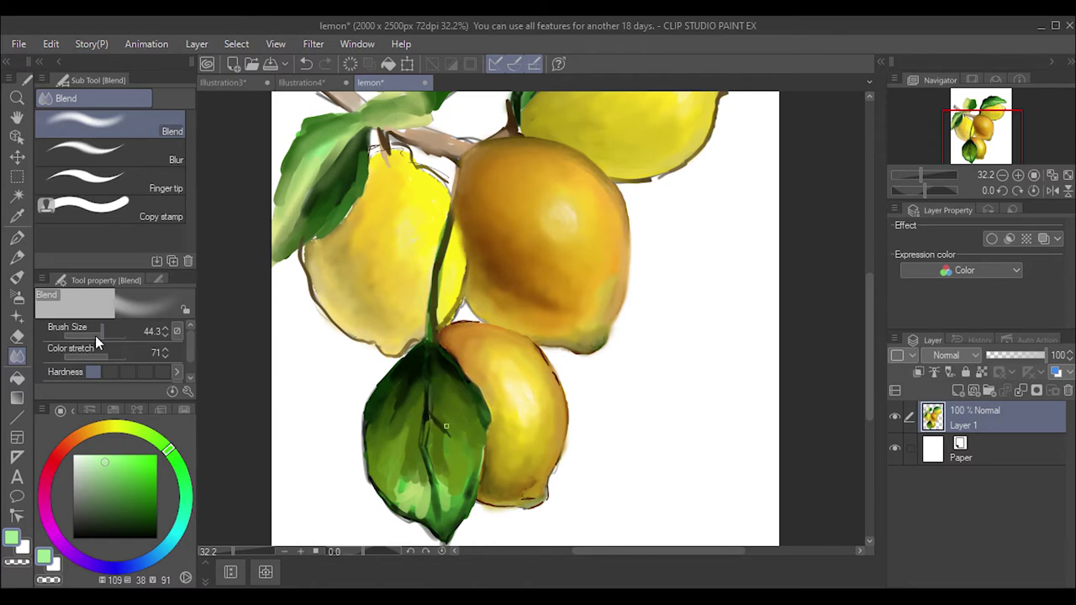
drag(95, 335, 81, 335)
- Paint light green and yellow on the leaf's lower tip and midrib, then soften them
key(b)
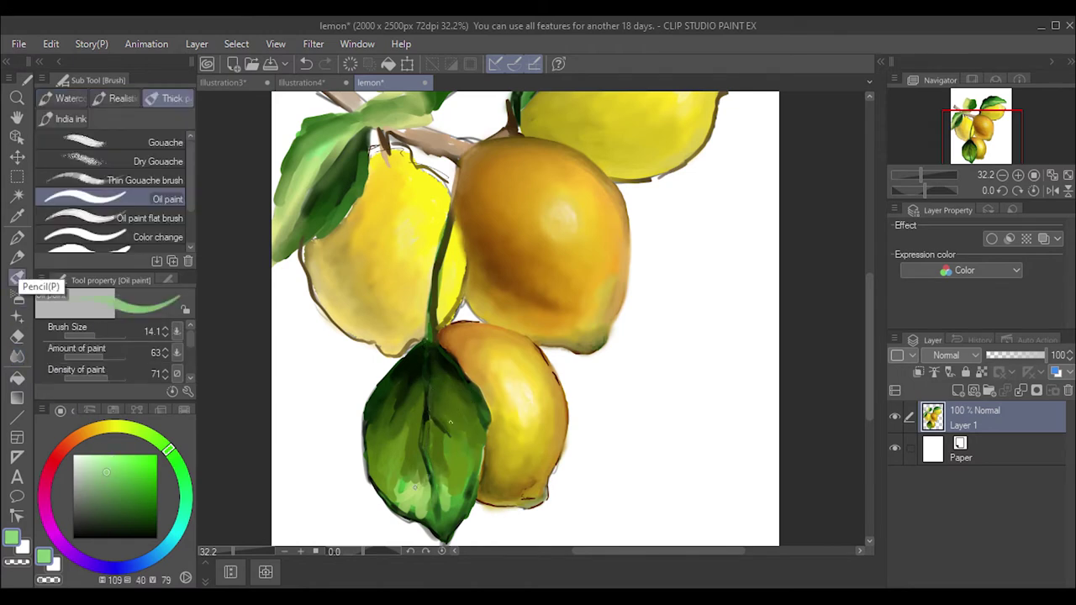
alt+click(424, 479)
mouse_move(430, 475)
mouse_down()
mouse_move(450, 500)
mouse_move(426, 490)
mouse_up()
drag(416, 449, 427, 435)
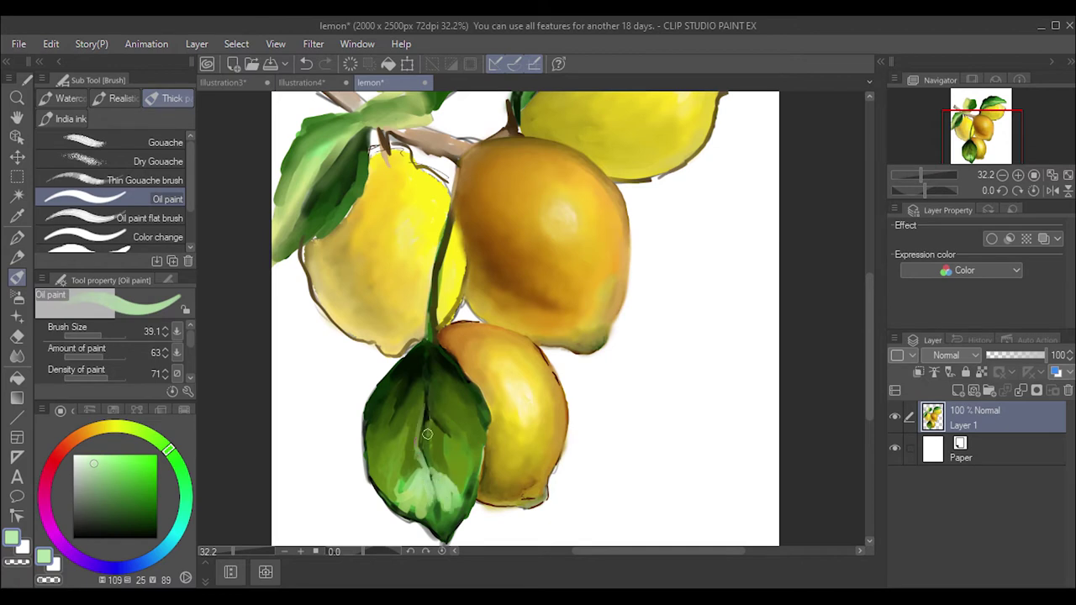
alt+click(412, 485)
drag(420, 505, 378, 475)
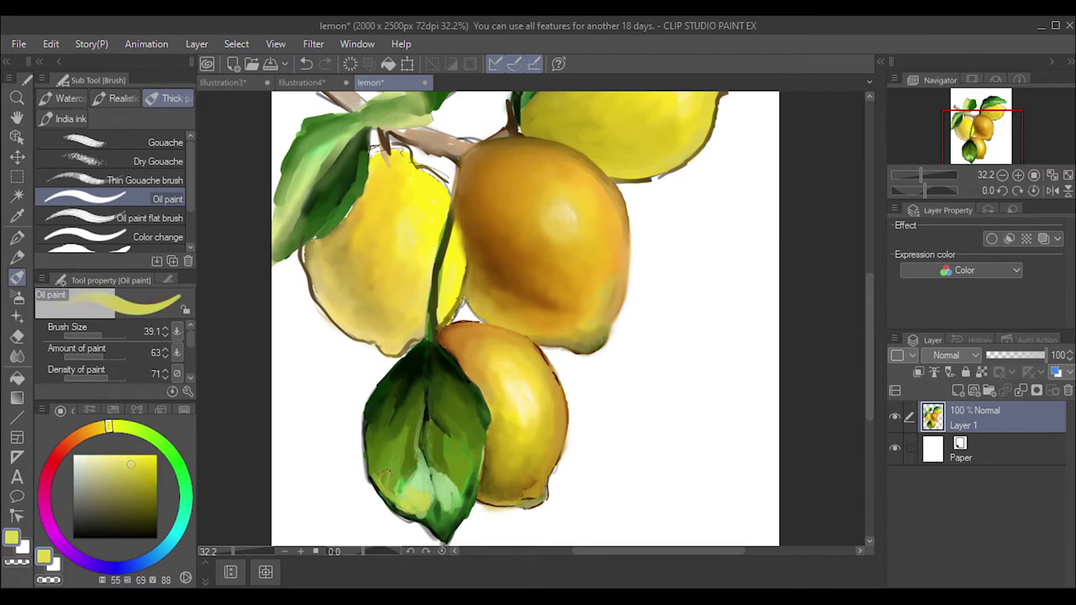
key(j)
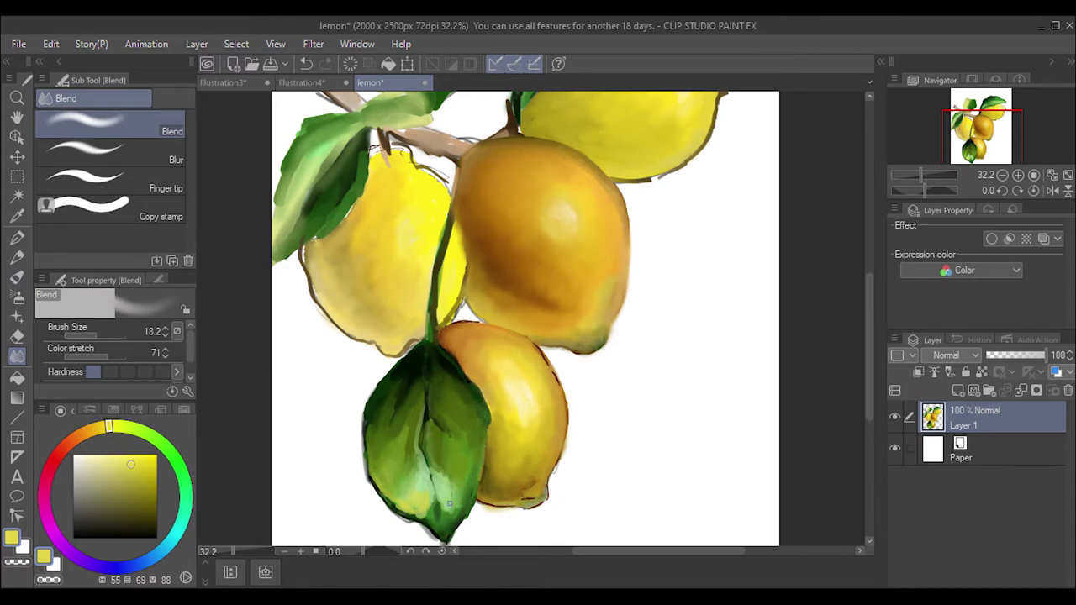
drag(448, 504, 418, 507)
- Dab yellow onto the lower leaf and shrink the brush to 11.0 for detail
click(99, 428)
key(b)
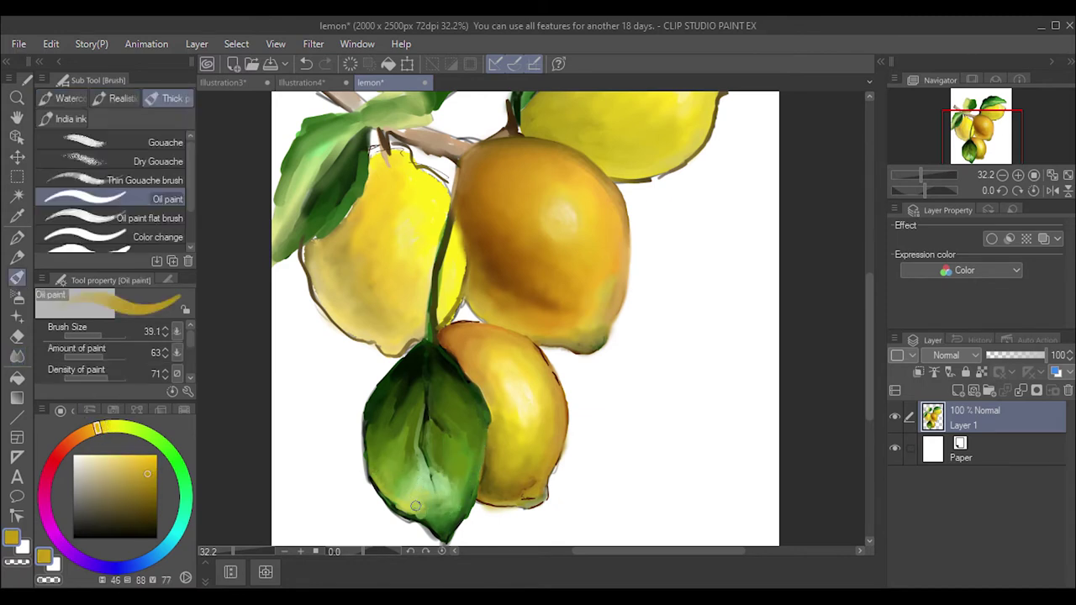
drag(102, 430, 109, 427)
click(134, 462)
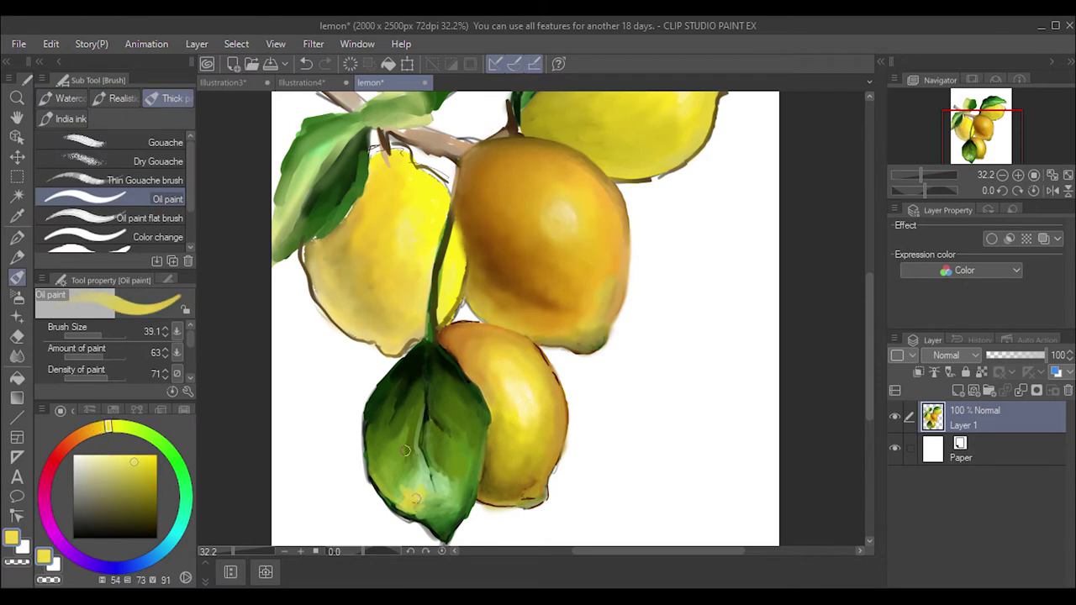
click(101, 336)
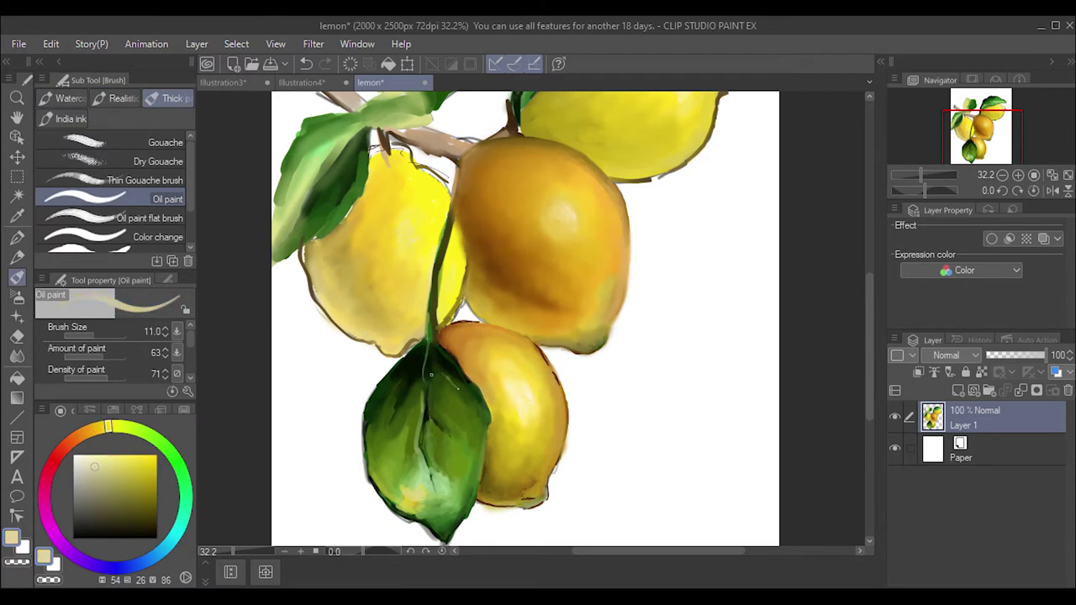
- Pick dark green and brown leaf colours and enlarge the brush to 34.4
click(146, 515)
click(179, 465)
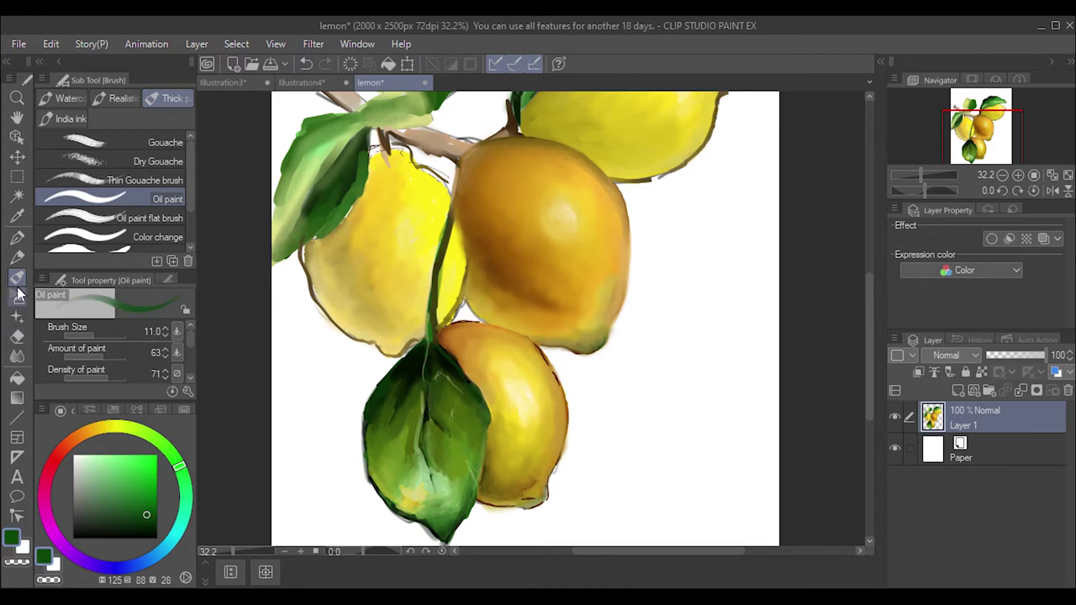
click(114, 336)
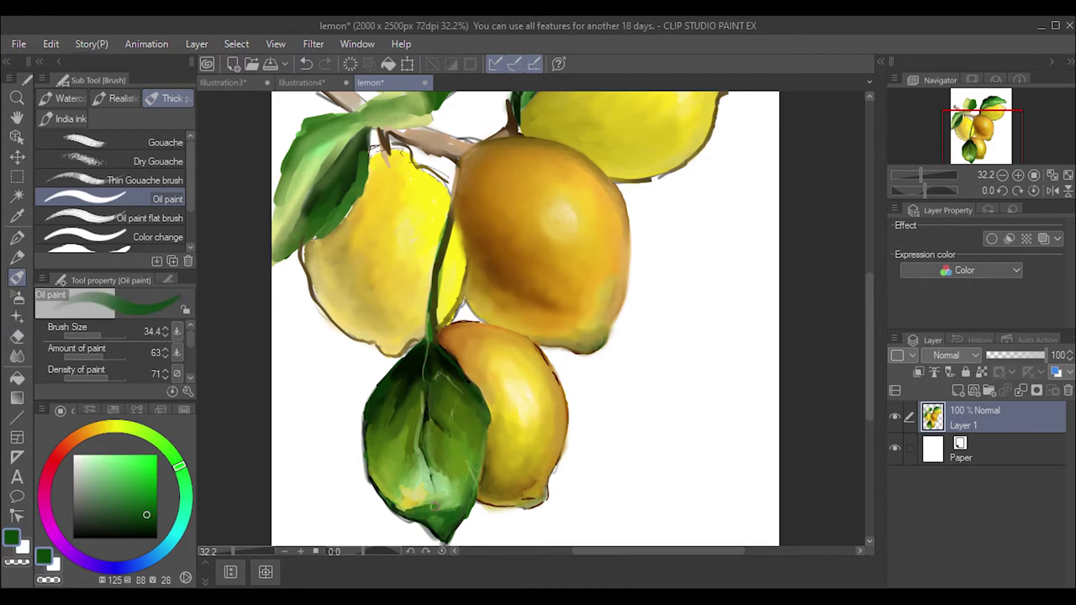
alt+click(412, 504)
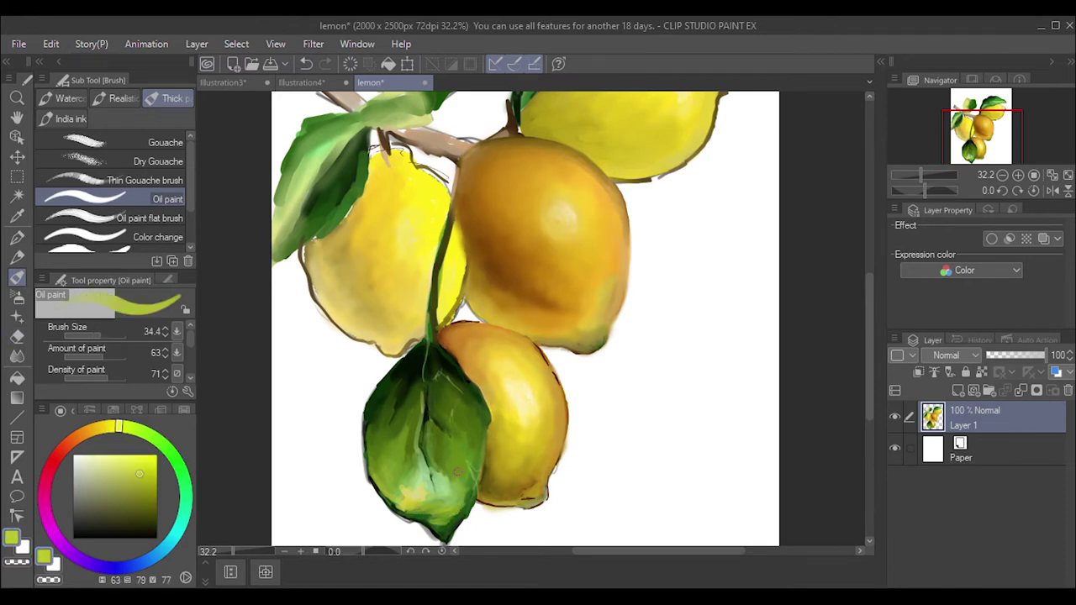
key(j)
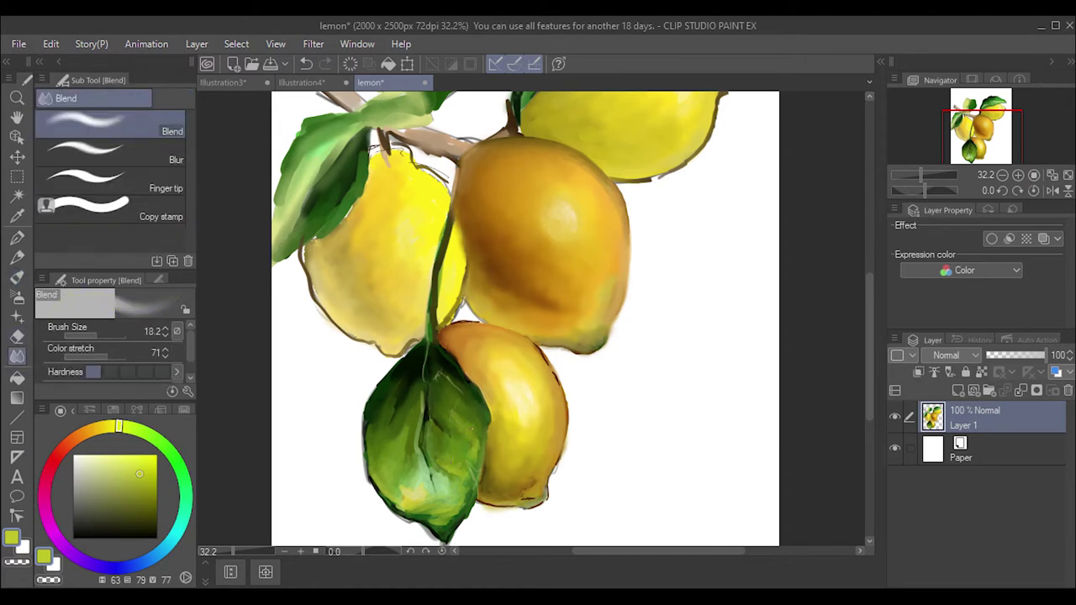
alt+click(372, 424)
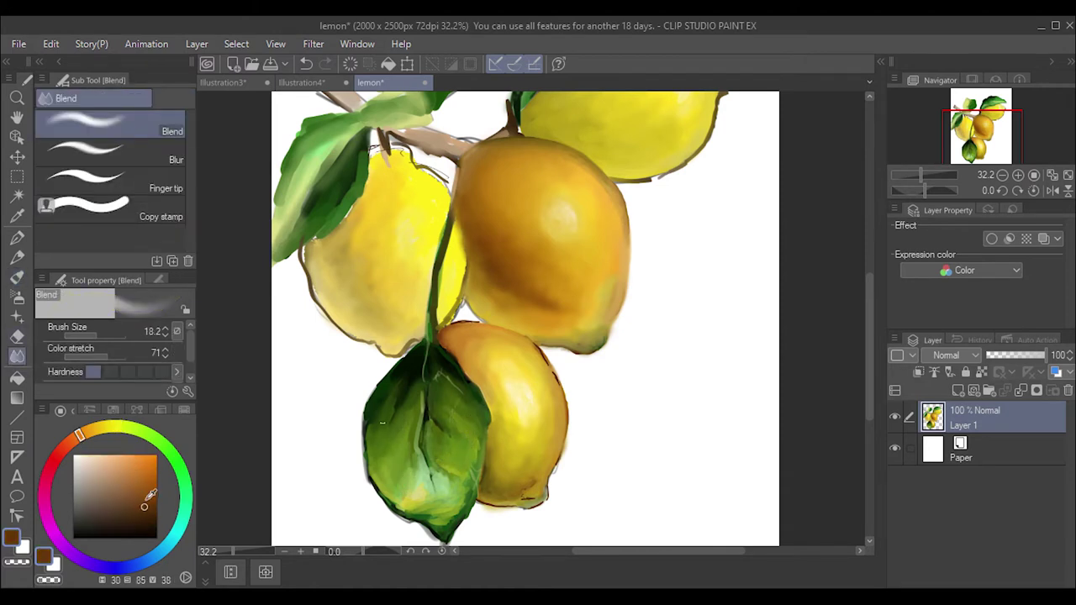
key(b)
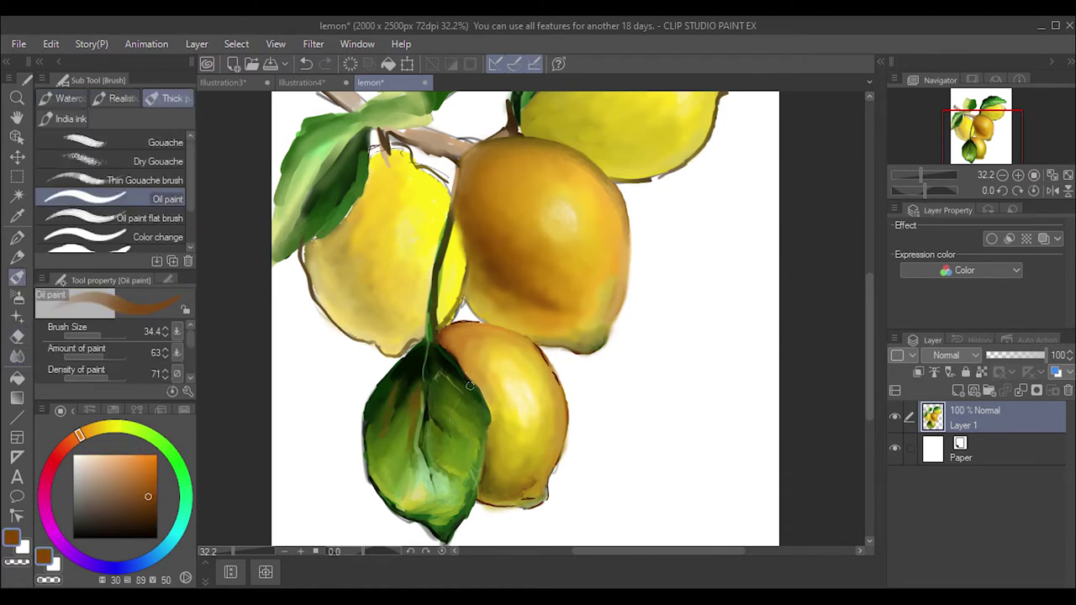
click(17, 355)
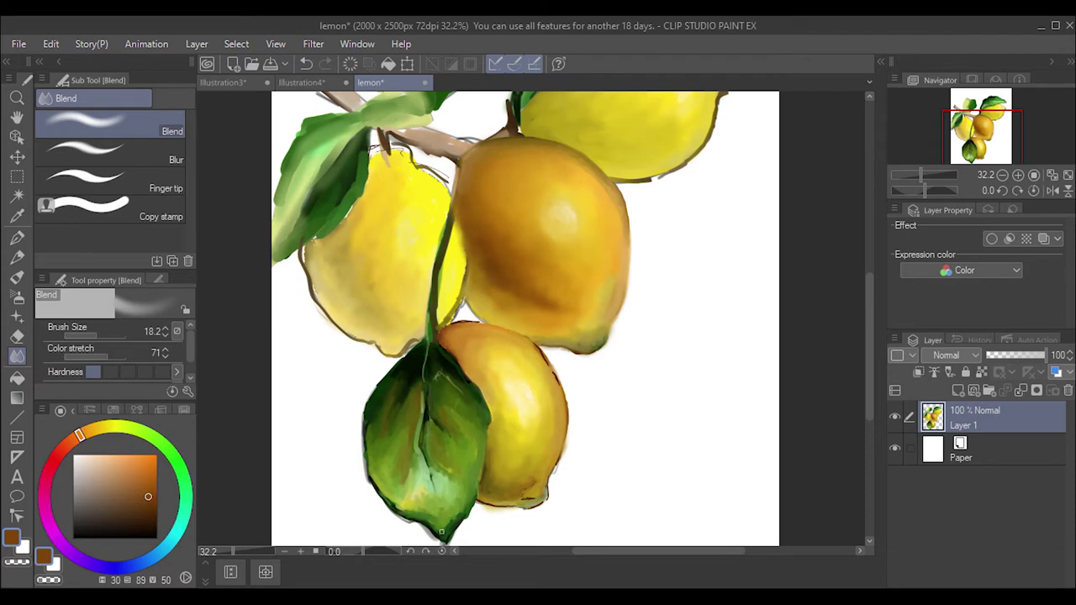
- Paint a dark green stroke along the leaf's lower-left edge and blend it
alt+click(438, 523)
key(b)
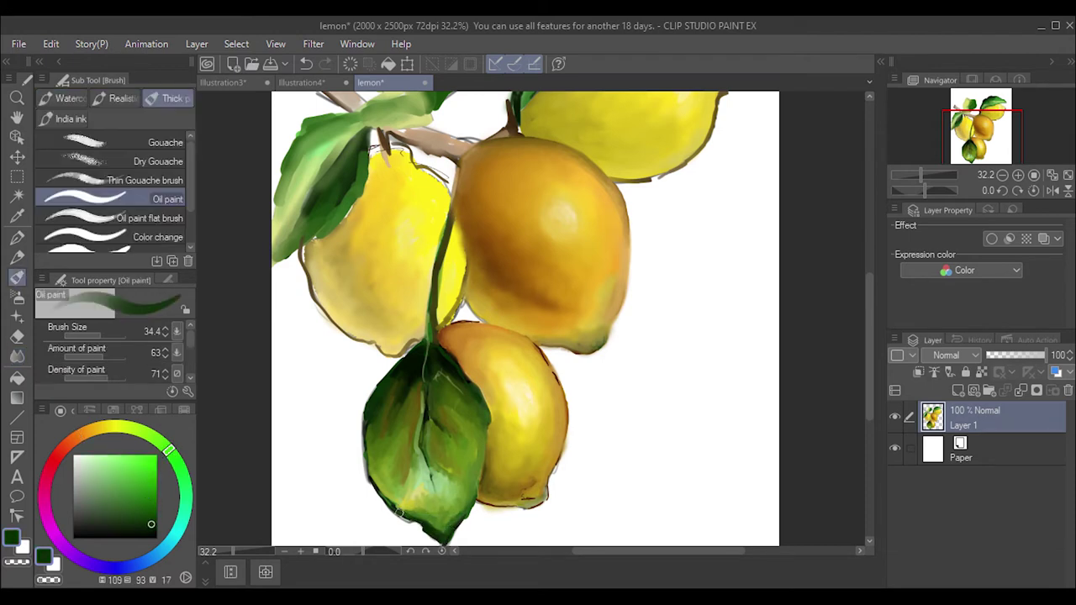
drag(398, 513, 364, 414)
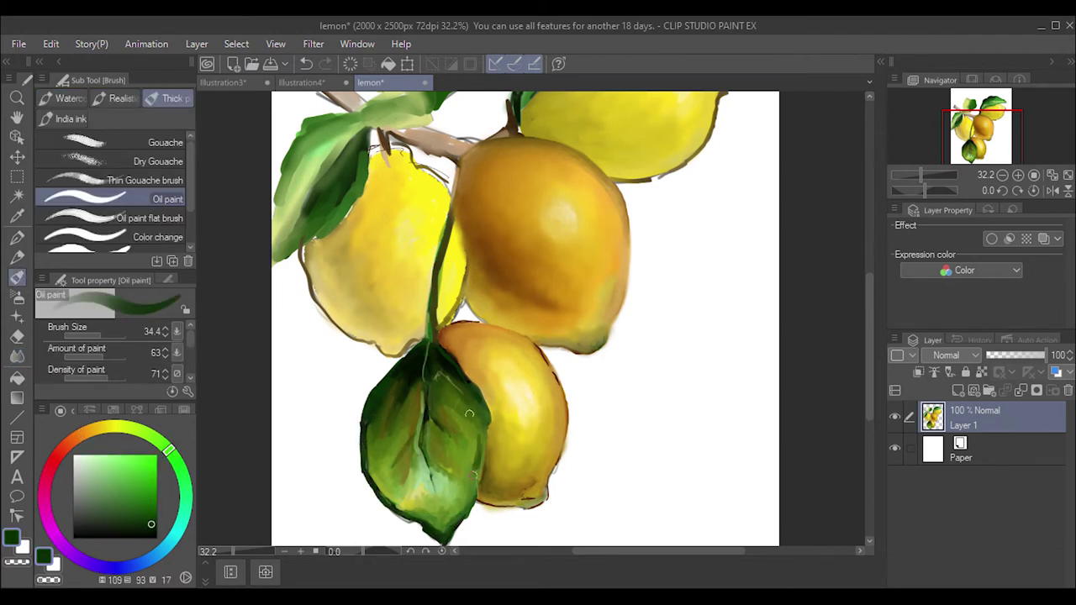
alt+click(430, 449)
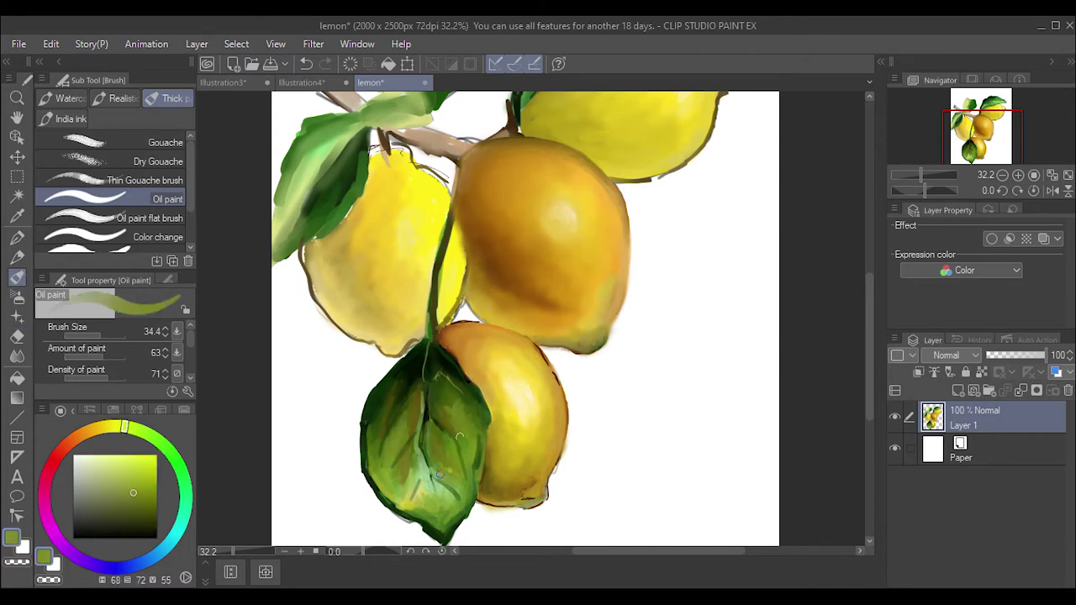
key(j)
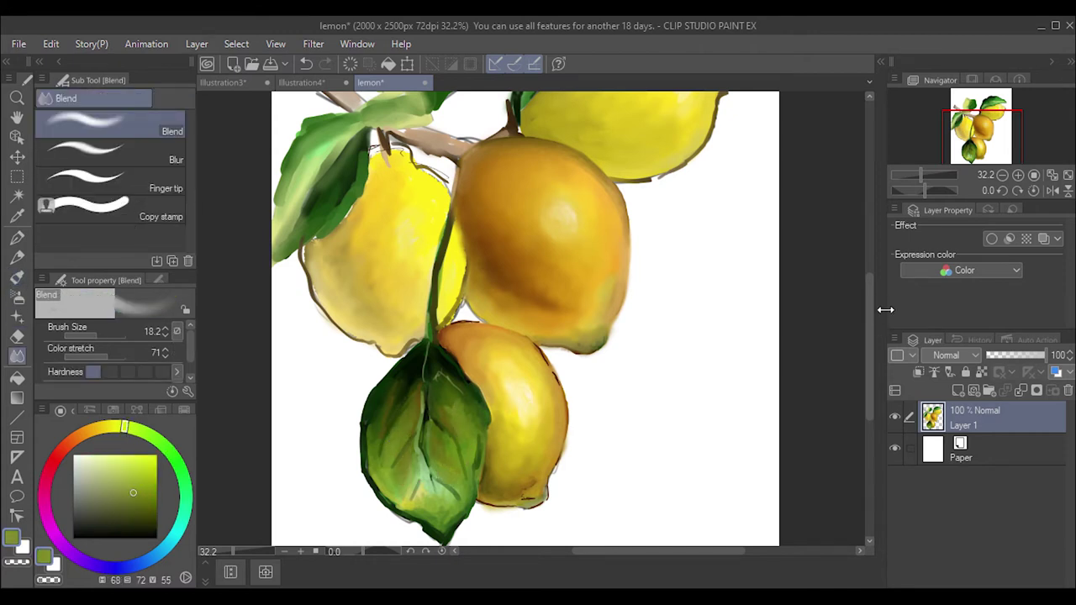
scroll(525, 319, up, 2)
- Paint a dark shadow on the left lemon's lower-left, then lay orange-brown along its edge
click(157, 410)
key(b)
drag(327, 298, 331, 325)
mouse_move(323, 279)
mouse_down()
mouse_move(343, 336)
mouse_move(324, 312)
mouse_move(407, 369)
mouse_move(396, 374)
mouse_up()
click(58, 407)
click(157, 408)
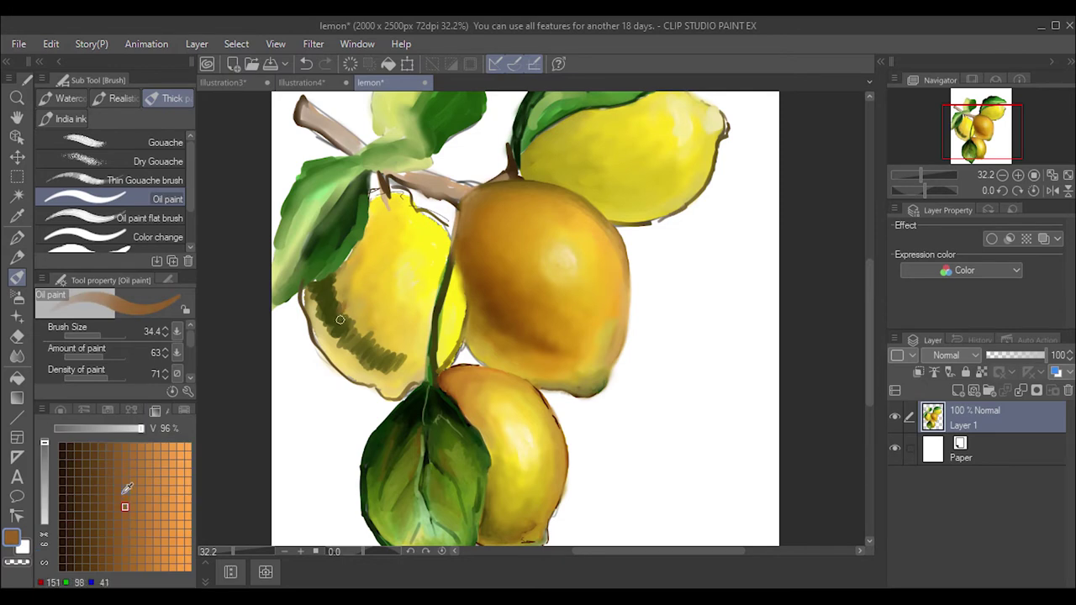
mouse_move(329, 279)
mouse_down()
mouse_move(346, 325)
mouse_move(415, 369)
mouse_up()
mouse_move(363, 322)
mouse_down()
mouse_move(404, 358)
mouse_move(425, 311)
mouse_move(412, 349)
mouse_up()
- Blend the lower-left shadow and paint dark green along the left lemon's left edge
drag(420, 304, 415, 370)
drag(386, 338, 353, 349)
click(60, 411)
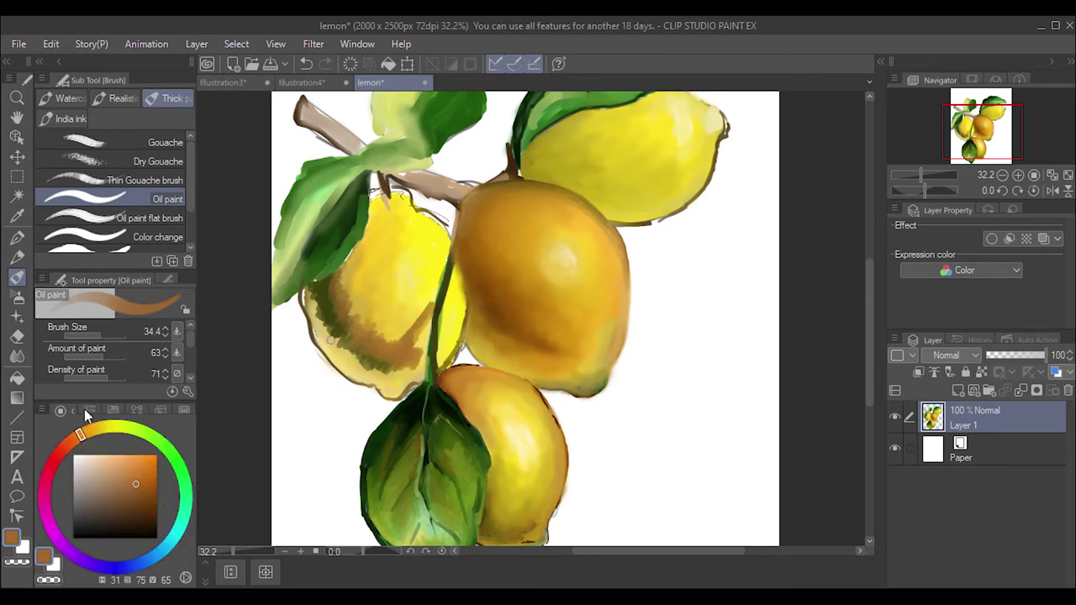
click(161, 440)
click(144, 514)
mouse_move(326, 286)
mouse_down()
mouse_move(329, 309)
mouse_move(314, 307)
mouse_move(400, 370)
mouse_up()
- Pick greens and a brown, paint brown up the lemon's left side, and enlarge the brush slightly
alt+click(313, 284)
alt+click(344, 342)
alt+click(363, 353)
drag(344, 320, 367, 225)
key(bracketright)
key(bracketright)
alt+click(367, 225)
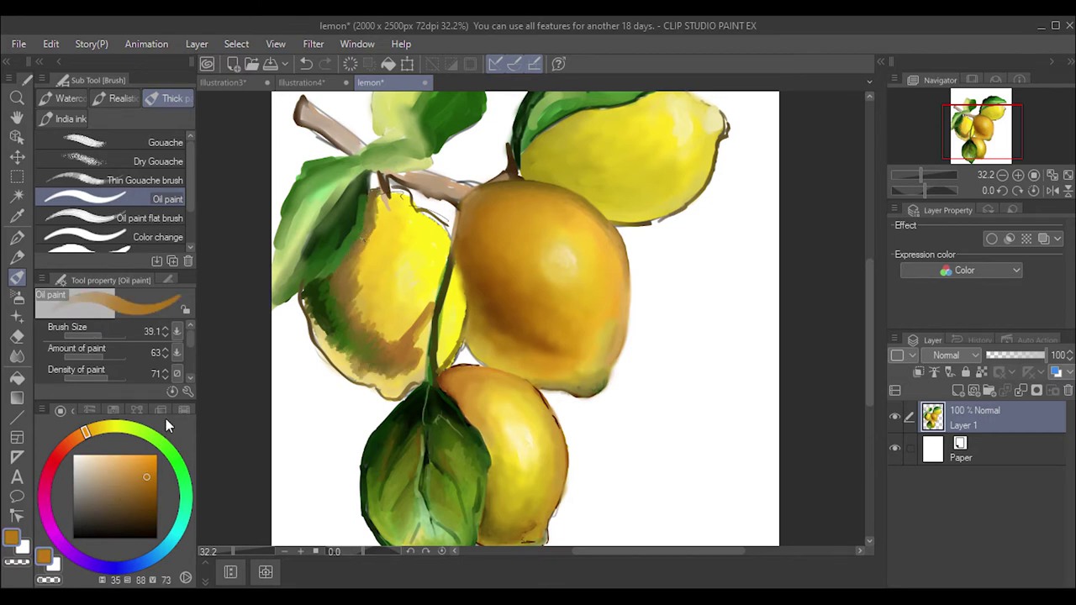
- With the Blend tool at size 30.3, smooth the lemon's left edge, nearby leaf edge and stem area
click(17, 355)
drag(38, 328, 98, 335)
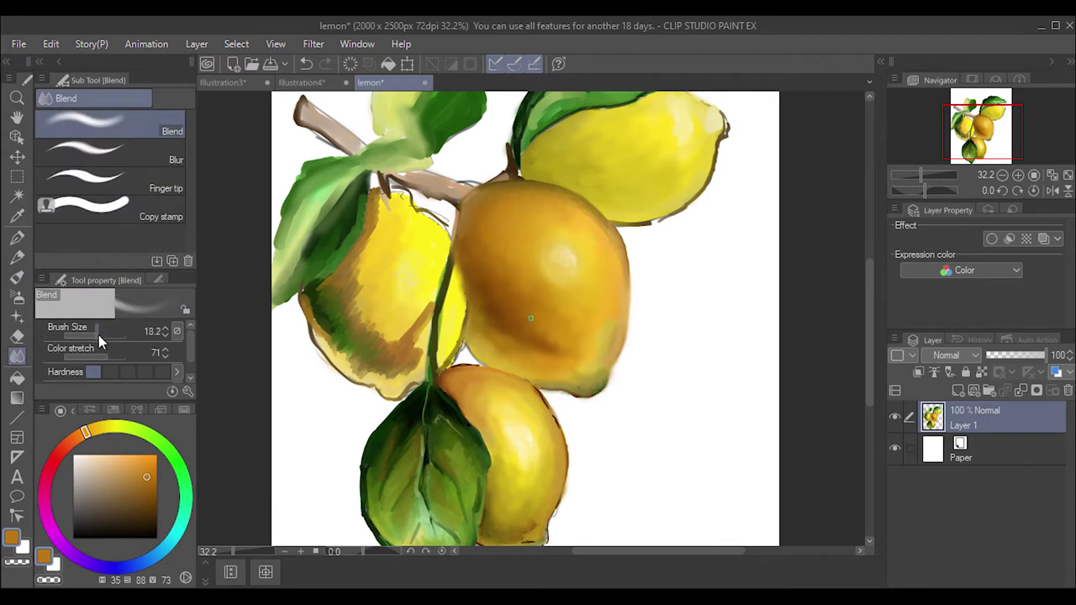
drag(330, 271, 323, 323)
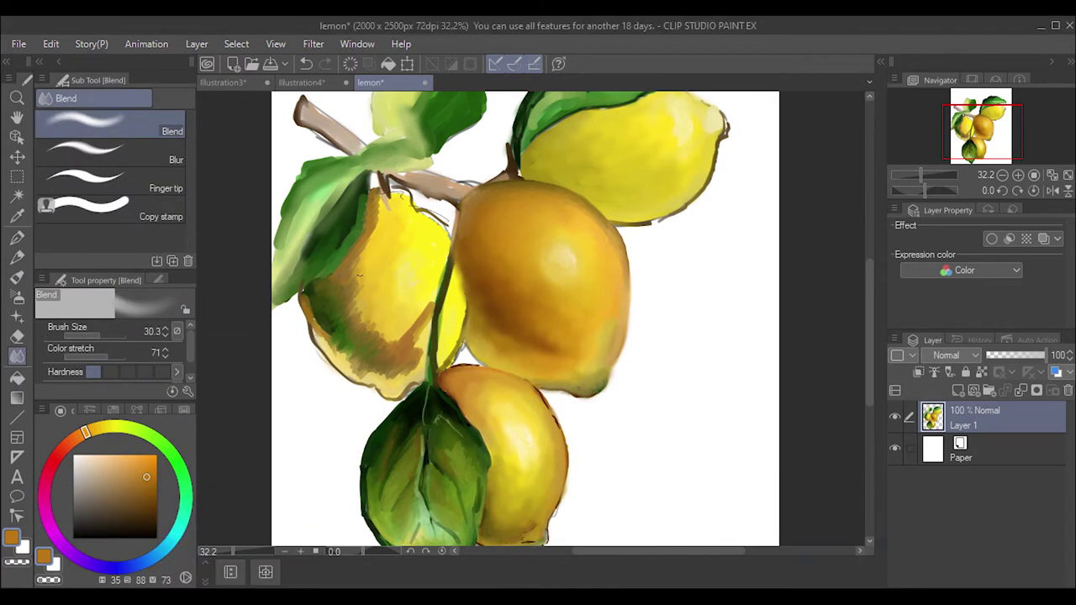
drag(376, 205, 356, 285)
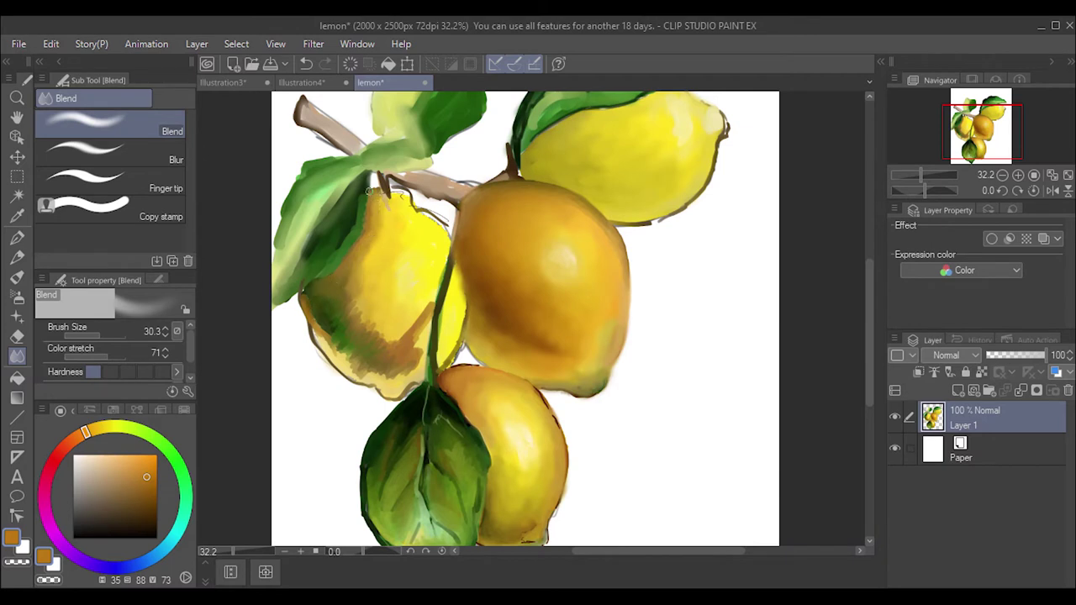
drag(391, 197, 388, 212)
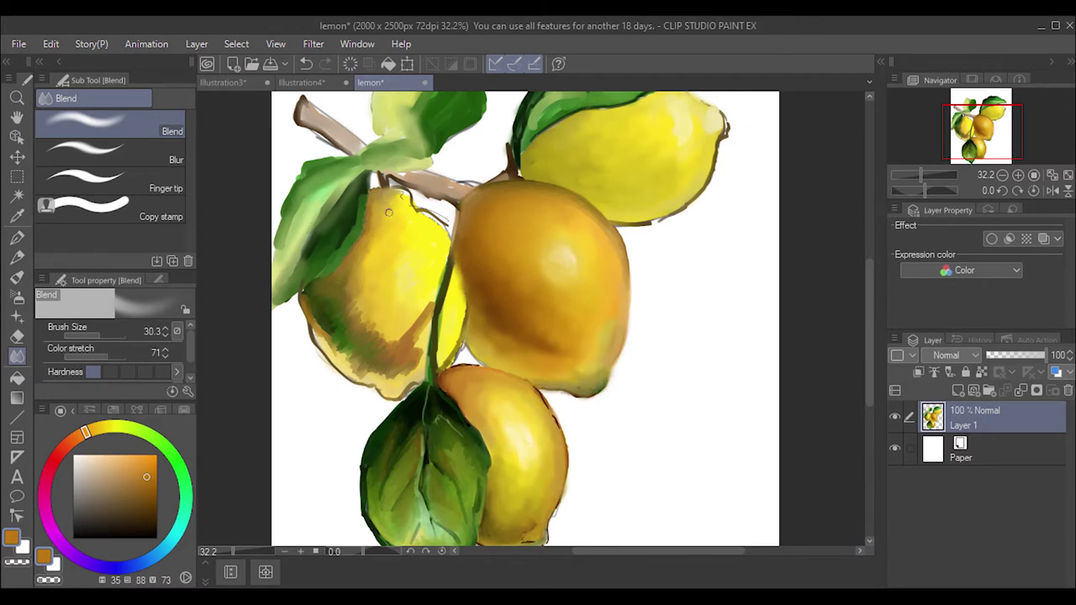
mouse_move(335, 305)
mouse_down()
mouse_move(356, 290)
mouse_move(367, 241)
mouse_up()
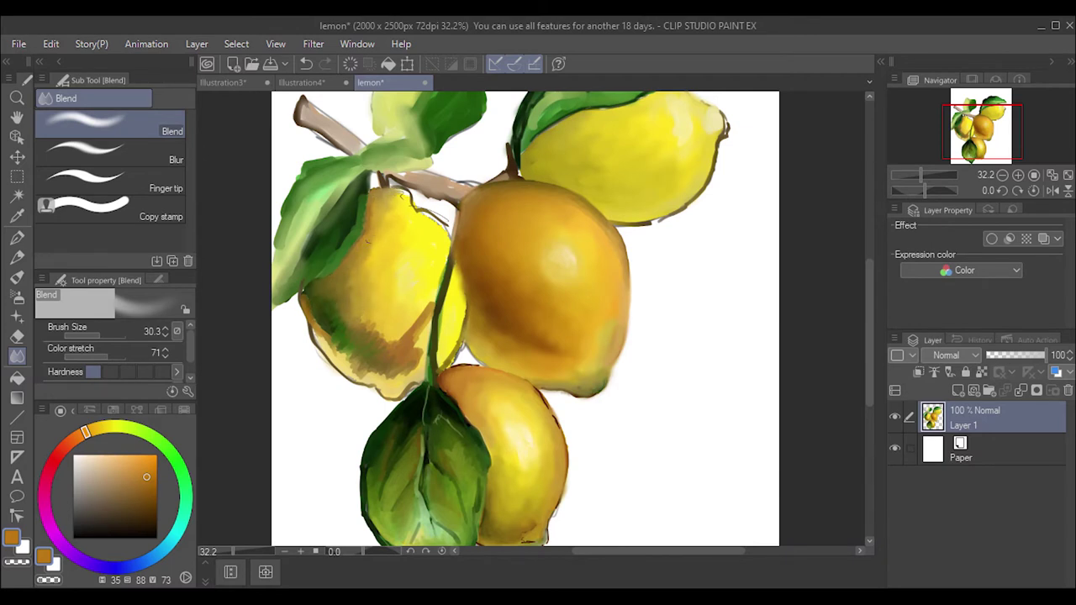
- Raise the blend brush to 73.7 and melt the green and brown into the lemon's lower area
drag(87, 335, 122, 336)
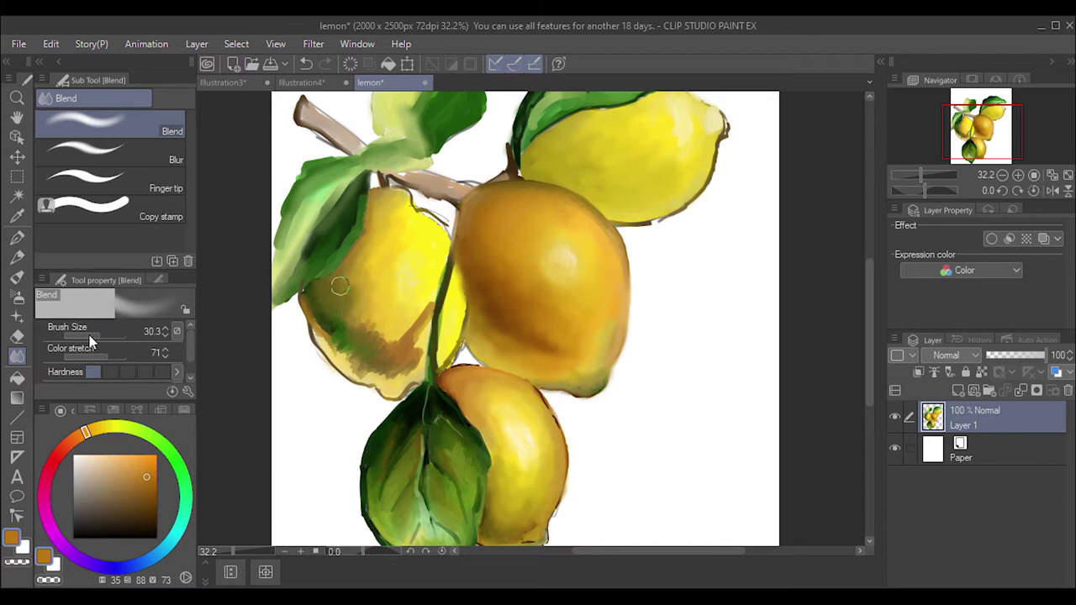
mouse_move(339, 290)
mouse_down()
mouse_move(328, 315)
mouse_move(370, 336)
mouse_move(420, 309)
mouse_move(388, 380)
mouse_move(332, 332)
mouse_move(389, 358)
mouse_up()
mouse_move(429, 306)
mouse_down()
mouse_move(368, 300)
mouse_move(387, 361)
mouse_move(416, 351)
mouse_up()
click(154, 411)
- Dab orange onto the left lemon and blend the dabs into its body
click(14, 241)
click(17, 277)
click(167, 199)
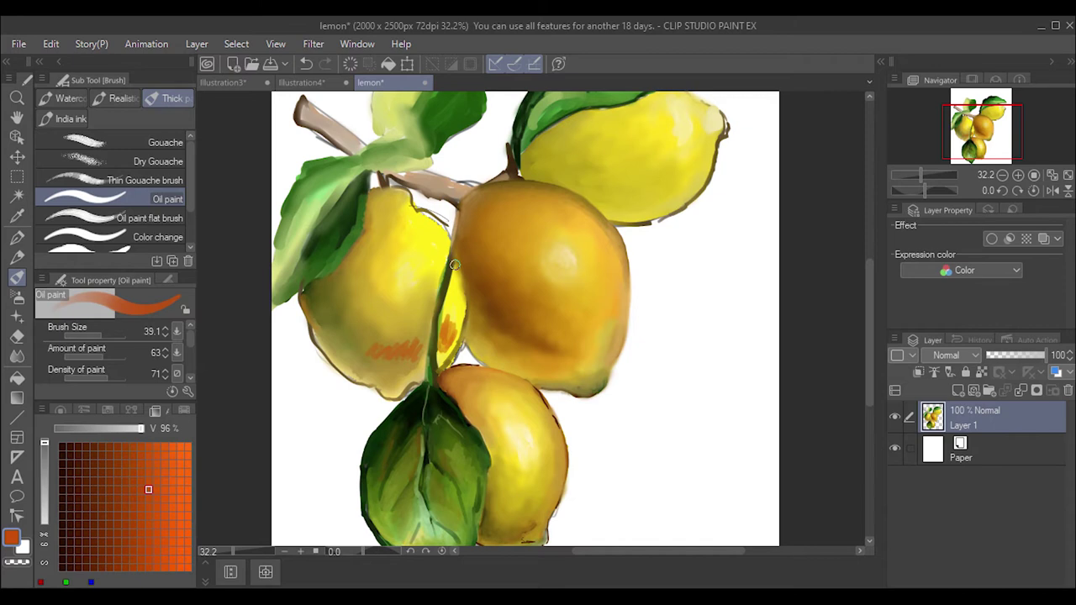
alt+click(362, 347)
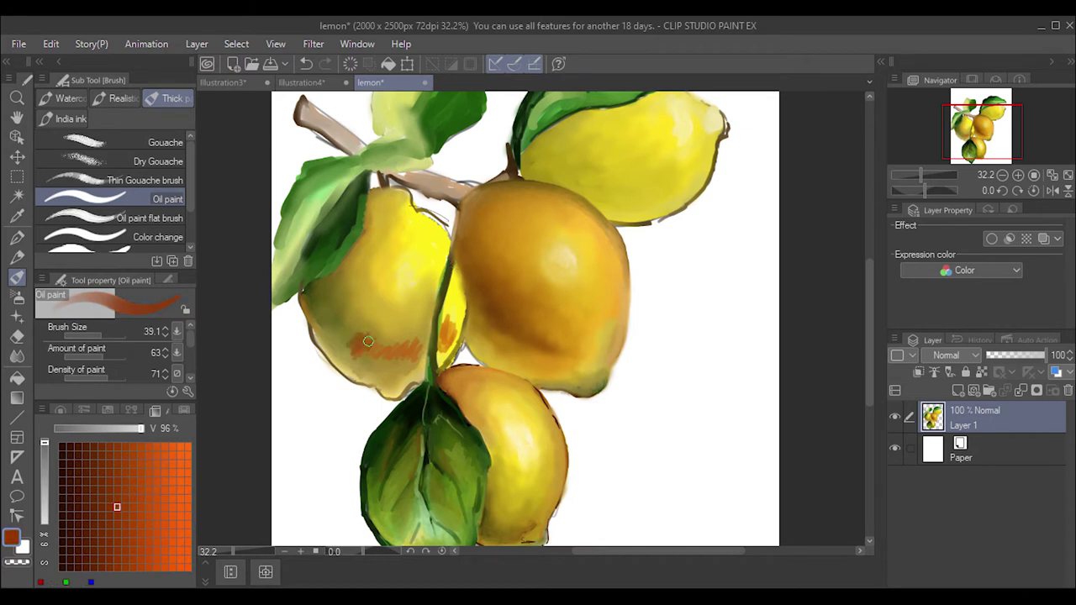
key(j)
mouse_move(344, 327)
mouse_down()
mouse_move(395, 332)
mouse_move(445, 318)
mouse_up()
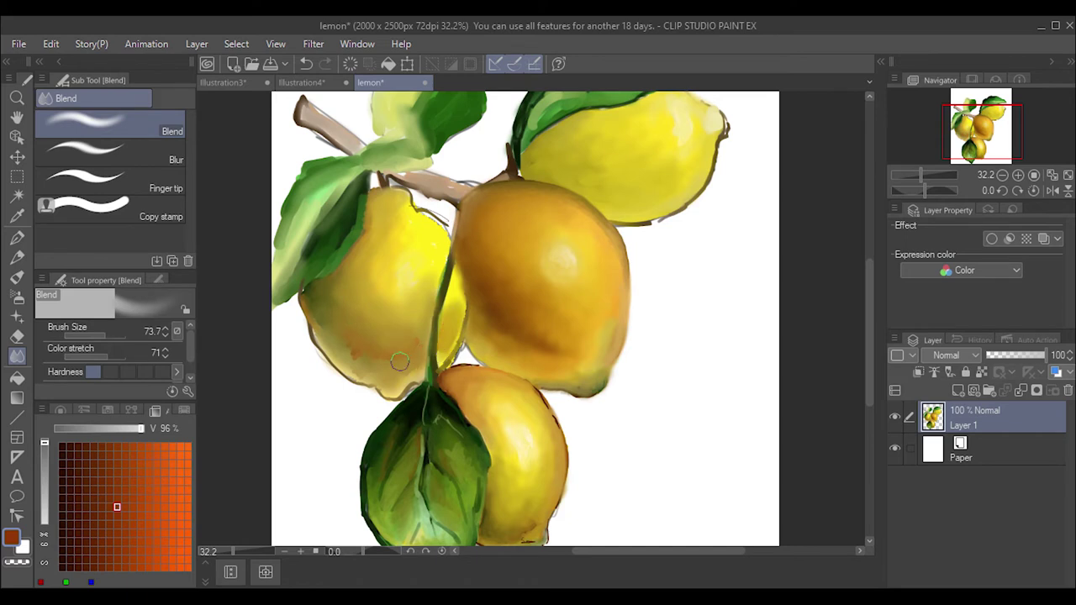
- Pick a dark green on the colour wheel and paint green strokes on the left lemon
click(59, 410)
click(162, 451)
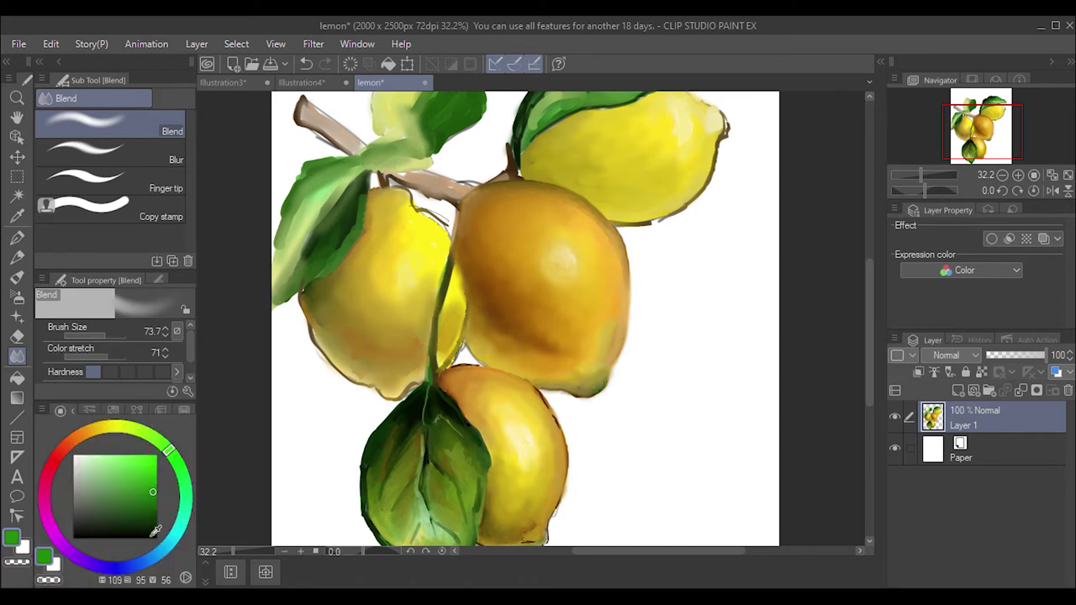
click(153, 510)
click(147, 520)
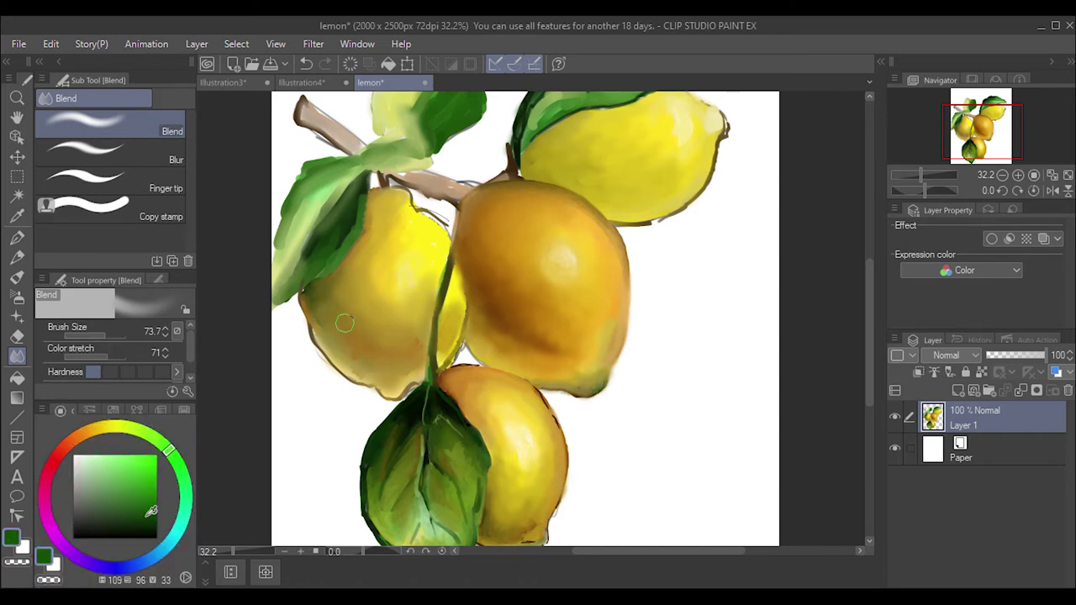
key(b)
mouse_move(335, 323)
mouse_down()
mouse_move(356, 353)
mouse_move(324, 307)
mouse_up()
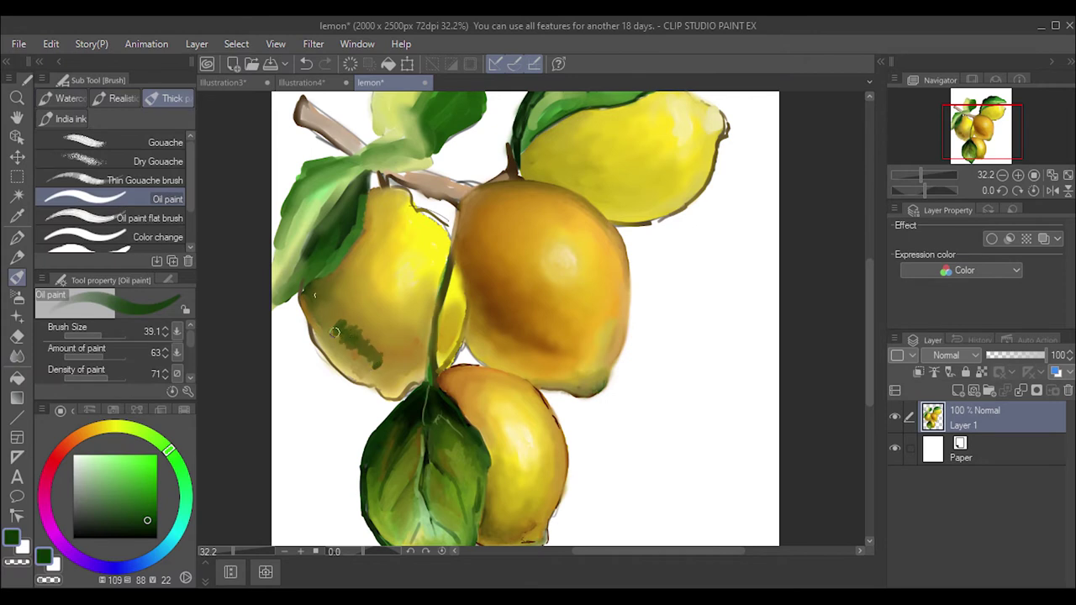
- Add dark orange-brown shading strokes to the left lemon and soften them
click(89, 430)
mouse_move(391, 368)
mouse_down()
mouse_move(328, 318)
mouse_move(395, 369)
mouse_up()
mouse_move(319, 302)
mouse_down()
mouse_move(406, 375)
mouse_move(347, 324)
mouse_up()
key(j)
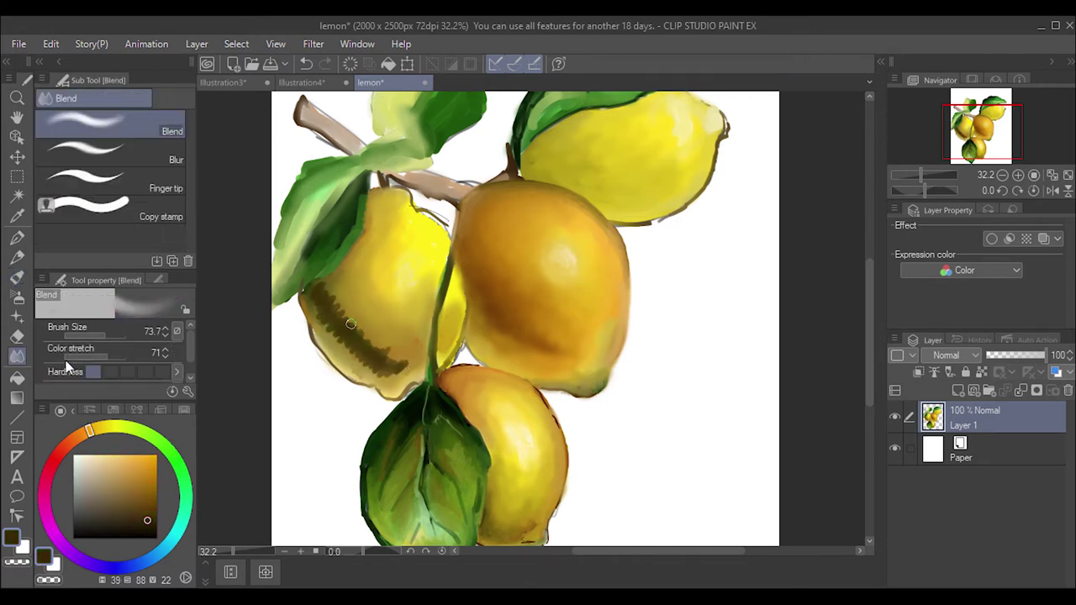
mouse_move(395, 370)
mouse_down()
mouse_move(349, 326)
mouse_move(413, 338)
mouse_move(334, 290)
mouse_move(351, 297)
mouse_move(353, 345)
mouse_move(378, 319)
mouse_move(357, 265)
mouse_move(370, 341)
mouse_up()
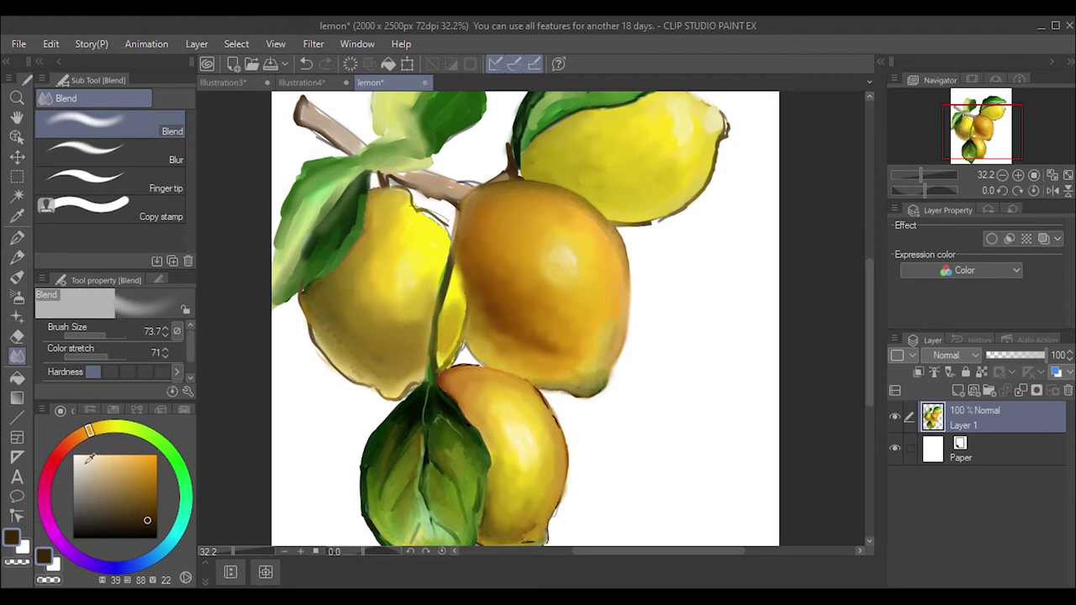
- Paint light beige strokes on the lemon's lower left and blend them across the lemon
alt+click(341, 357)
key(b)
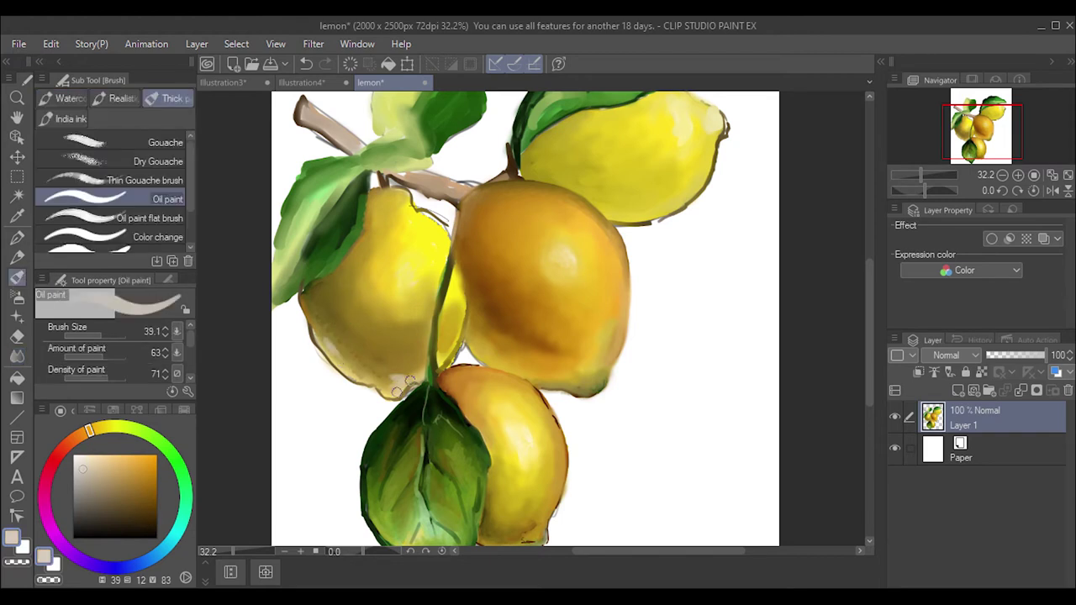
mouse_move(342, 329)
mouse_down()
mouse_move(320, 353)
mouse_move(306, 311)
mouse_move(345, 370)
mouse_move(368, 365)
mouse_move(403, 382)
mouse_move(374, 244)
mouse_move(398, 200)
mouse_move(384, 227)
mouse_up()
key(j)
drag(378, 336, 421, 300)
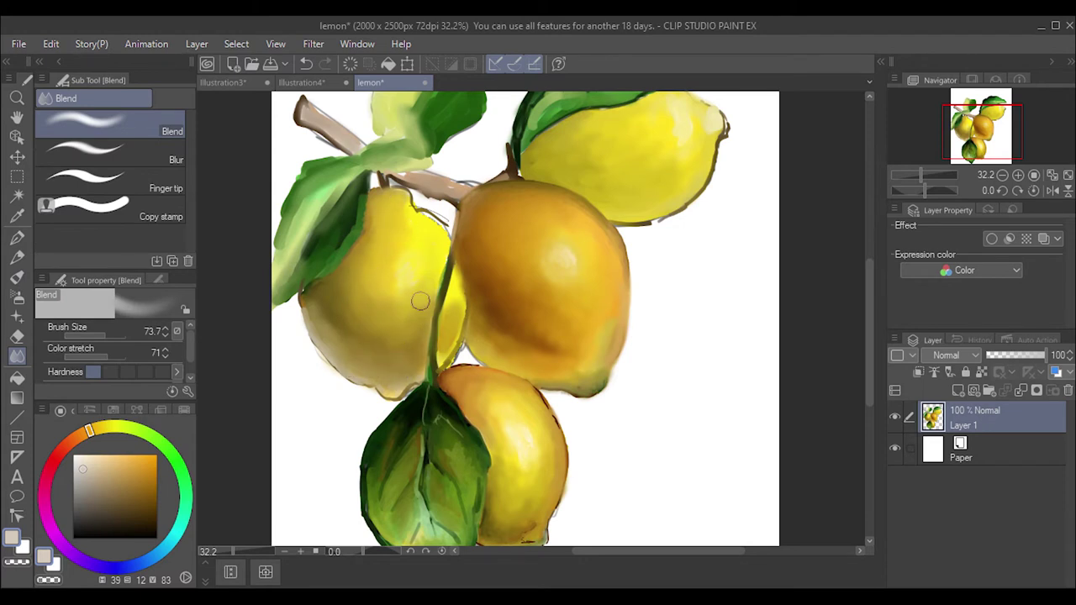
drag(353, 269, 364, 271)
- Pick an orange from the swatch grid and paint strokes across the left lemon's top
drag(88, 431, 78, 436)
click(149, 469)
click(154, 410)
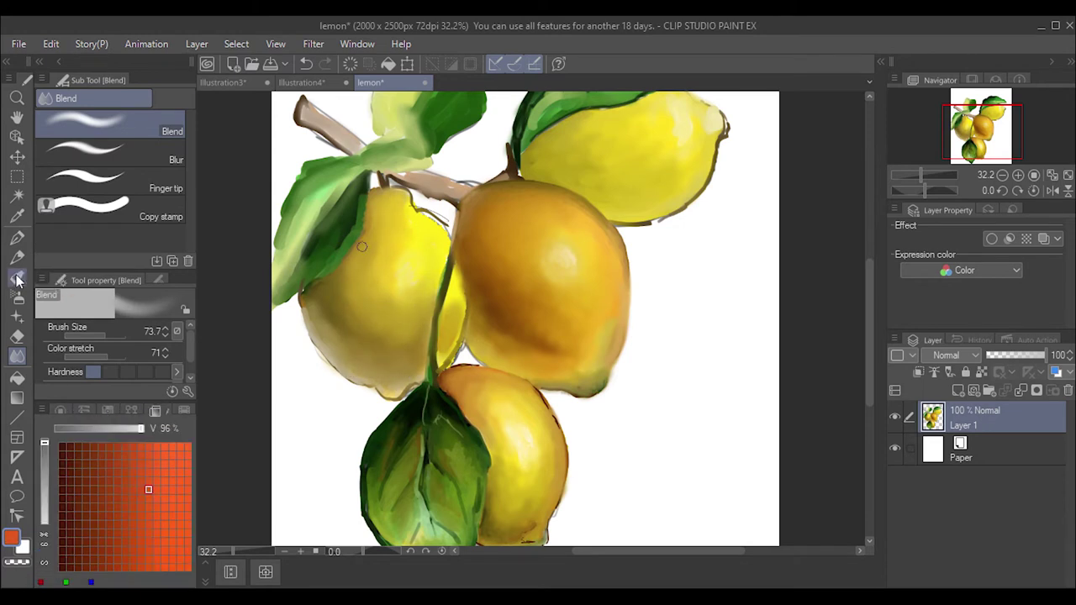
key(b)
mouse_move(353, 252)
mouse_down()
mouse_move(379, 220)
mouse_move(429, 226)
mouse_move(372, 211)
mouse_move(372, 252)
mouse_up()
key(j)
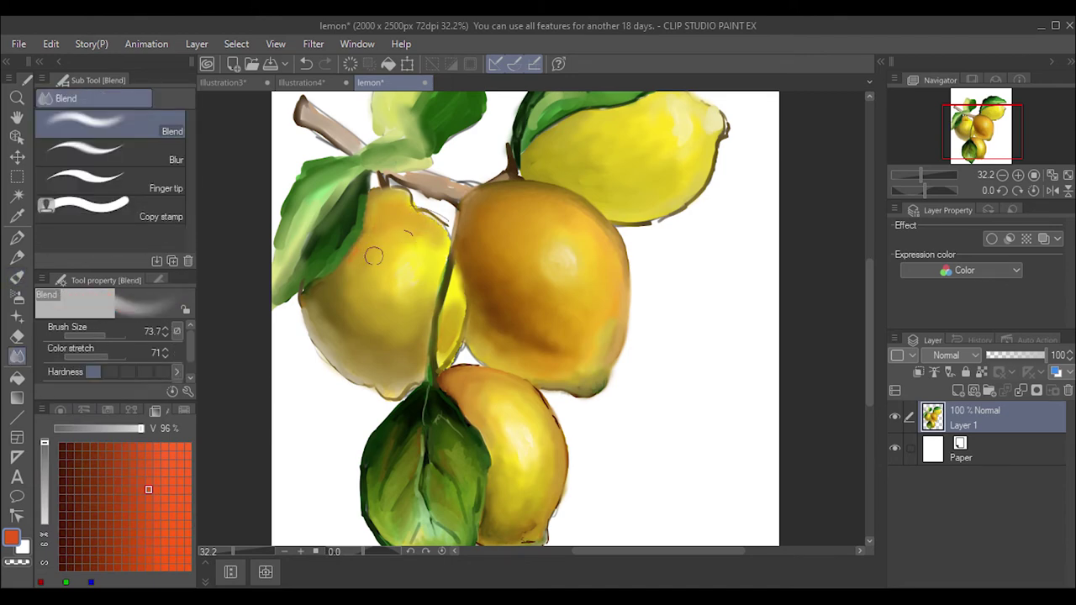
- Choose a light green and lightly blend the left lemon's top and body
click(59, 410)
key(b)
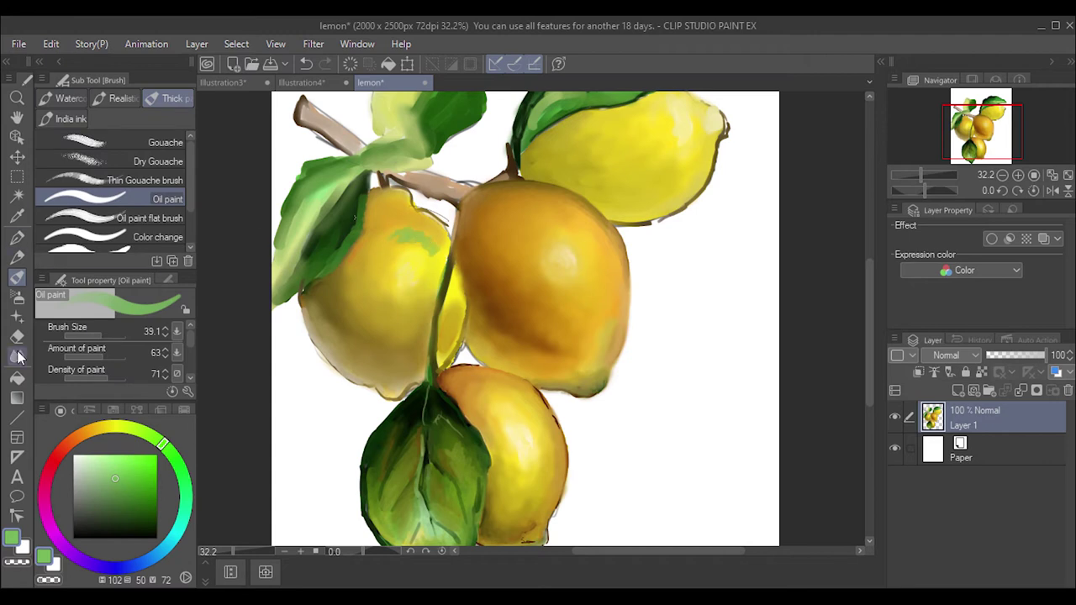
key(j)
mouse_move(425, 248)
mouse_down()
mouse_move(389, 223)
mouse_move(384, 311)
mouse_move(429, 277)
mouse_up()
drag(349, 261, 384, 315)
- Paint saturated orange strokes on the left lemon and smooth them in
drag(162, 444, 82, 433)
click(150, 469)
key(b)
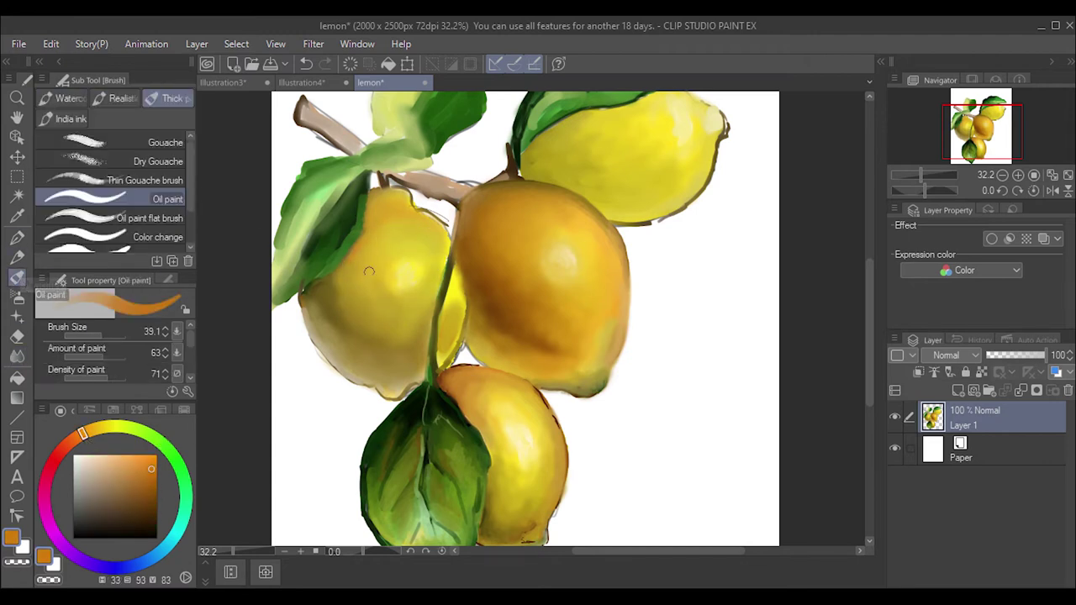
mouse_move(382, 313)
mouse_down()
mouse_move(417, 331)
mouse_move(374, 299)
mouse_move(392, 329)
mouse_up()
key(j)
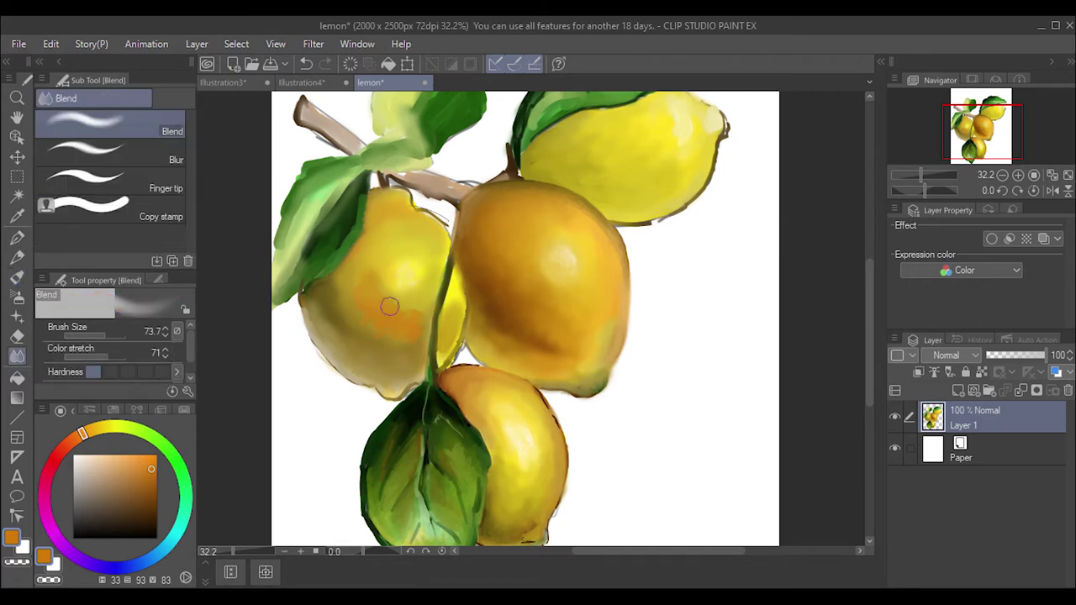
mouse_move(388, 285)
mouse_down()
mouse_move(420, 327)
mouse_move(365, 257)
mouse_move(397, 347)
mouse_up()
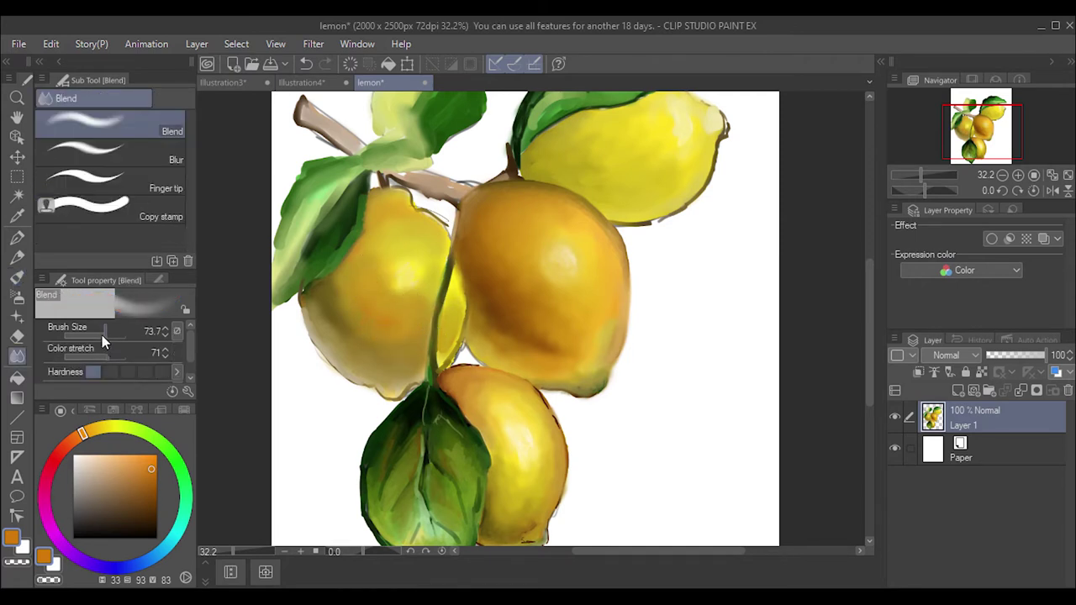
- Shrink the blend brush to 16.1 and add a small near-white highlight to the lemon
drag(102, 335, 79, 336)
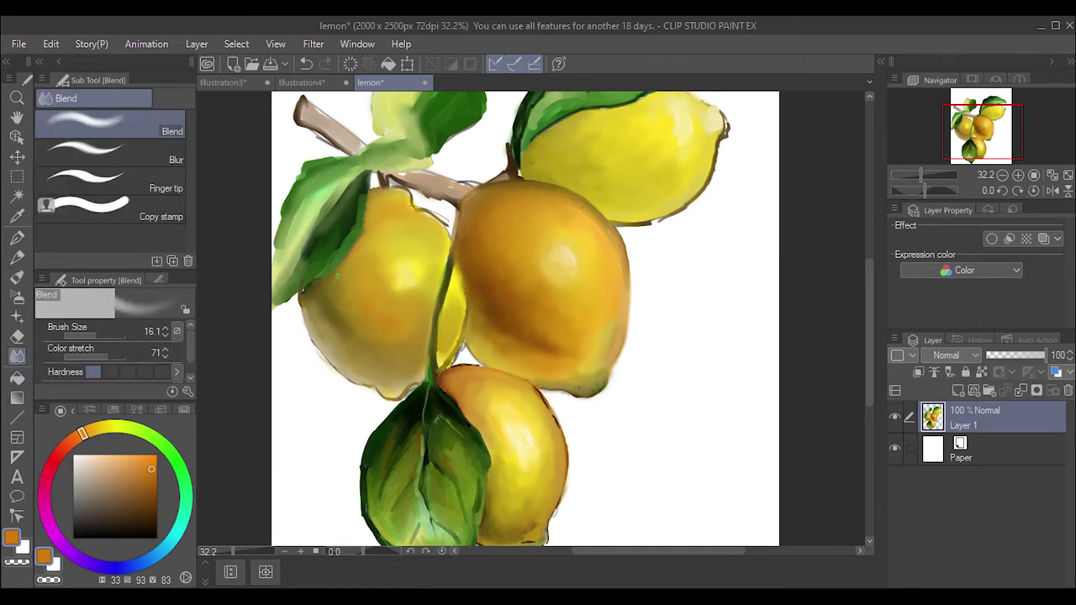
click(17, 237)
drag(404, 281, 395, 299)
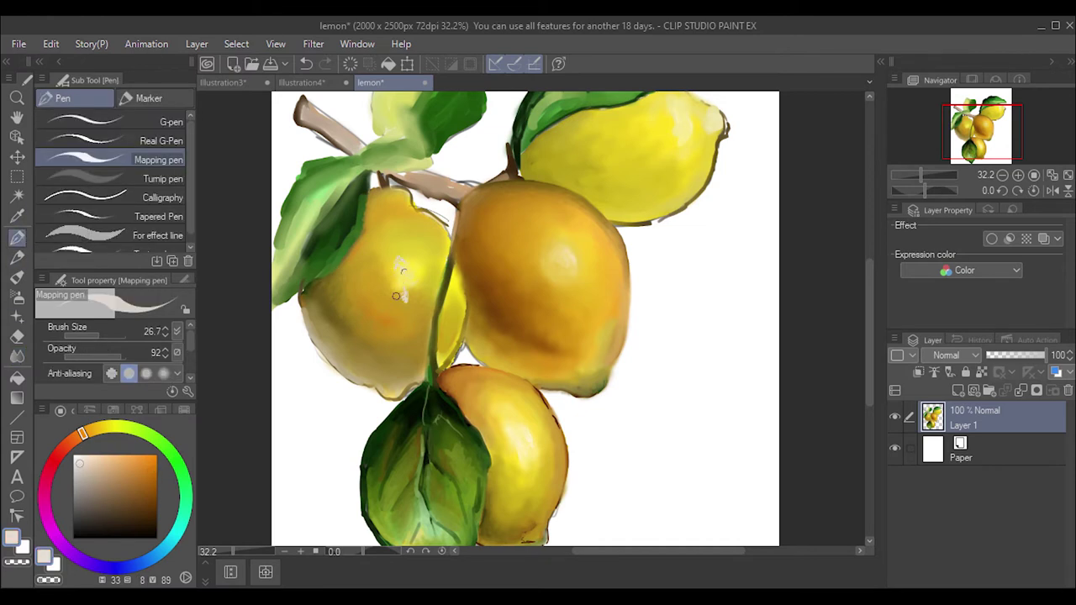
key(j)
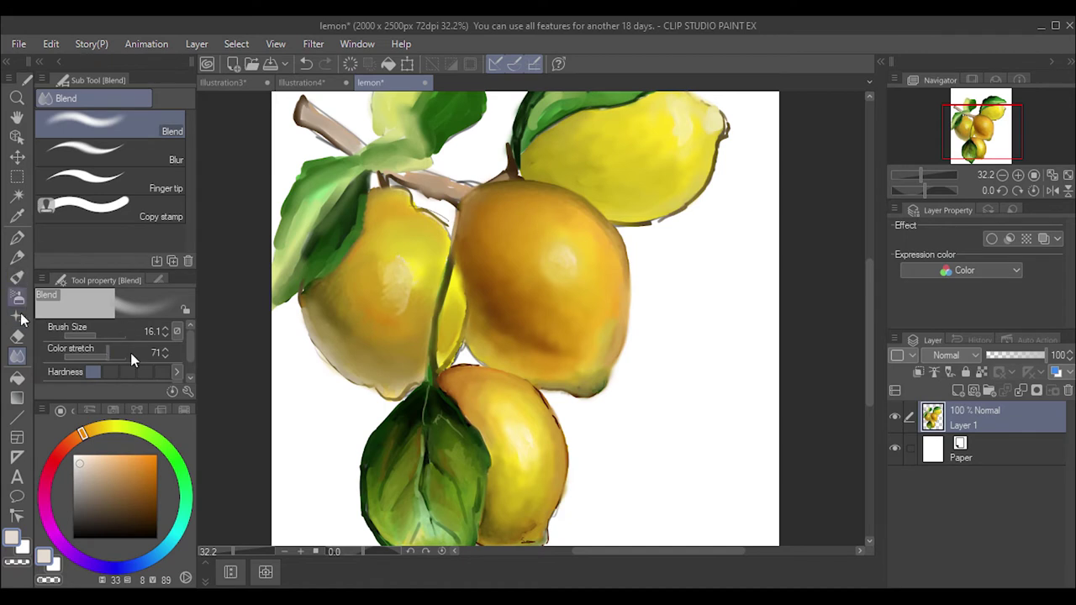
- Reset blending to 30.3, then paint brown shading along the left lemon's lower edge
drag(91, 335, 99, 335)
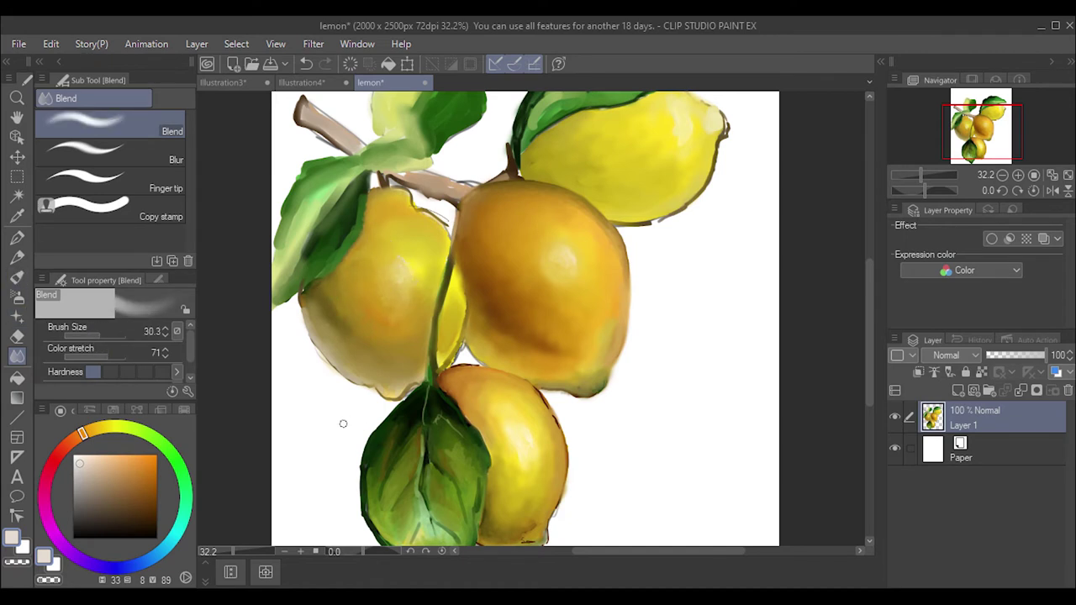
key(b)
mouse_move(391, 354)
mouse_down()
mouse_move(341, 351)
mouse_move(316, 302)
mouse_move(394, 364)
mouse_move(420, 337)
mouse_up()
mouse_move(433, 298)
mouse_down()
mouse_move(379, 349)
mouse_move(416, 374)
mouse_move(357, 357)
mouse_up()
- Paint a dark green stroke along the left lemon's left edge and soften it
click(172, 460)
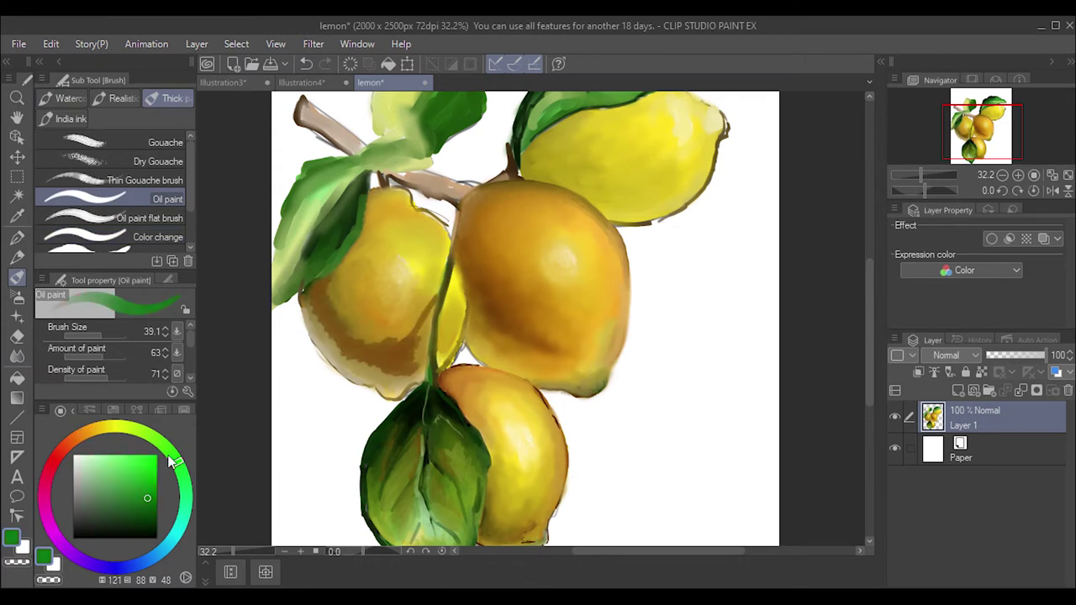
click(147, 517)
drag(316, 286, 328, 336)
mouse_move(304, 290)
mouse_down()
mouse_move(336, 340)
mouse_move(322, 330)
mouse_up()
alt+click(336, 339)
key(j)
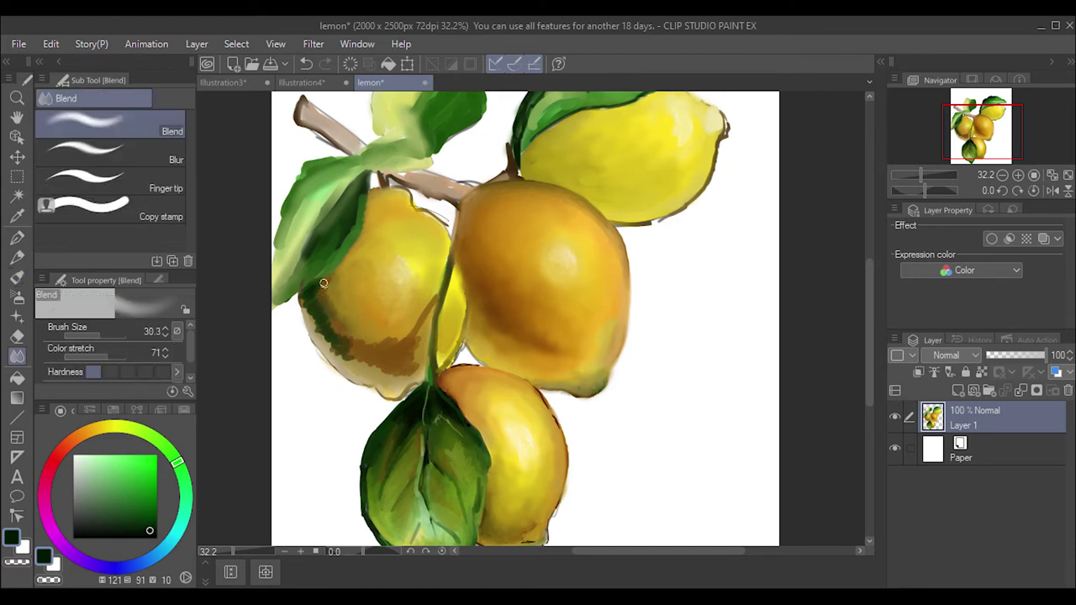
drag(322, 290, 339, 329)
drag(308, 289, 315, 300)
- Blend the lemon's lower-left outline and lower edge, and add a dark upper-left outline
drag(343, 360, 304, 294)
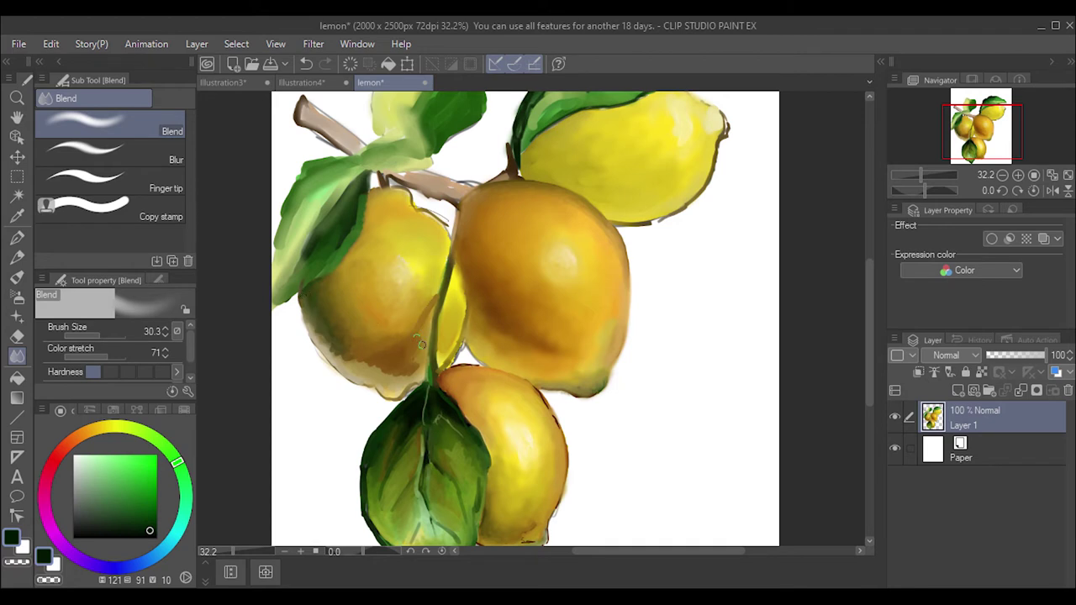
mouse_move(420, 343)
mouse_down()
mouse_move(394, 370)
mouse_move(333, 353)
mouse_up()
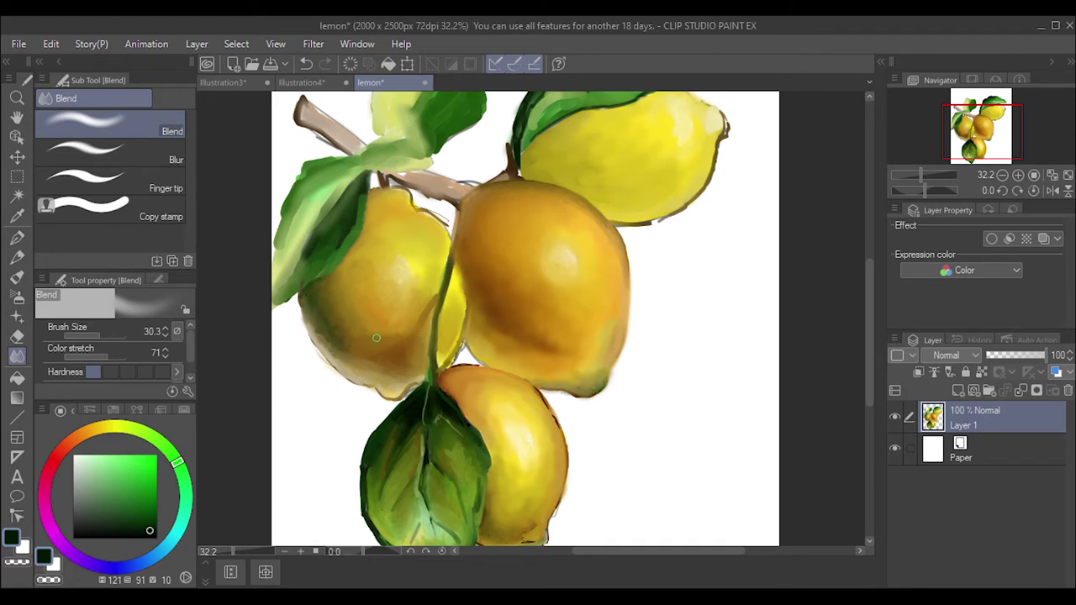
key(b)
mouse_move(358, 240)
mouse_down()
mouse_move(378, 191)
mouse_move(344, 266)
mouse_move(387, 190)
mouse_move(430, 223)
mouse_move(423, 210)
mouse_up()
key(j)
key(b)
key(j)
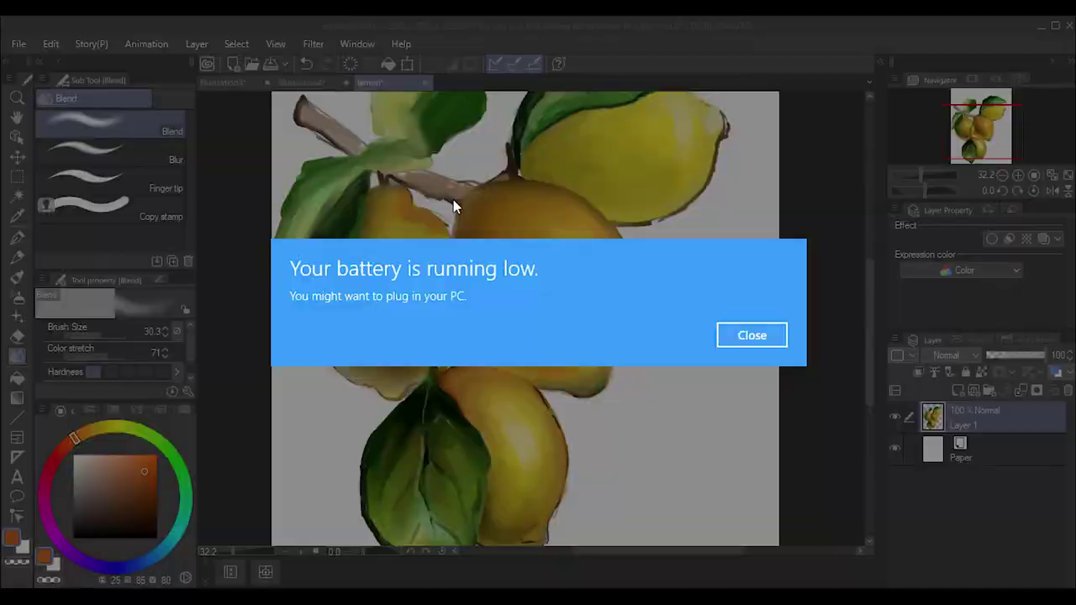
click(751, 332)
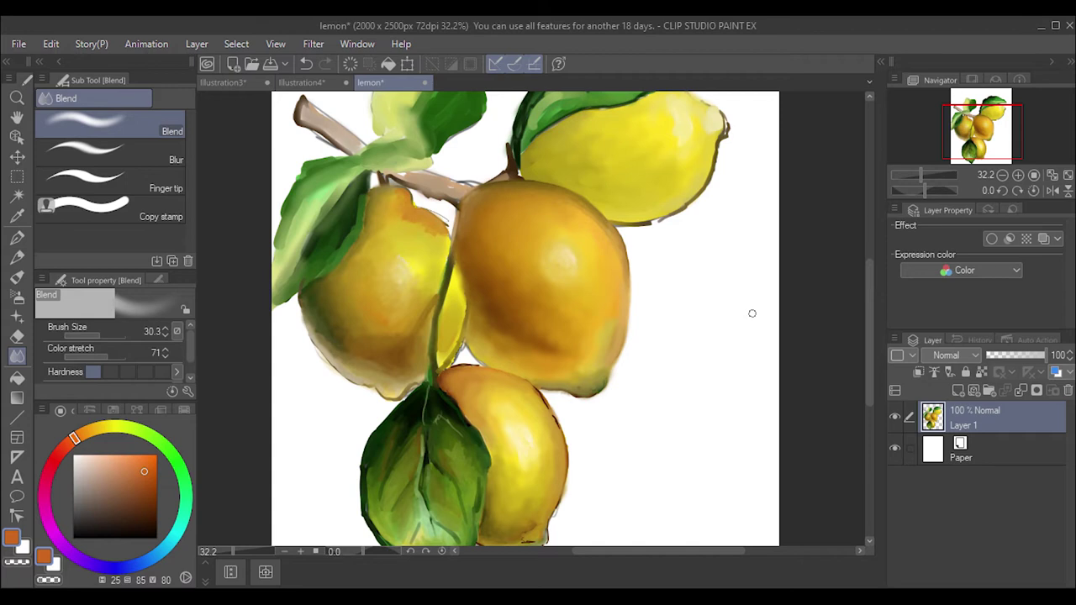
- Pick a dark green from the swatch grid and sample a nearby green from the painting
click(173, 453)
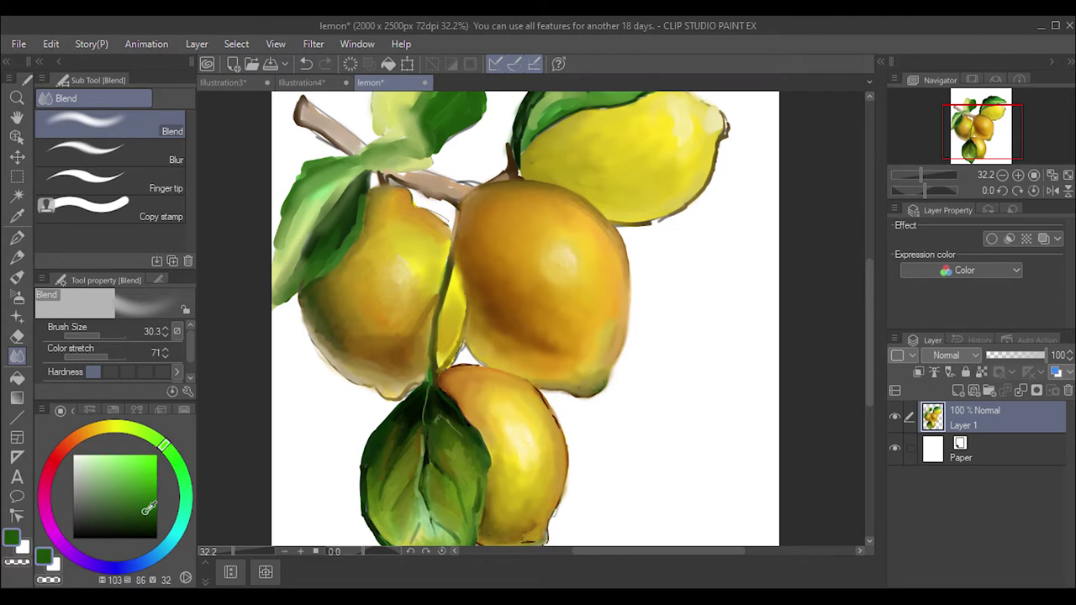
click(149, 507)
click(160, 409)
key(b)
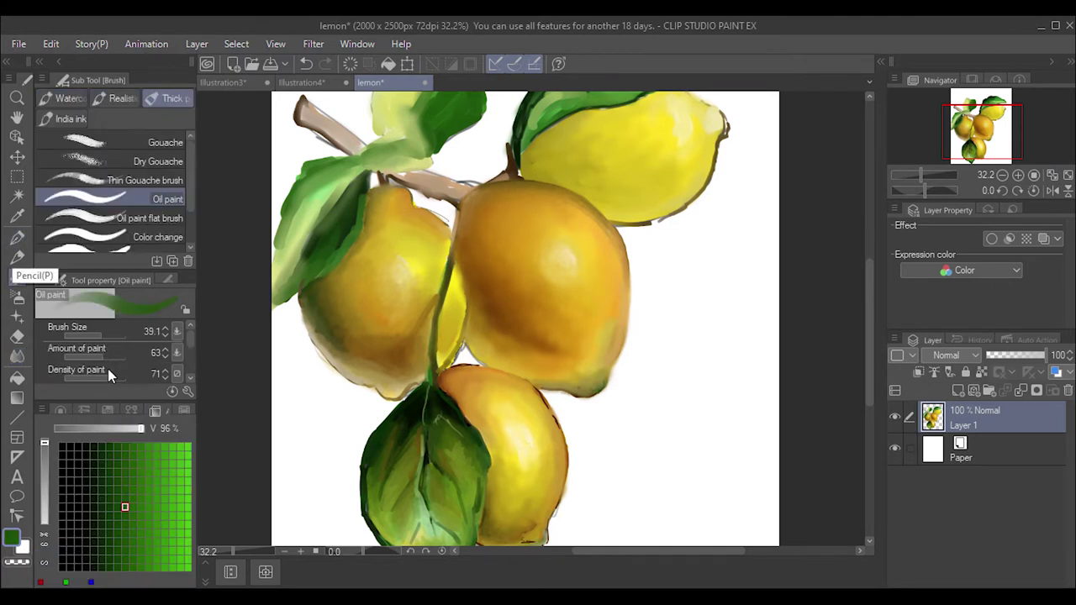
alt+click(428, 232)
key(j)
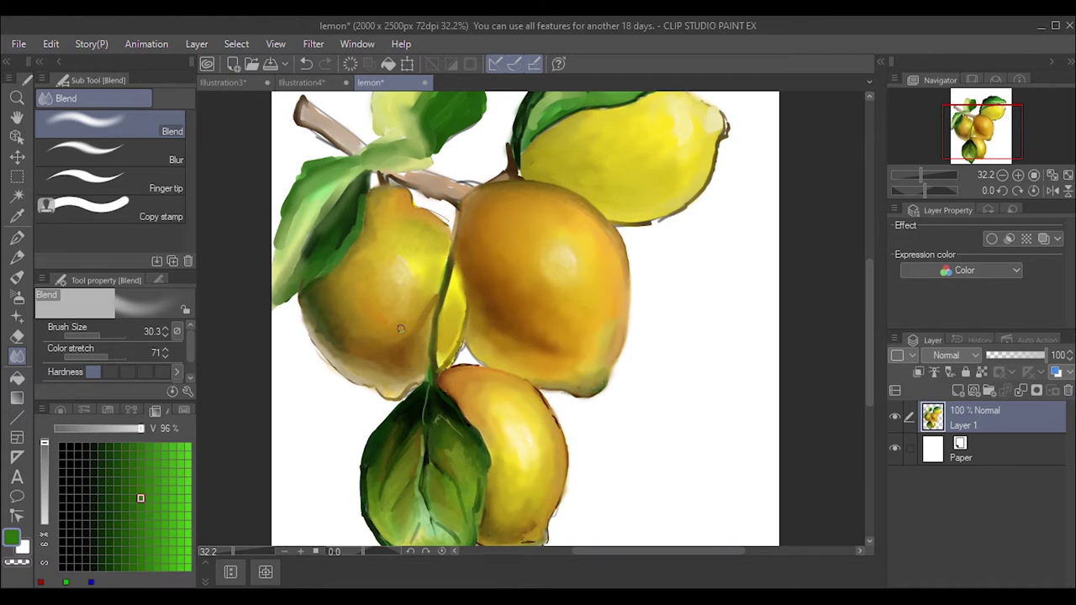
- Sample dark green from the leaf base and dab faint green onto the lemon's upper-left
click(61, 410)
alt+click(431, 308)
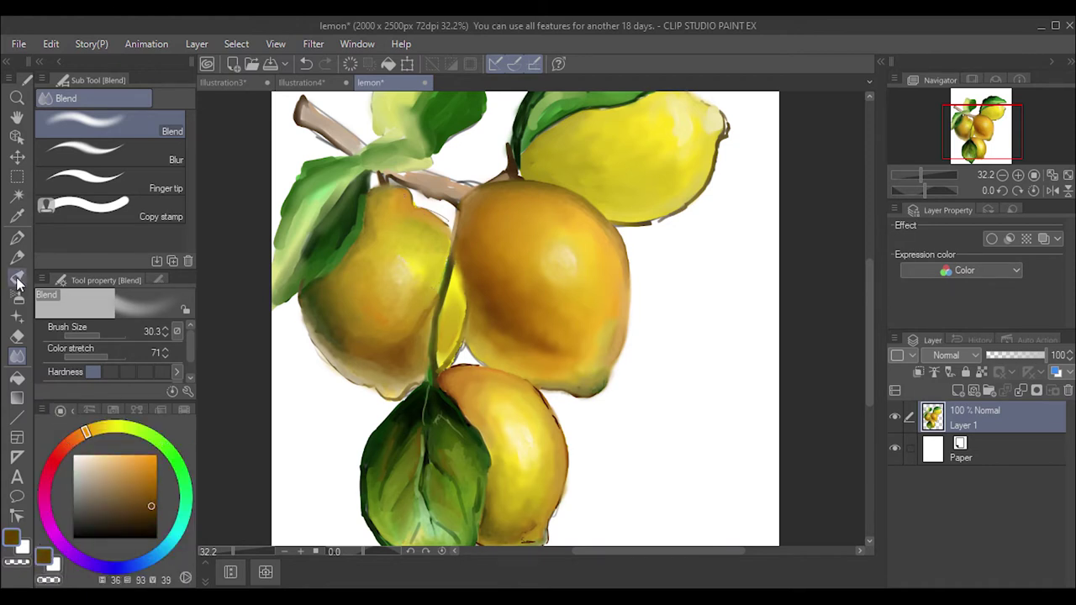
key(b)
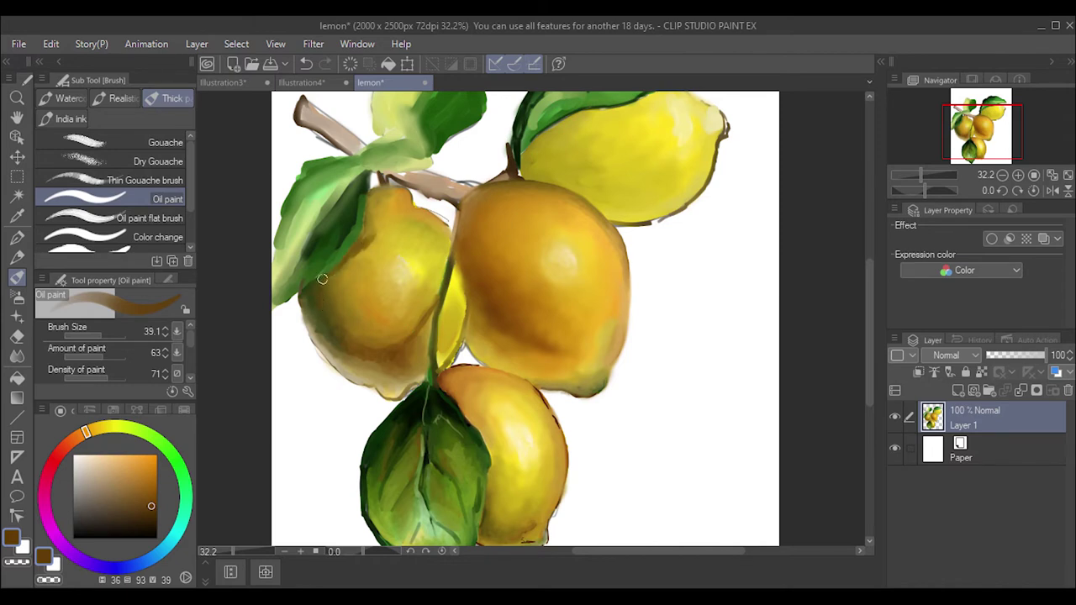
alt+click(385, 385)
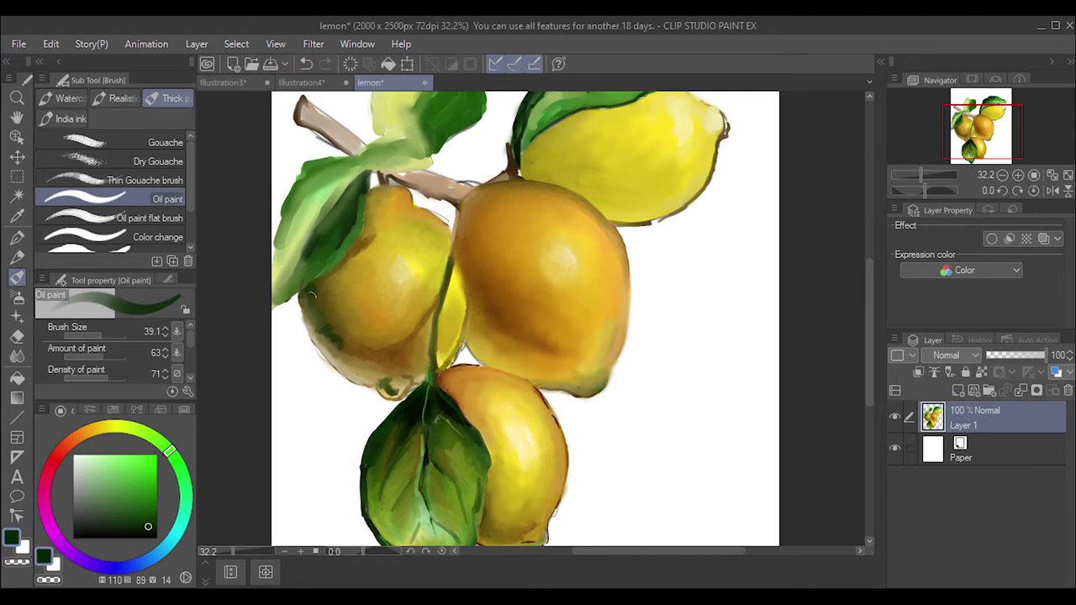
click(17, 356)
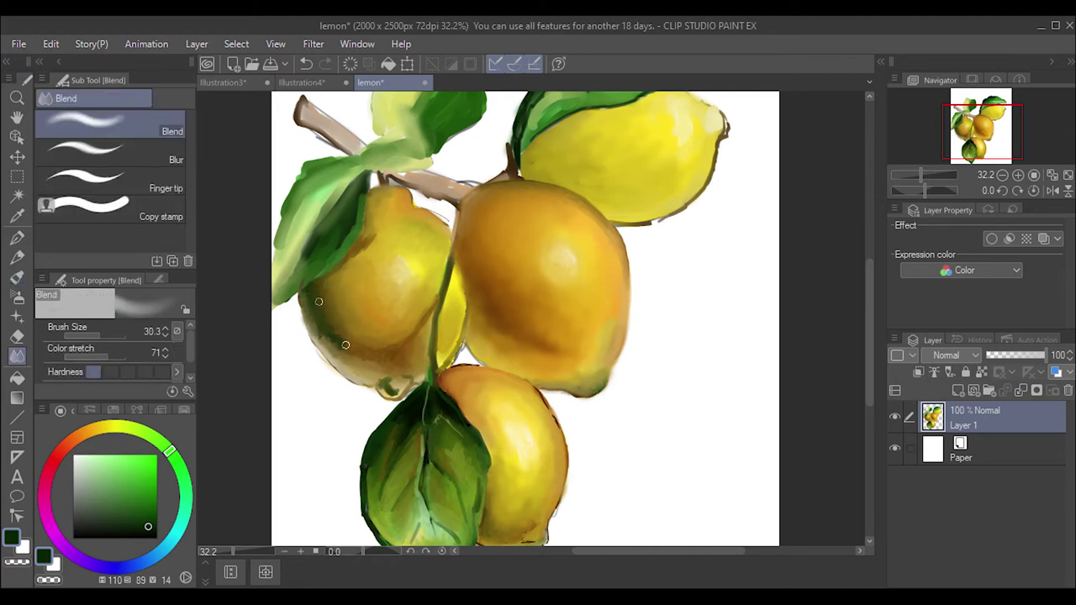
key(b)
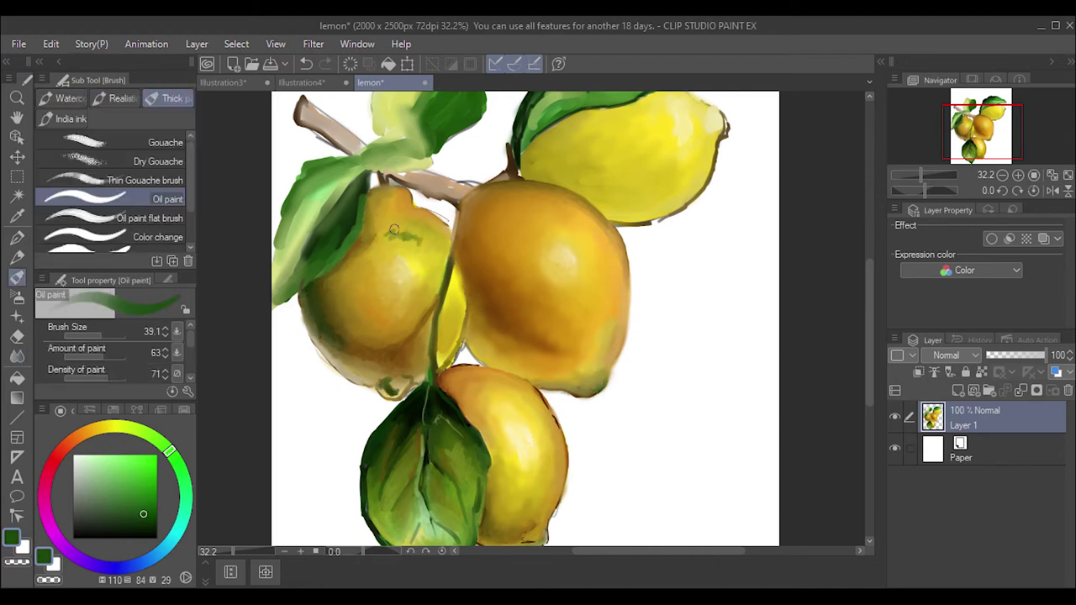
drag(388, 237, 420, 242)
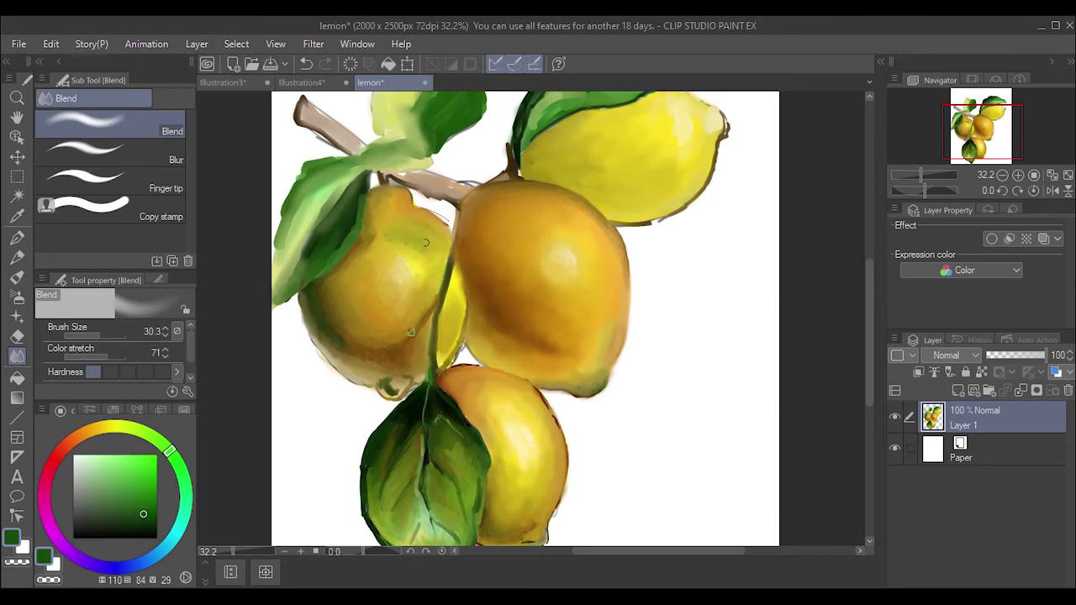
- Sample brown and dark green from the painting and blend the lemon's lower and lower-left edges
alt+click(372, 367)
key(b)
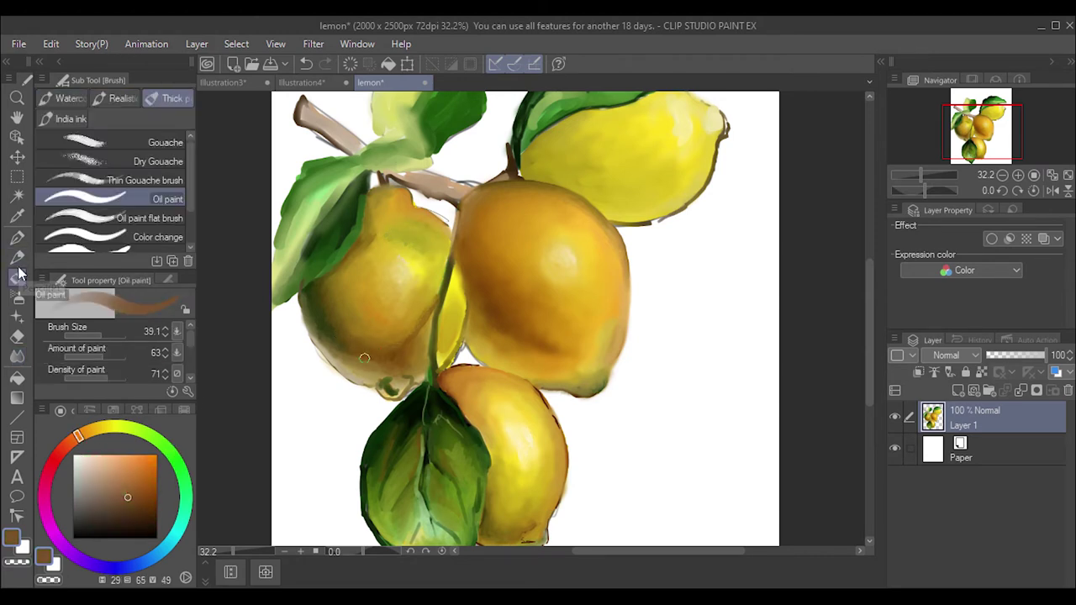
key(j)
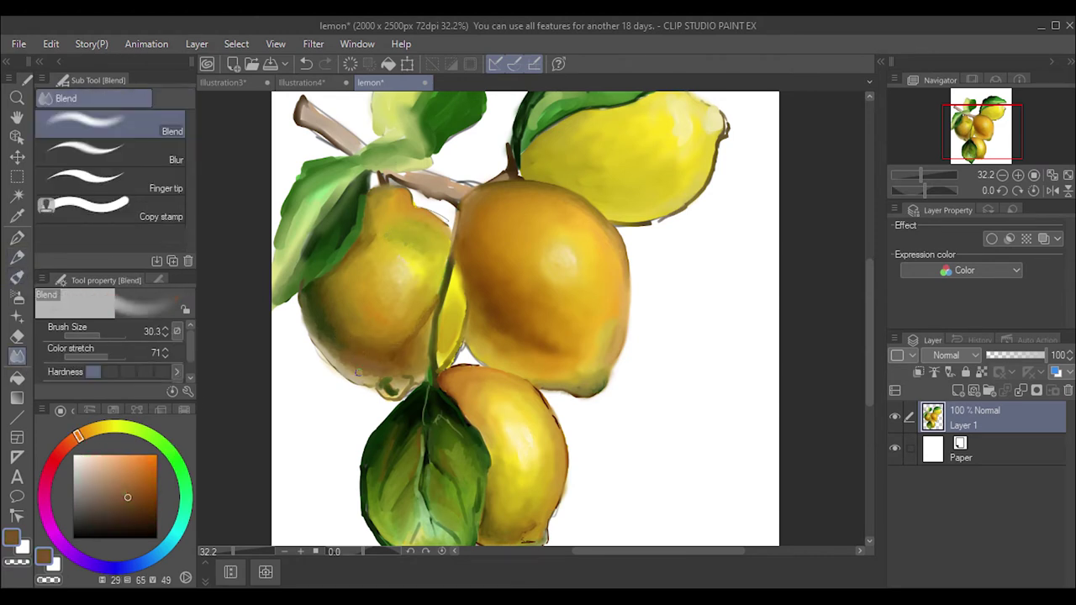
drag(357, 365, 400, 389)
alt+click(404, 415)
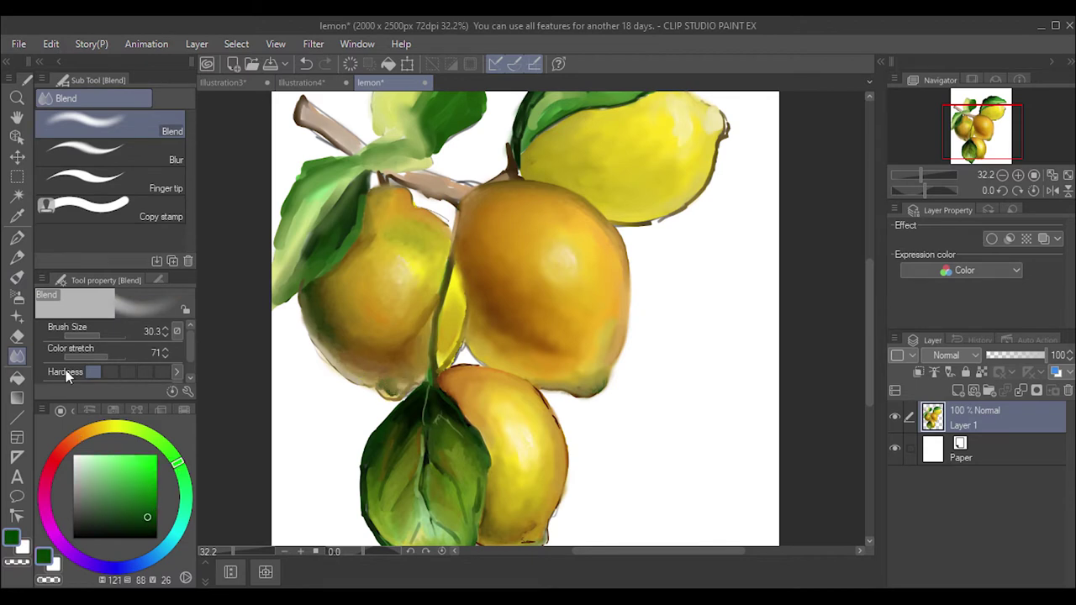
key(b)
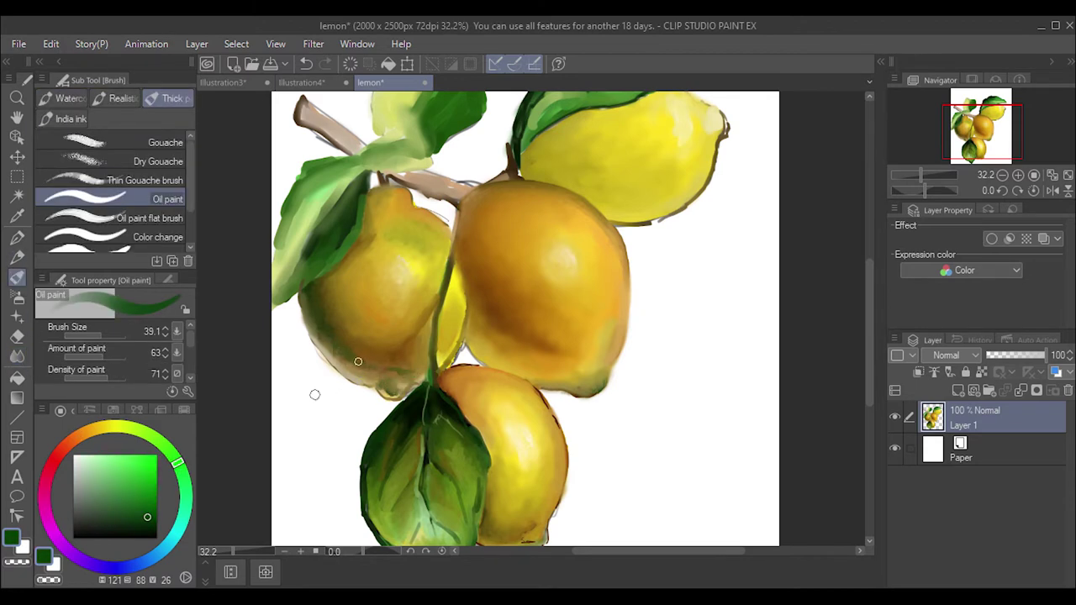
key(j)
drag(328, 351, 367, 370)
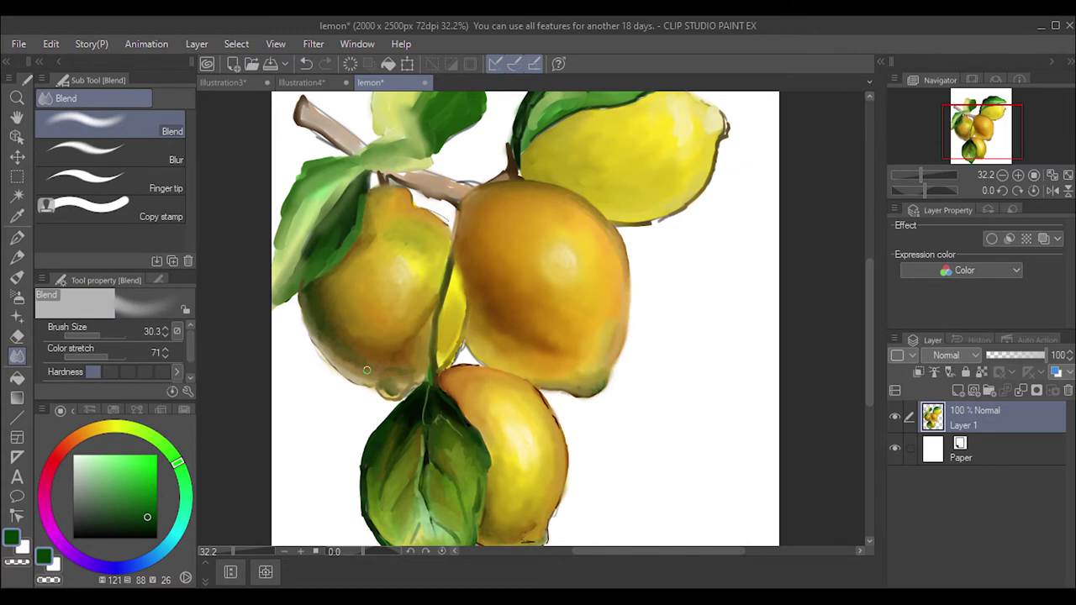
key(b)
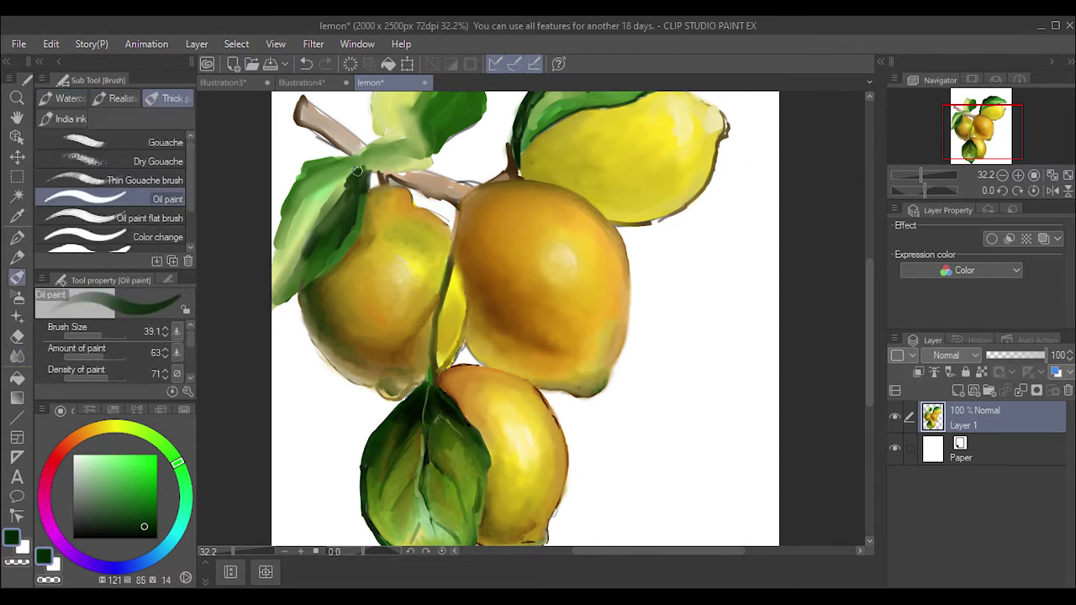
- Paint dark and brighter green strokes on the left leaf and blend them smooth
drag(352, 201, 312, 269)
alt+click(333, 247)
mouse_move(332, 214)
mouse_down()
mouse_move(303, 286)
mouse_move(283, 294)
mouse_up()
key(j)
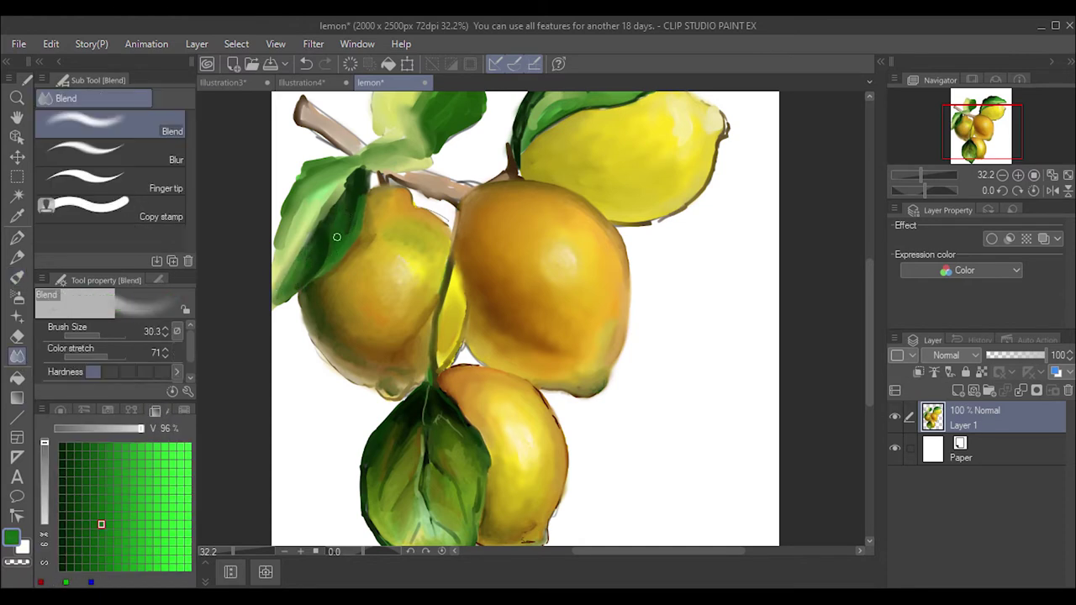
drag(336, 237, 318, 209)
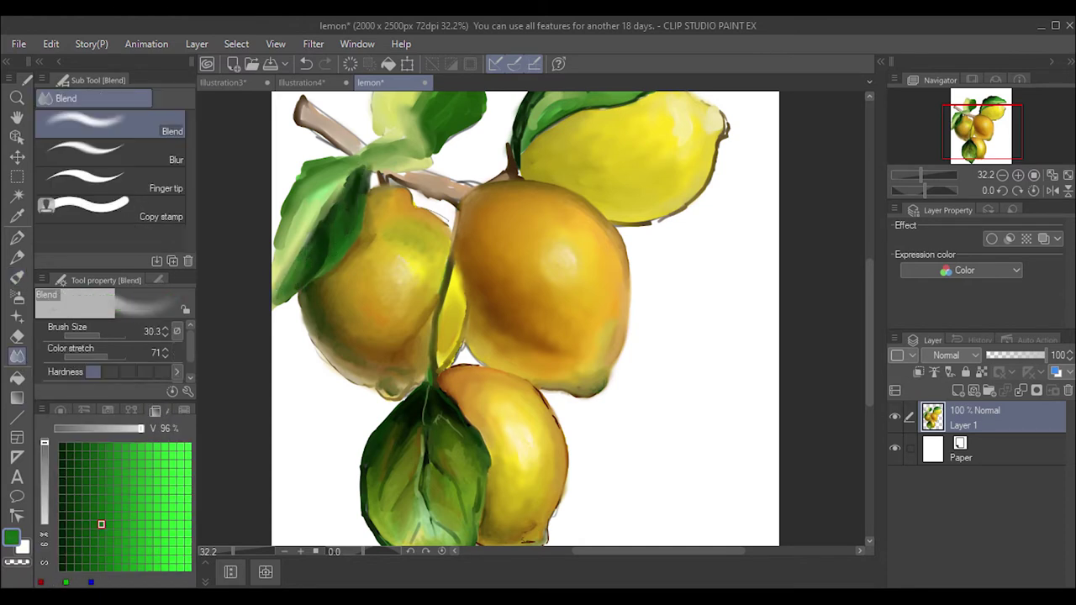
- Darken the left leaf's edge with deeper green and add brown strokes with Oil paint
alt+click(319, 208)
key(b)
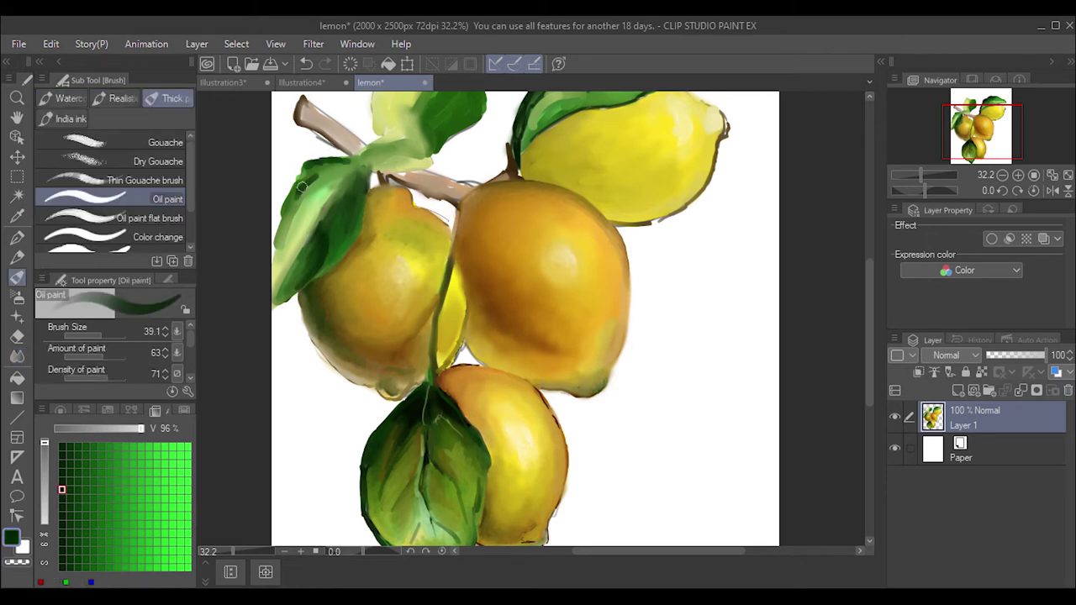
drag(290, 202, 277, 244)
alt+click(331, 174)
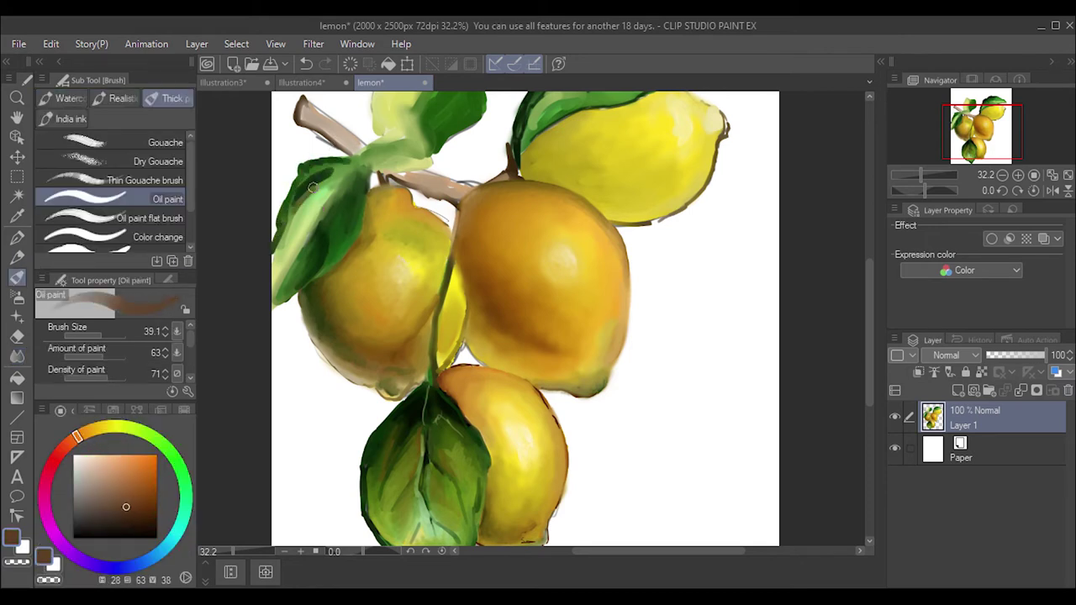
mouse_move(332, 174)
mouse_down()
mouse_move(306, 231)
mouse_move(332, 172)
mouse_move(302, 198)
mouse_move(277, 252)
mouse_move(307, 204)
mouse_up()
alt+click(332, 168)
key(j)
- Add light yellow-green highlights to the left leaf and blend them in
click(128, 431)
click(126, 464)
click(17, 277)
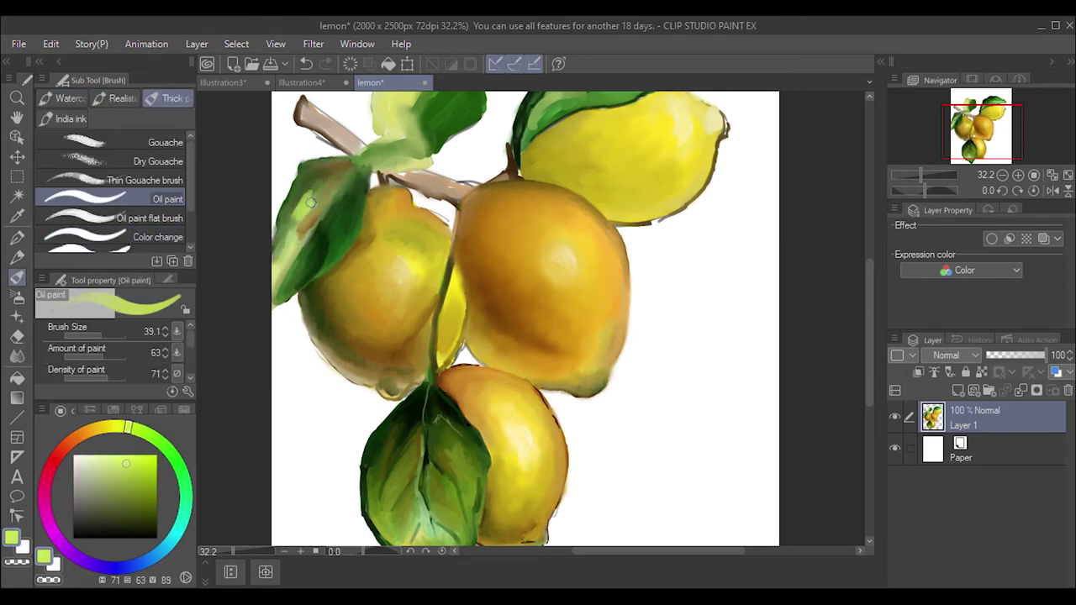
click(154, 410)
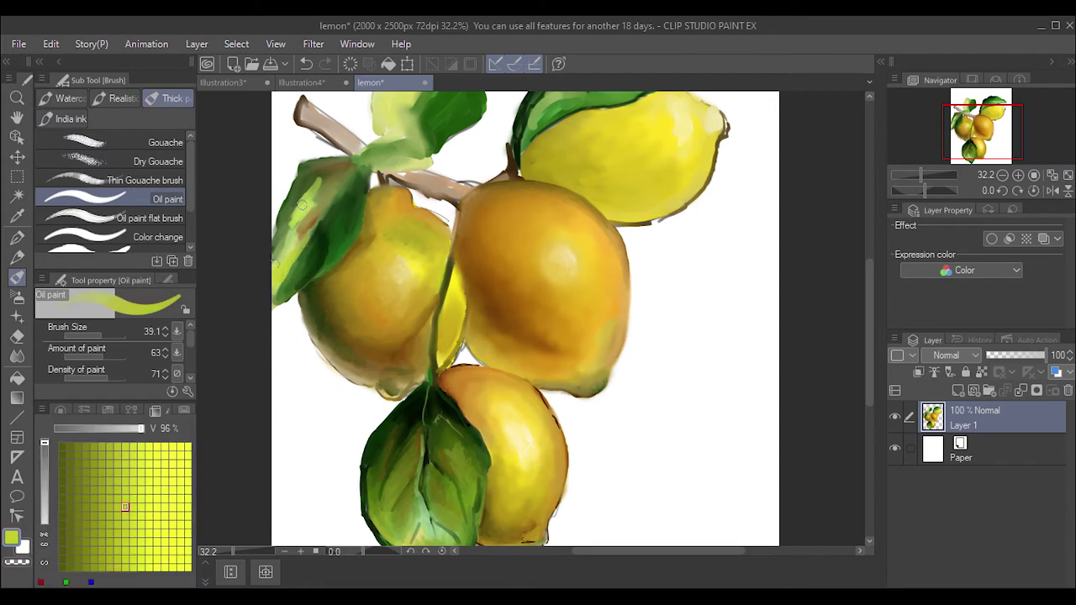
drag(315, 180, 302, 223)
mouse_move(362, 181)
mouse_down()
mouse_move(359, 237)
mouse_move(356, 210)
mouse_up()
key(p)
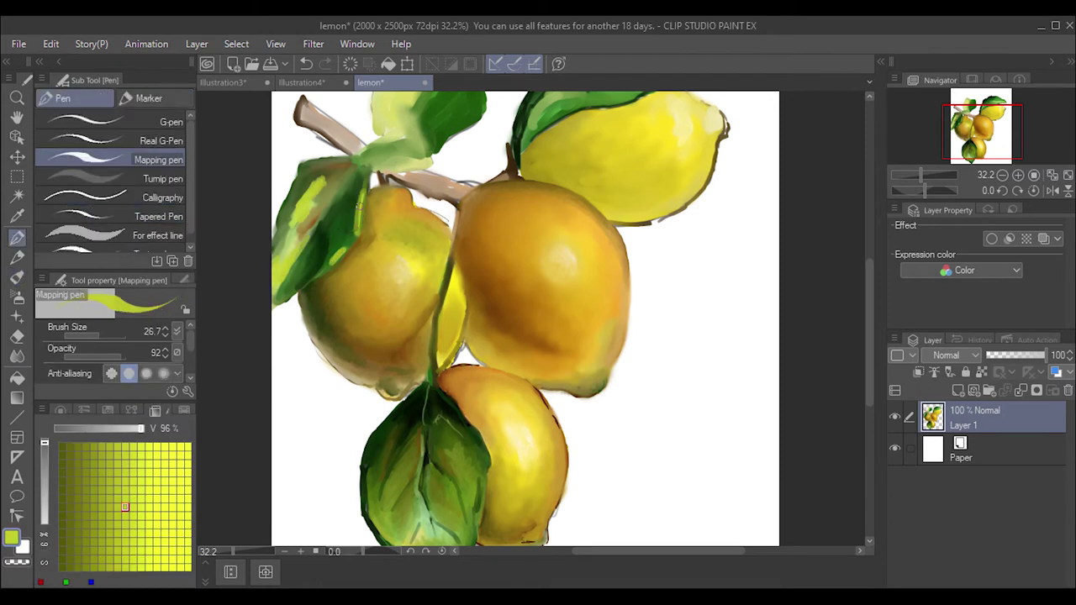
key(j)
mouse_move(353, 172)
mouse_down()
mouse_move(311, 203)
mouse_move(282, 250)
mouse_move(358, 189)
mouse_move(315, 273)
mouse_move(302, 252)
mouse_up()
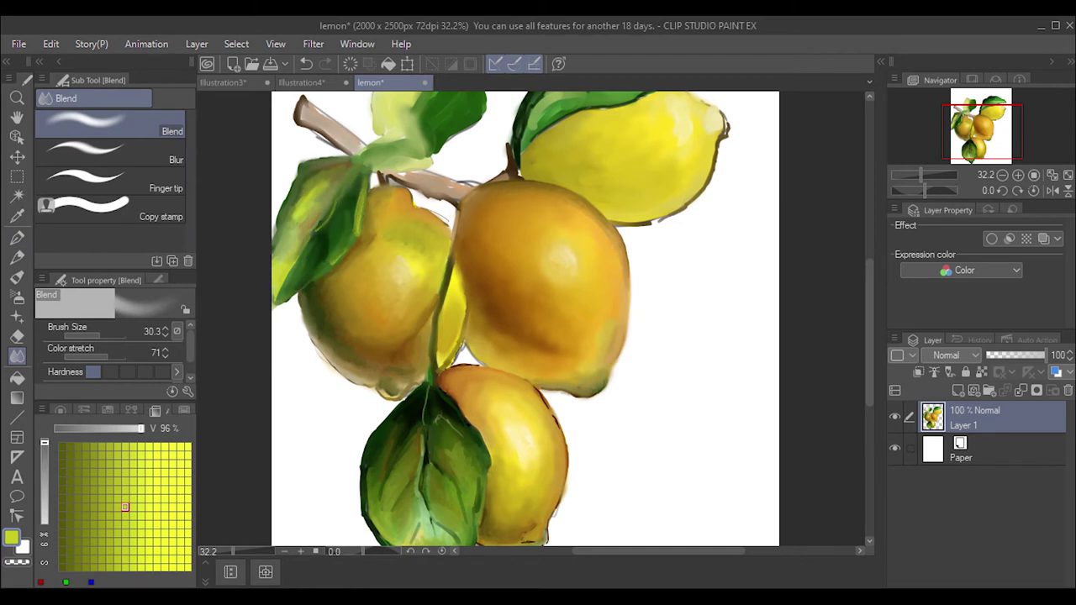
- Paint sampled dark leaf green along the upper-left leaf edge and blend it
click(59, 410)
click(148, 506)
key(b)
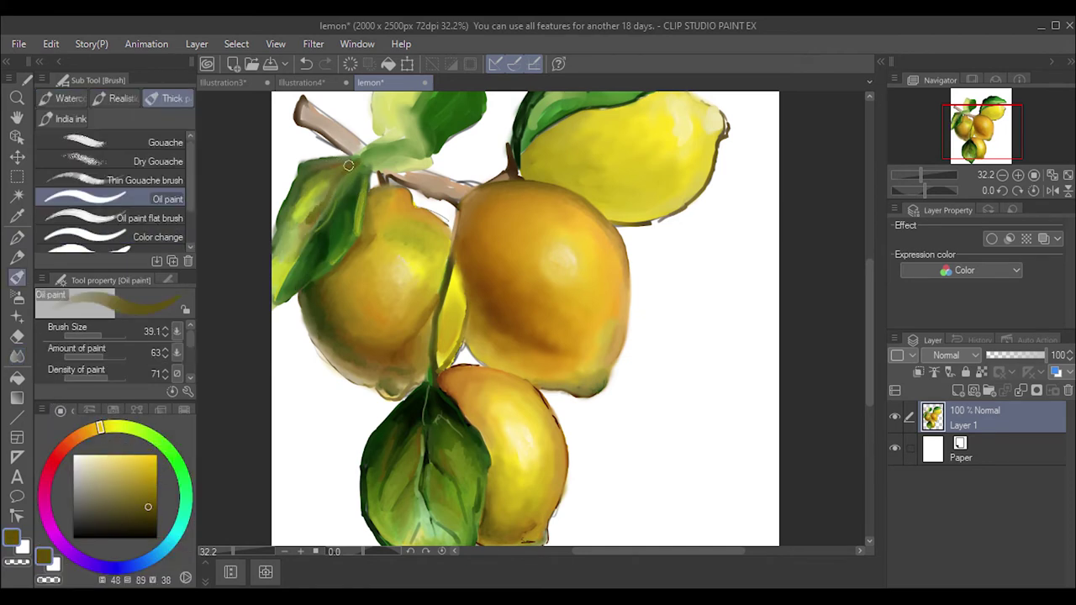
alt+click(353, 160)
drag(316, 160, 290, 203)
mouse_move(353, 159)
mouse_down()
mouse_move(320, 261)
mouse_move(353, 214)
mouse_up()
key(j)
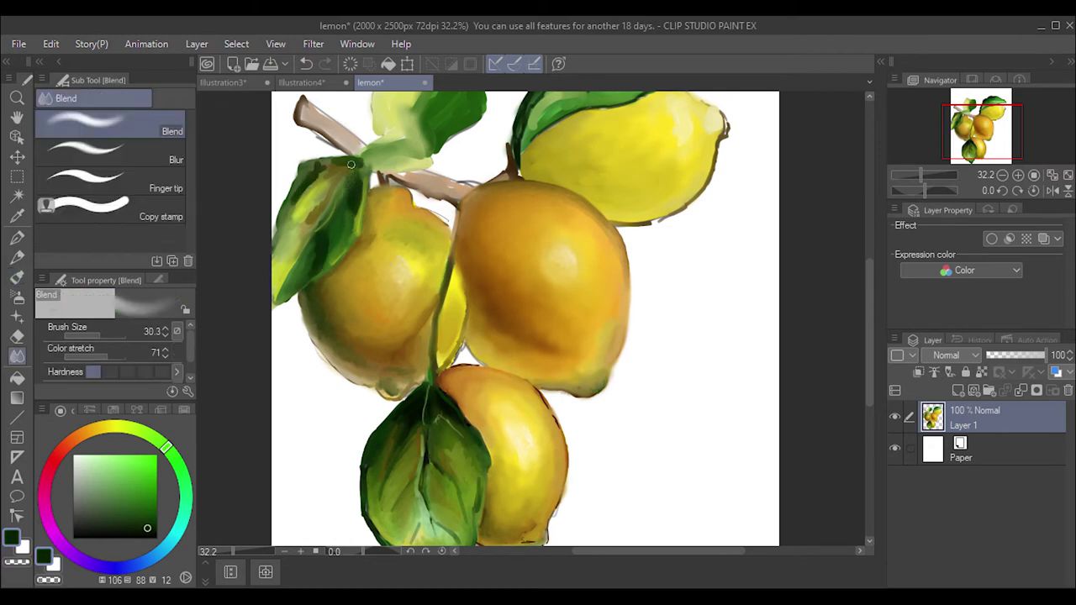
mouse_move(353, 164)
mouse_down()
mouse_move(298, 210)
mouse_move(294, 240)
mouse_move(317, 270)
mouse_up()
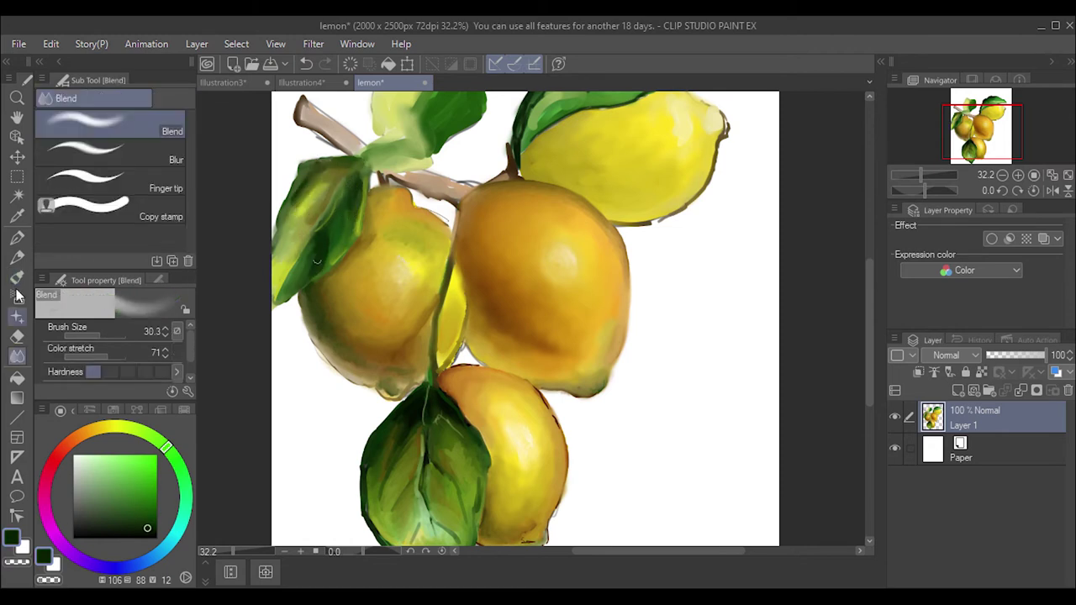
- Set up a small 12.5 Oil paint brush with a dark brown sampled from the lemon edge
key(p)
key(x)
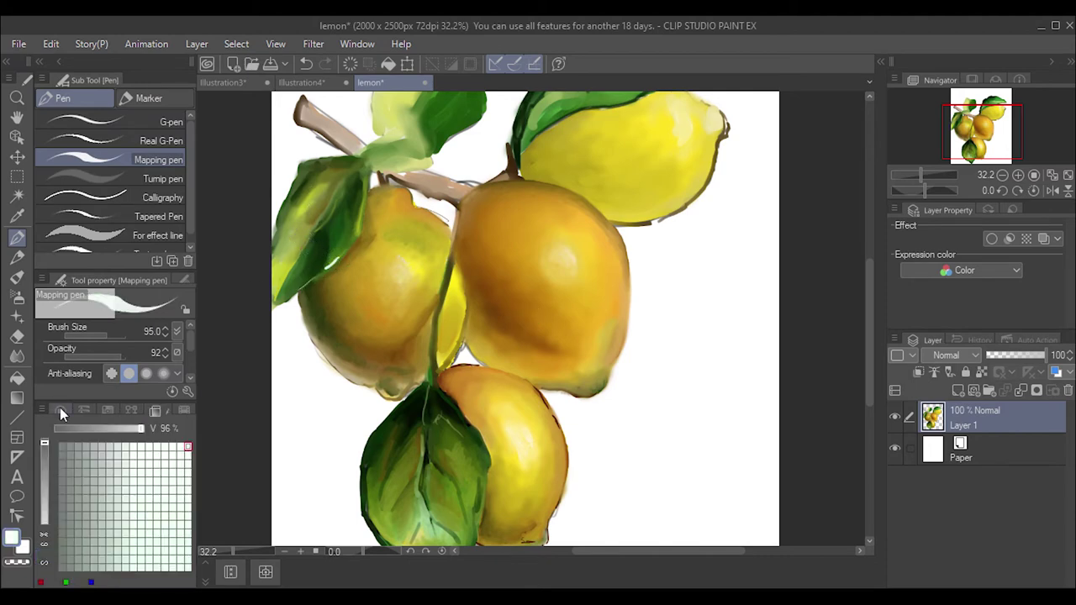
click(155, 432)
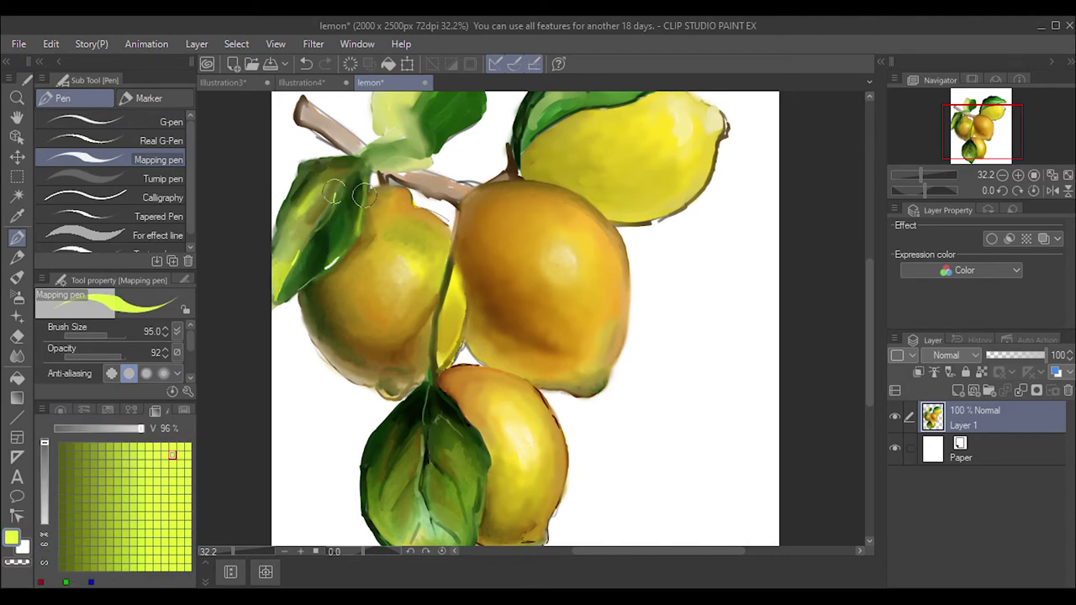
key(j)
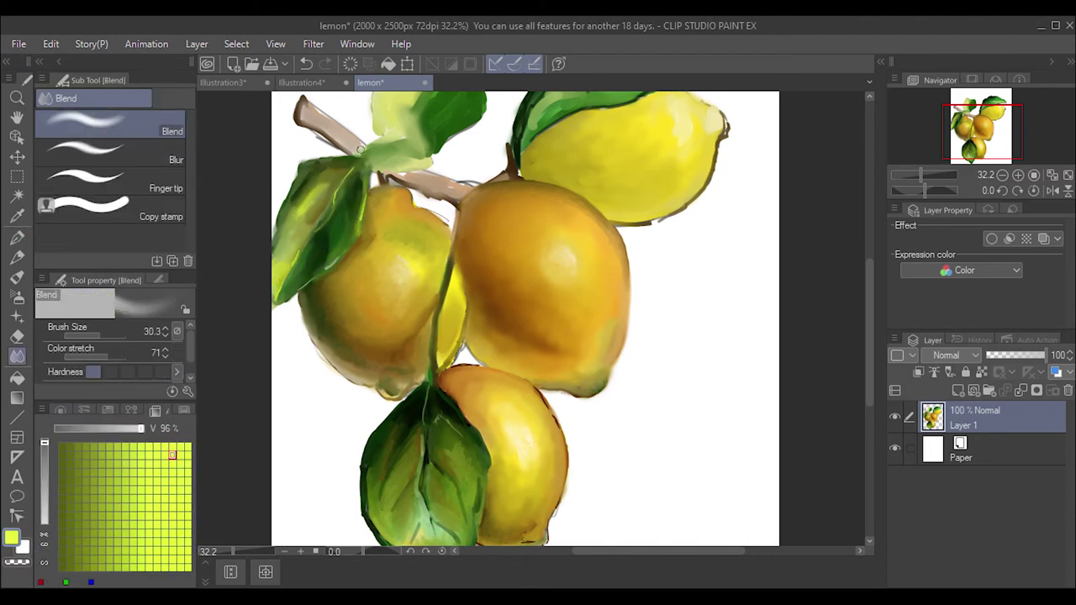
click(60, 410)
click(82, 434)
click(147, 504)
key(b)
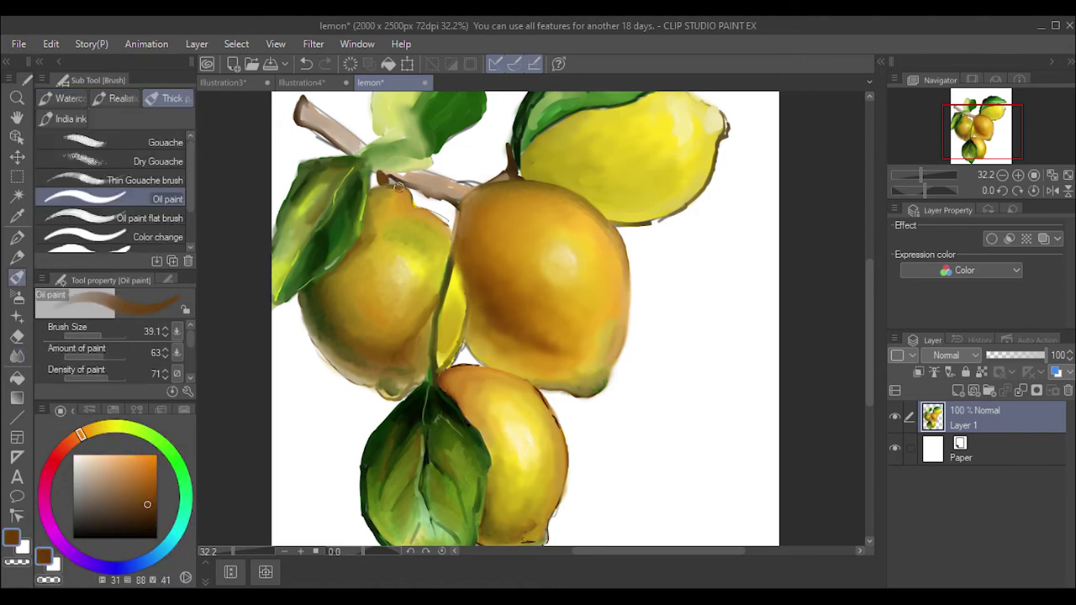
key(bracketleft)
key(bracketleft)
key(bracketleft)
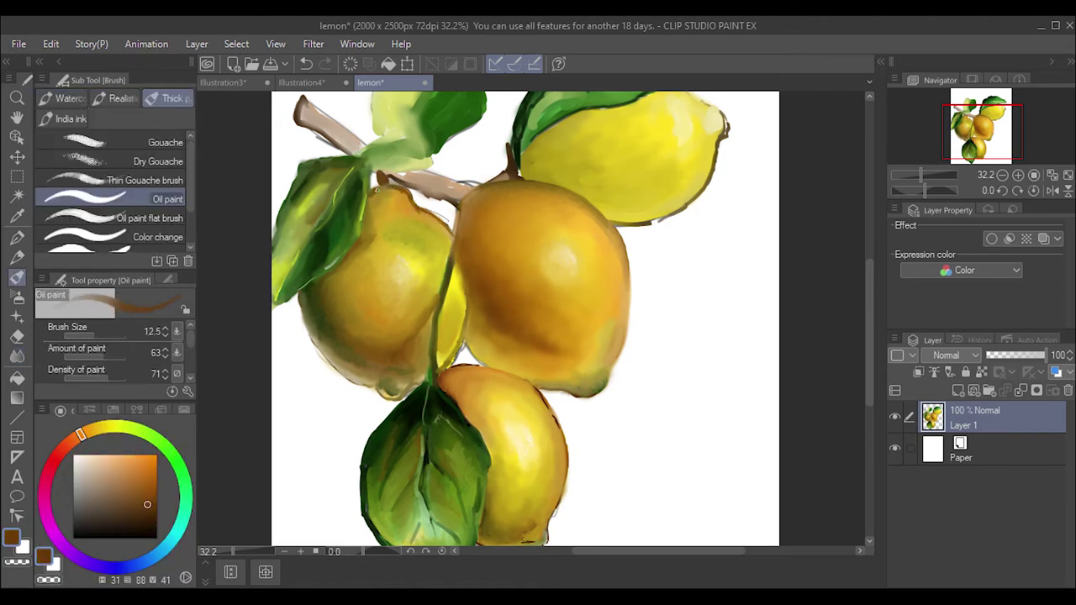
alt+click(367, 210)
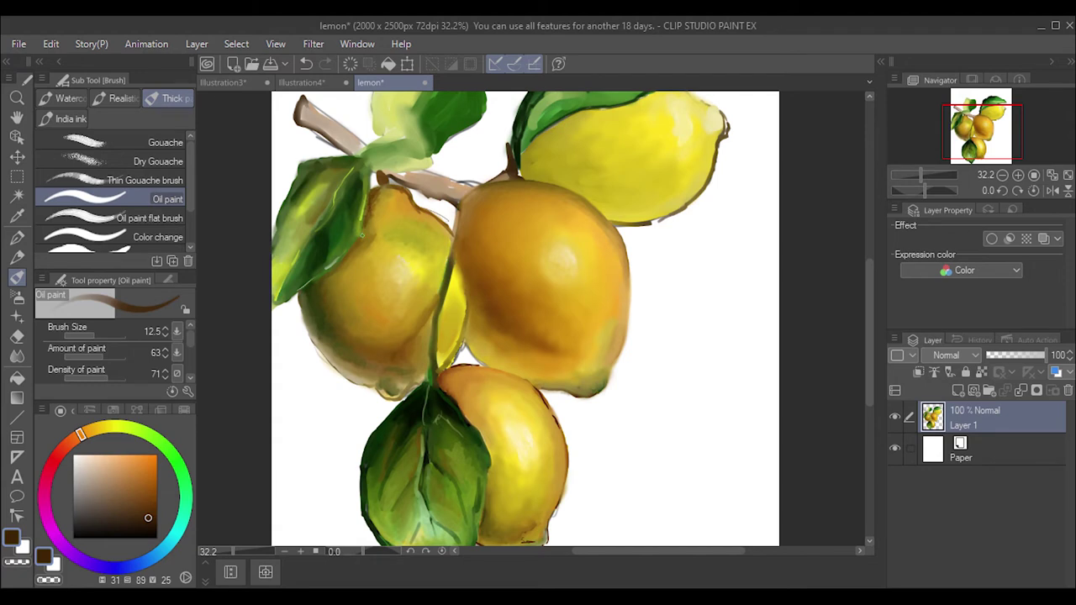
- Sample dark green from the leaf edge and blend the left lemon's top edge beside the leaf
alt+click(358, 239)
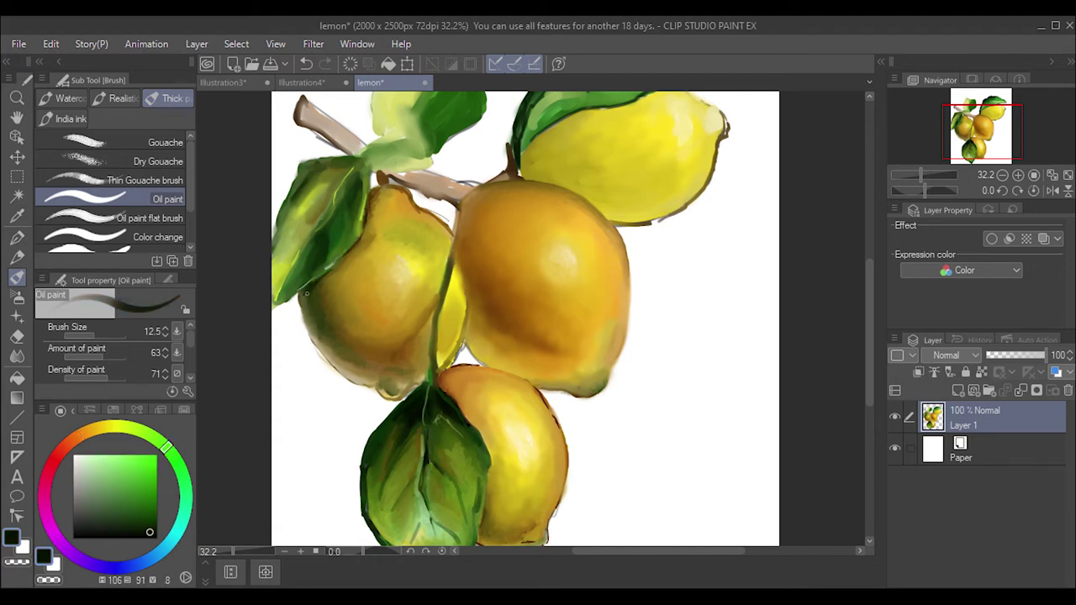
key(j)
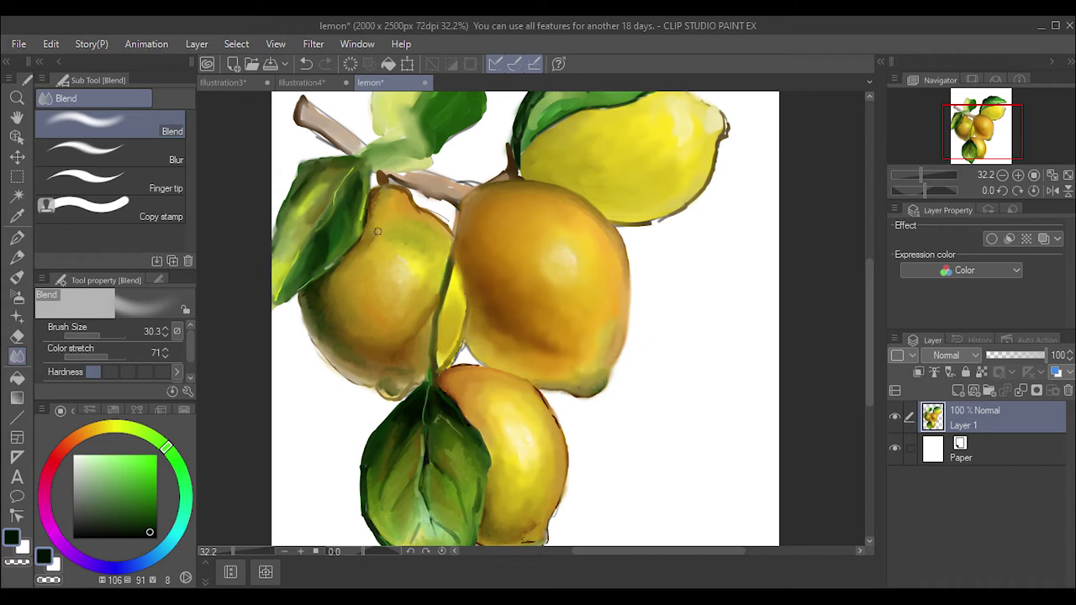
drag(377, 231, 375, 194)
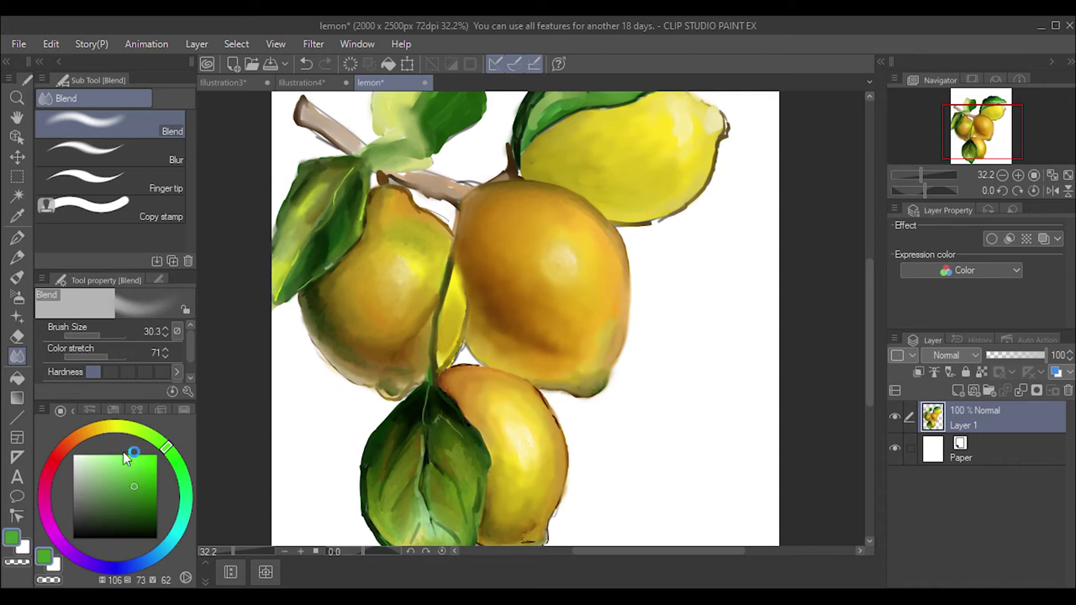
- Lay dark green, lighter green and yellow strokes across the upper-right lemon's top
key(b)
mouse_move(538, 126)
mouse_down()
mouse_move(598, 172)
mouse_move(676, 178)
mouse_up()
alt+click(656, 158)
drag(580, 151, 676, 178)
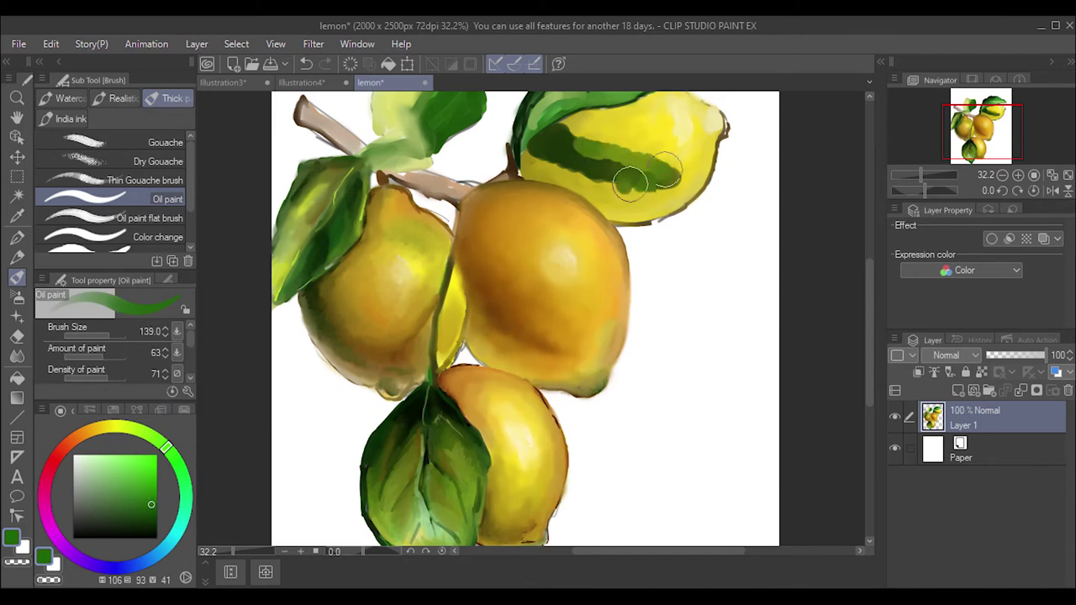
alt+click(664, 126)
click(154, 410)
mouse_move(571, 118)
mouse_down()
mouse_move(672, 168)
mouse_move(690, 198)
mouse_up()
- Paint orange strokes over the upper-right lemon
click(85, 507)
drag(588, 135, 662, 160)
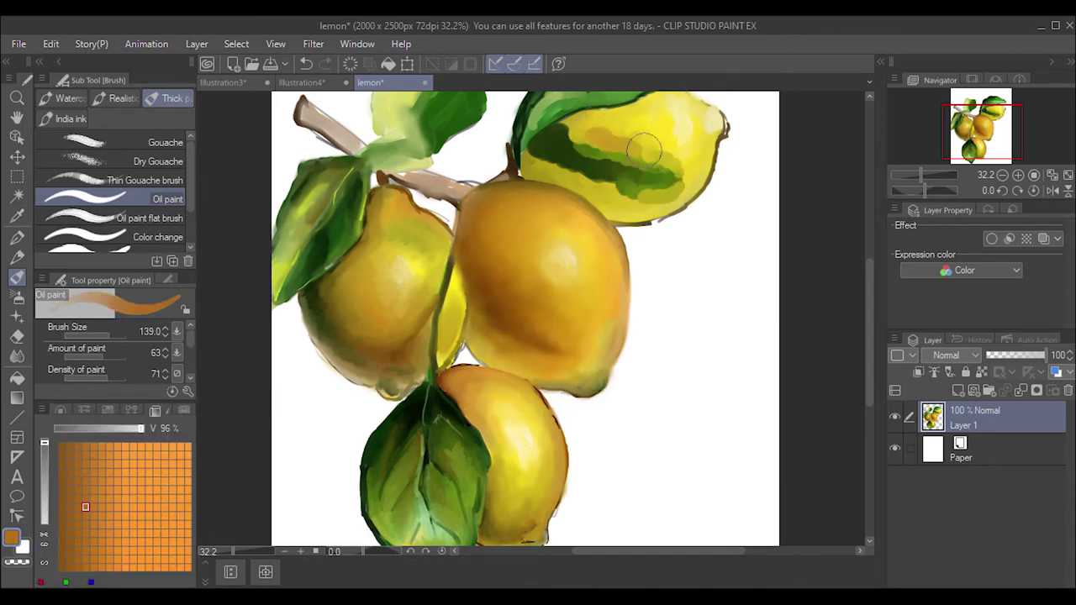
drag(631, 126, 719, 177)
drag(638, 147, 714, 206)
- At brush size about 34, darken the green band and add a brown-orange stroke
alt+click(612, 195)
click(60, 410)
click(95, 336)
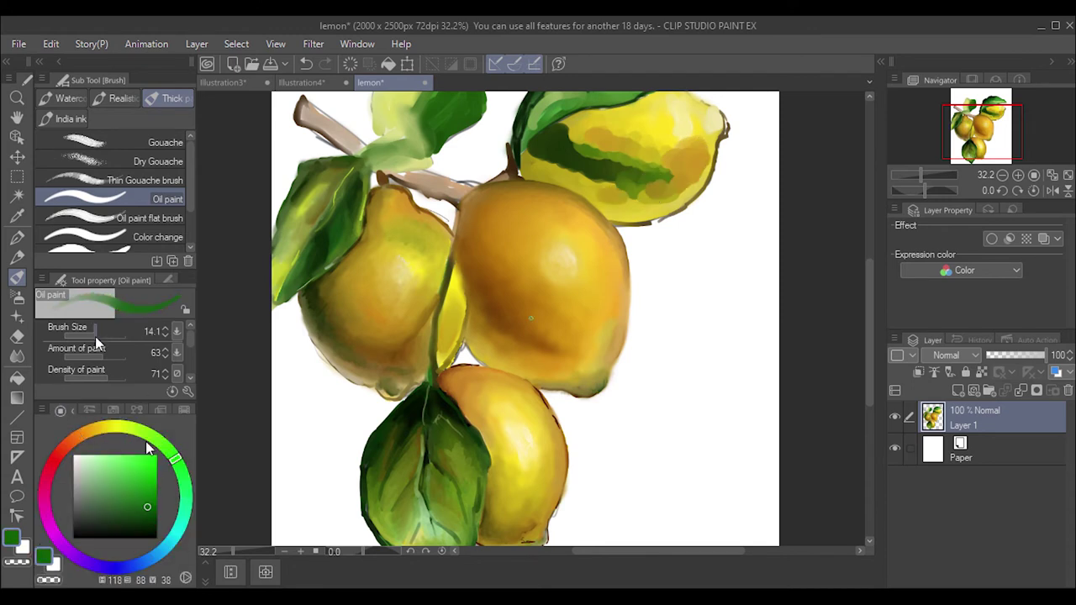
click(154, 410)
alt+click(589, 168)
mouse_move(589, 169)
mouse_down()
mouse_move(551, 167)
mouse_move(610, 195)
mouse_move(525, 155)
mouse_move(618, 191)
mouse_up()
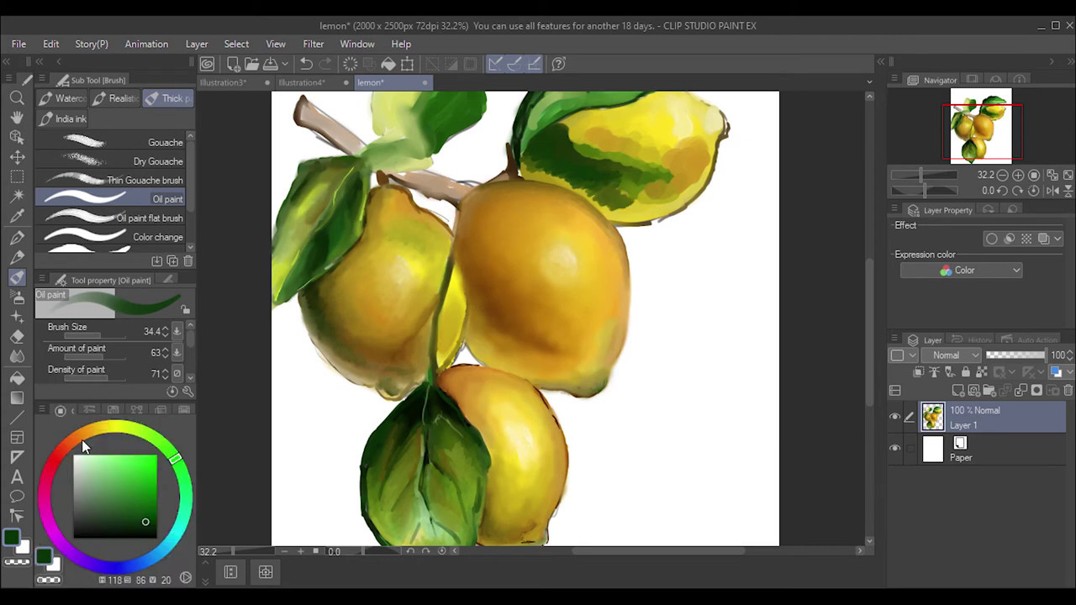
alt+click(618, 190)
mouse_move(580, 160)
mouse_down()
mouse_move(634, 199)
mouse_move(672, 181)
mouse_move(631, 197)
mouse_move(529, 168)
mouse_move(577, 177)
mouse_up()
- Blend the upper-right lemon's colours with a 95 brush, then smooth its lower-left edge at 30.3
key(j)
alt+click(534, 159)
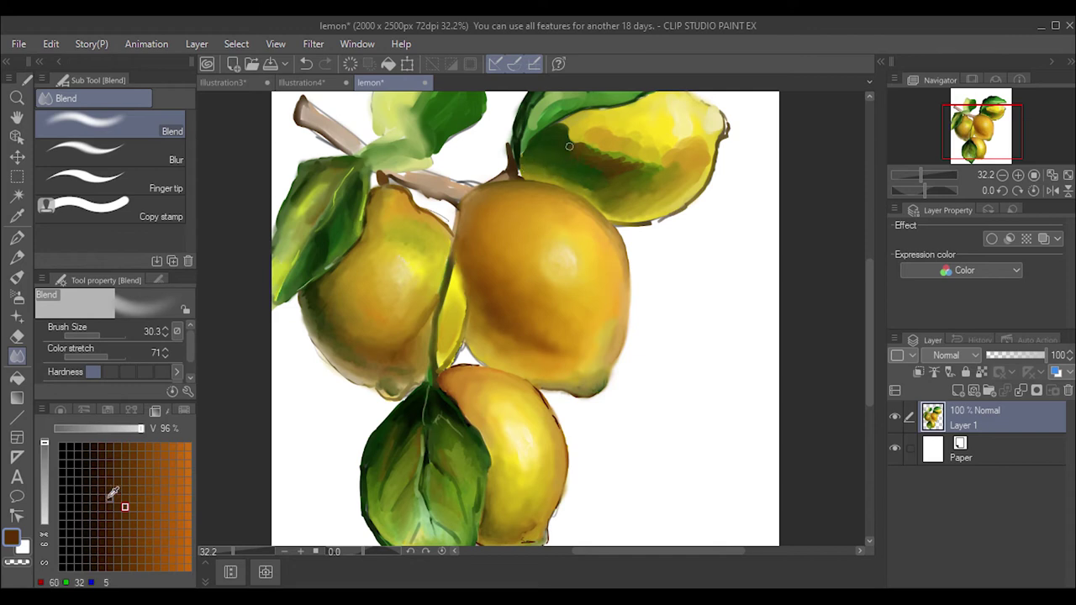
key(b)
drag(563, 117, 581, 147)
key(j)
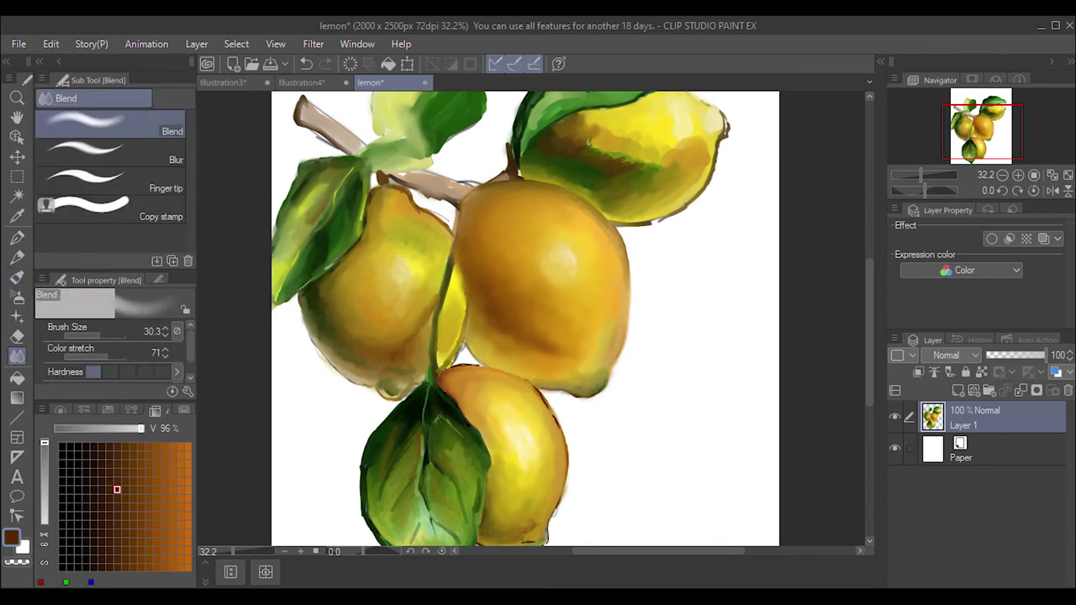
drag(100, 335, 126, 335)
mouse_move(564, 148)
mouse_down()
mouse_move(610, 134)
mouse_move(574, 149)
mouse_move(668, 168)
mouse_move(681, 134)
mouse_move(679, 178)
mouse_up()
drag(126, 335, 100, 335)
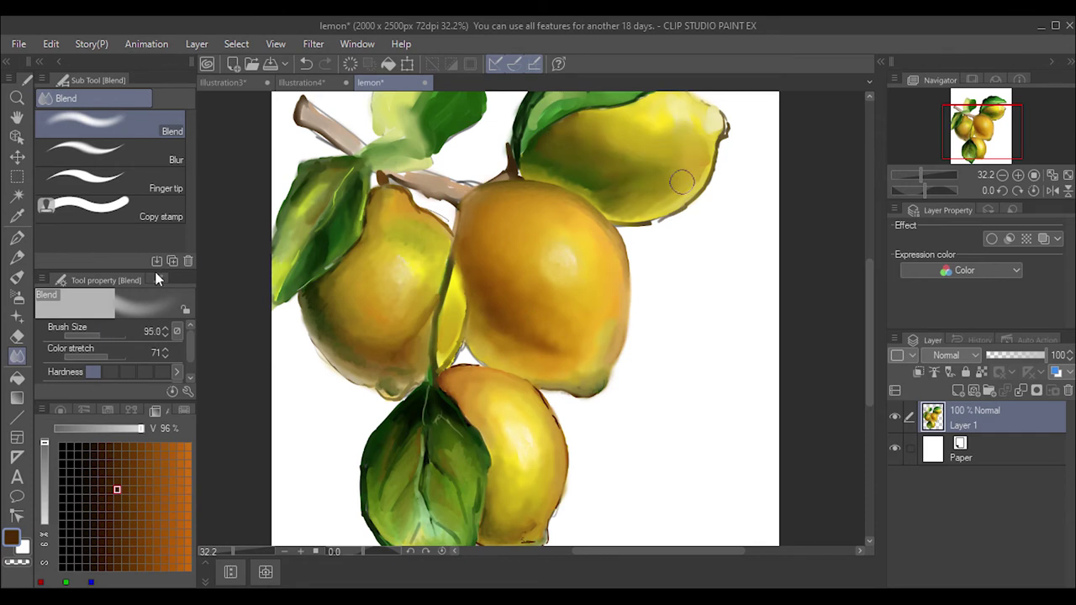
drag(556, 177, 600, 202)
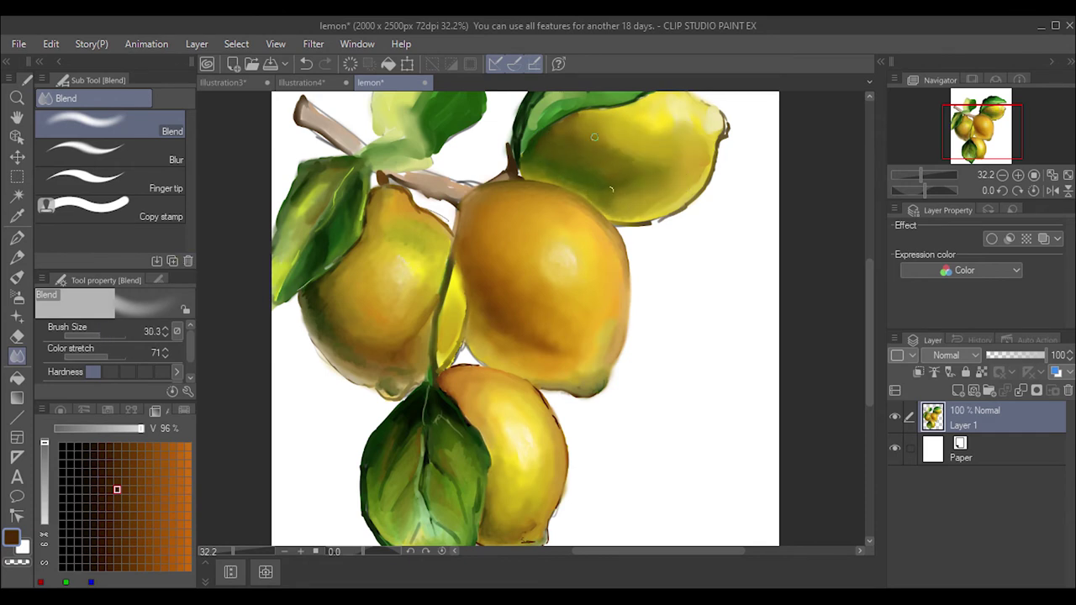
- Paint dark brown shading just below the leaf on the upper-right lemon
key(b)
mouse_move(559, 122)
mouse_down()
mouse_move(550, 155)
mouse_move(614, 109)
mouse_up()
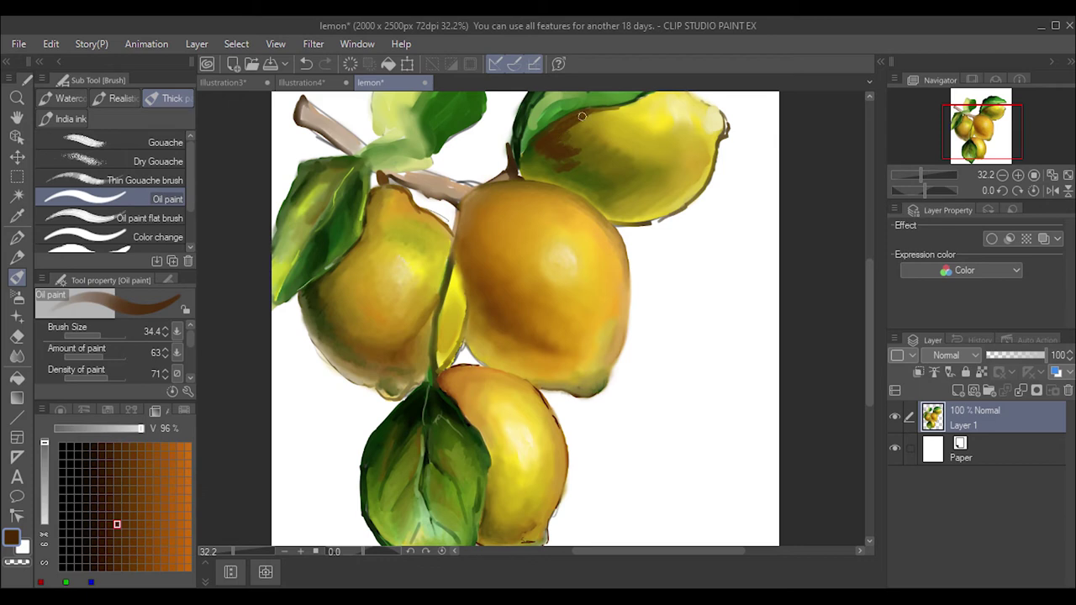
key(j)
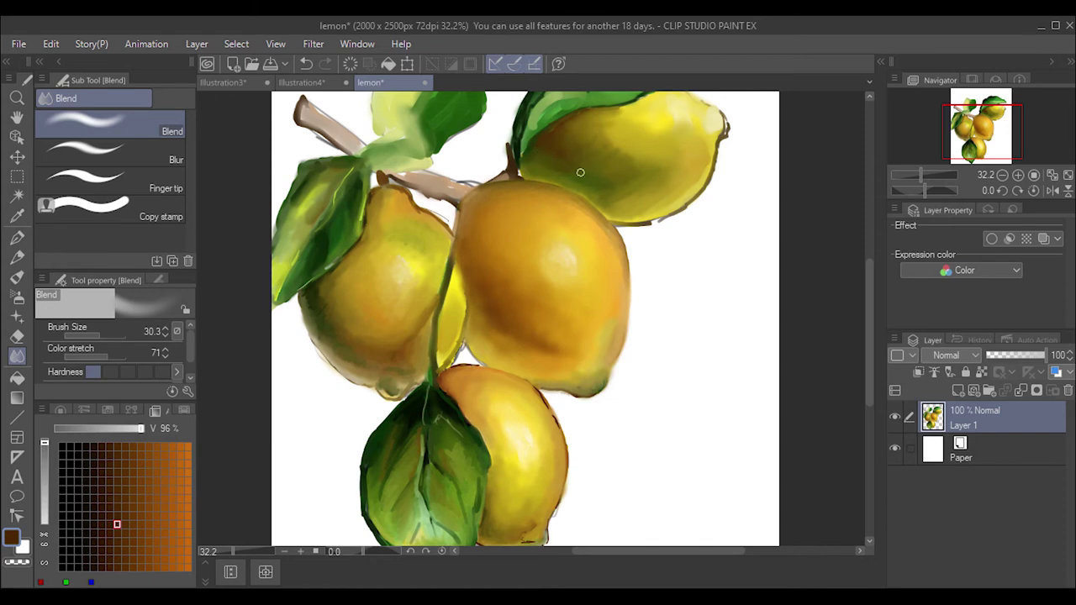
drag(867, 314, 867, 272)
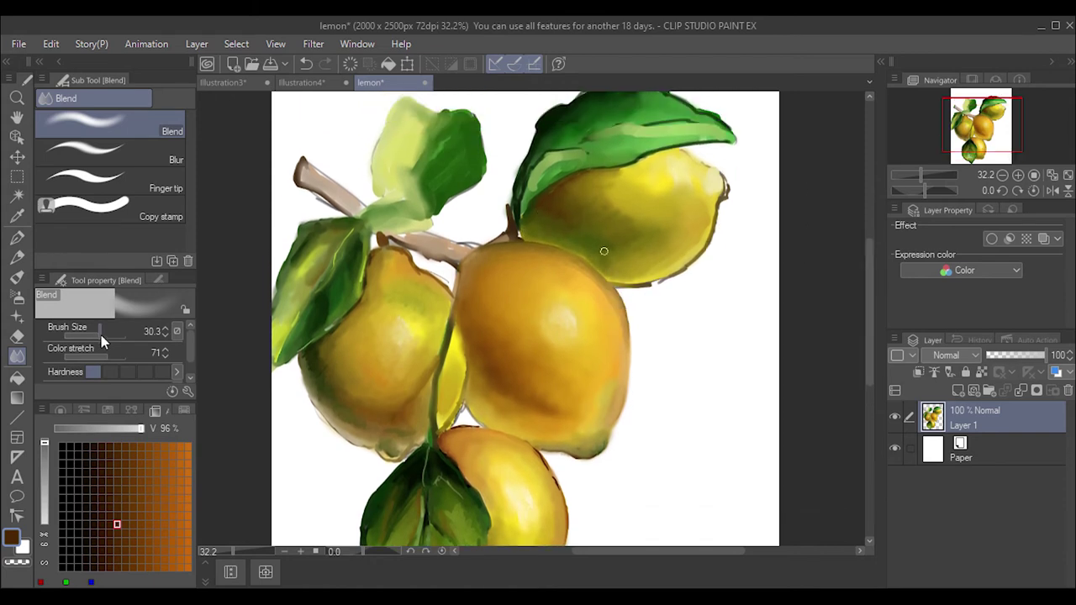
- Paint brighter yellow highlights on the upper-right lemon and blend them with a 73.7 brush
drag(99, 336, 111, 336)
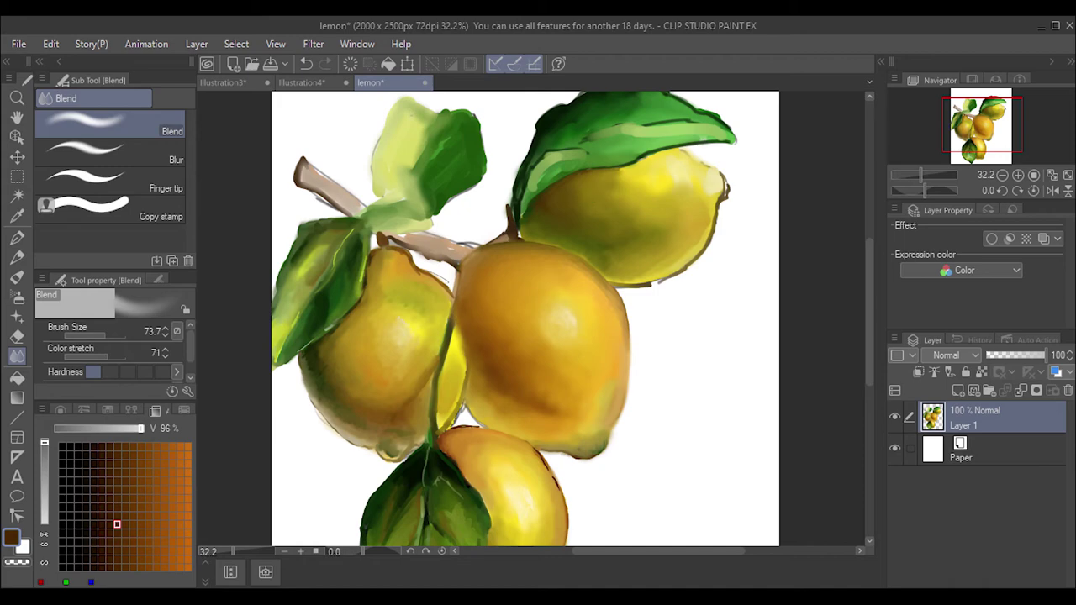
click(157, 410)
key(b)
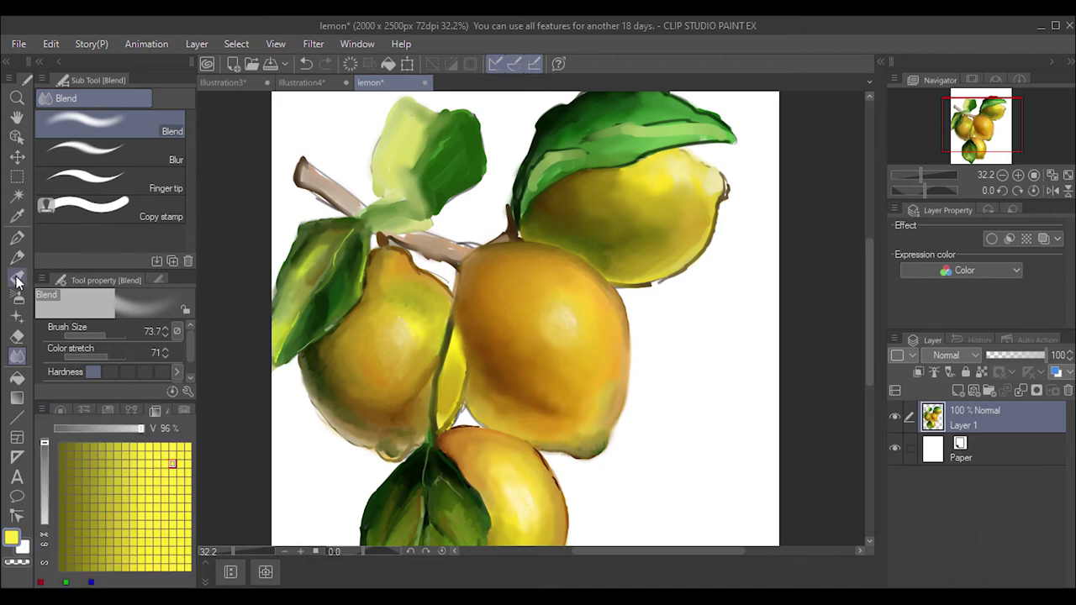
mouse_move(606, 172)
mouse_down()
mouse_move(664, 200)
mouse_move(687, 179)
mouse_up()
click(61, 409)
click(154, 410)
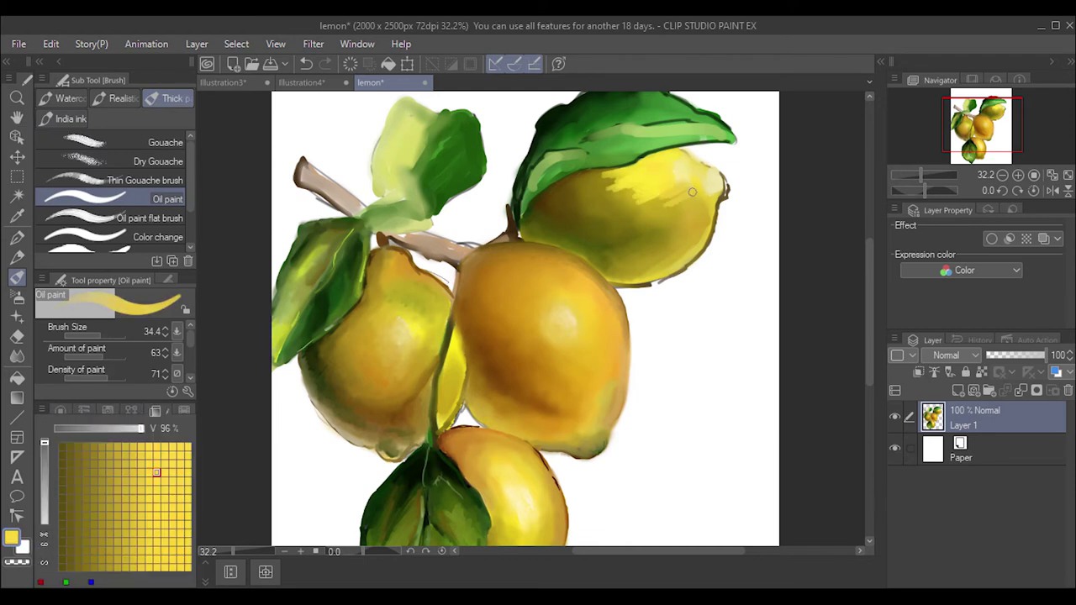
mouse_move(627, 200)
mouse_down()
mouse_move(588, 179)
mouse_move(559, 189)
mouse_move(677, 219)
mouse_up()
key(j)
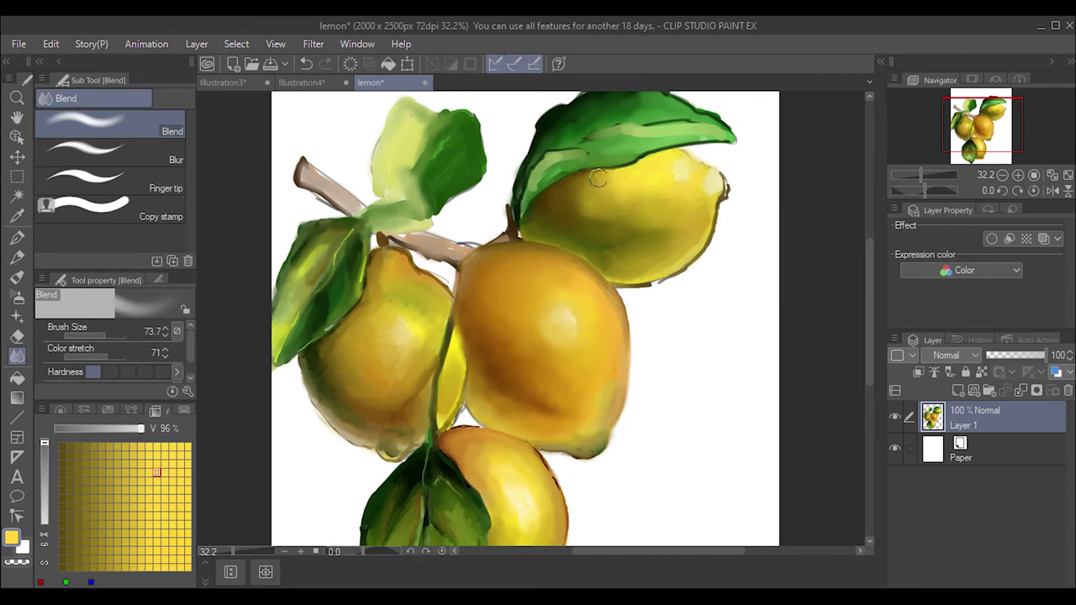
drag(596, 178, 674, 206)
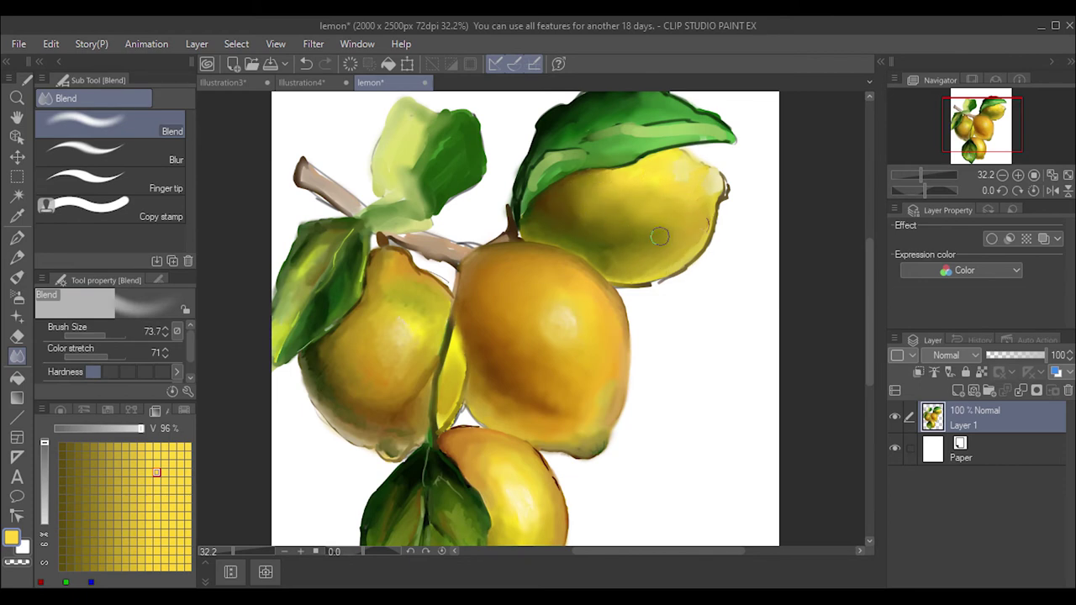
- Paint dark brown shading on the upper-right lemon's lower side and blend it out
click(59, 410)
key(b)
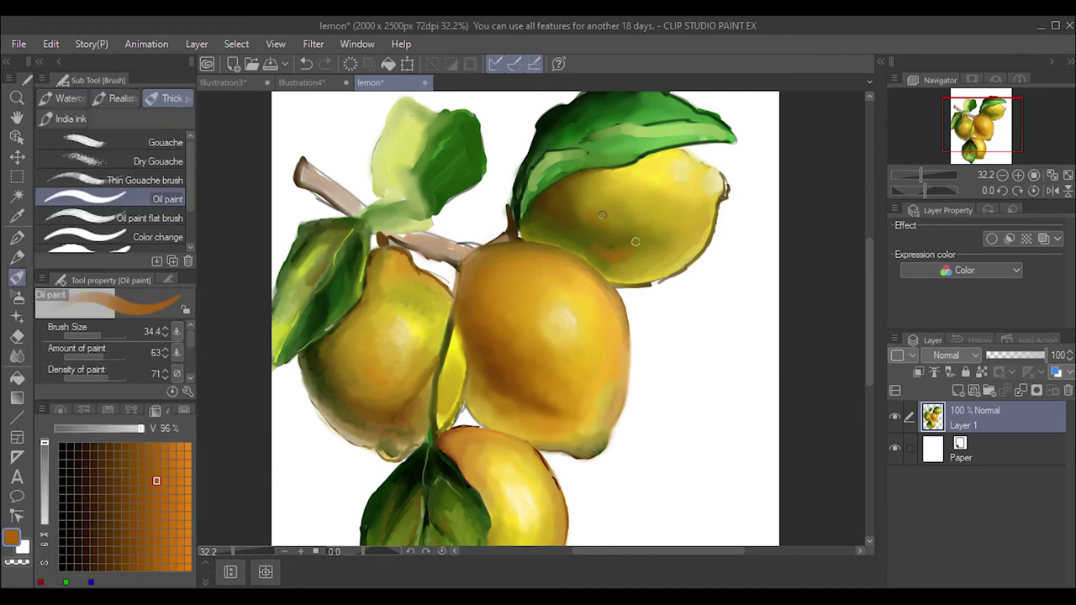
alt+click(513, 223)
drag(575, 210, 639, 241)
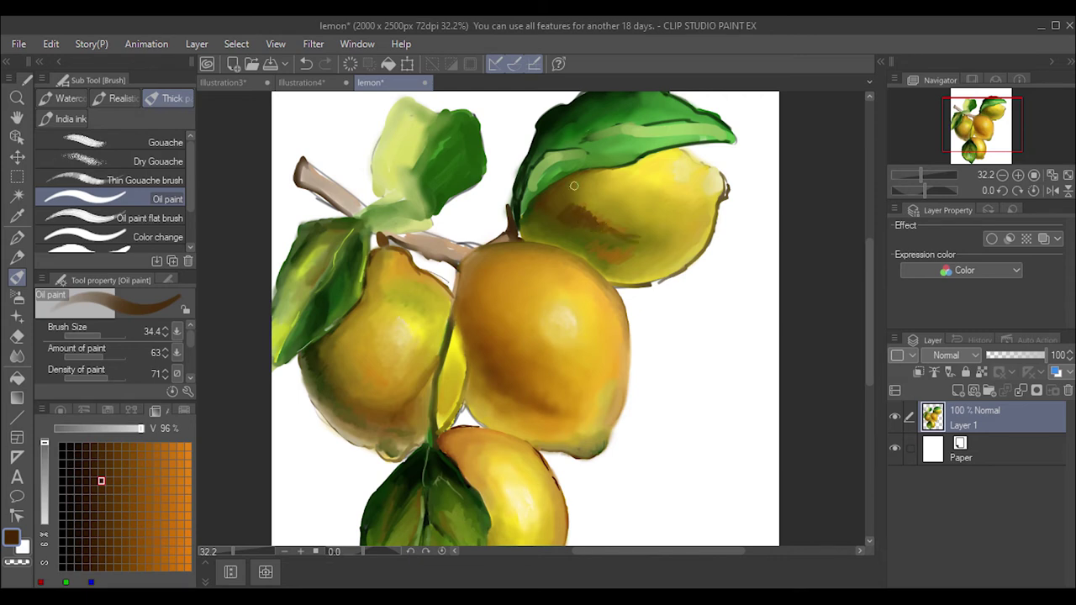
drag(572, 185, 547, 222)
alt+click(538, 210)
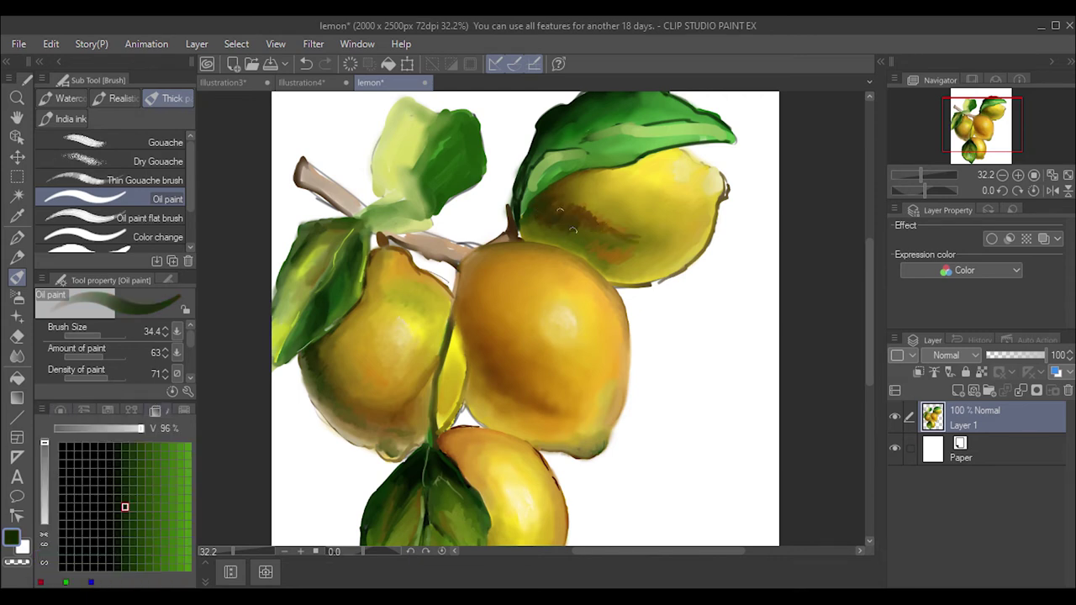
key(j)
mouse_move(580, 192)
mouse_down()
mouse_move(564, 214)
mouse_move(609, 215)
mouse_move(588, 244)
mouse_move(649, 240)
mouse_move(626, 240)
mouse_up()
- Pick darker brown shades and blend the shading across the upper lemon's middle
click(101, 524)
key(b)
key(j)
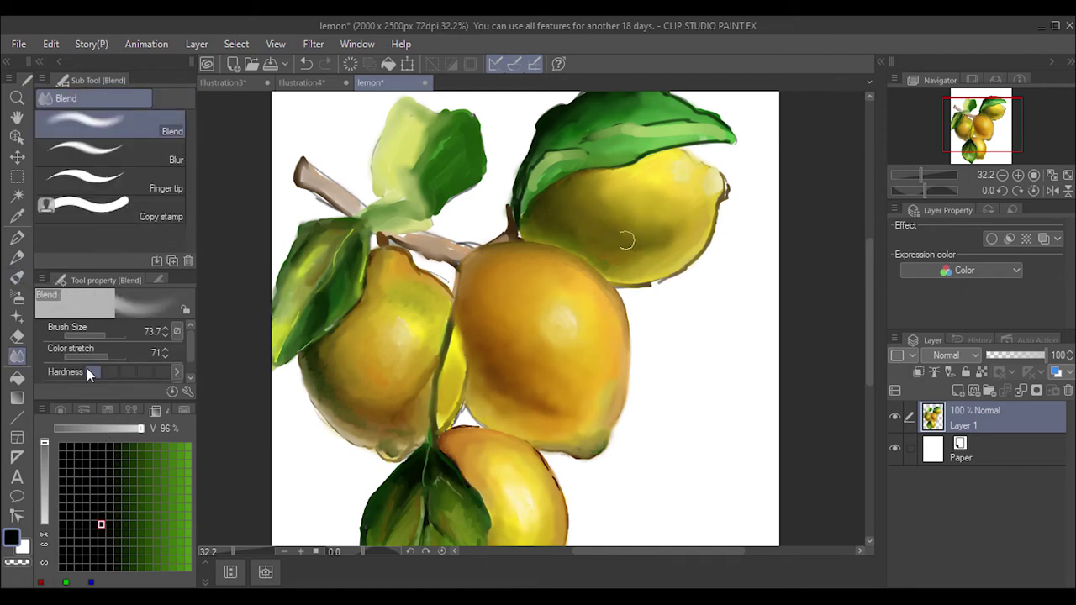
click(60, 410)
click(101, 461)
click(171, 408)
key(b)
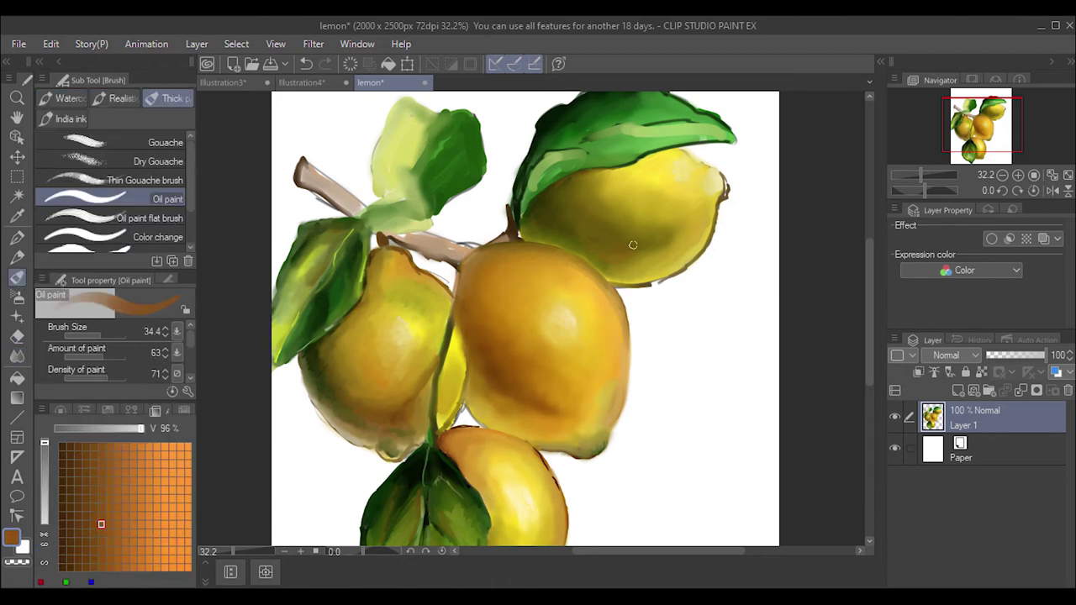
alt+click(597, 244)
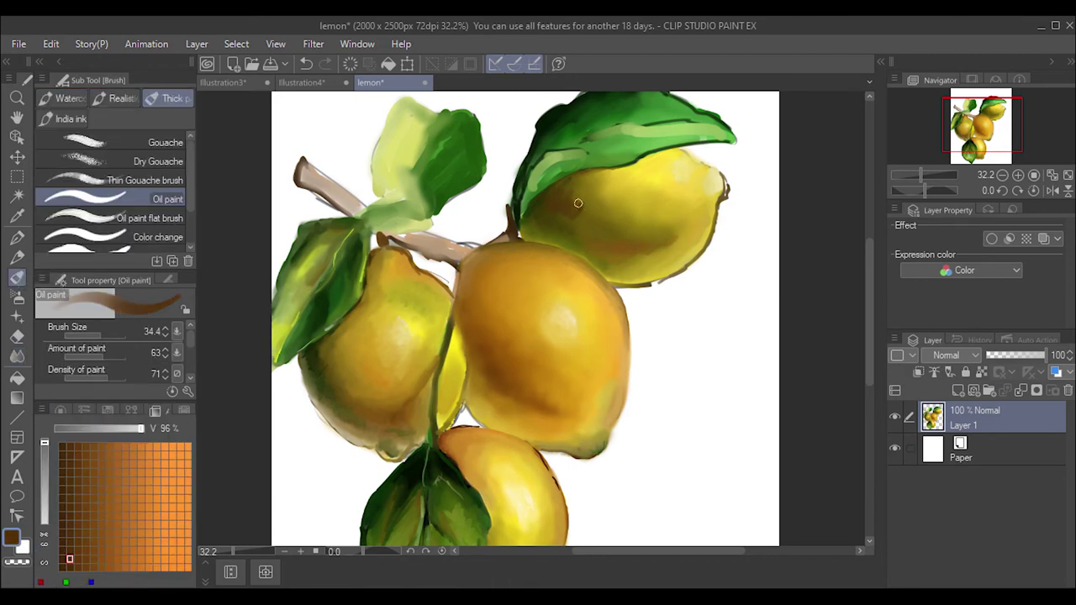
key(j)
mouse_move(557, 212)
mouse_down()
mouse_move(623, 232)
mouse_move(679, 195)
mouse_up()
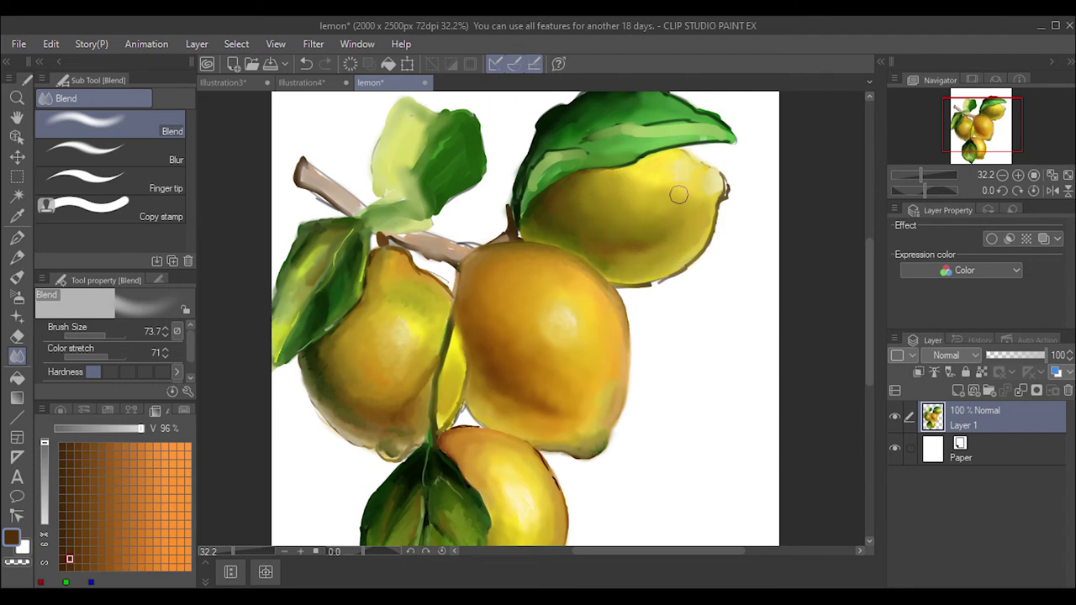
- Paint bright yellow along the upper-right lemon's right tip
click(60, 411)
click(83, 457)
click(155, 410)
click(17, 277)
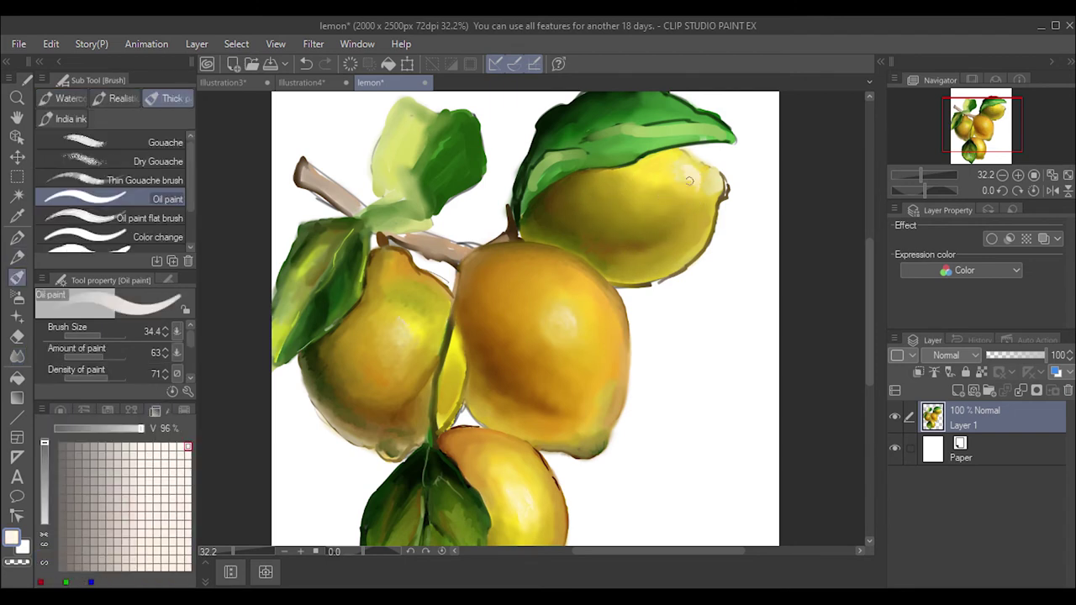
alt+click(713, 180)
click(61, 410)
click(154, 410)
mouse_move(732, 180)
mouse_down()
mouse_move(695, 154)
mouse_move(711, 216)
mouse_up()
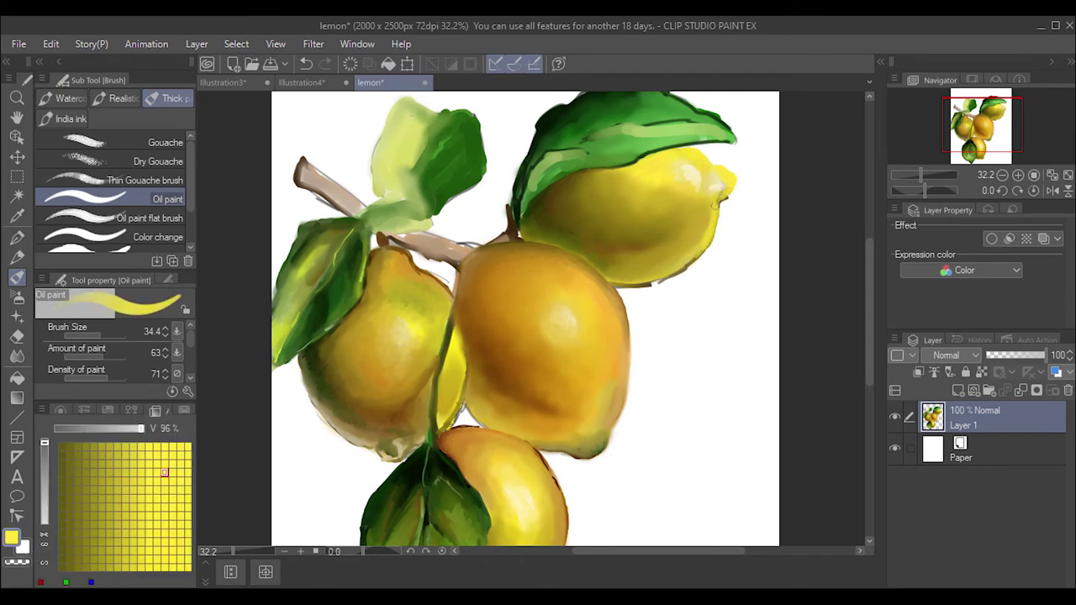
- Shade the upper lemon's right edge and area near the leaf with dark brown strokes, then blend
alt+click(723, 181)
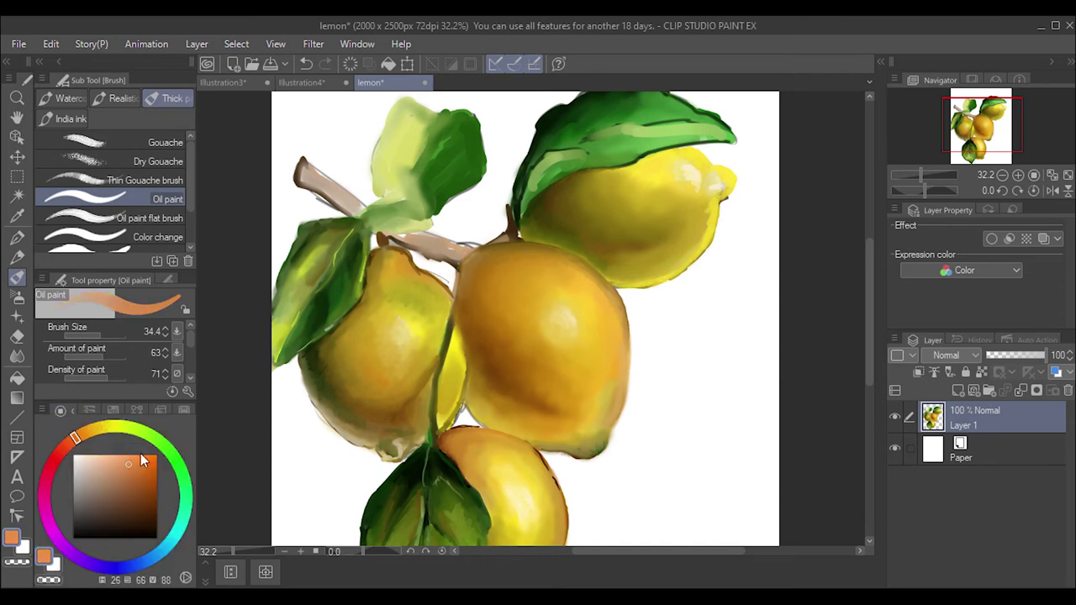
drag(723, 181, 710, 239)
alt+click(714, 210)
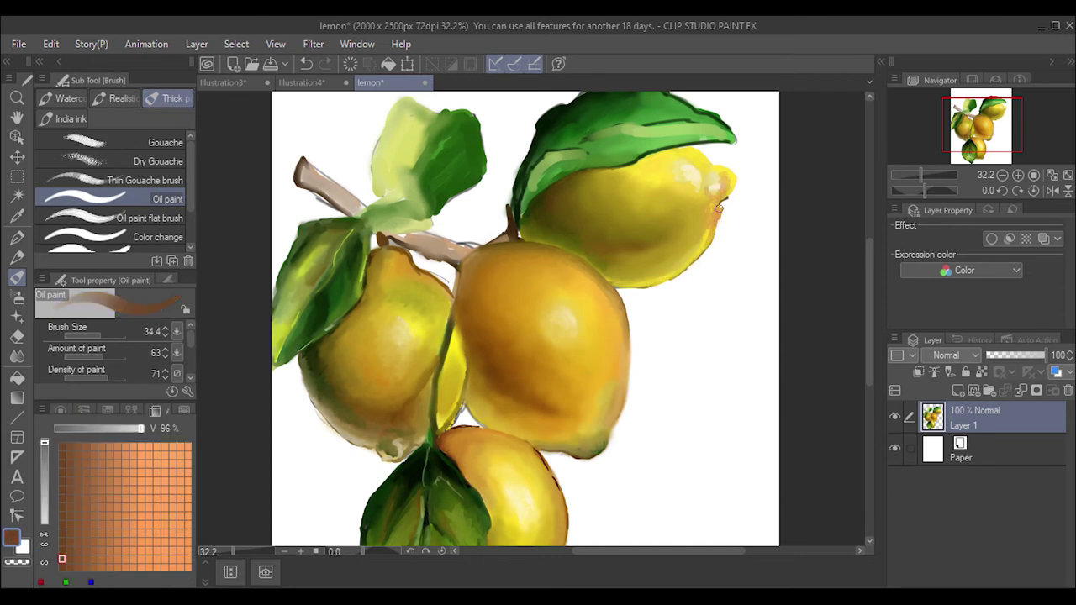
mouse_move(718, 201)
mouse_down()
mouse_move(706, 247)
mouse_move(732, 191)
mouse_move(711, 252)
mouse_up()
drag(579, 173, 652, 156)
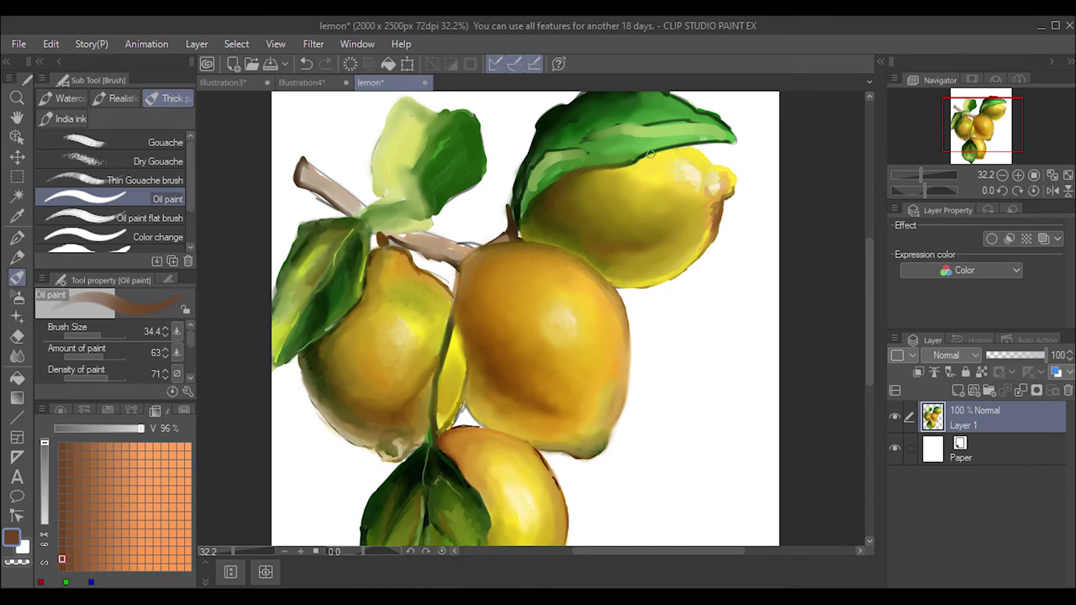
mouse_move(714, 172)
mouse_down()
mouse_move(694, 152)
mouse_move(732, 178)
mouse_move(684, 260)
mouse_move(659, 256)
mouse_up()
key(j)
click(60, 411)
- Draw dark green pen lines along the leaf edges and blend them in
click(151, 514)
click(17, 238)
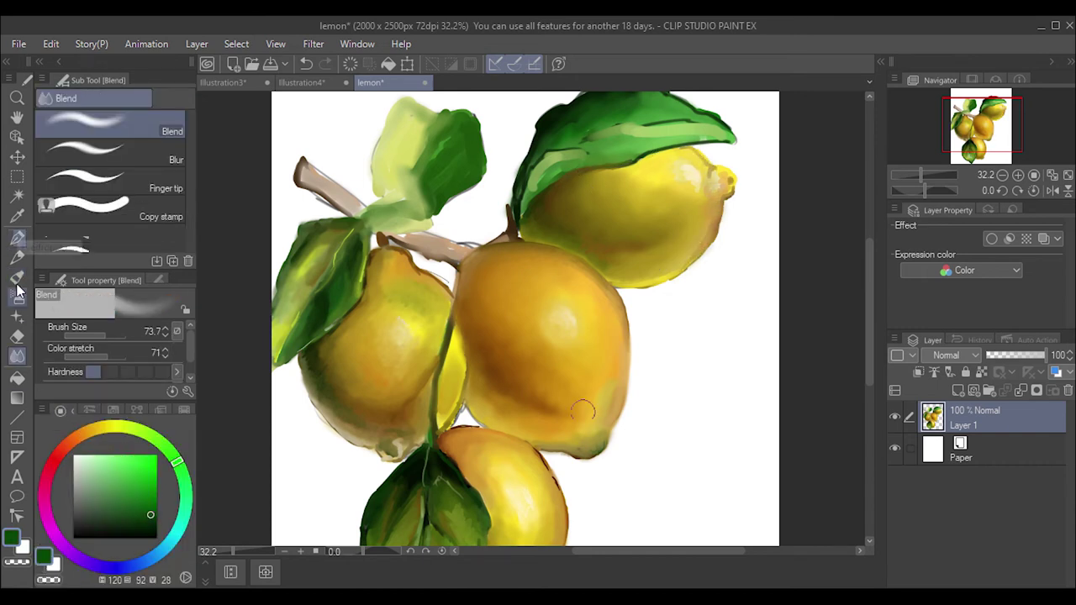
drag(575, 454, 601, 450)
click(150, 524)
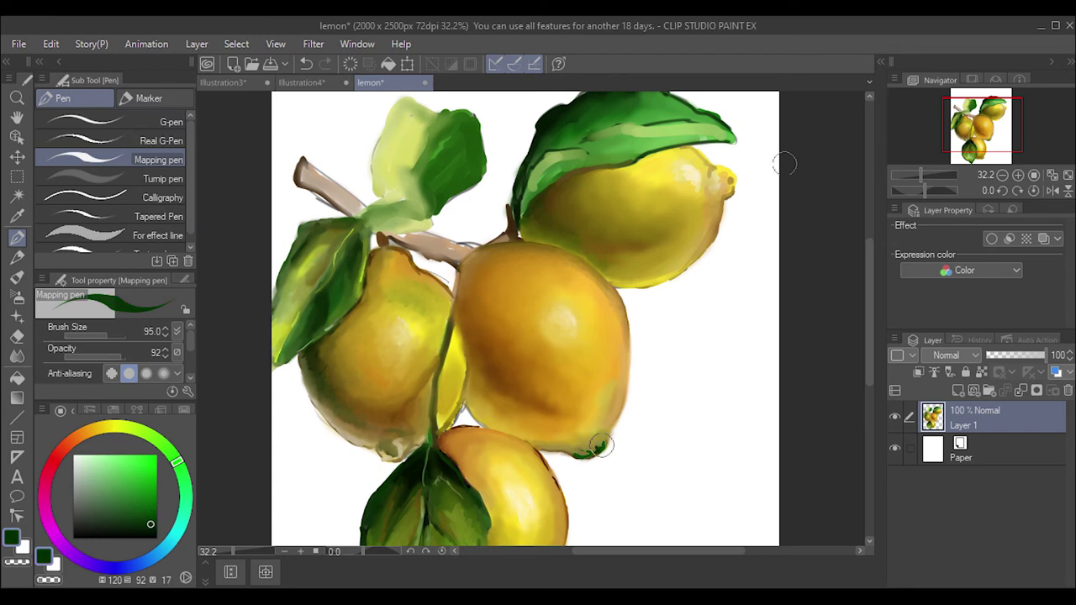
drag(550, 186, 533, 206)
click(143, 513)
key(j)
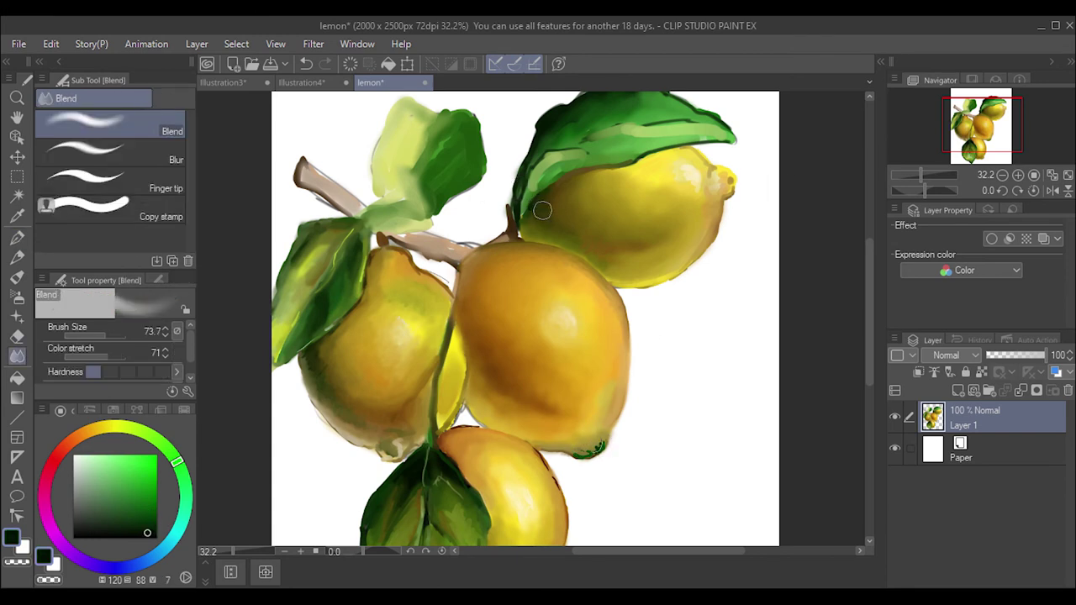
mouse_move(601, 453)
mouse_down()
mouse_move(537, 443)
mouse_move(600, 447)
mouse_up()
- Add a green touch and orange-brown strokes at the middle lemon's bottom, blending brush at 14.1
click(15, 296)
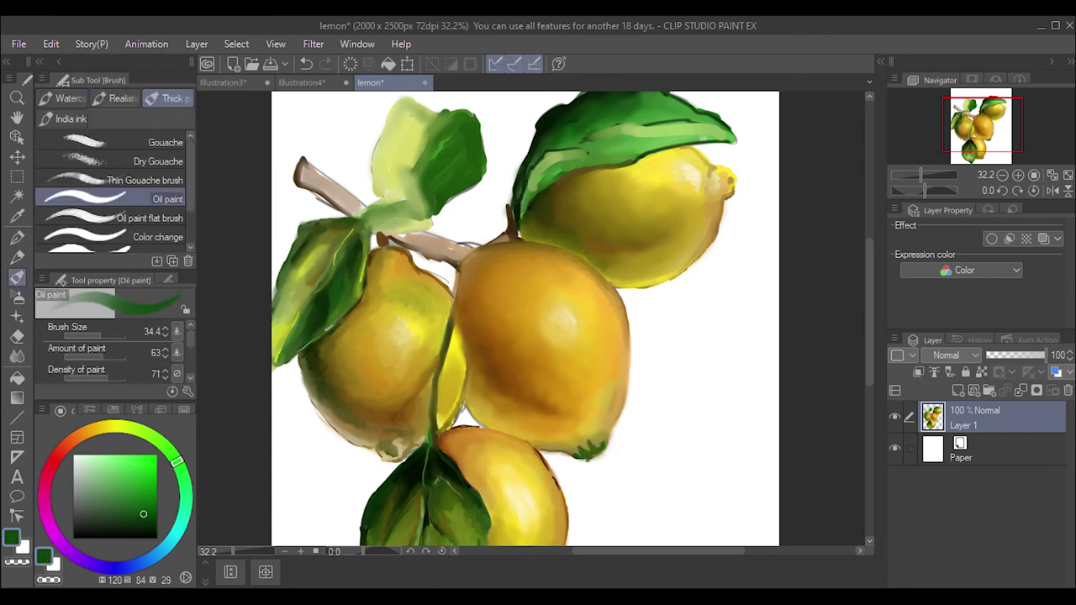
key(j)
drag(105, 336, 75, 336)
key(p)
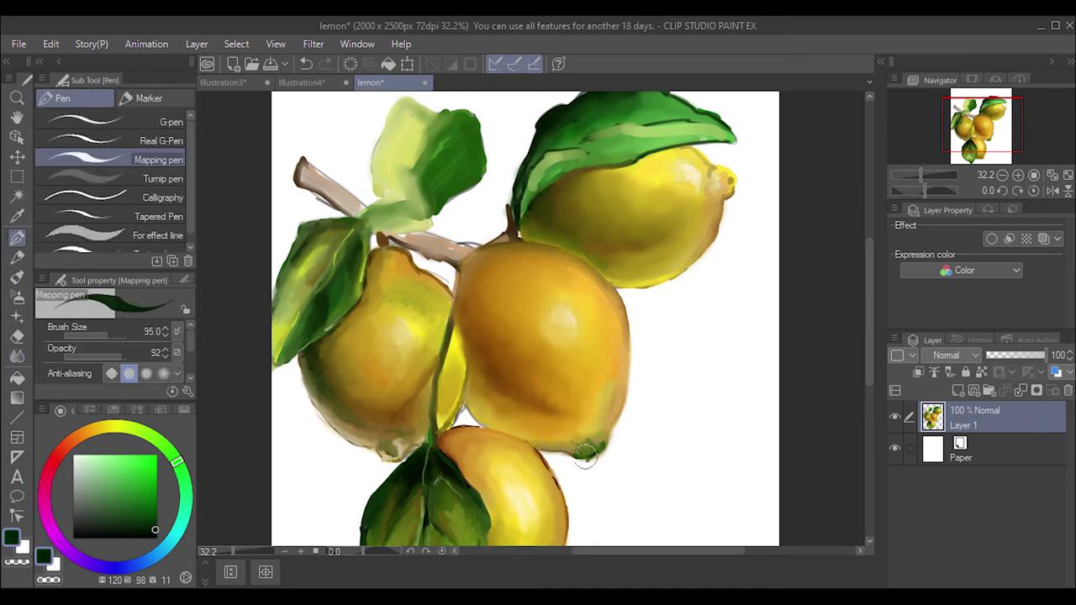
alt+click(562, 441)
mouse_move(598, 444)
mouse_down()
mouse_move(573, 454)
mouse_move(588, 458)
mouse_move(595, 452)
mouse_move(541, 446)
mouse_up()
key(j)
- Paint dark brown on the lemon's tip and near the leaf, then blend with size 23.5
alt+click(597, 455)
key(b)
key(j)
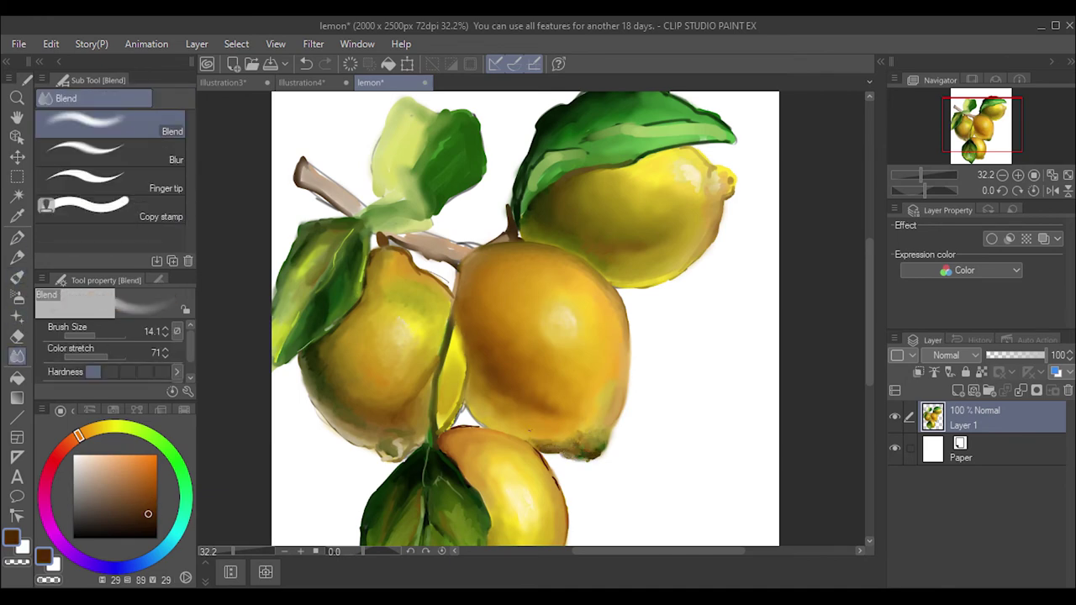
key(b)
drag(730, 179, 736, 199)
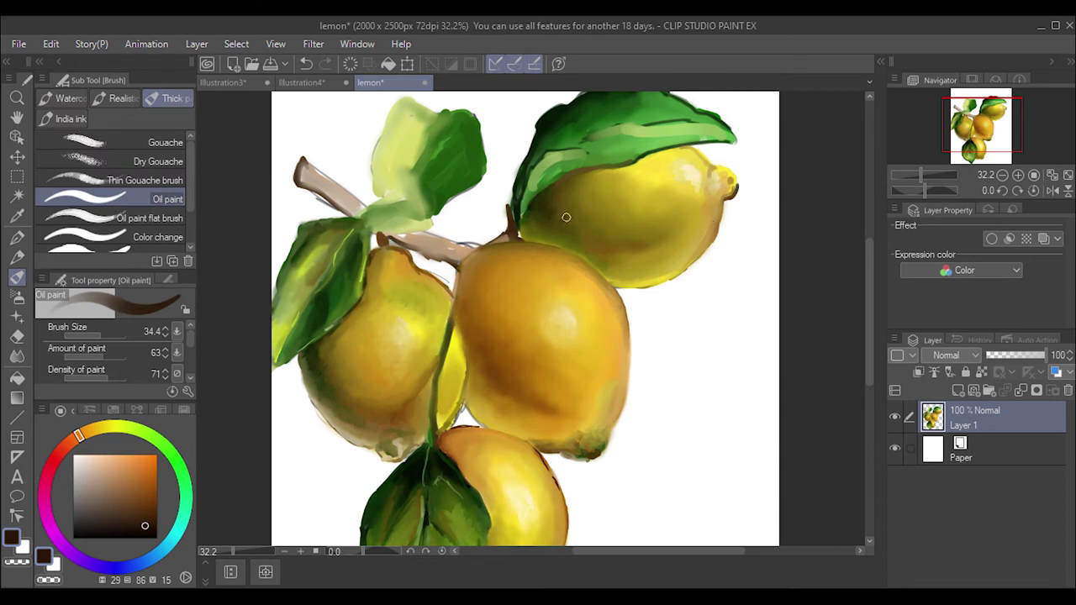
drag(565, 217, 567, 187)
key(j)
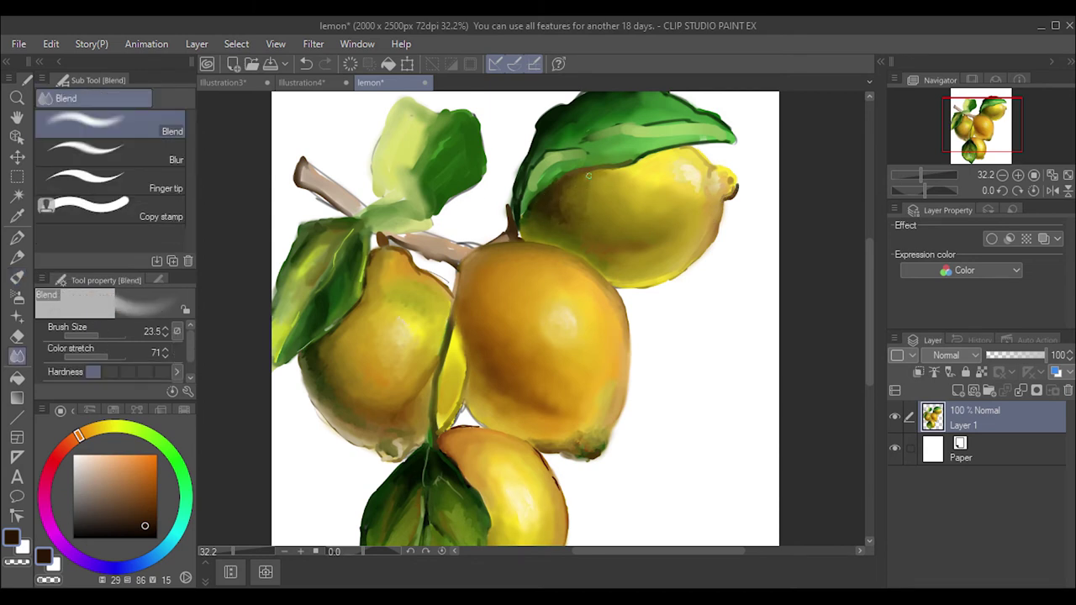
drag(557, 205, 570, 180)
- Touch up the upper lemon's upper right in orange-brown and sample the lemon's yellow-orange
alt+click(570, 201)
key(b)
mouse_move(712, 191)
mouse_down()
mouse_move(727, 190)
mouse_move(712, 187)
mouse_up()
key(j)
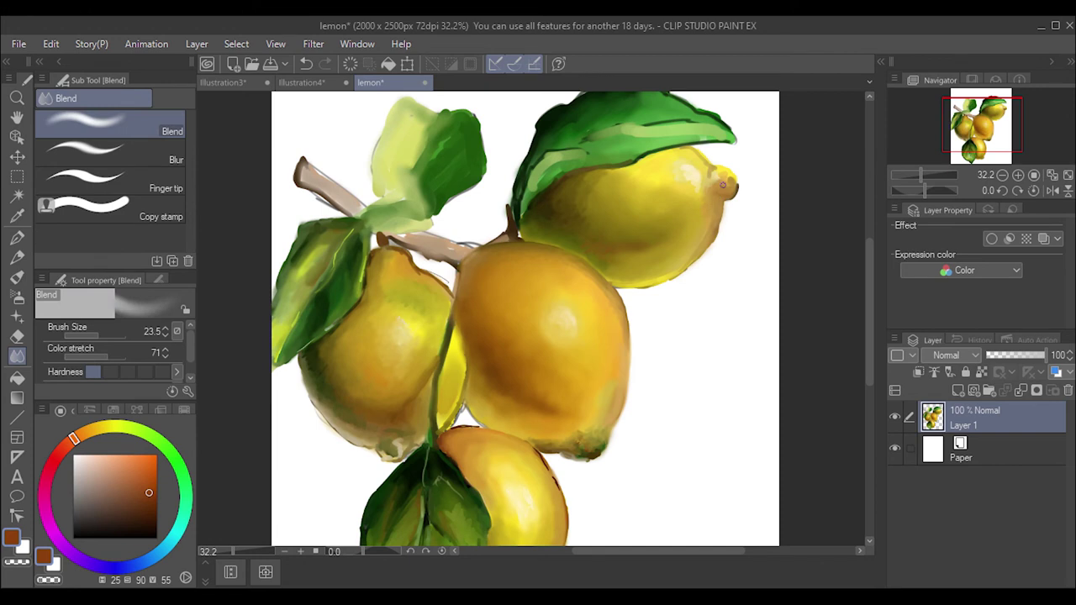
click(144, 522)
click(17, 278)
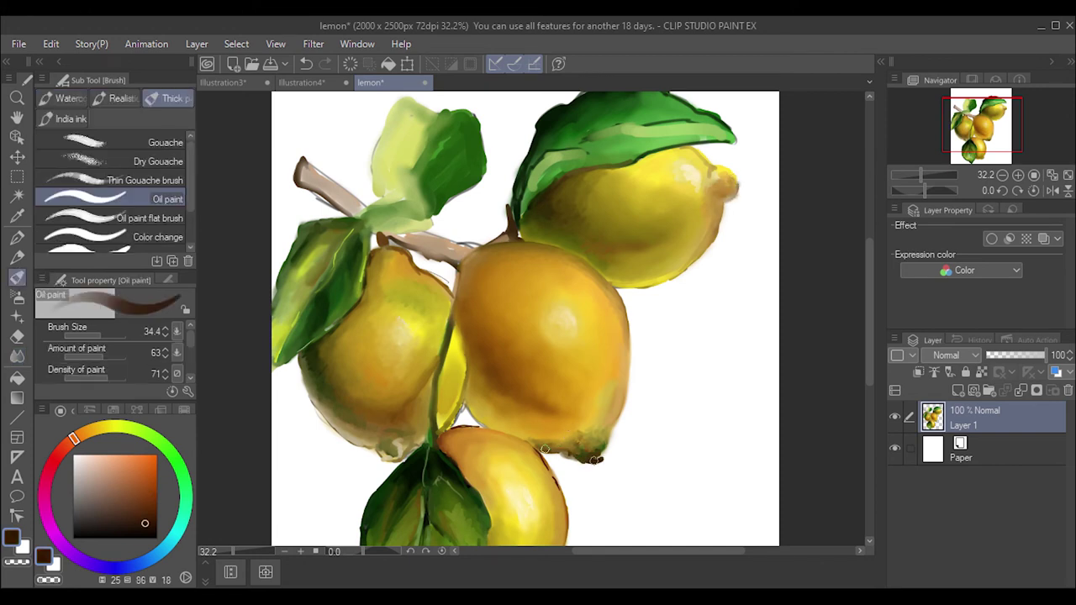
alt+click(603, 458)
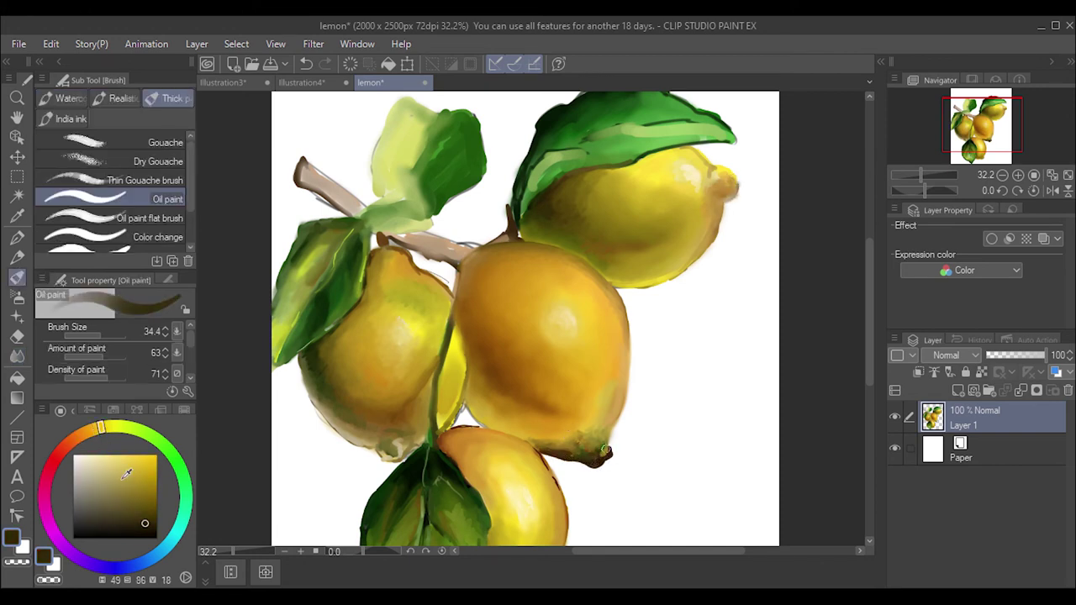
key(j)
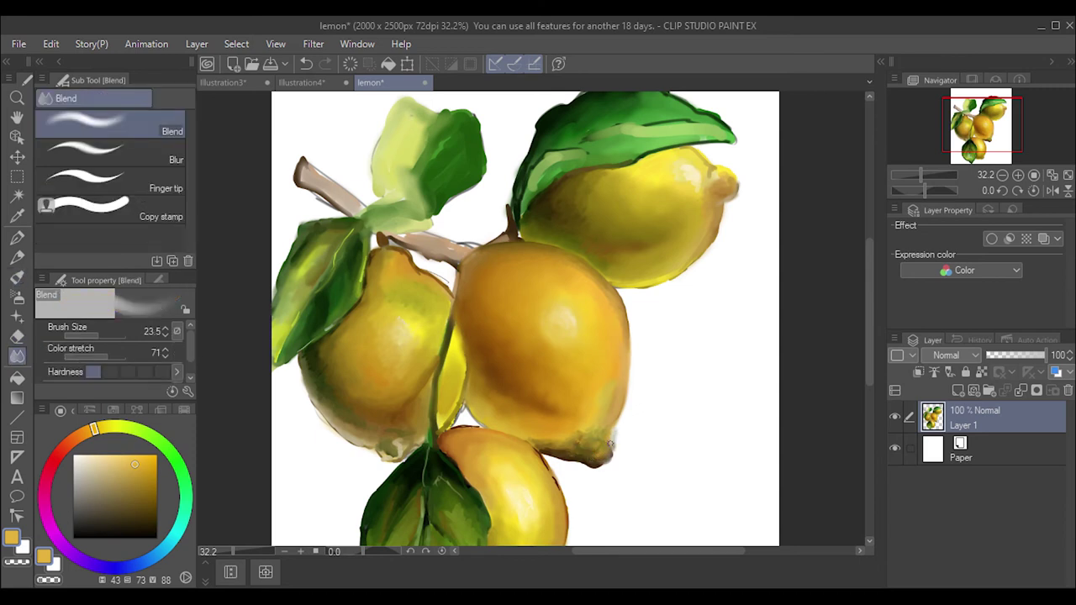
- Sample and adjust greens near the lemon's bottom, settling on a darker green
alt+click(614, 450)
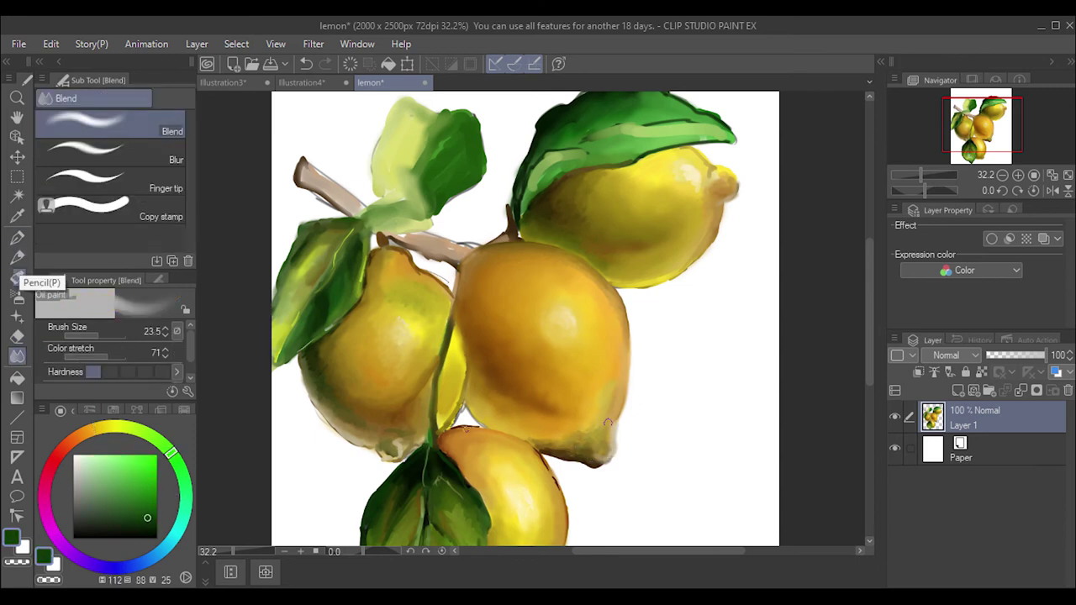
click(17, 277)
key(j)
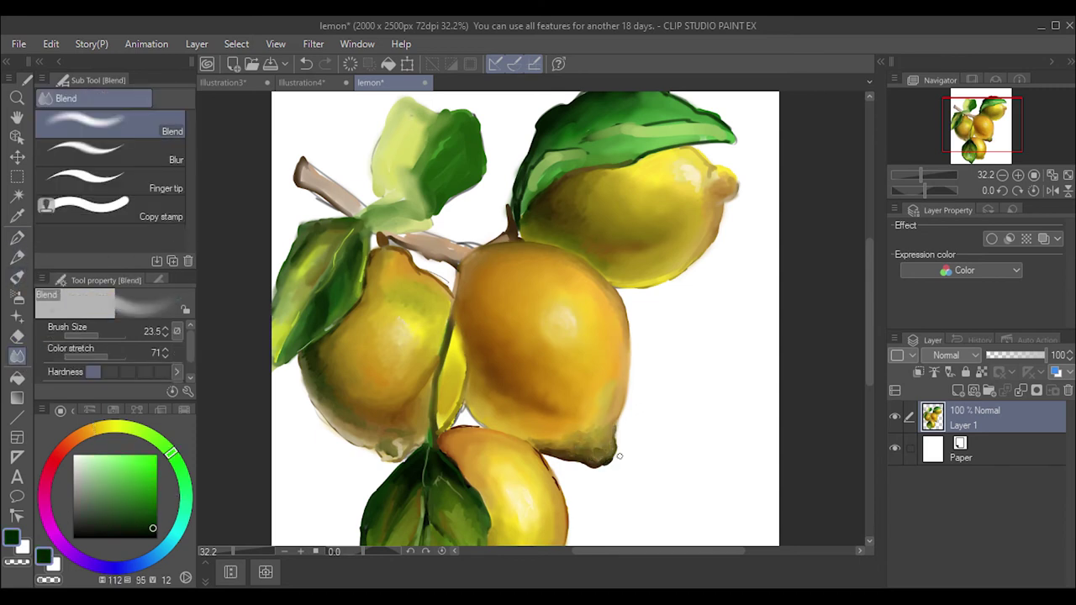
click(17, 277)
key(j)
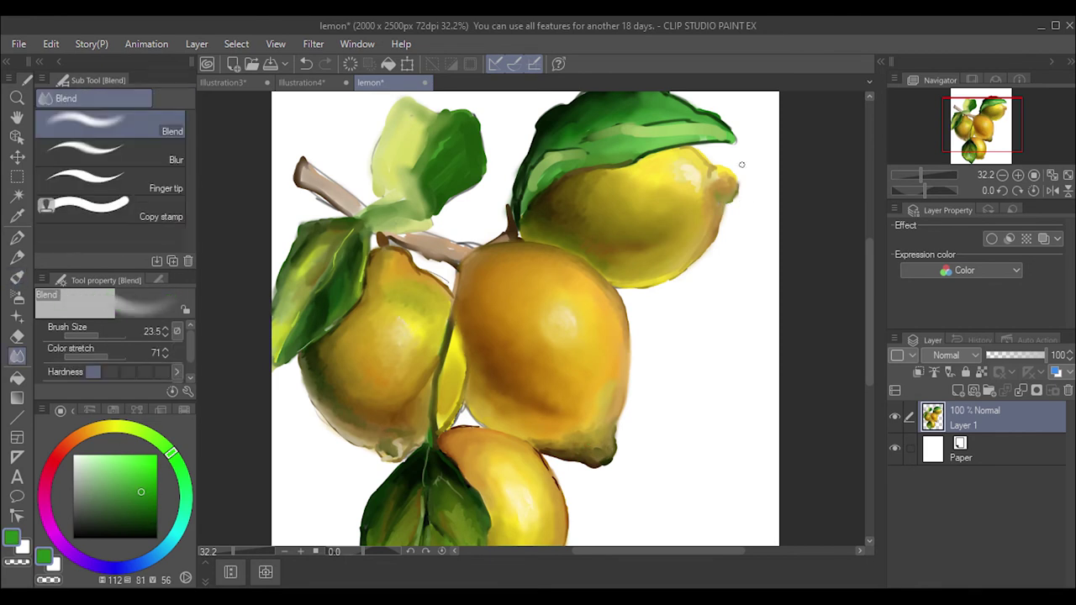
click(147, 519)
- Fill the small top-left leaf with dark green using oil paint at size 50.3
key(b)
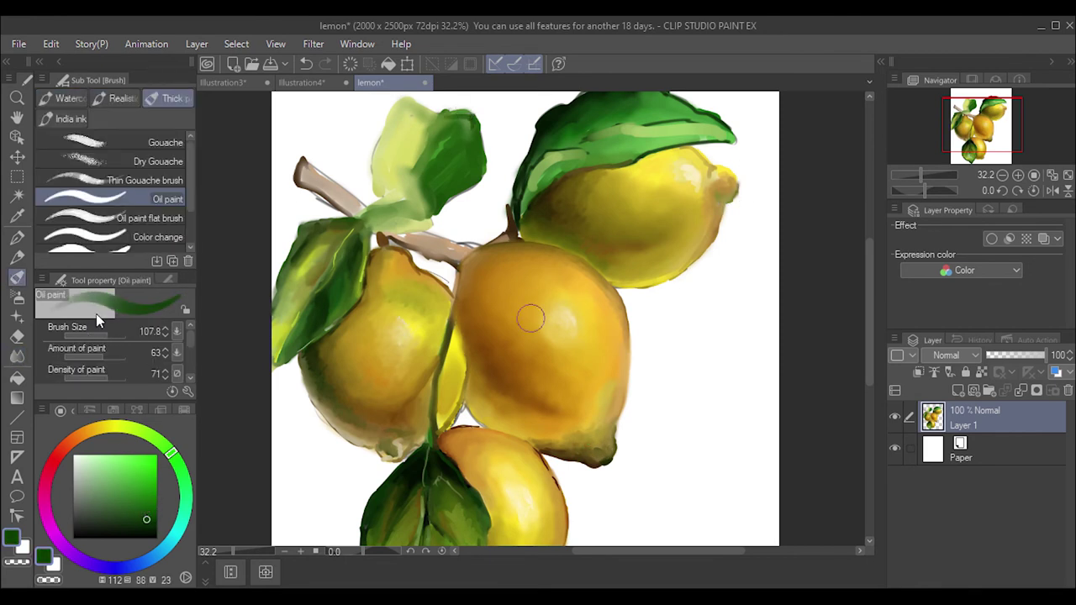
mouse_move(437, 109)
mouse_down()
mouse_move(470, 134)
mouse_move(462, 126)
mouse_up()
alt+click(460, 124)
mouse_move(475, 164)
mouse_down()
mouse_move(460, 125)
mouse_move(424, 110)
mouse_move(429, 214)
mouse_up()
drag(441, 118, 474, 176)
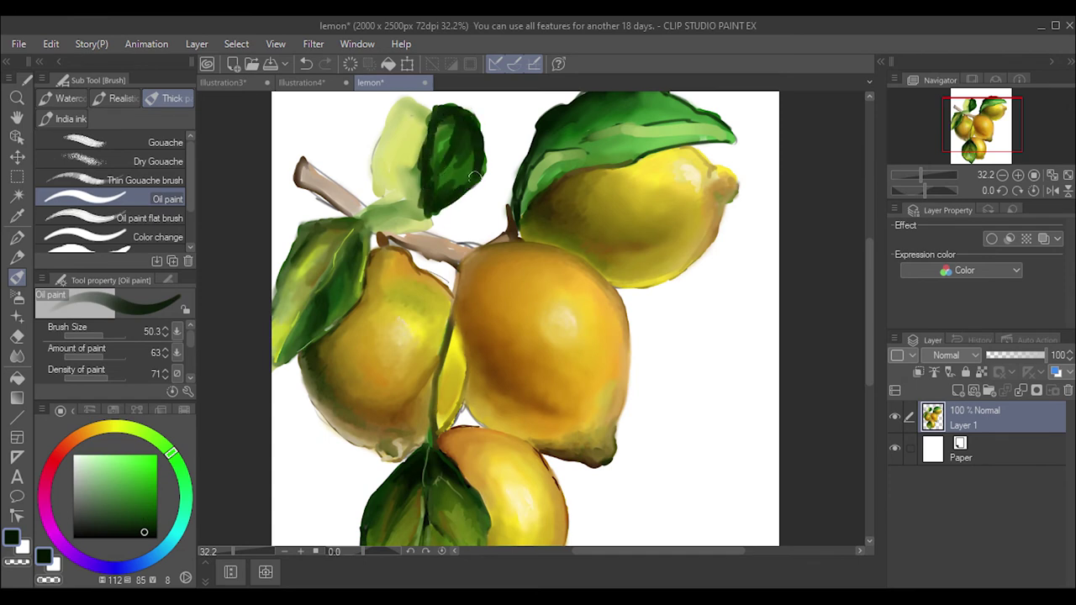
- Paint lighter green, yellow-green and deeper green strokes over the top-left leaf
alt+click(429, 107)
drag(387, 96, 420, 206)
alt+click(391, 168)
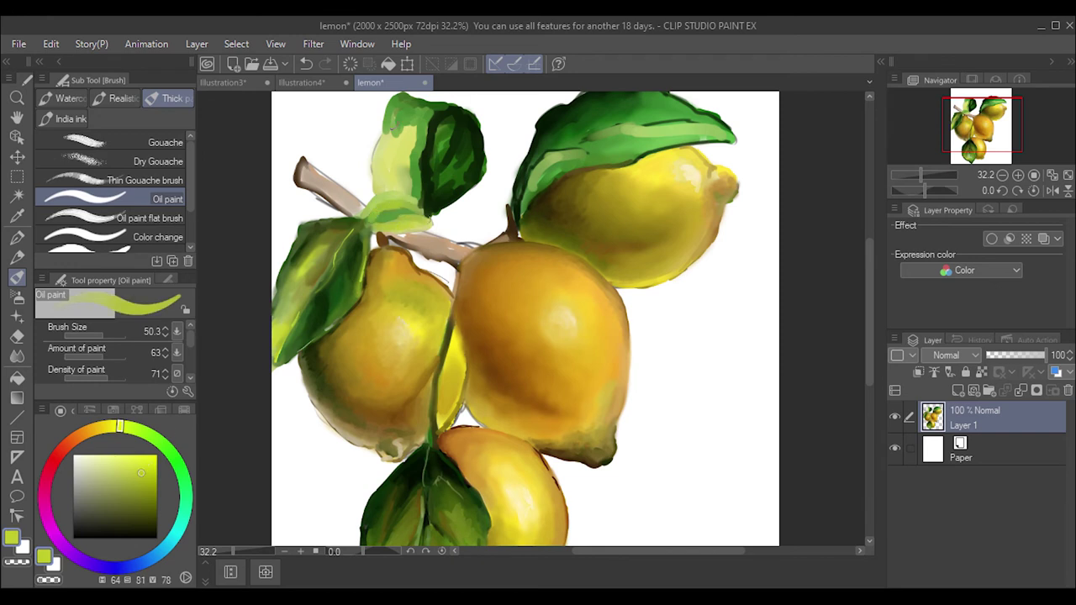
mouse_move(383, 121)
mouse_down()
mouse_move(378, 173)
mouse_move(395, 168)
mouse_up()
alt+click(408, 148)
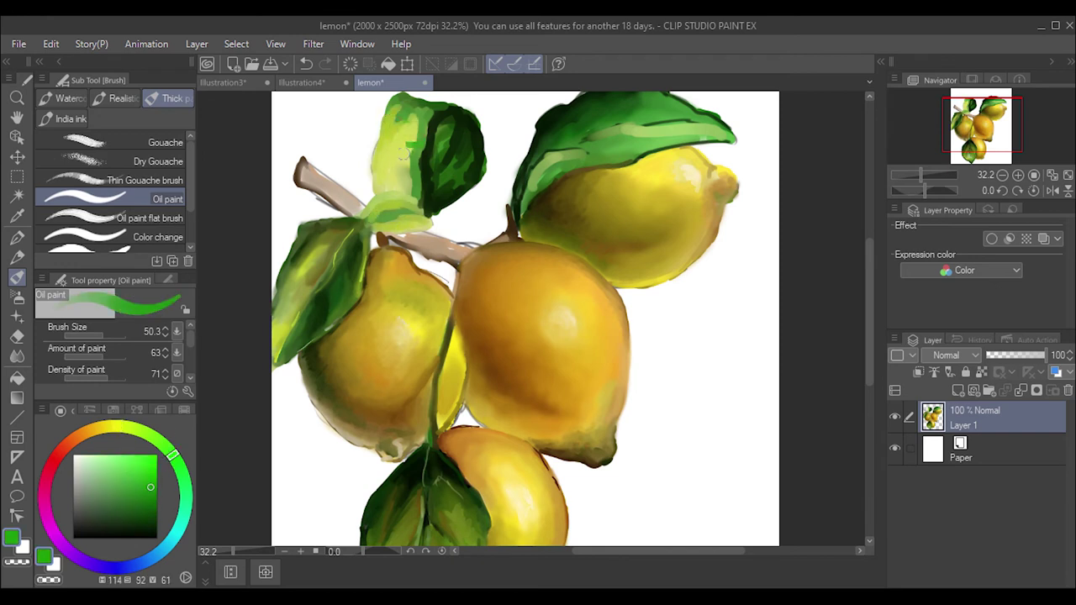
alt+click(446, 168)
mouse_move(405, 117)
mouse_down()
mouse_move(401, 168)
mouse_move(416, 201)
mouse_move(411, 130)
mouse_up()
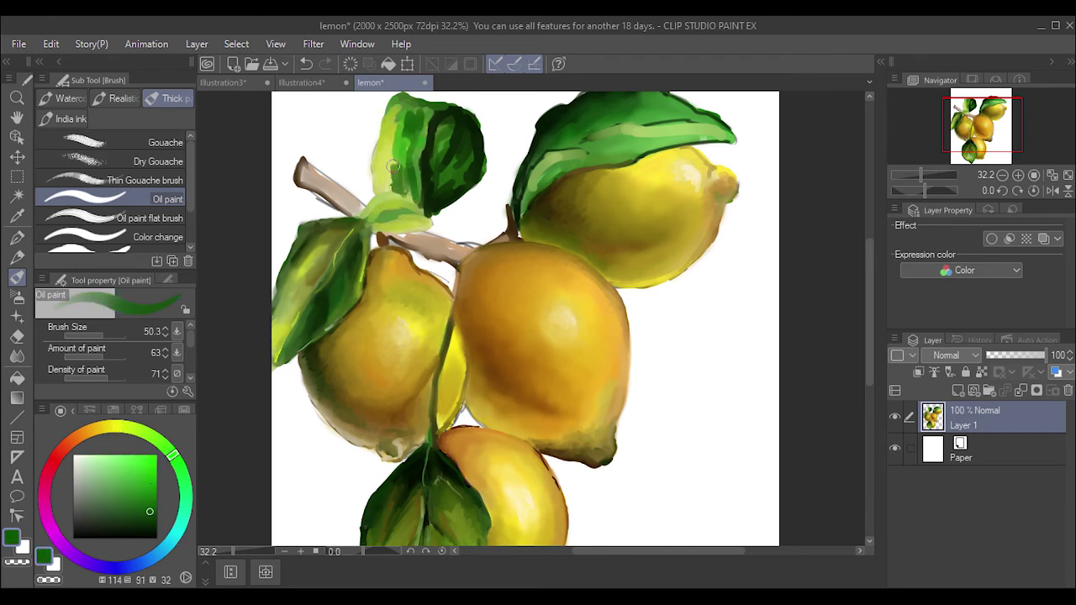
- Blend the top-left leaf and add a dark green stroke on it
key(j)
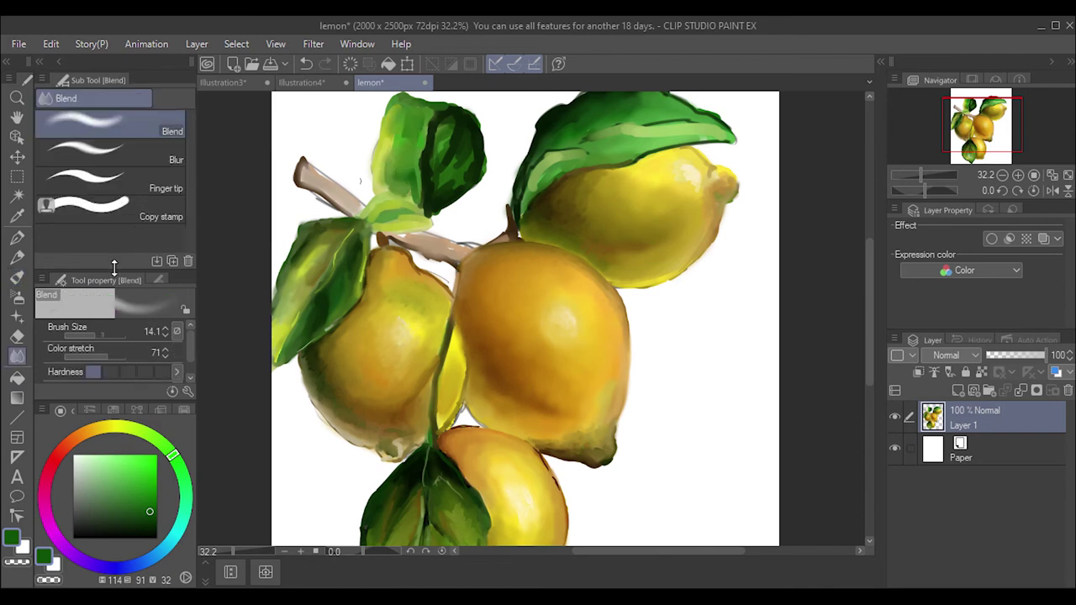
alt+click(418, 160)
key(b)
mouse_move(378, 217)
mouse_down()
mouse_move(419, 220)
mouse_move(378, 220)
mouse_up()
click(155, 410)
click(148, 463)
- Cover the top-left leaf's left side with pale yellow-green oil paint
key(j)
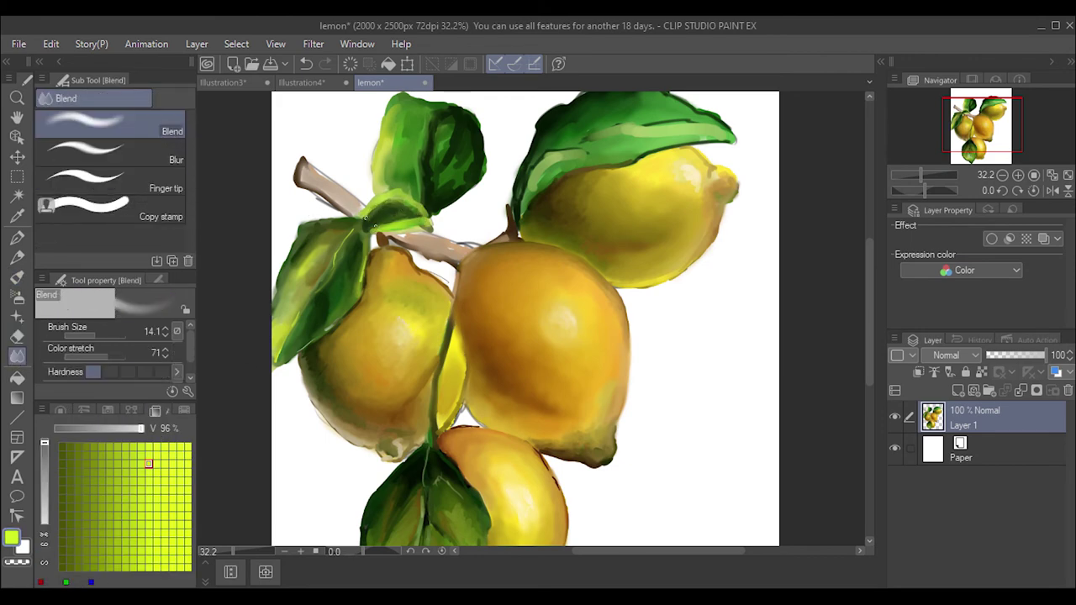
click(60, 410)
click(104, 462)
click(155, 410)
key(b)
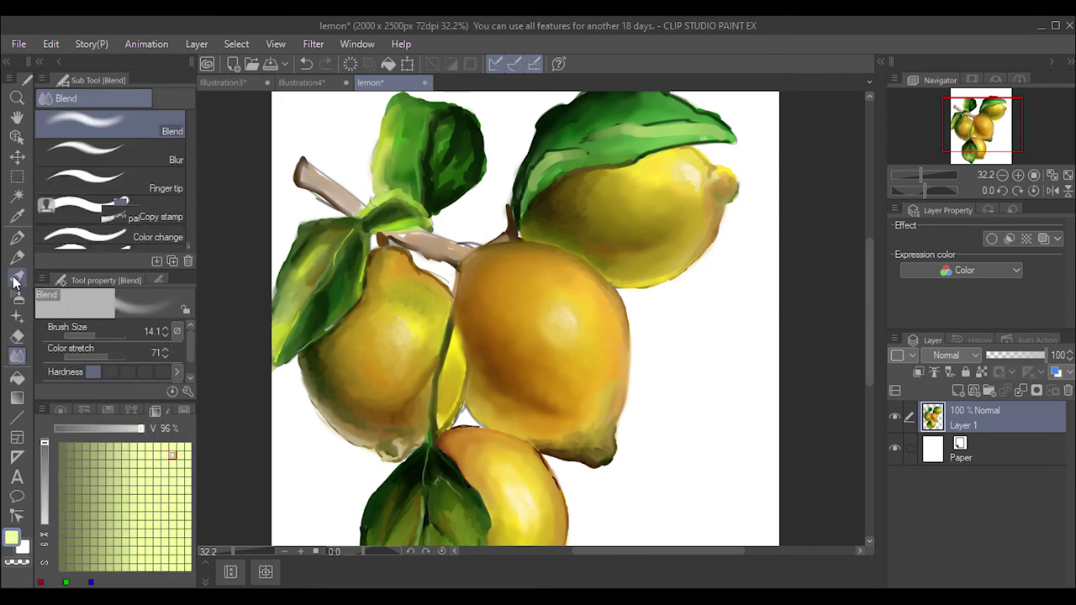
drag(391, 92, 388, 186)
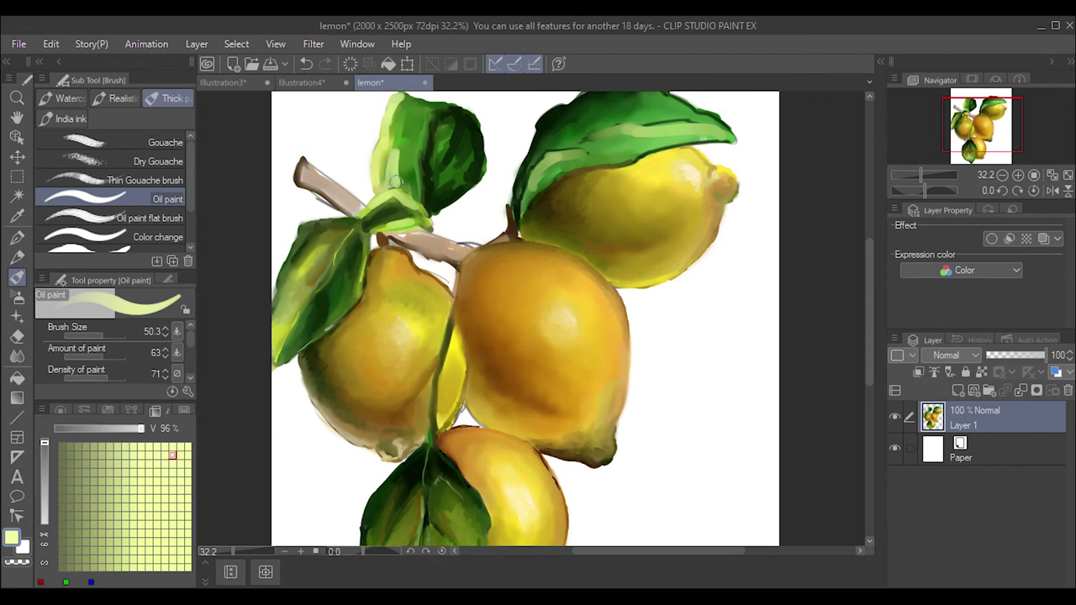
drag(425, 147, 402, 95)
- Soften the leaf's colours with a size 30.3 blend and lighten its dark right edge
key(j)
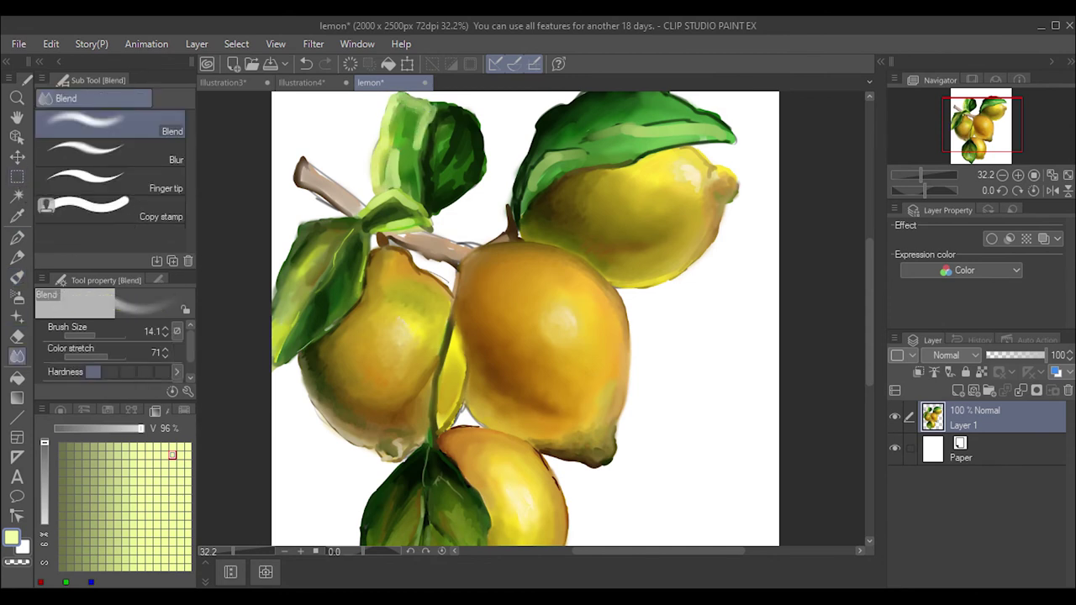
click(131, 336)
mouse_move(414, 109)
mouse_down()
mouse_move(395, 135)
mouse_move(403, 187)
mouse_move(428, 137)
mouse_up()
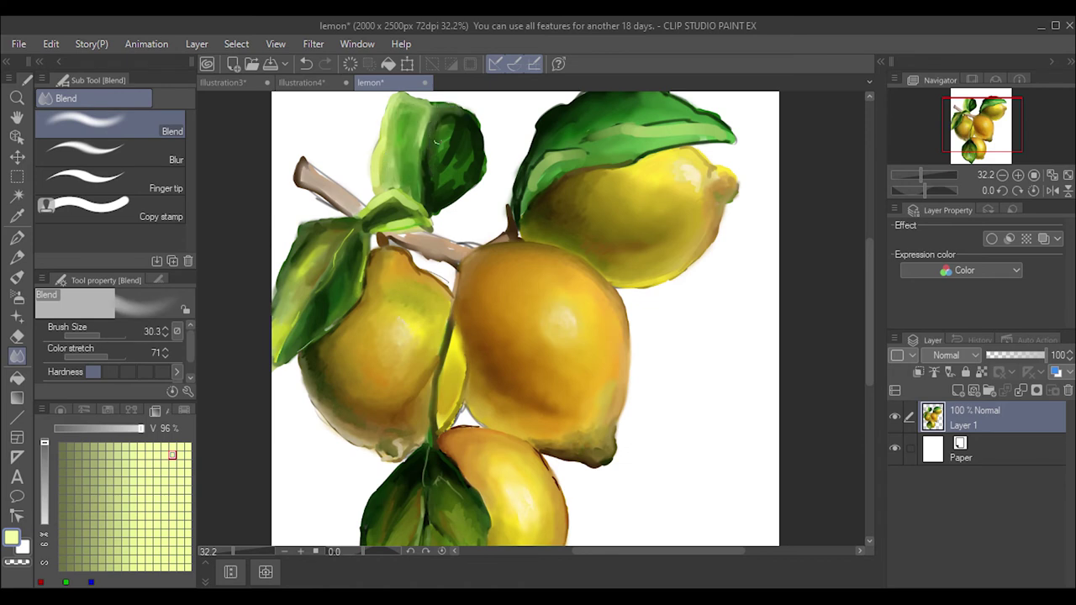
key(b)
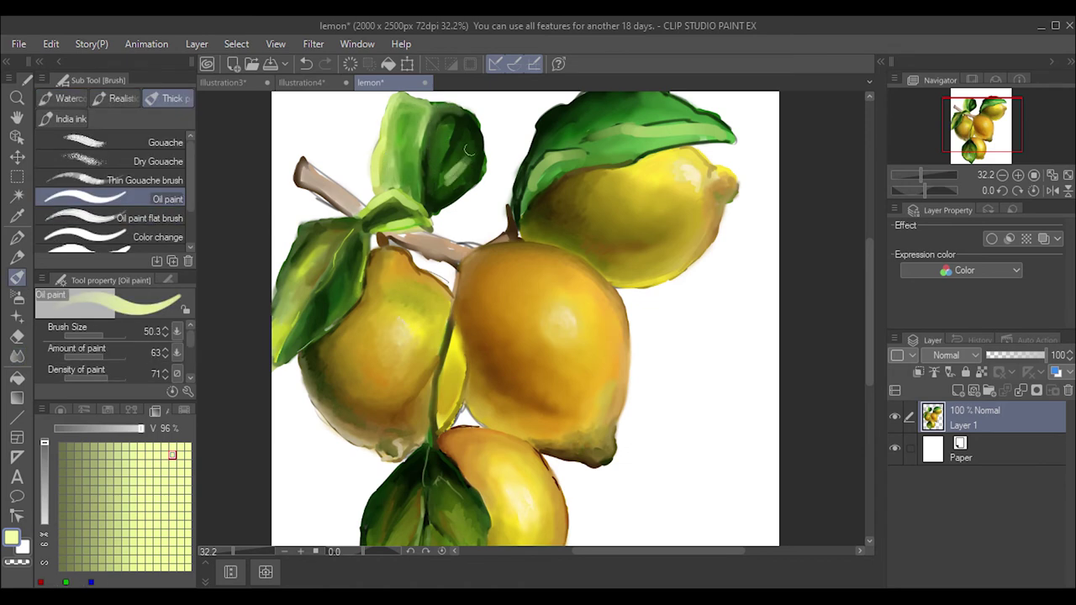
drag(467, 150, 478, 137)
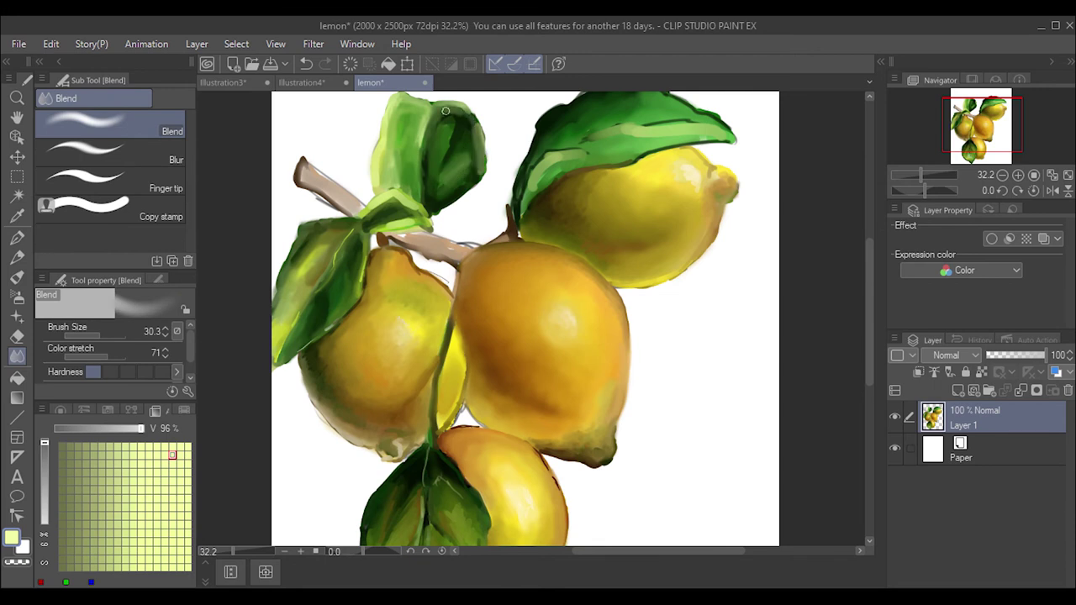
- Thin the pen slightly, then ready the oil paint brush at about size 23.5
key(p)
key(bracketleft)
key(bracketleft)
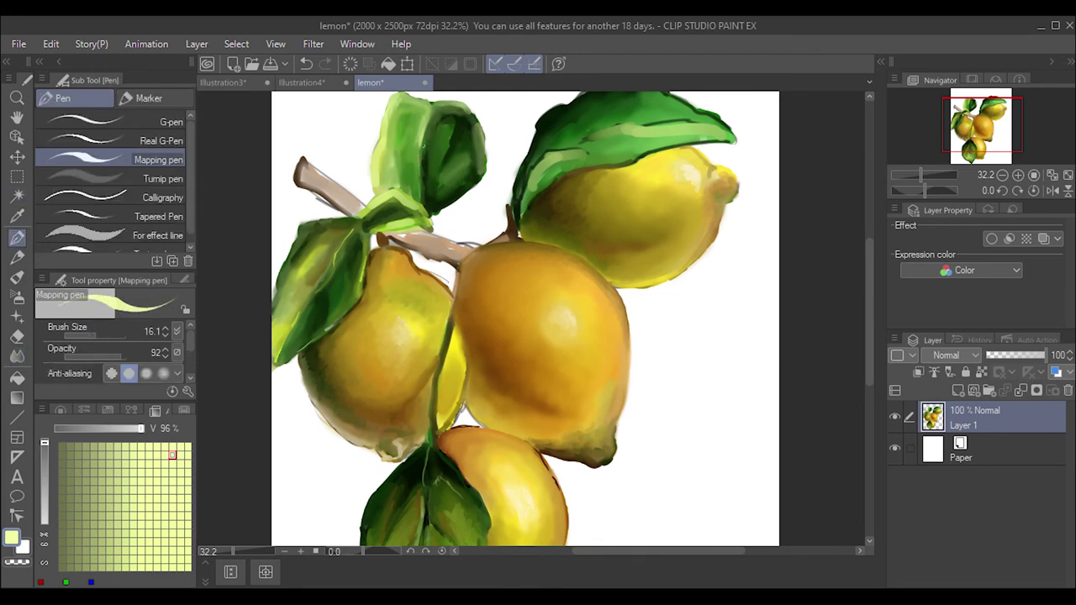
key(j)
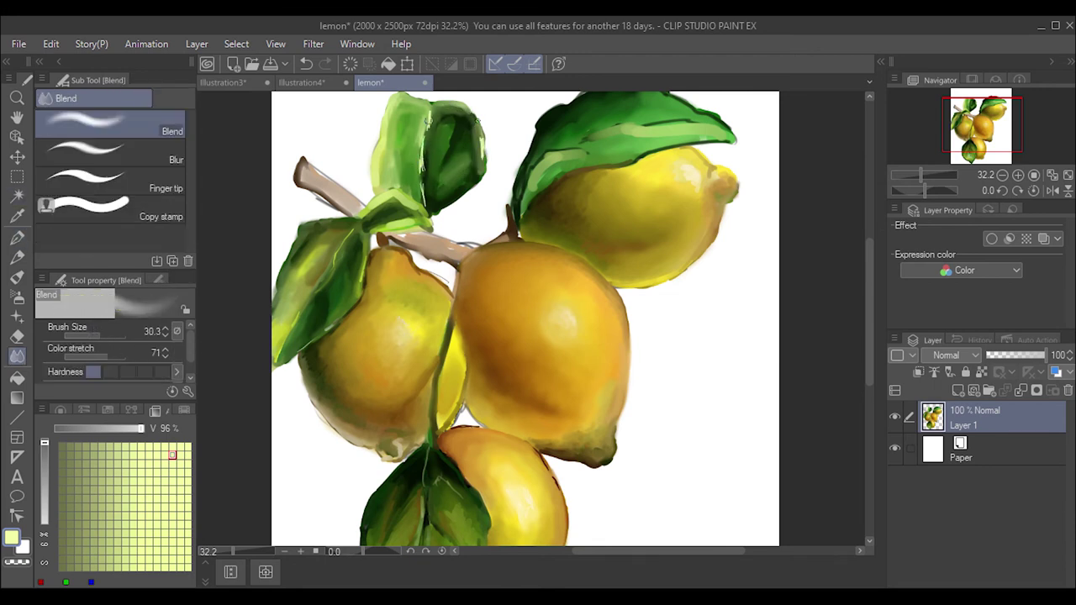
key(b)
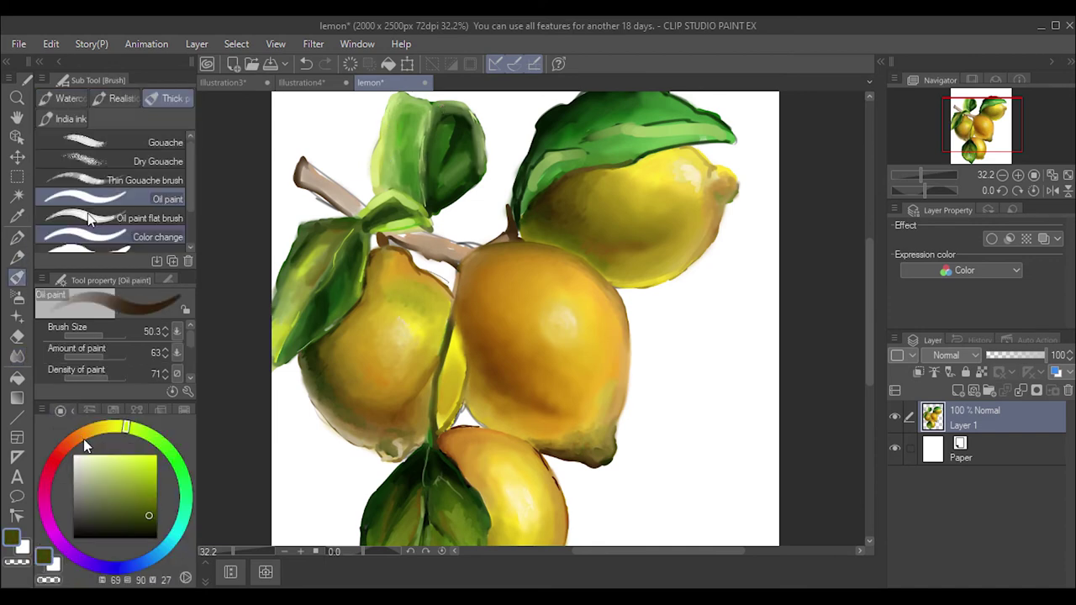
key(bracketright)
key(bracketright)
key(bracketright)
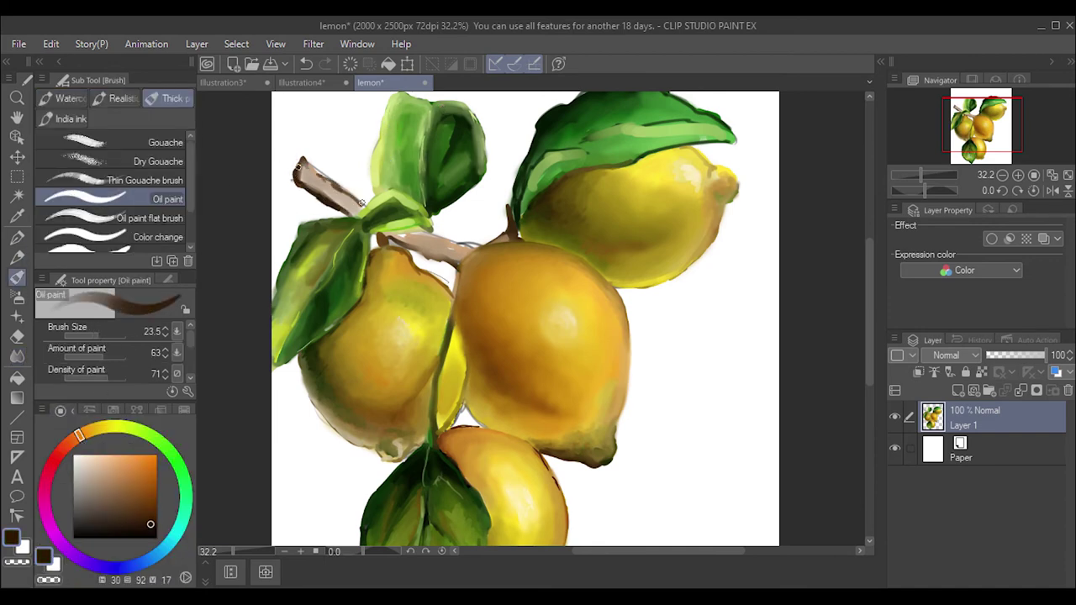
- Paint tan and dark brown strokes along the upper stem, darkening it near the middle lemon
drag(360, 206, 305, 162)
key(j)
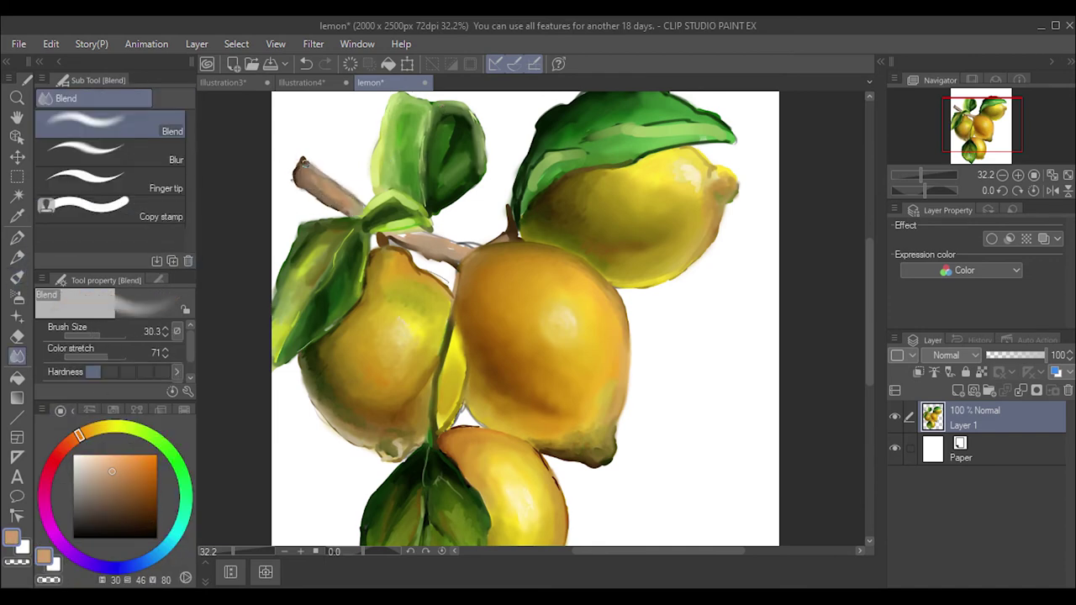
alt+click(302, 162)
key(b)
drag(475, 245, 395, 239)
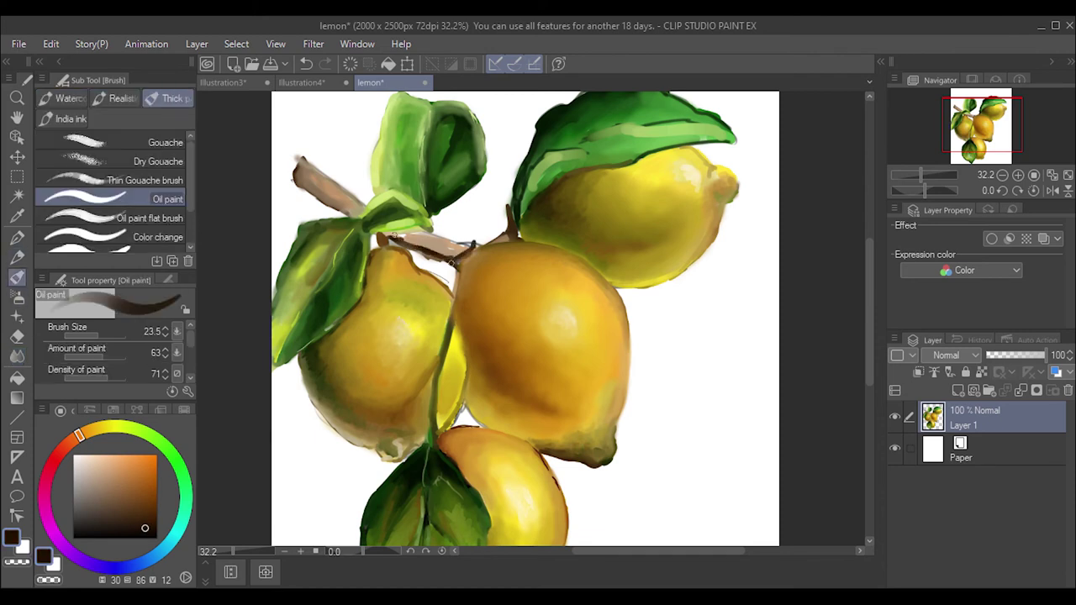
alt+click(473, 247)
drag(489, 253, 450, 254)
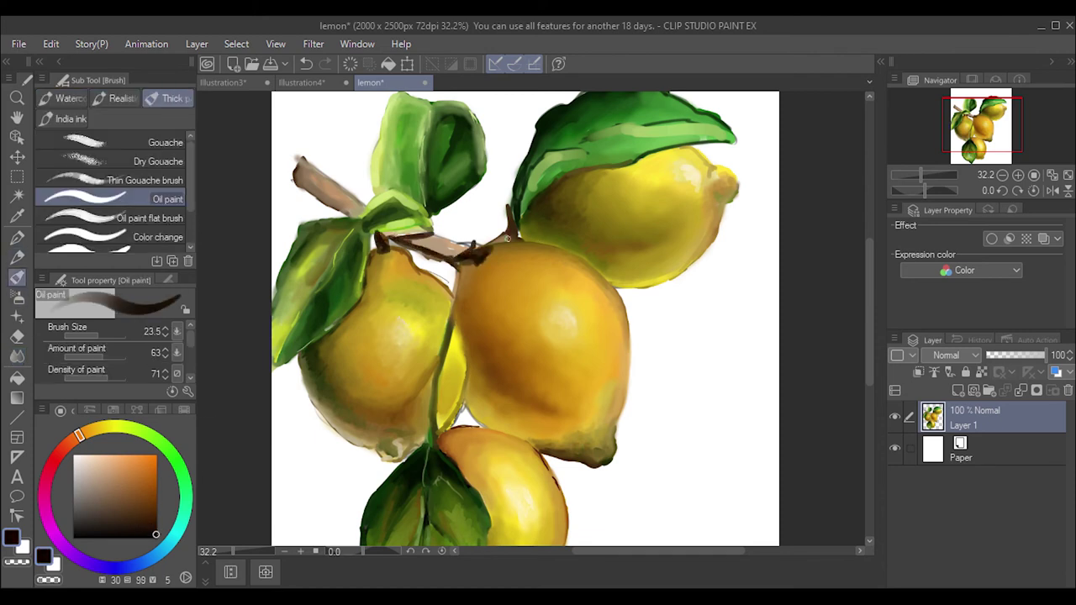
- Paint dark green where the stem meets the lemon, then a dark grey patch at top-left
click(126, 322)
alt+click(507, 220)
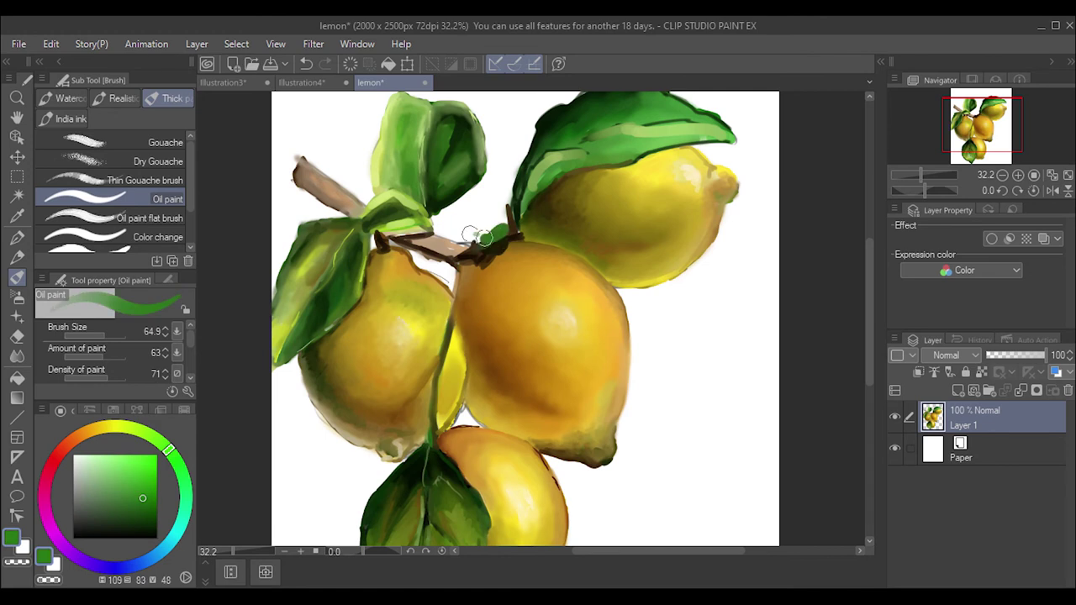
mouse_move(509, 225)
mouse_down()
mouse_move(467, 250)
mouse_move(460, 286)
mouse_move(442, 257)
mouse_move(509, 239)
mouse_move(464, 286)
mouse_up()
key(j)
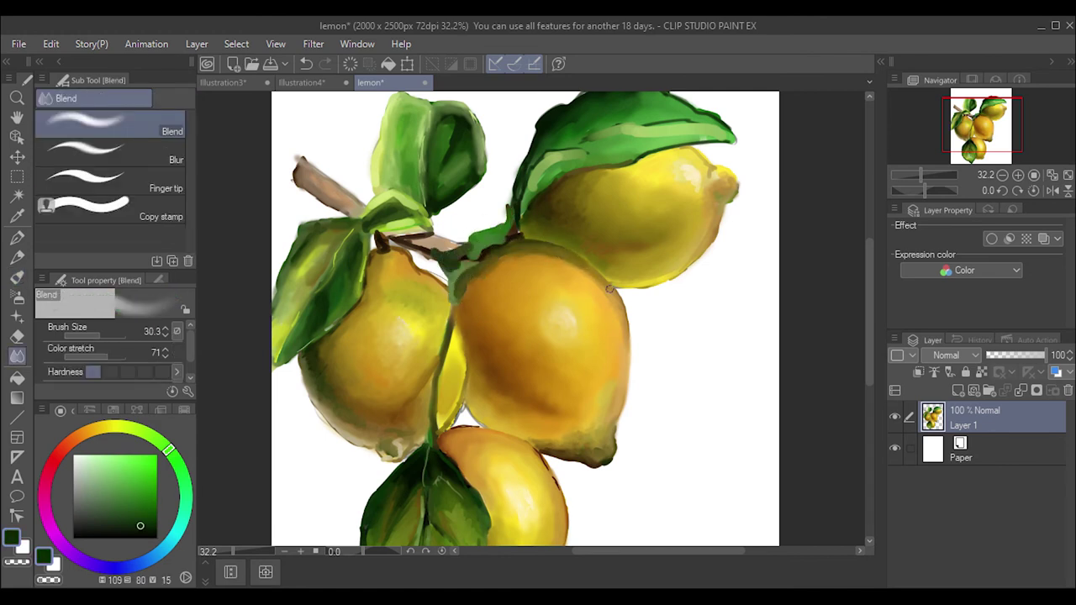
click(79, 513)
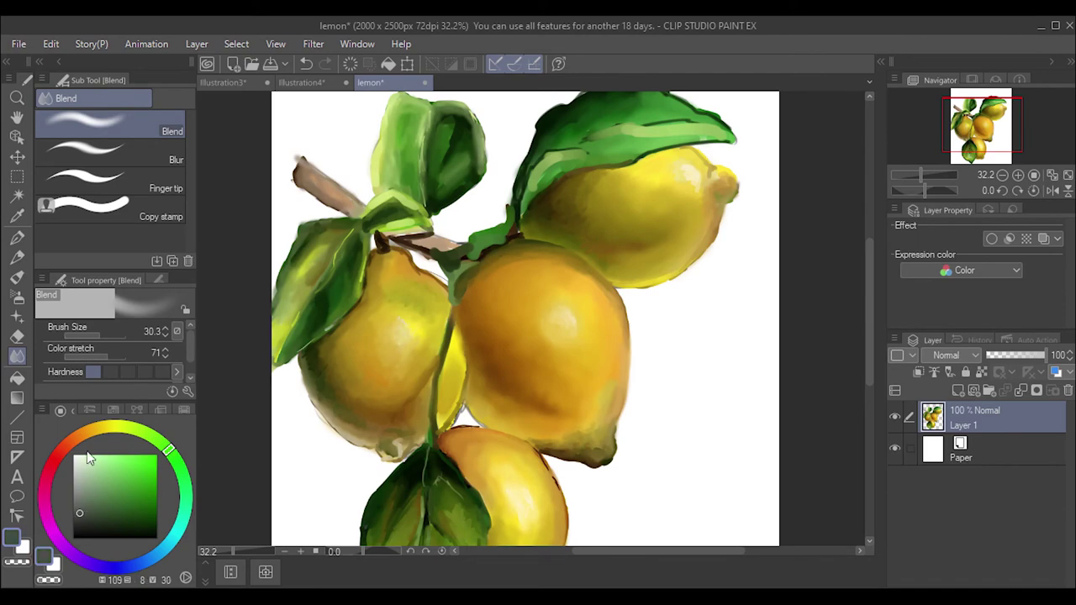
click(16, 277)
drag(295, 114, 321, 105)
- Build up grey and grey-brown shadow strokes across the lower-right background
click(155, 410)
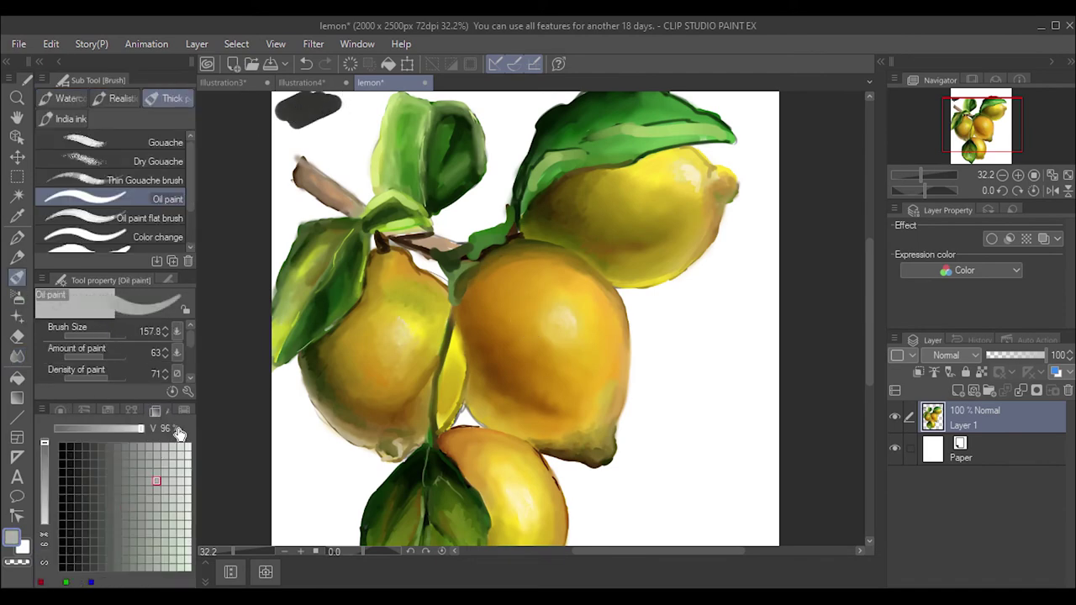
mouse_move(756, 529)
mouse_down()
mouse_move(702, 513)
mouse_move(689, 454)
mouse_move(643, 534)
mouse_up()
scroll(689, 454, down, 2)
click(105, 515)
click(131, 410)
click(160, 522)
mouse_move(673, 454)
mouse_down()
mouse_move(683, 515)
mouse_move(614, 538)
mouse_up()
drag(672, 521, 680, 370)
drag(684, 471, 689, 285)
drag(664, 487, 663, 323)
- Shade near-black and grey background below the bottom leaf and beside the left lemon
click(63, 548)
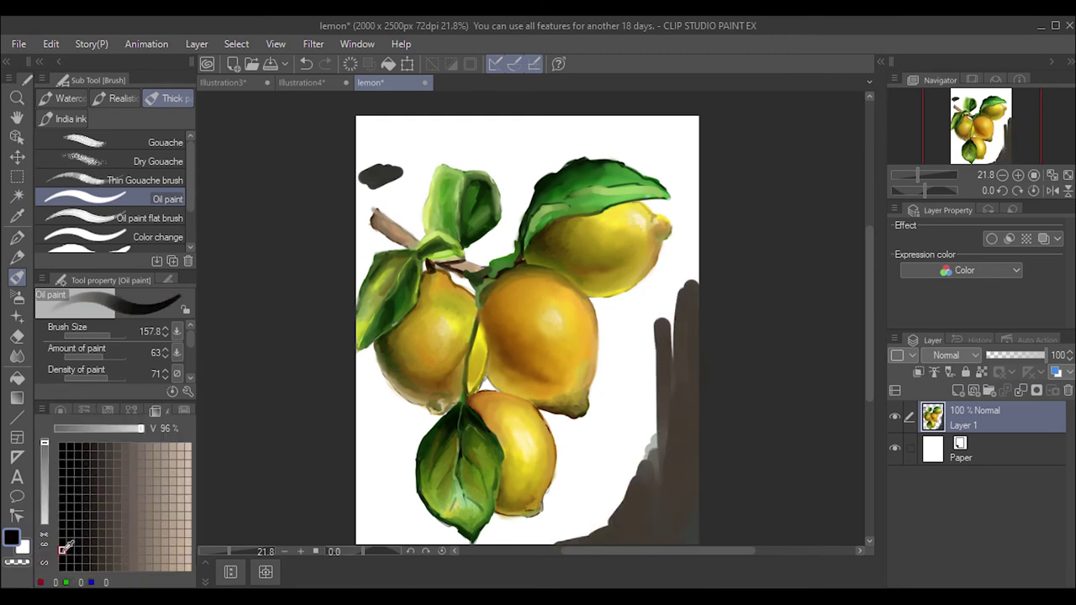
mouse_move(416, 458)
mouse_down()
mouse_move(395, 512)
mouse_move(426, 510)
mouse_move(449, 531)
mouse_up()
mouse_move(395, 504)
mouse_down()
mouse_move(420, 441)
mouse_move(370, 368)
mouse_move(416, 412)
mouse_up()
click(77, 540)
click(101, 524)
mouse_move(369, 361)
mouse_down()
mouse_move(404, 414)
mouse_move(369, 399)
mouse_move(384, 399)
mouse_move(374, 433)
mouse_up()
alt+click(374, 394)
mouse_move(361, 383)
mouse_down()
mouse_move(378, 446)
mouse_move(406, 408)
mouse_move(371, 414)
mouse_move(371, 429)
mouse_up()
- Paint wide beige strokes across the top-left with the brush enlarged to about 34
key(j)
click(17, 277)
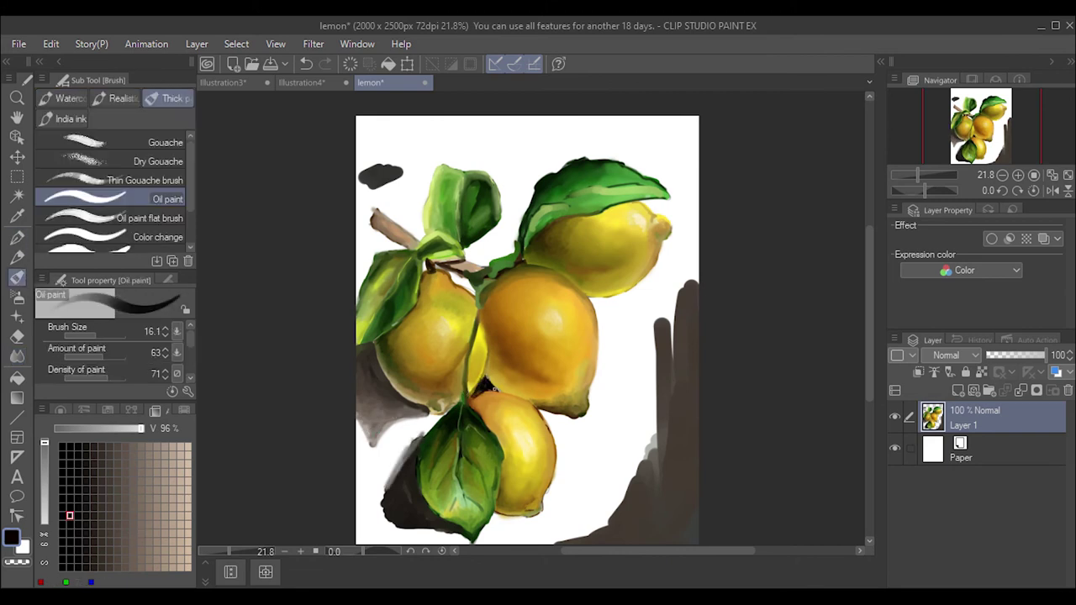
drag(475, 290, 475, 294)
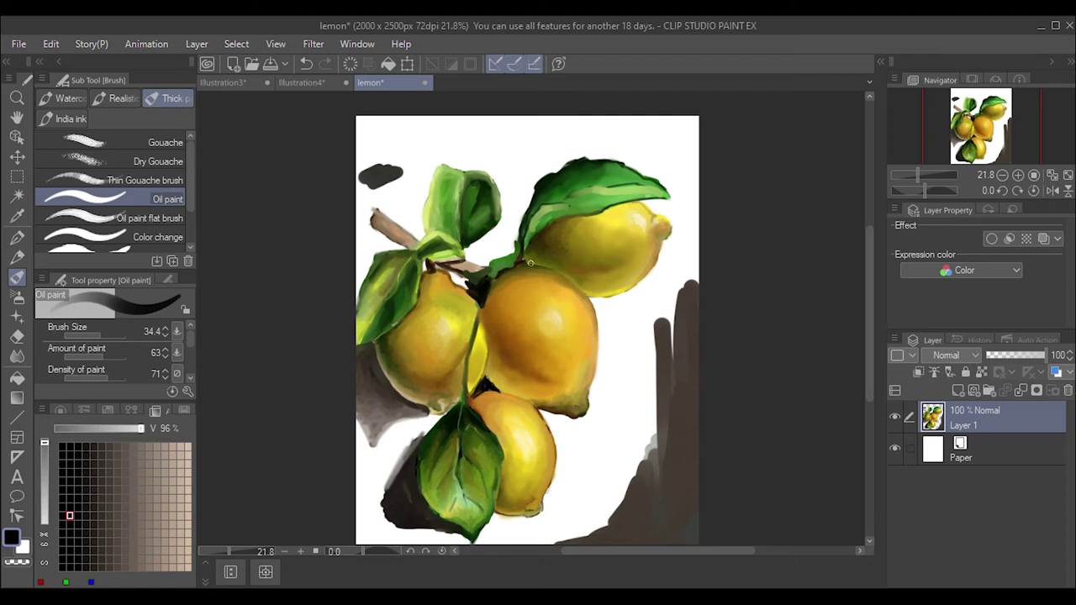
click(172, 455)
mouse_move(395, 152)
mouse_down()
mouse_move(473, 118)
mouse_move(361, 168)
mouse_up()
drag(458, 128, 365, 189)
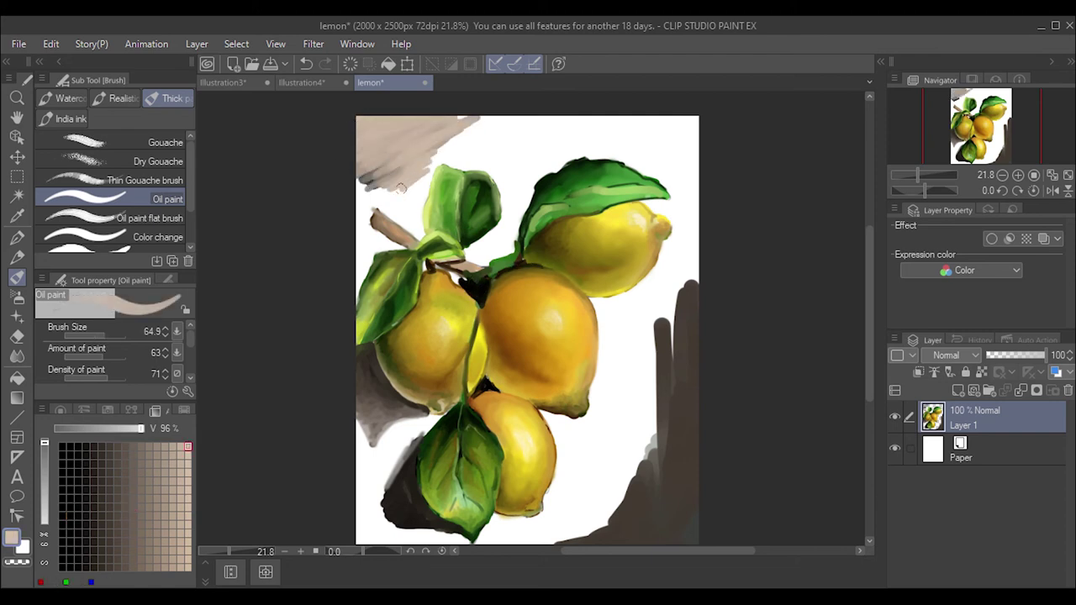
drag(407, 156, 357, 180)
- Add beige near the top right and grey shadow around the branch and upper-left leaf
click(60, 411)
mouse_move(546, 118)
mouse_down()
mouse_move(485, 158)
mouse_move(639, 126)
mouse_move(362, 134)
mouse_move(352, 102)
mouse_up()
click(155, 410)
click(188, 446)
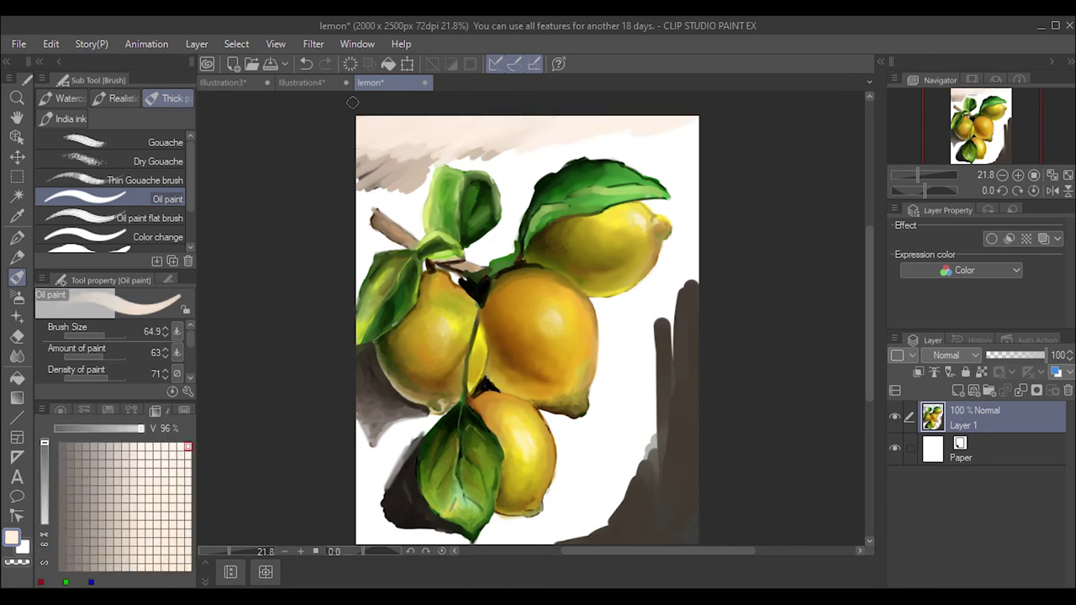
alt+click(374, 172)
drag(382, 159, 342, 194)
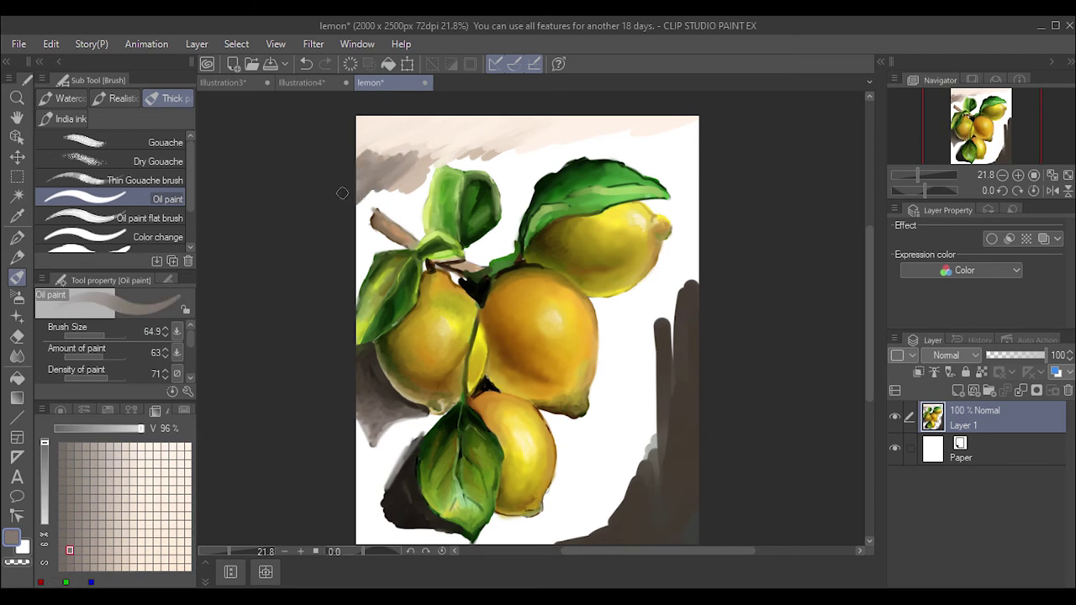
drag(407, 184, 346, 202)
drag(402, 156, 319, 211)
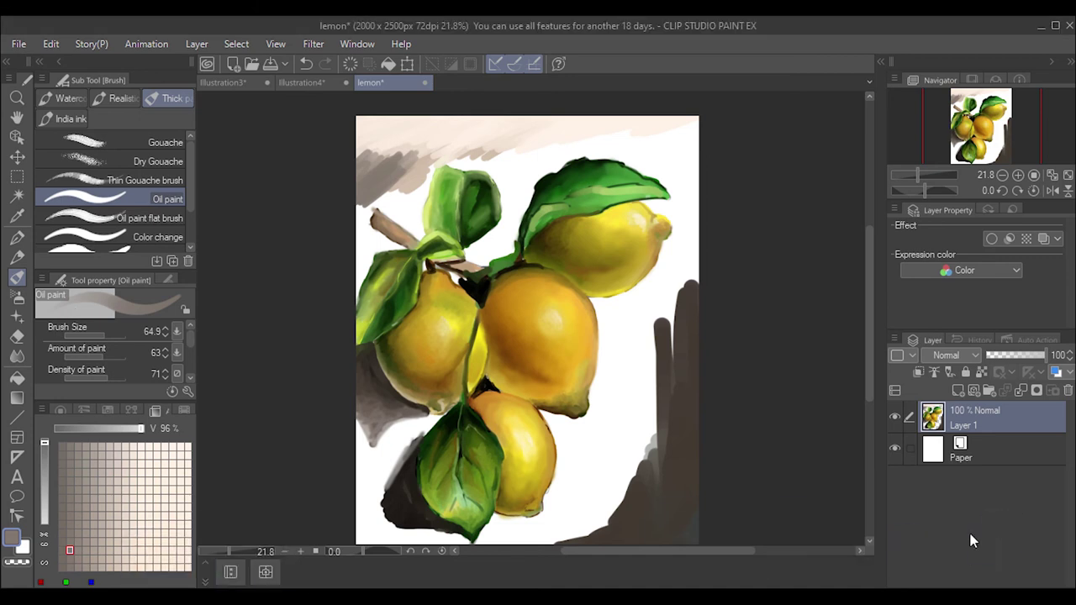
mouse_move(361, 147)
mouse_down()
mouse_move(420, 201)
mouse_move(406, 220)
mouse_move(374, 198)
mouse_move(385, 241)
mouse_move(365, 245)
mouse_up()
alt+click(365, 245)
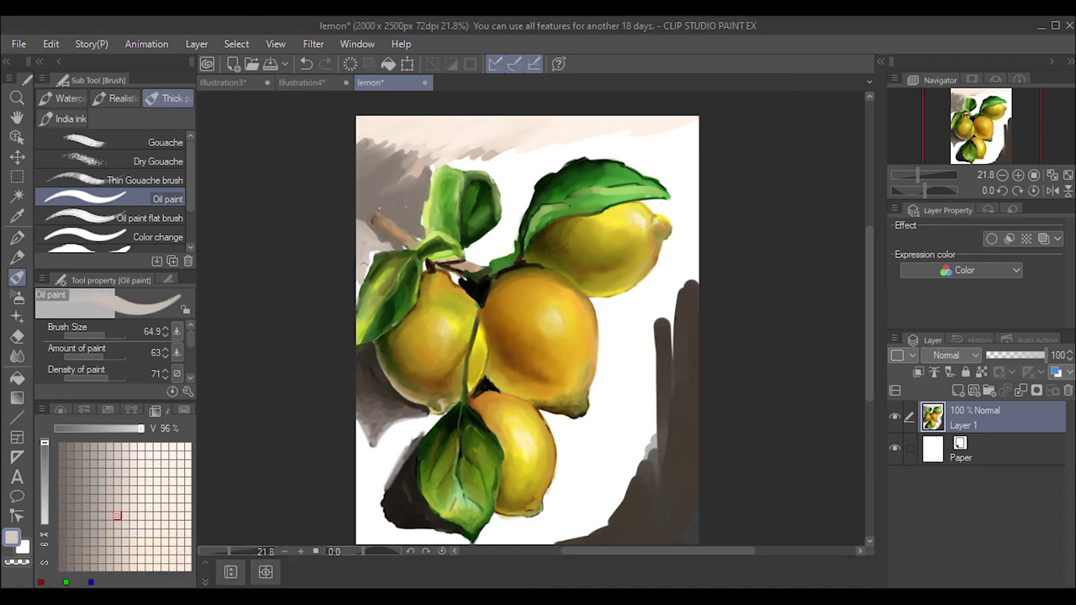
- Try auto-selecting the white background by colour, then undo the selection
key(p)
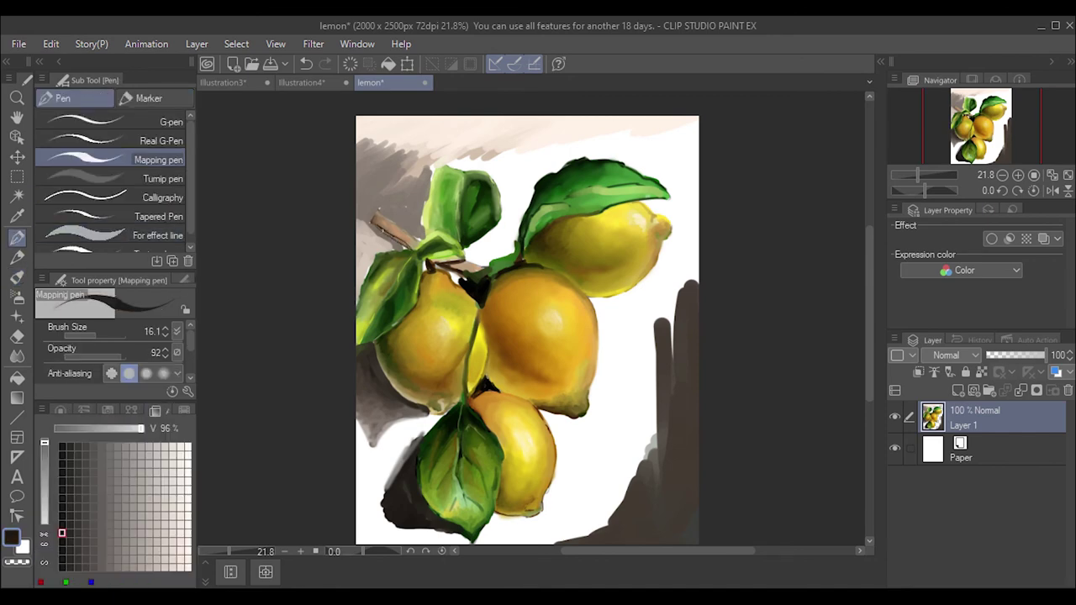
key(w)
click(486, 260)
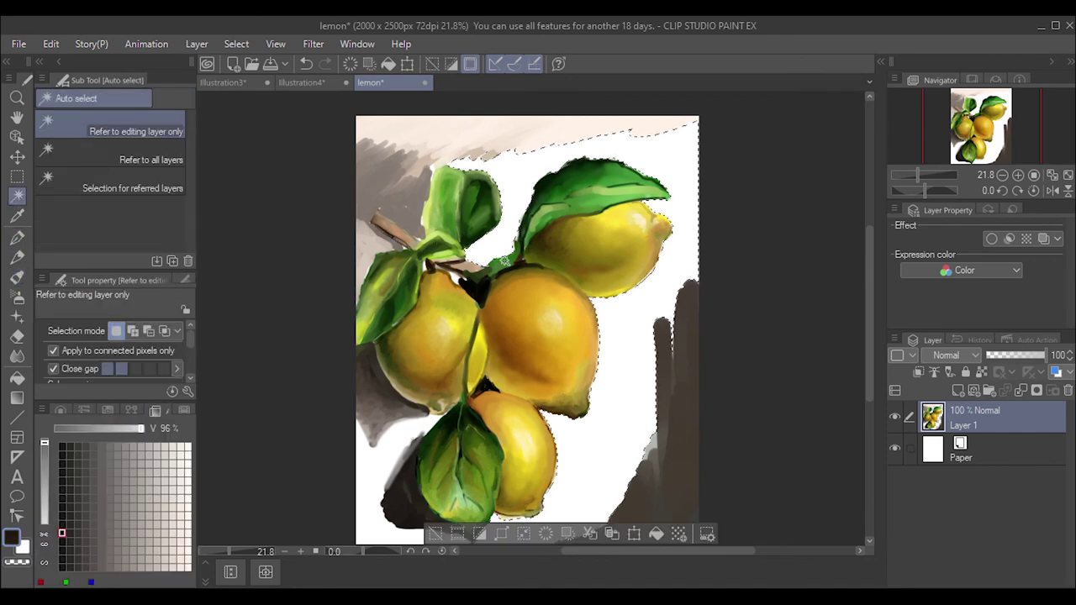
key(ctrl+z)
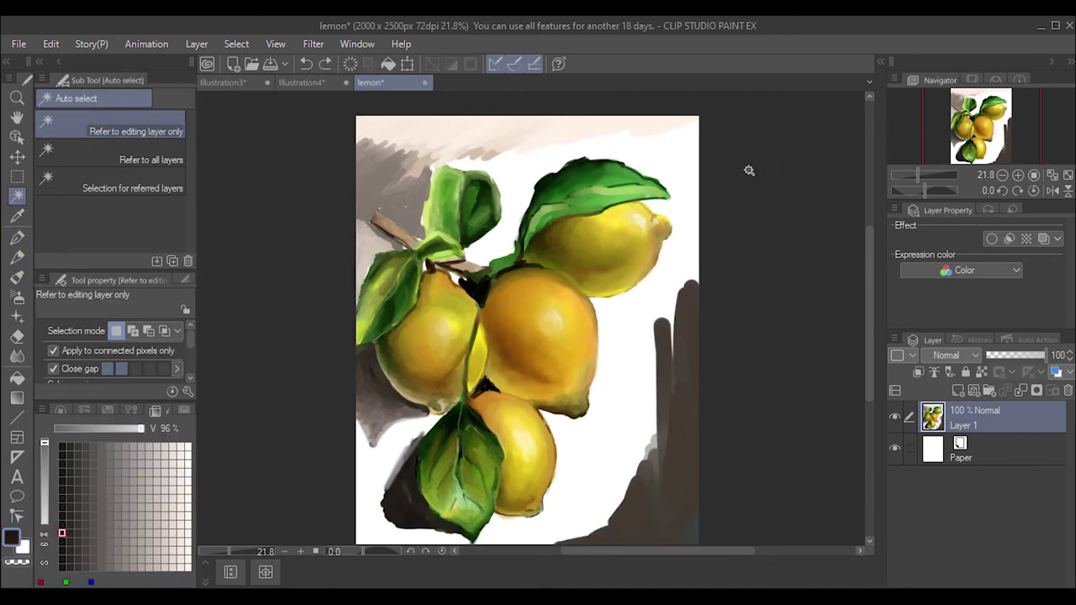
click(13, 272)
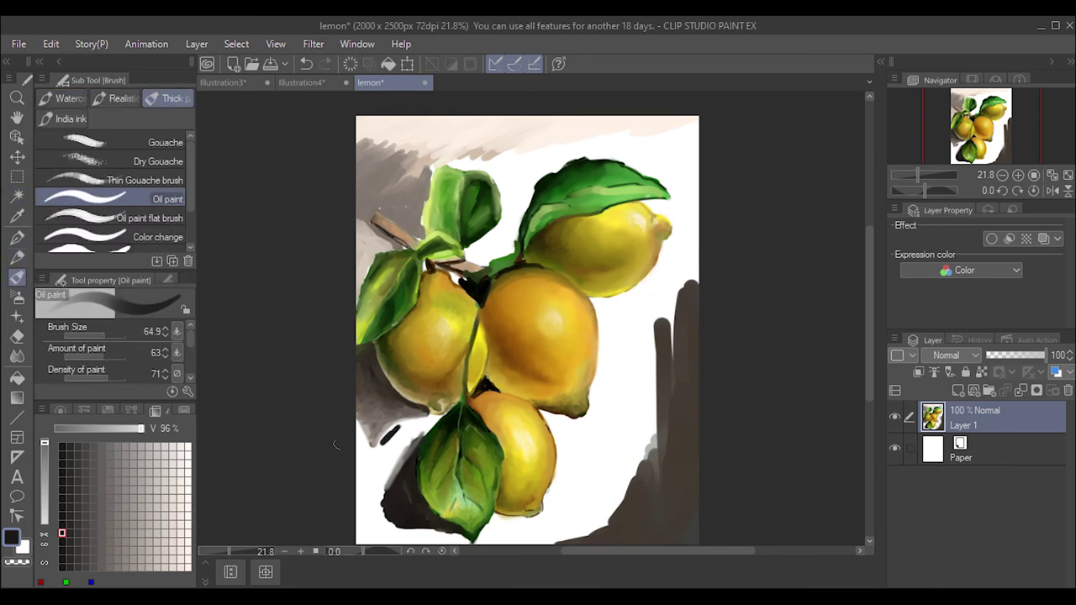
- Paint darker grey over the lower-left background with the oil brush at size 95
click(164, 499)
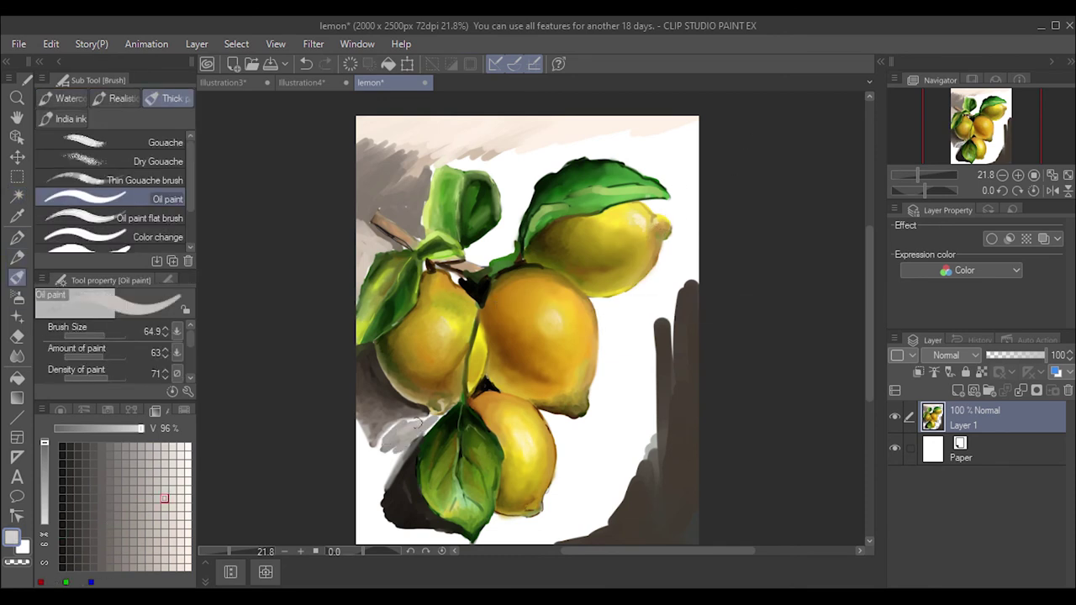
alt+click(391, 449)
drag(88, 335, 109, 336)
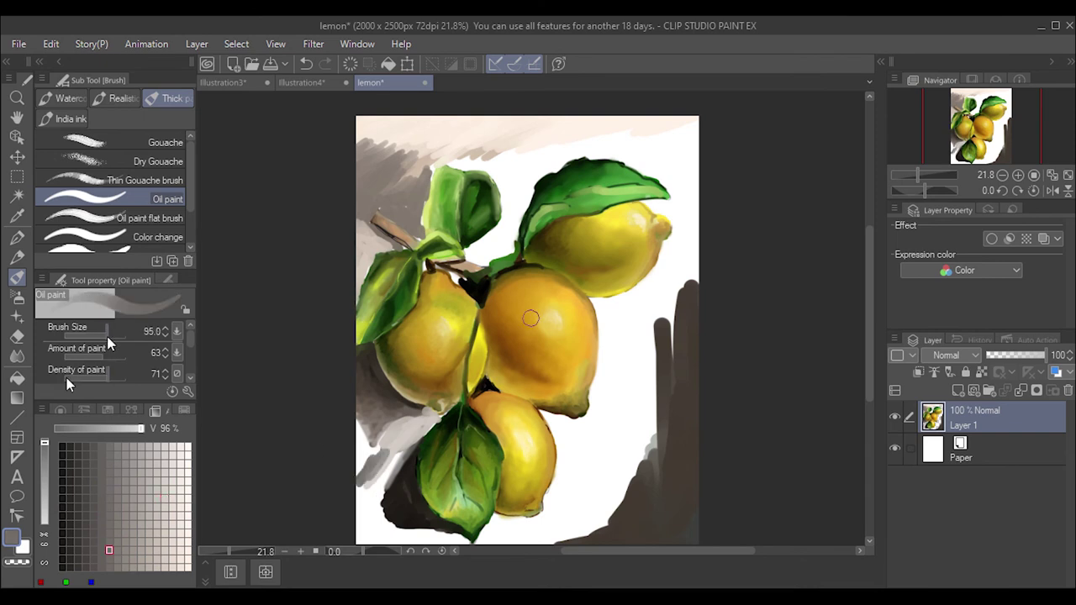
drag(375, 446, 361, 513)
drag(387, 470, 363, 521)
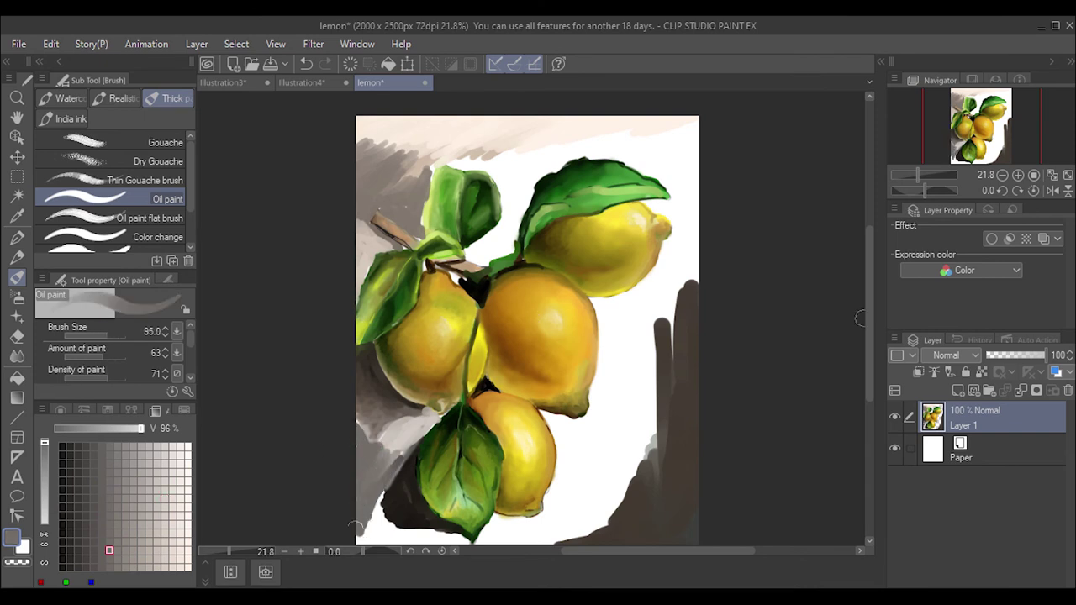
scroll(866, 322, down, 1)
mouse_move(395, 487)
mouse_down()
mouse_move(358, 514)
mouse_move(446, 513)
mouse_move(377, 510)
mouse_move(380, 462)
mouse_up()
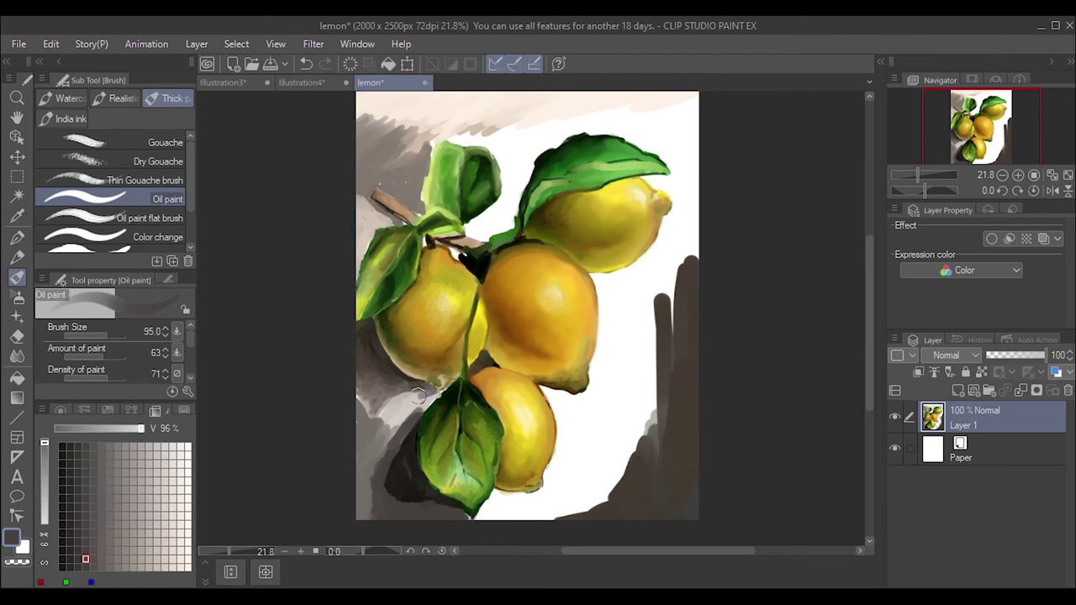
- Blend the grey shadow left of the lemons smooth
click(17, 355)
mouse_move(429, 400)
mouse_down()
mouse_move(370, 378)
mouse_move(407, 416)
mouse_move(368, 449)
mouse_move(396, 447)
mouse_move(398, 507)
mouse_move(344, 501)
mouse_up()
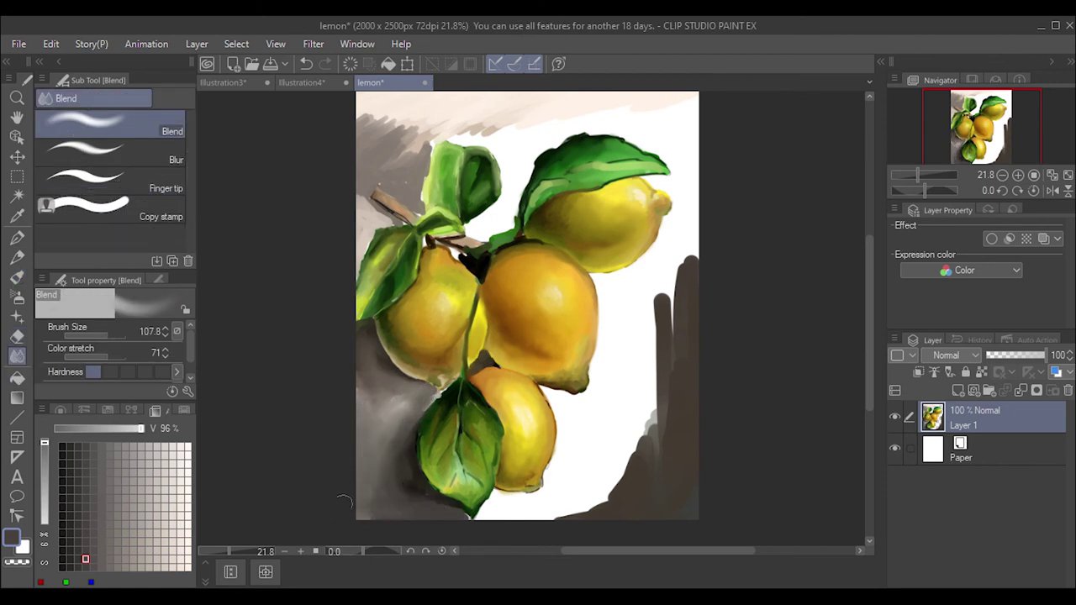
click(14, 278)
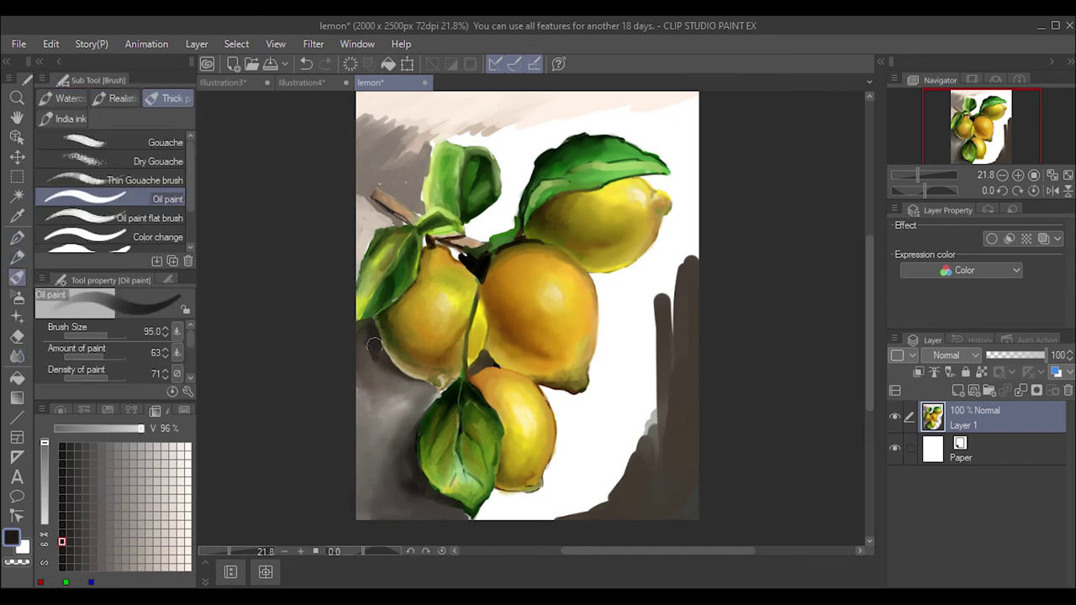
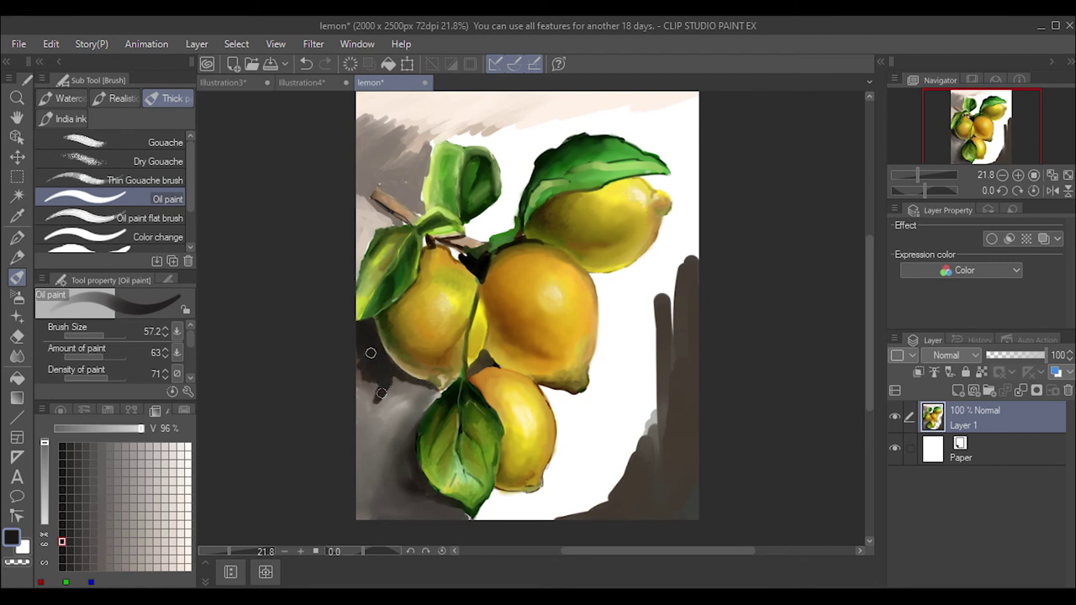
- Paint and blend a darker shadow beneath the bottom leaf with the Oil paint brush
key(j)
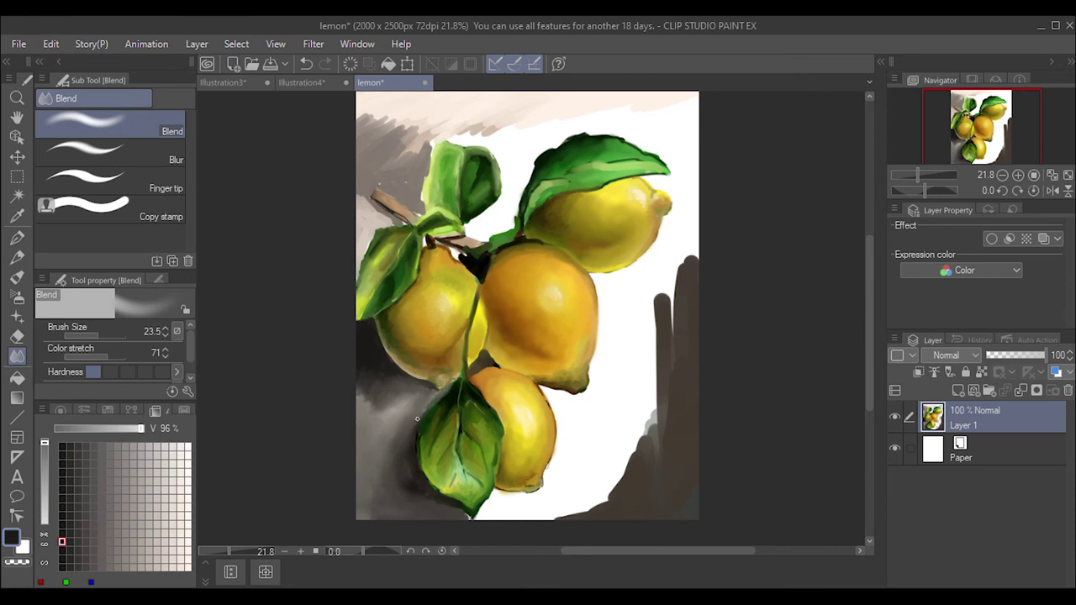
click(17, 277)
drag(401, 444, 394, 501)
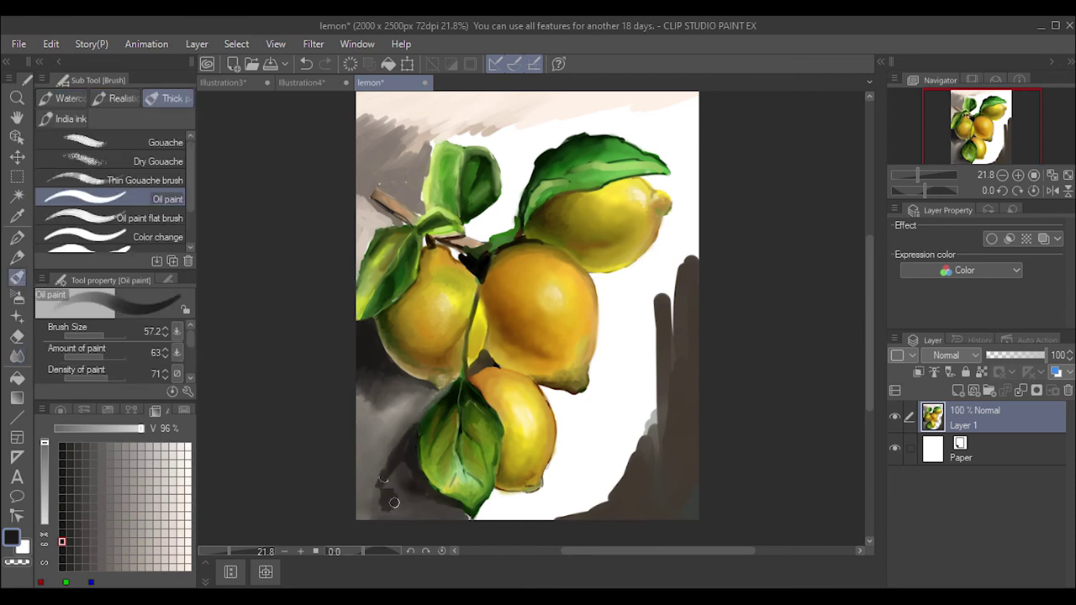
click(17, 355)
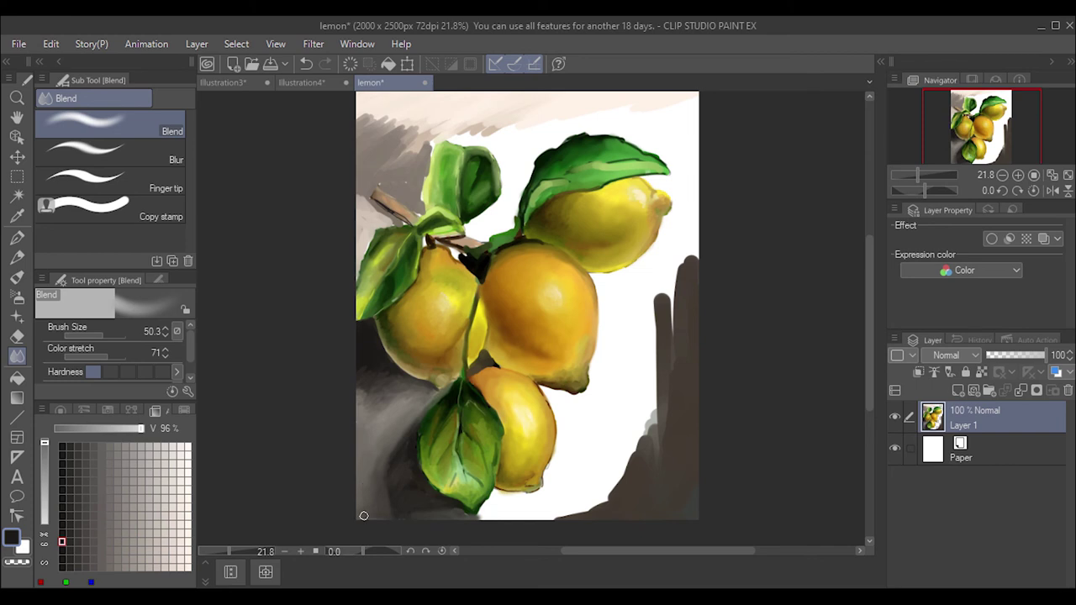
- Lay a grey stroke at the canvas's lower right beside the lower lemon
alt+click(395, 407)
key(b)
mouse_move(603, 488)
mouse_down()
mouse_move(579, 480)
mouse_move(599, 425)
mouse_up()
click(106, 331)
- With a smaller brush, paint dark and lighter grey shadow under and beside the lower lemon
alt+click(497, 508)
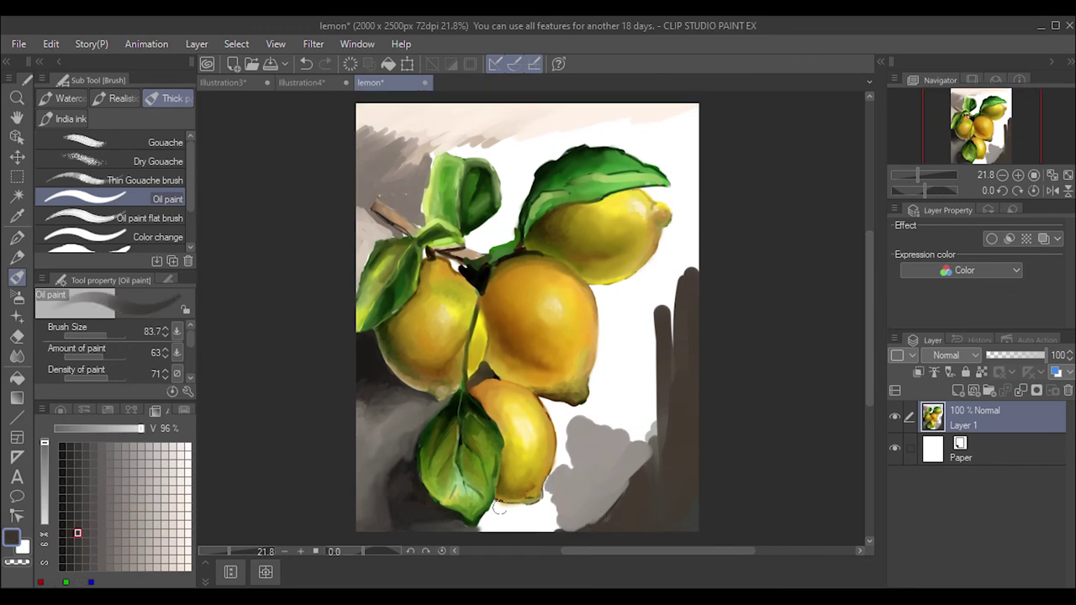
drag(498, 509, 555, 517)
alt+click(547, 504)
mouse_move(547, 403)
mouse_down()
mouse_move(563, 445)
mouse_move(555, 460)
mouse_up()
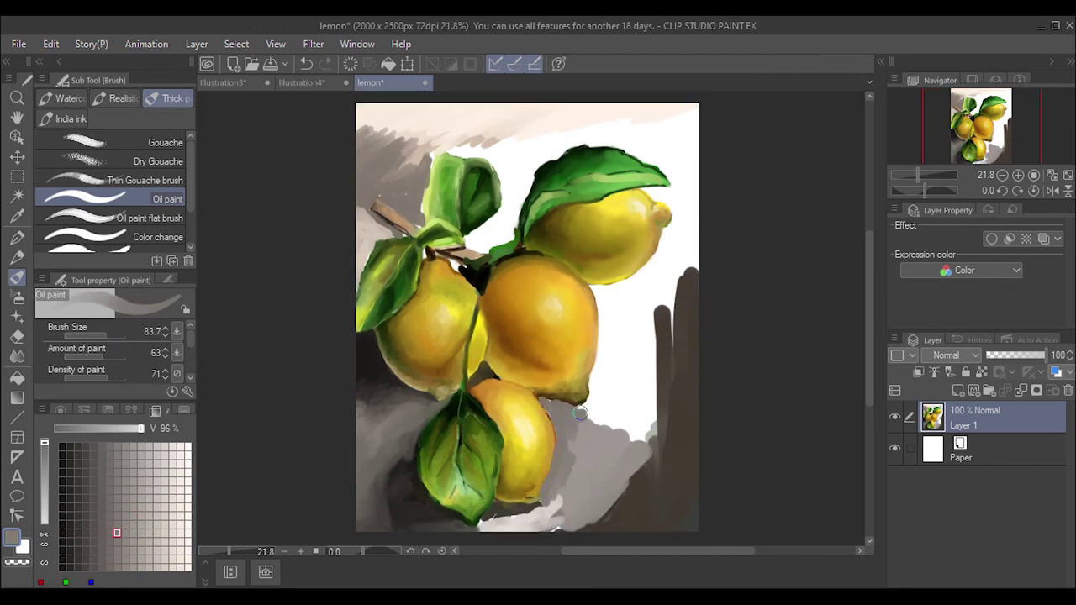
- Paint darker grey shadow strokes to the right of the middle lemon
alt+click(603, 289)
mouse_move(639, 273)
mouse_down()
mouse_move(600, 289)
mouse_move(601, 349)
mouse_move(605, 303)
mouse_move(609, 312)
mouse_up()
alt+click(609, 313)
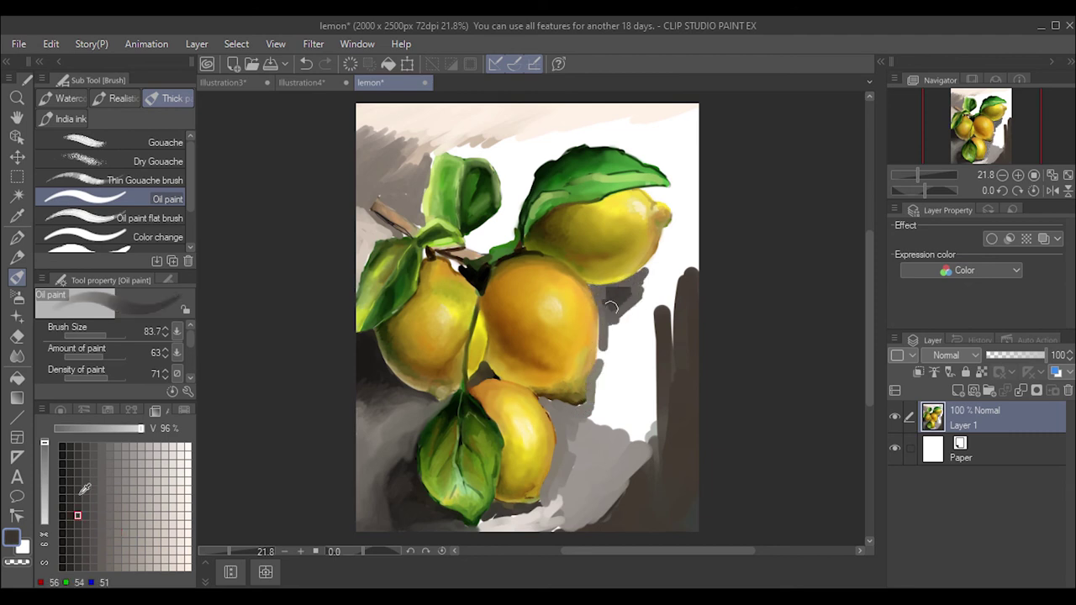
drag(672, 286, 627, 332)
- Cover the white background right of the middle and lower lemons with lighter grey
alt+click(639, 319)
drag(669, 256, 626, 336)
mouse_move(674, 226)
mouse_down()
mouse_move(643, 275)
mouse_move(651, 336)
mouse_move(605, 370)
mouse_up()
drag(630, 315, 642, 411)
click(117, 525)
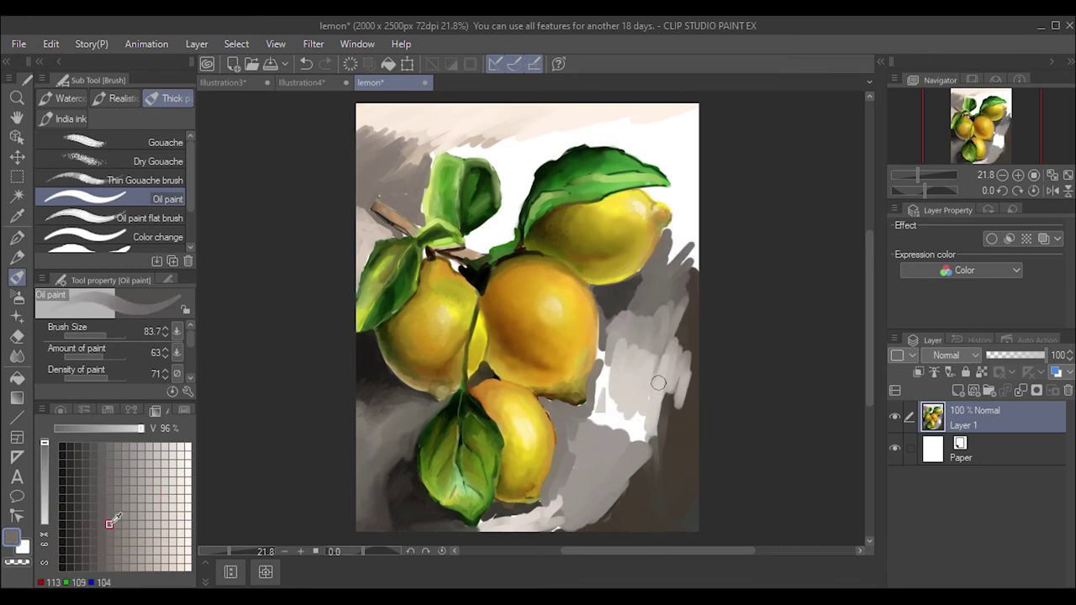
drag(647, 353, 601, 433)
drag(603, 323, 590, 433)
- Soften the right-side grey strokes with the Blend, Finger tip and Blur tools
click(17, 356)
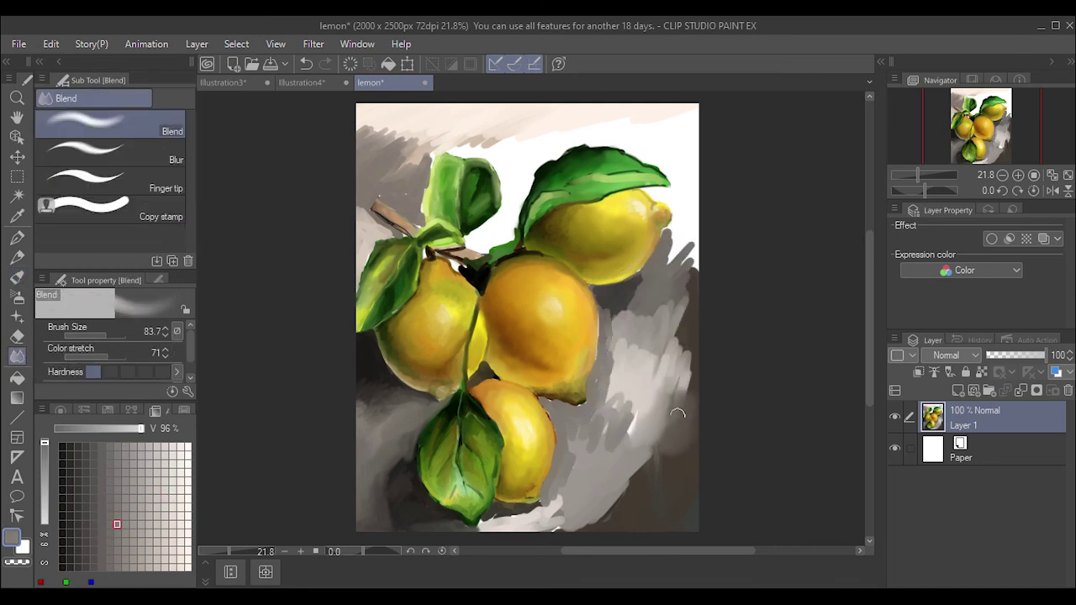
drag(663, 453, 689, 391)
drag(685, 252, 684, 395)
drag(685, 437, 685, 504)
drag(655, 420, 605, 521)
click(110, 180)
drag(685, 353, 643, 454)
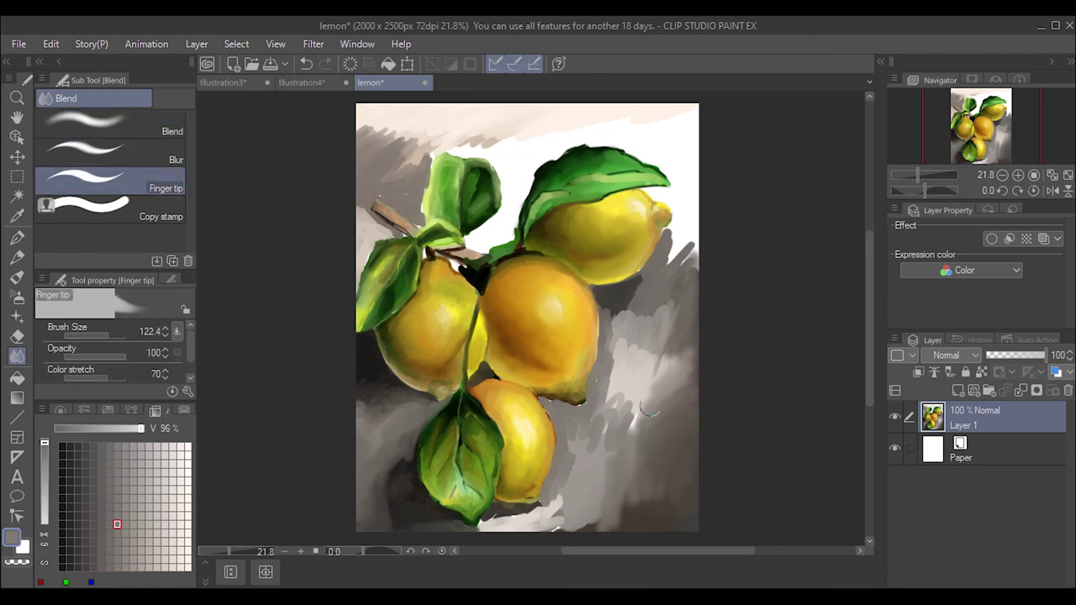
click(109, 151)
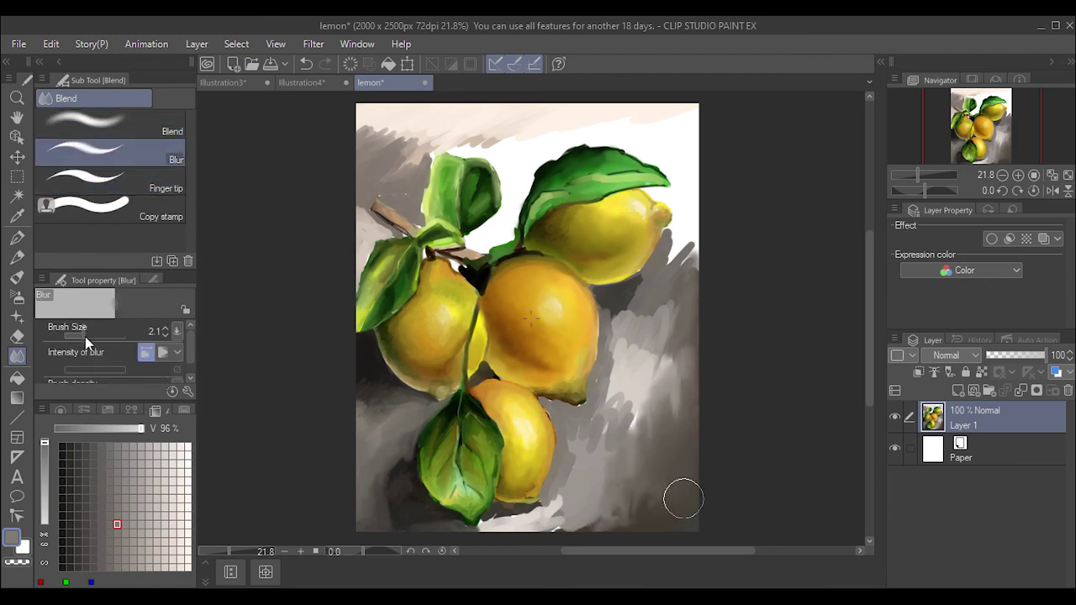
mouse_move(656, 404)
mouse_down()
mouse_move(620, 348)
mouse_move(682, 496)
mouse_up()
- Add darker grey right of the lemons with the soft airbrush and Oil paint
click(17, 294)
click(101, 518)
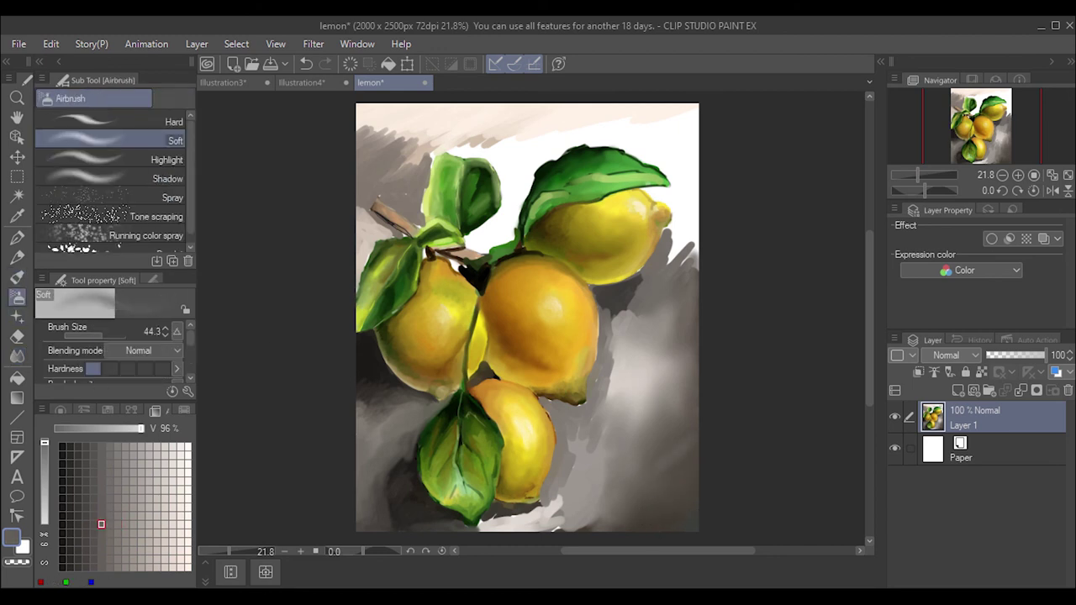
drag(678, 454, 691, 422)
key(b)
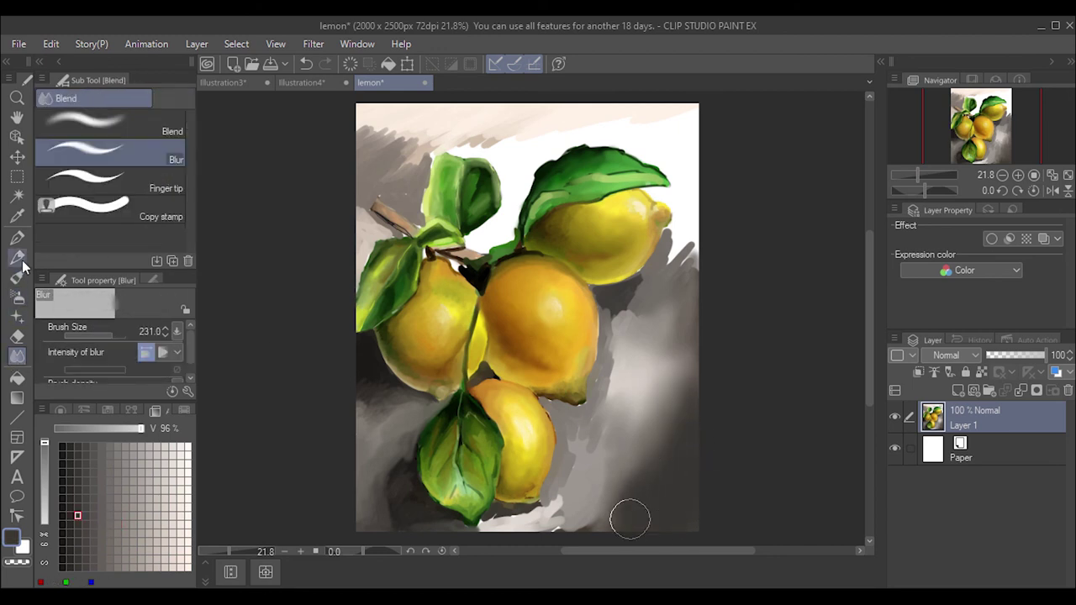
click(93, 498)
mouse_move(680, 469)
mouse_down()
mouse_move(679, 493)
mouse_move(691, 370)
mouse_move(660, 412)
mouse_move(684, 445)
mouse_move(685, 504)
mouse_move(634, 529)
mouse_move(592, 470)
mouse_up()
- Lower the paint density and add dark and lighter grey at the bottom right
click(105, 380)
click(70, 542)
click(108, 516)
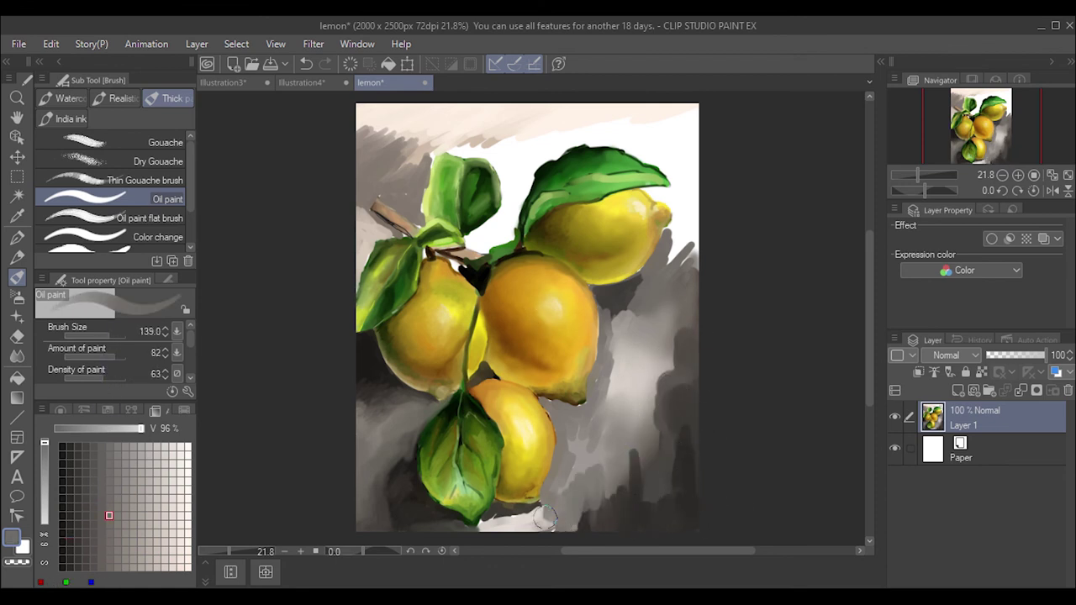
drag(504, 521, 579, 487)
drag(546, 526, 621, 491)
key(j)
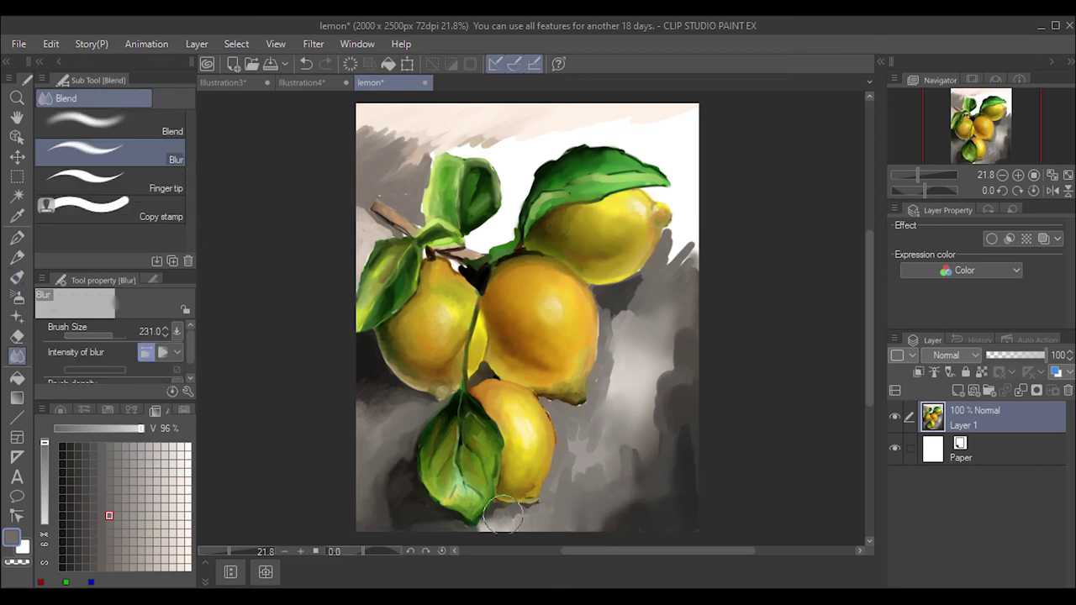
- Darken the shadow along the lower lemon's right edge with darker grey and blur it
click(70, 542)
key(b)
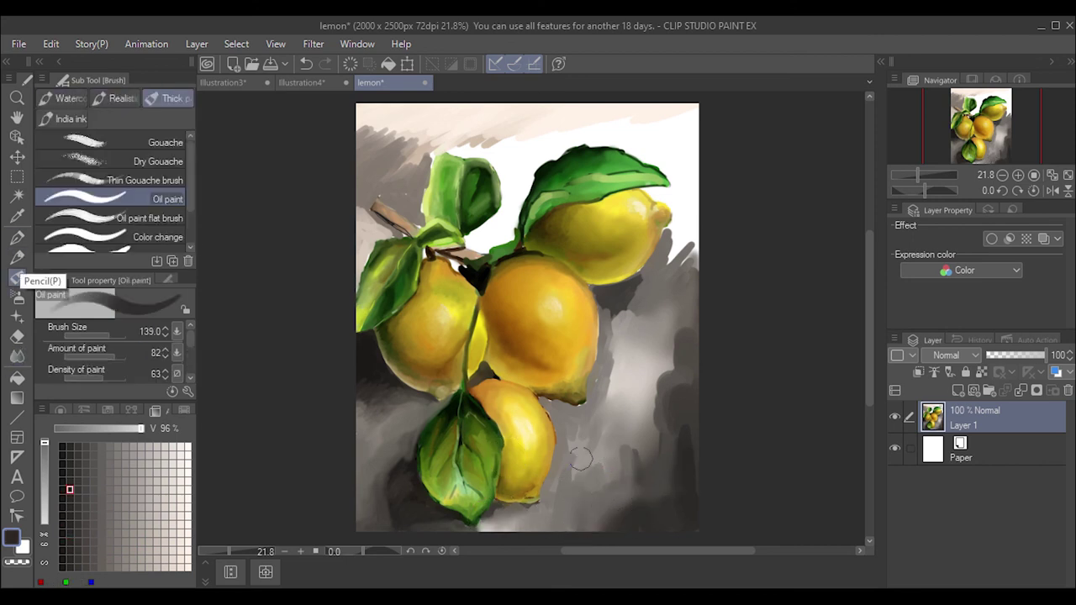
drag(571, 462, 554, 458)
key(j)
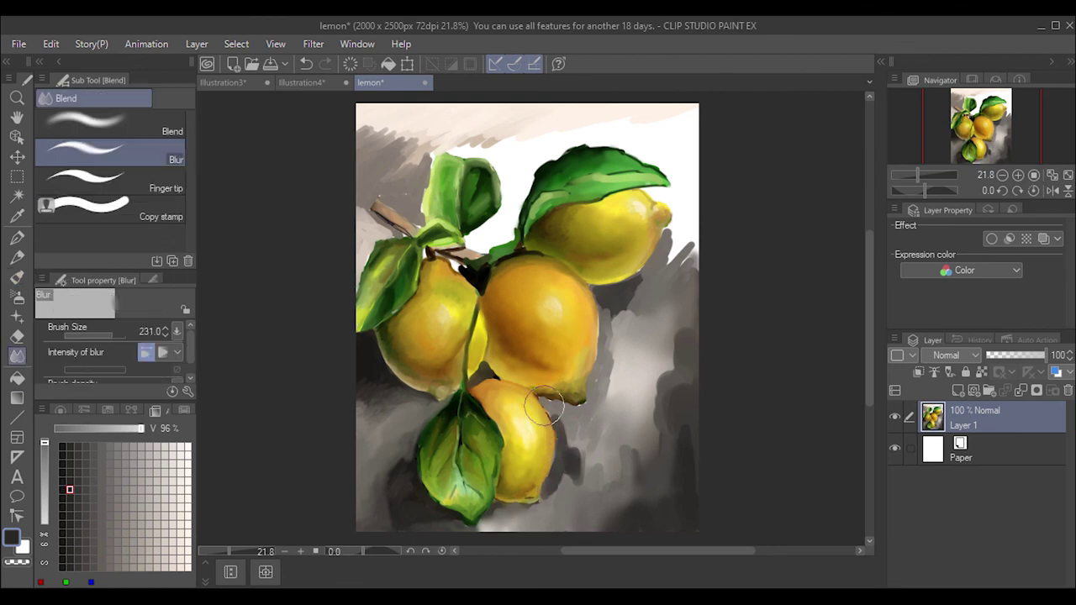
mouse_move(545, 408)
mouse_down()
mouse_move(581, 456)
mouse_move(571, 500)
mouse_move(660, 391)
mouse_move(633, 502)
mouse_move(605, 510)
mouse_move(664, 385)
mouse_move(620, 373)
mouse_move(622, 319)
mouse_move(645, 292)
mouse_move(596, 450)
mouse_move(631, 412)
mouse_move(631, 370)
mouse_move(589, 437)
mouse_move(626, 454)
mouse_move(614, 345)
mouse_move(671, 371)
mouse_move(679, 468)
mouse_move(624, 471)
mouse_move(661, 479)
mouse_move(624, 506)
mouse_up()
- Blend the dark strokes right of the lemons into a smooth, even tone
key(b)
key(j)
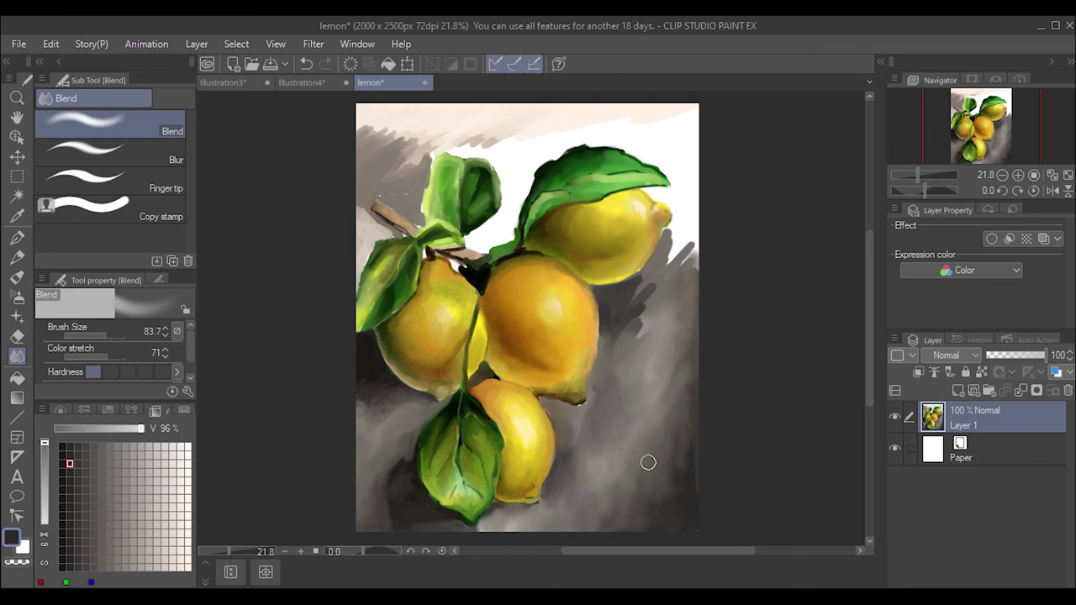
mouse_move(652, 388)
mouse_down()
mouse_move(636, 288)
mouse_move(643, 372)
mouse_move(692, 334)
mouse_move(617, 529)
mouse_move(595, 484)
mouse_up()
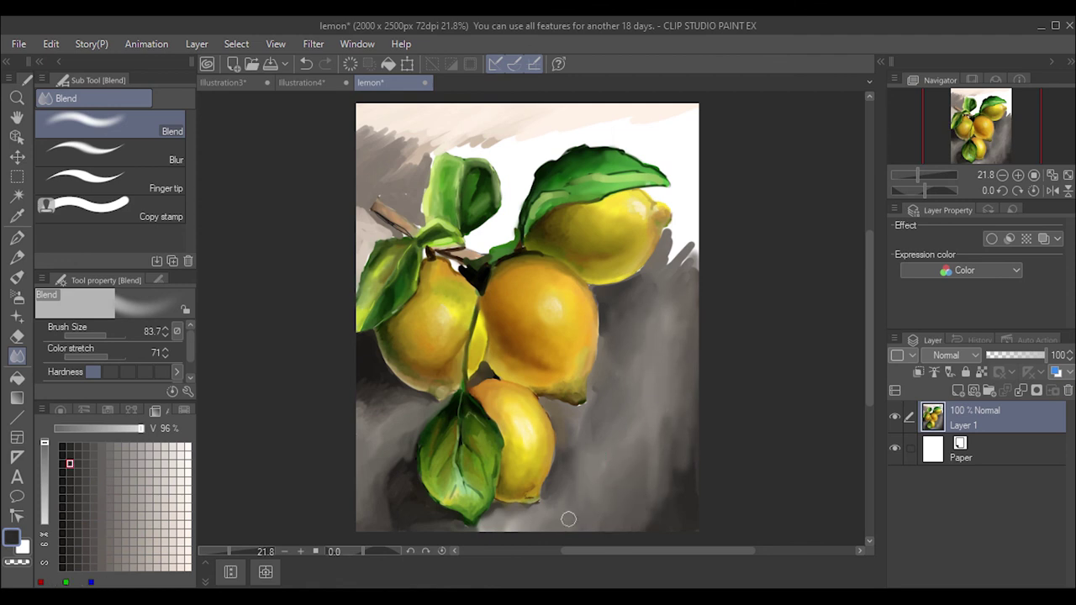
alt+click(568, 519)
click(17, 277)
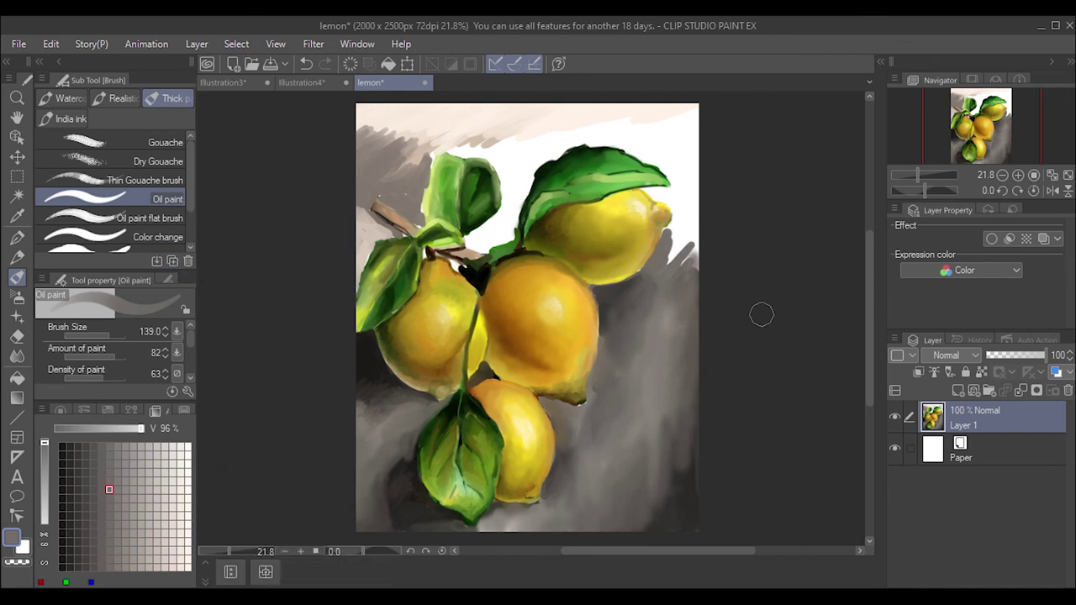
- Paint grey shades across the top of the canvas and between the upper leaves
mouse_move(558, 120)
mouse_down()
mouse_move(454, 139)
mouse_move(359, 199)
mouse_up()
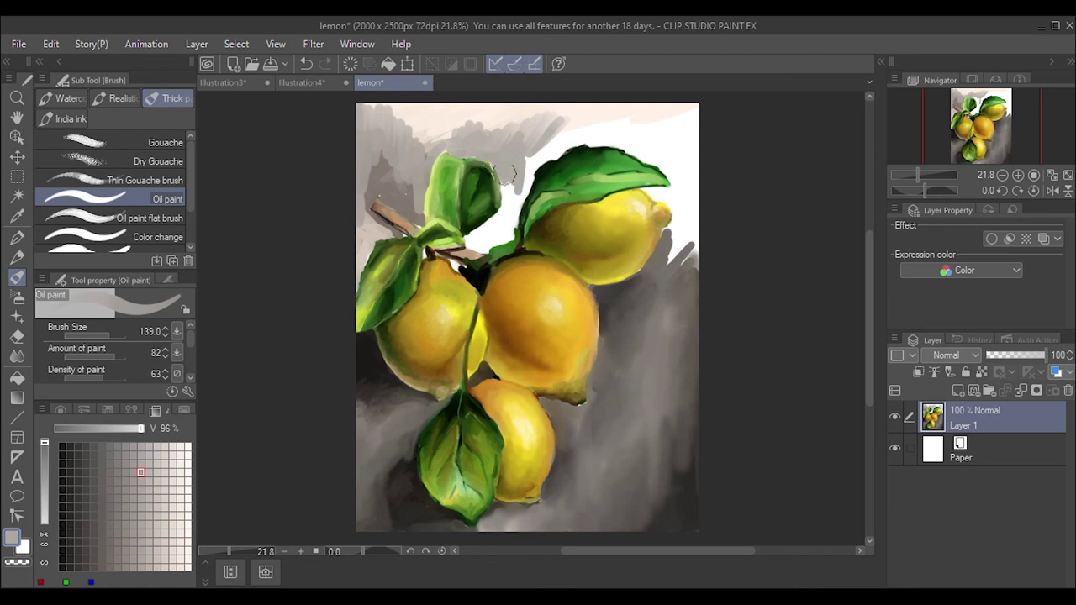
drag(360, 199, 546, 151)
click(87, 504)
drag(512, 202, 479, 248)
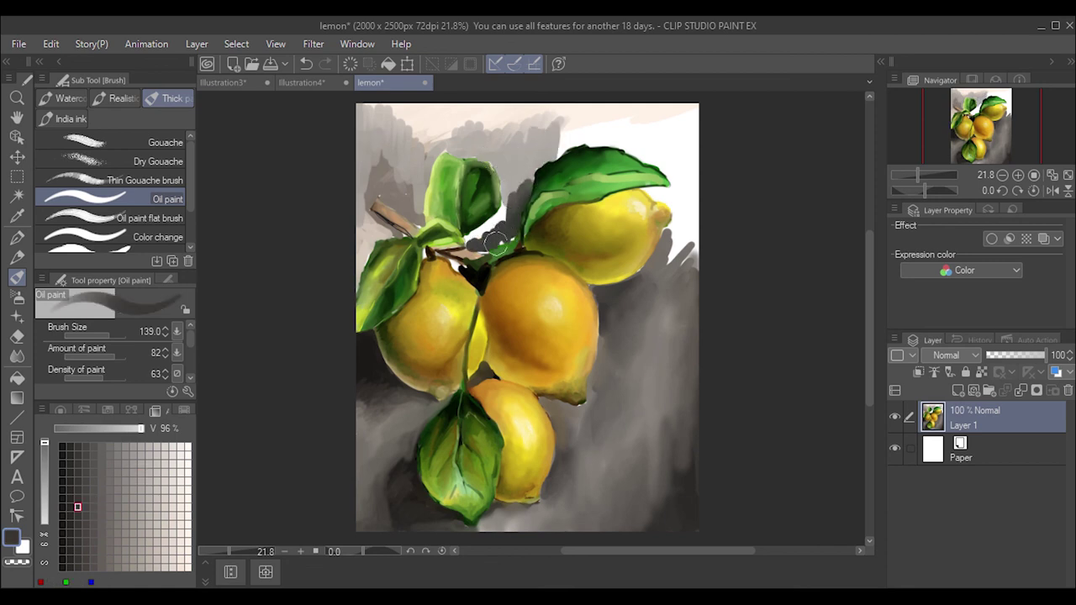
click(125, 489)
drag(498, 203, 483, 231)
mouse_move(509, 178)
mouse_down()
mouse_move(478, 238)
mouse_move(504, 164)
mouse_up()
- Blend the grey around the upper leaves, the lower right and the right edge
key(j)
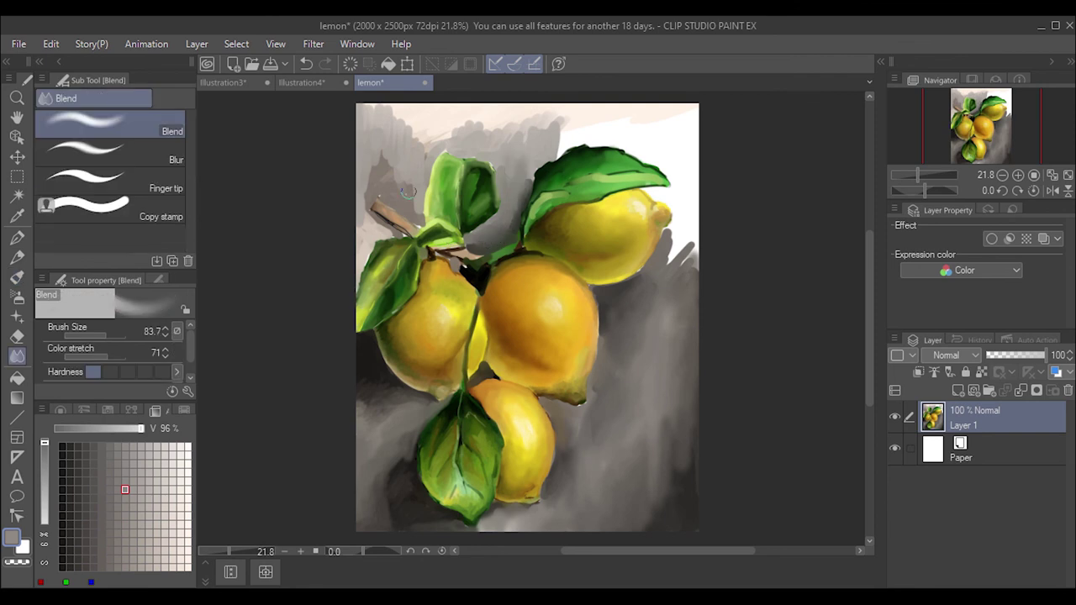
mouse_move(412, 193)
mouse_down()
mouse_move(374, 156)
mouse_move(374, 139)
mouse_up()
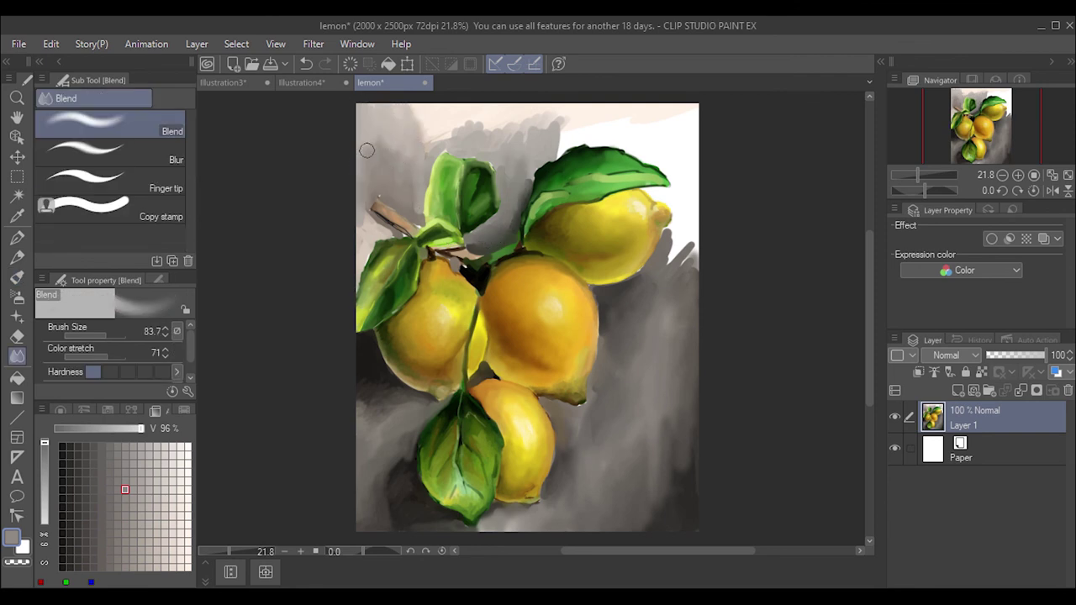
drag(685, 448, 646, 529)
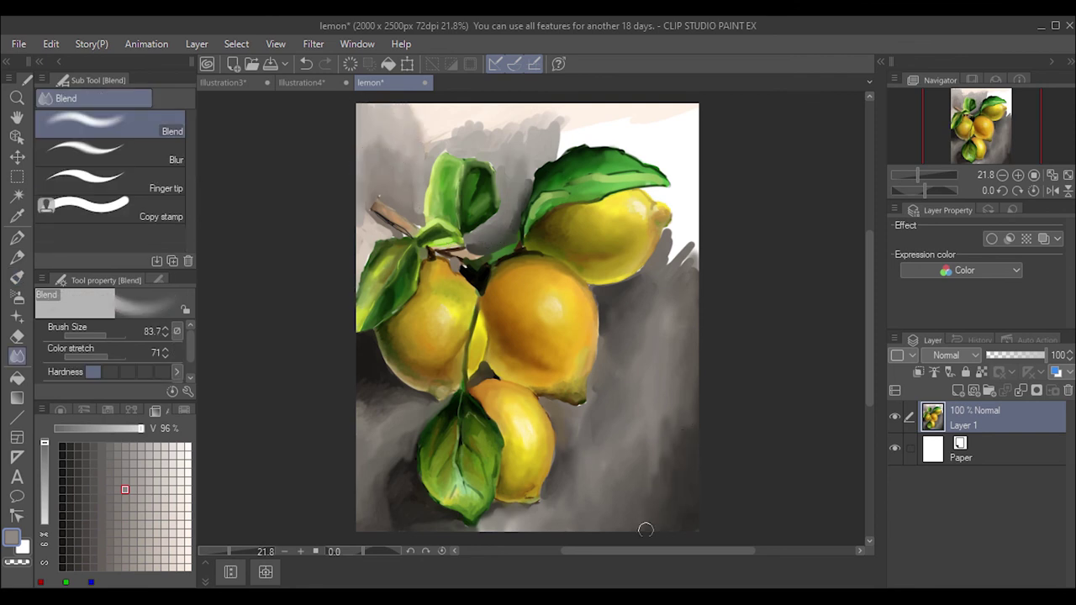
drag(697, 377, 690, 282)
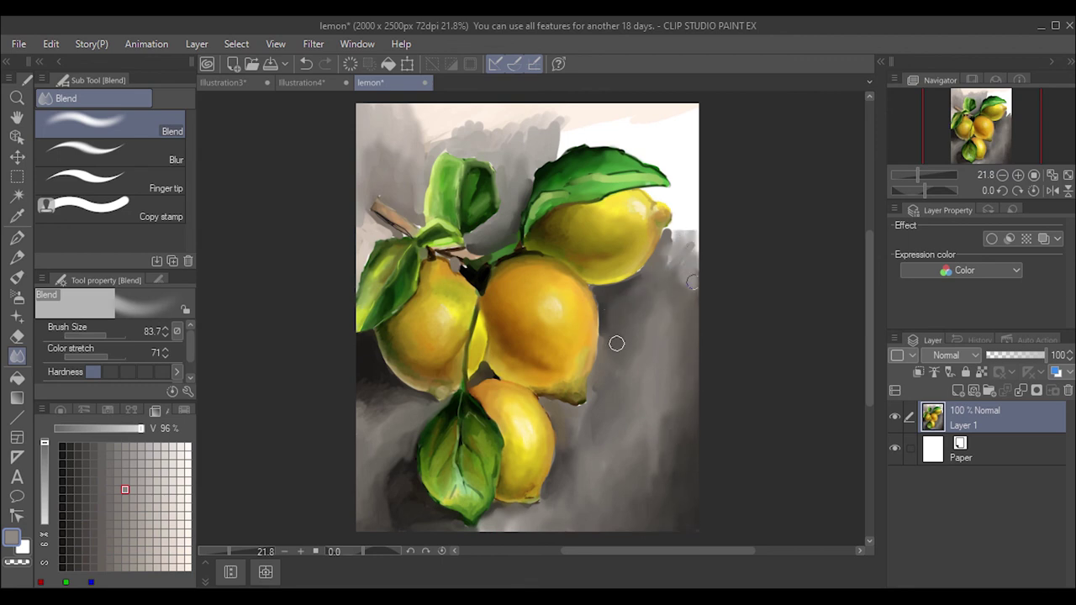
- Fill the remaining white strip at the top and right with grey, then blend it smooth
key(b)
drag(688, 111, 690, 353)
drag(664, 111, 483, 105)
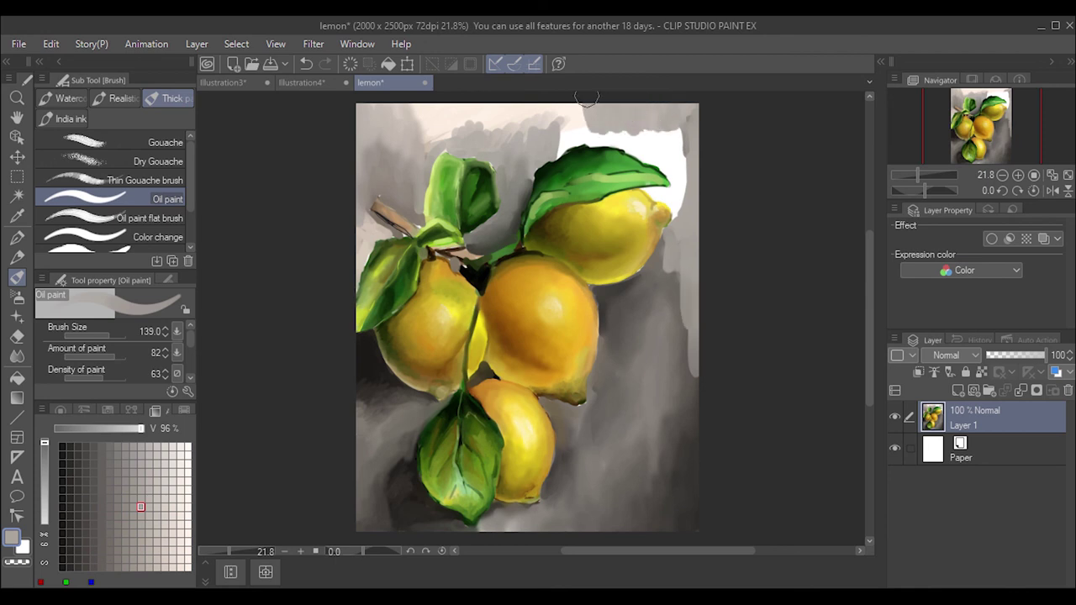
mouse_move(544, 126)
mouse_down()
mouse_move(580, 118)
mouse_move(674, 171)
mouse_up()
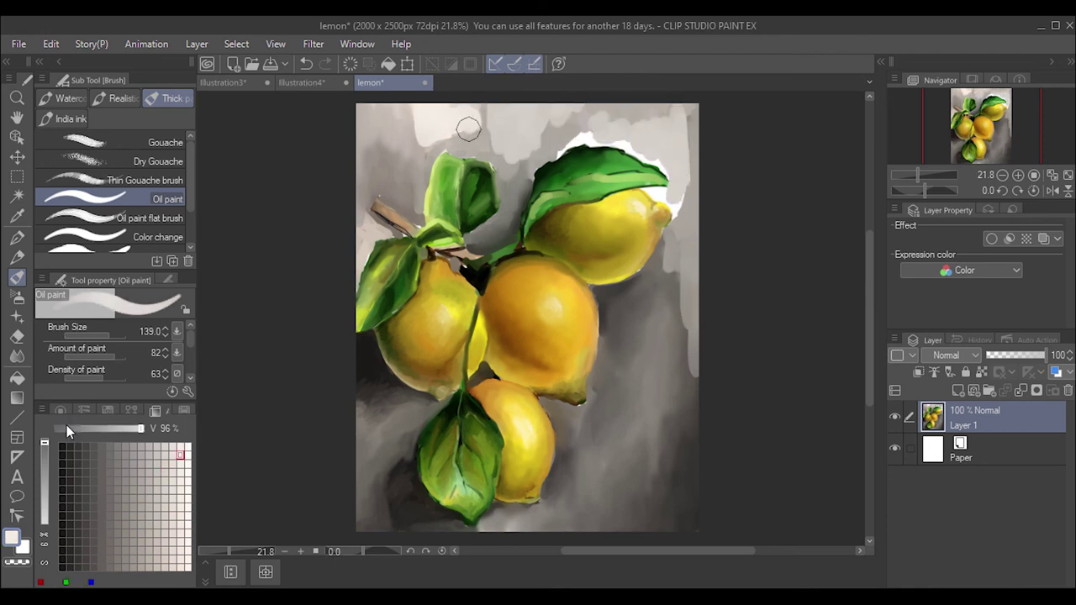
key(j)
mouse_move(471, 100)
mouse_down()
mouse_move(434, 140)
mouse_move(589, 126)
mouse_move(502, 175)
mouse_up()
mouse_move(679, 252)
mouse_down()
mouse_move(685, 336)
mouse_move(665, 117)
mouse_move(669, 128)
mouse_up()
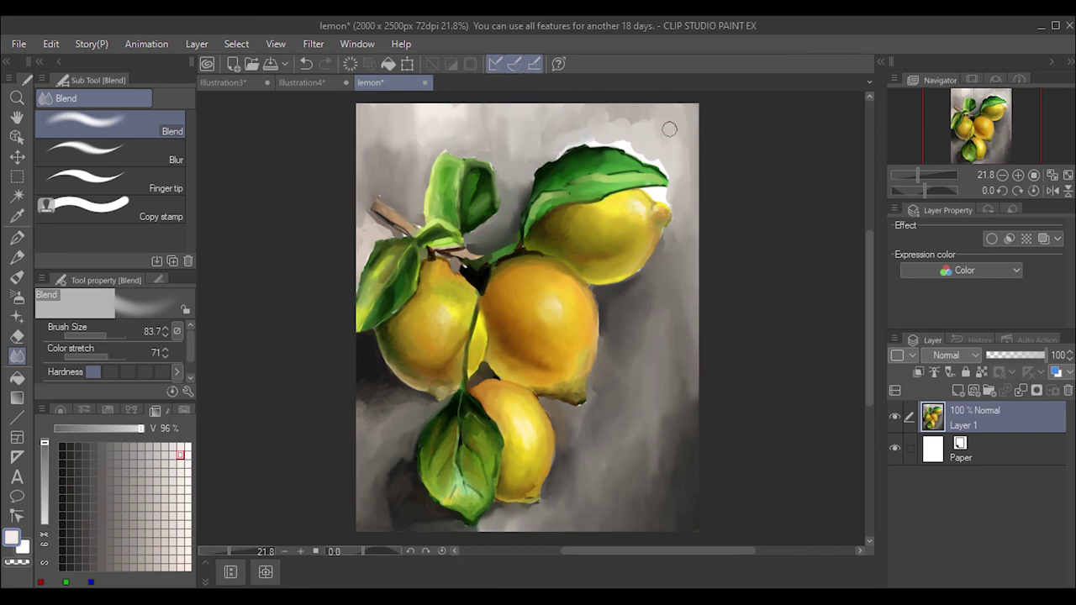
- At brush size 50.3, darken the top leaf's underside in dark grey and repaint its upper edge lighter
click(71, 558)
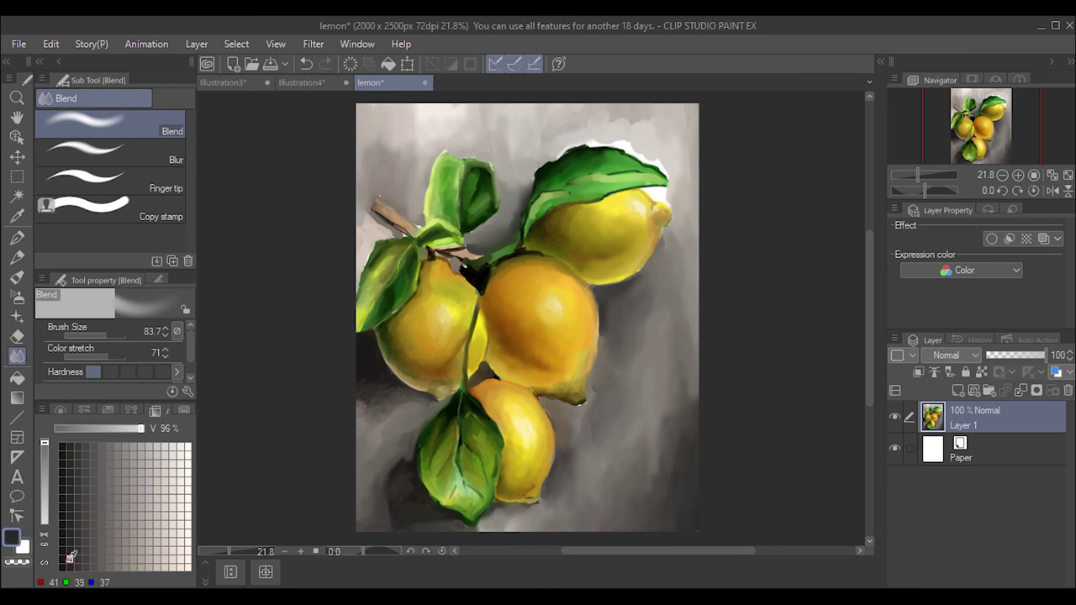
click(17, 237)
click(17, 278)
drag(103, 329, 110, 329)
drag(538, 220, 660, 183)
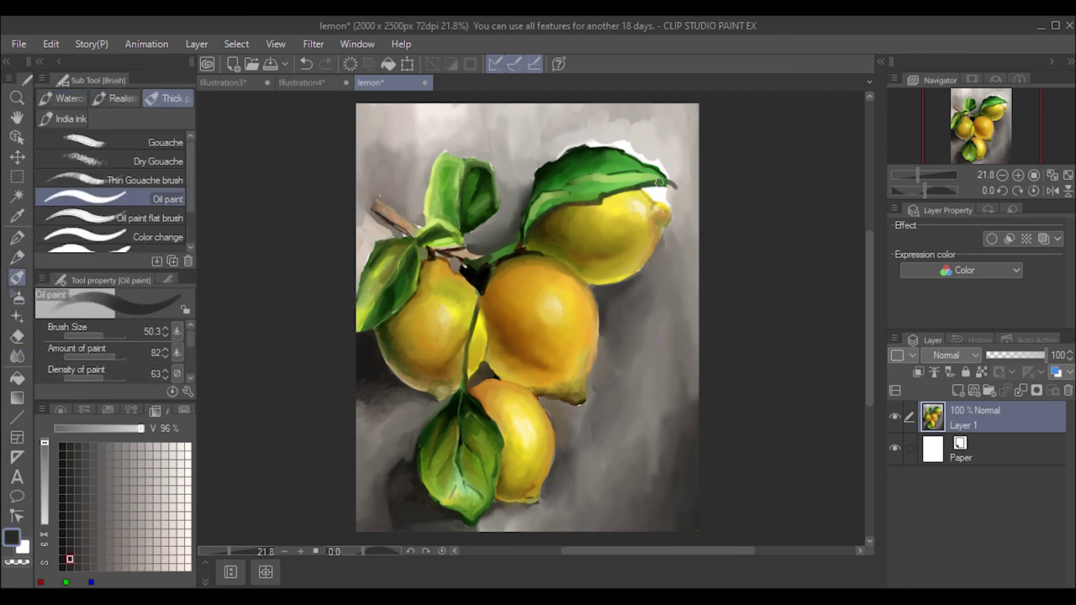
drag(593, 175, 672, 178)
click(108, 507)
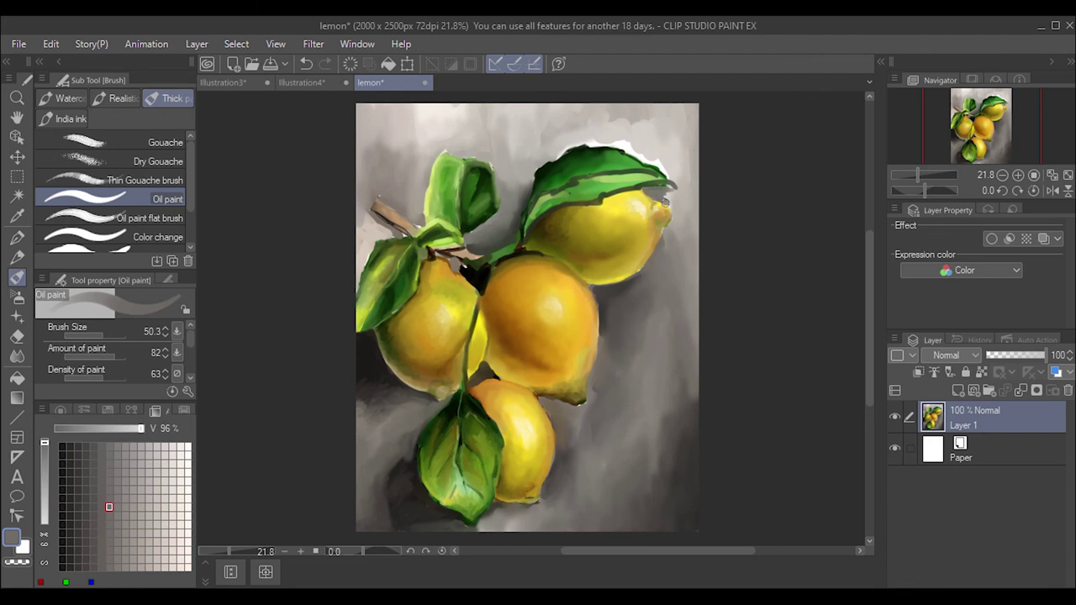
drag(562, 144, 598, 141)
- Blend the top leaf's edges and the right-edge background together
key(j)
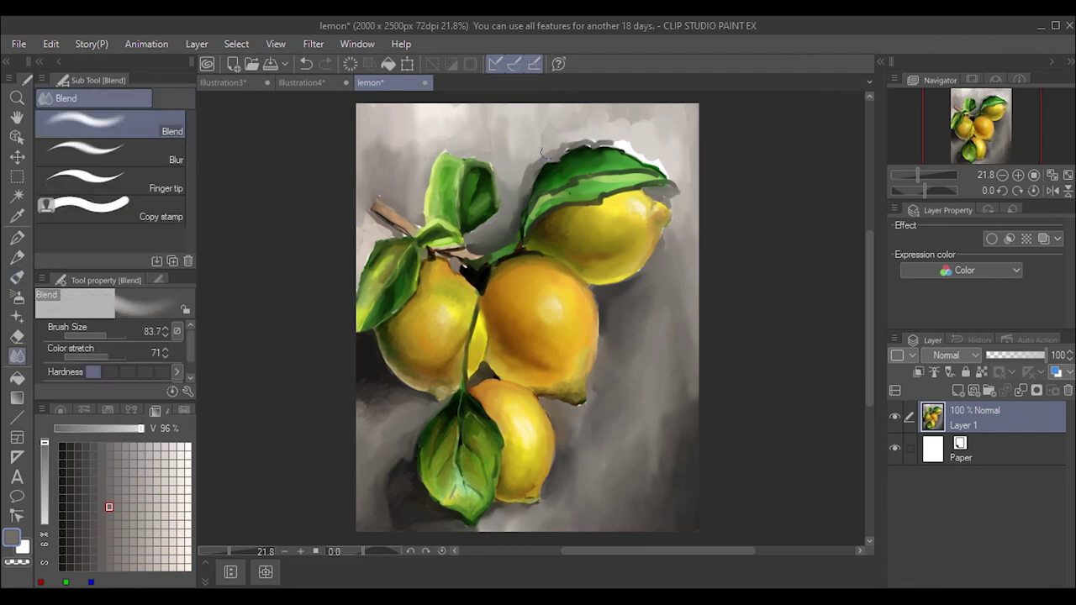
mouse_move(521, 181)
mouse_down()
mouse_move(569, 141)
mouse_move(652, 160)
mouse_up()
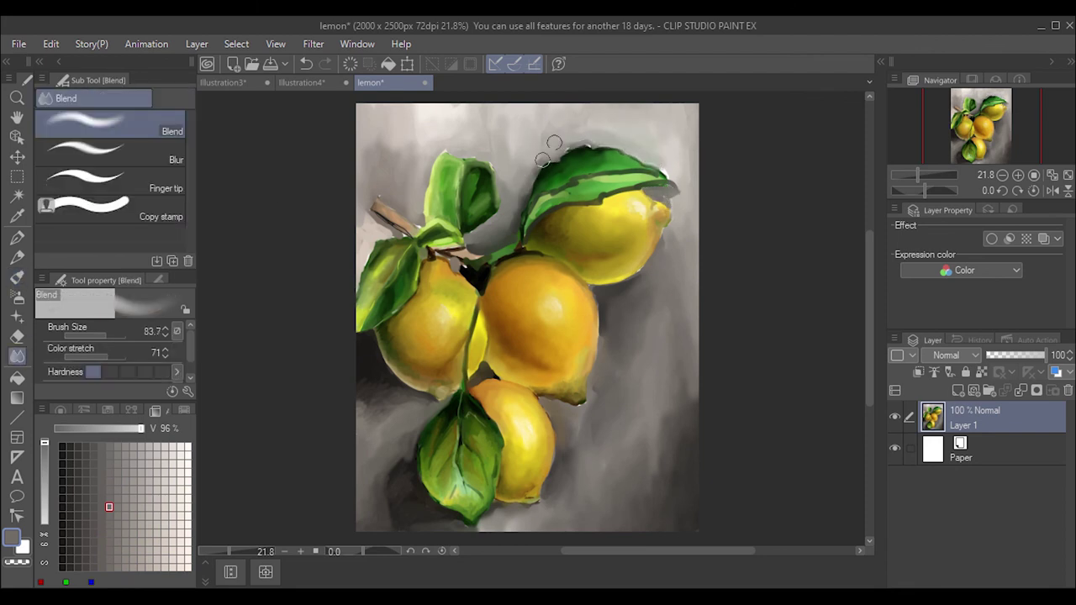
drag(554, 143, 588, 139)
drag(529, 172, 521, 218)
drag(672, 143, 685, 197)
- Paint a light stroke along the right edge and smooth it into the background
key(b)
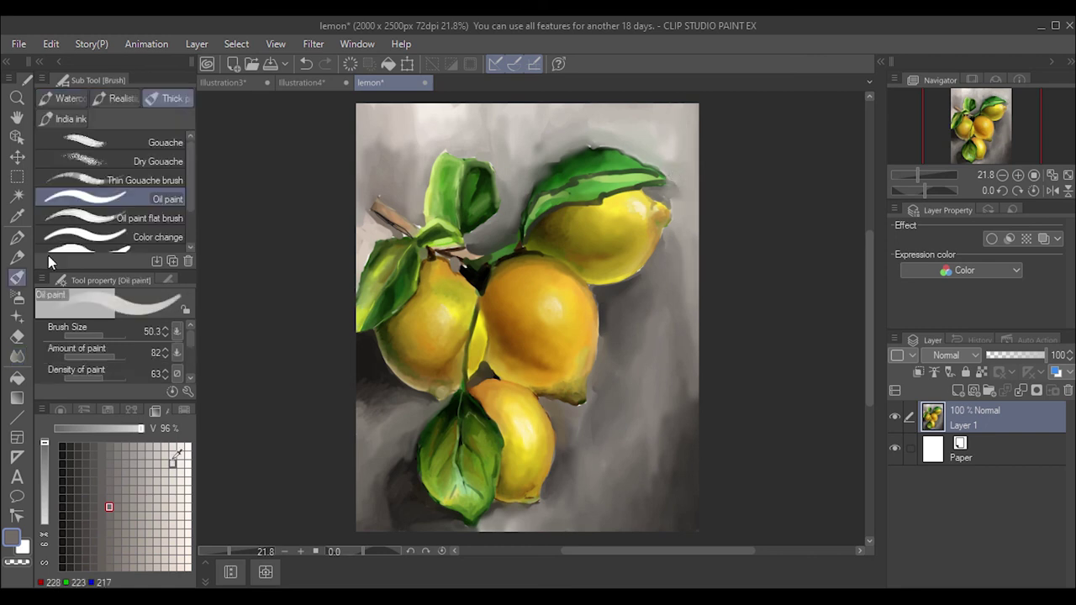
drag(662, 307, 660, 378)
key(j)
drag(659, 286, 685, 359)
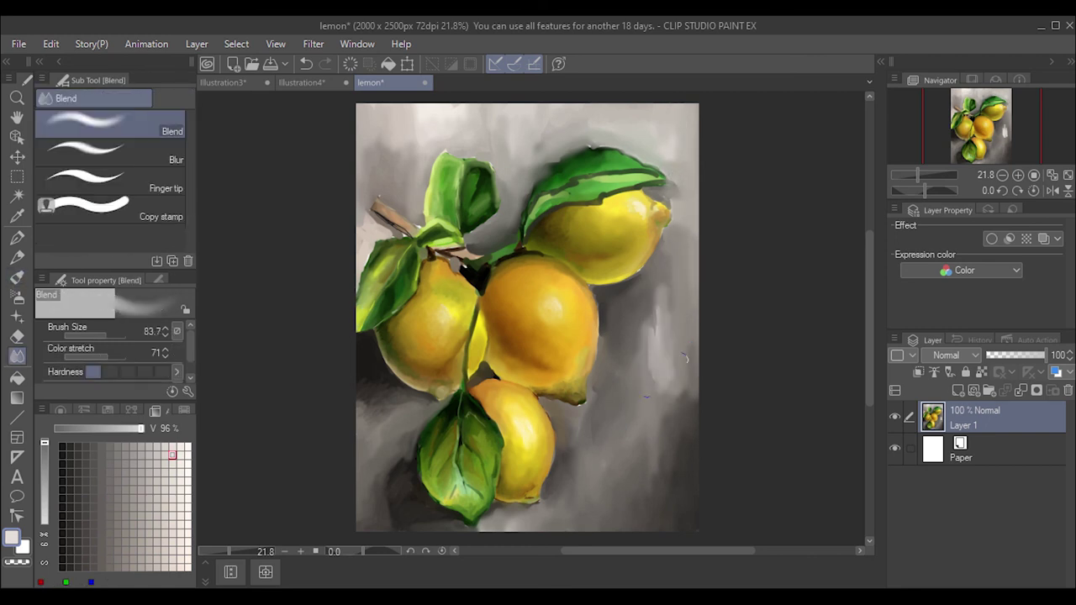
drag(660, 307, 652, 382)
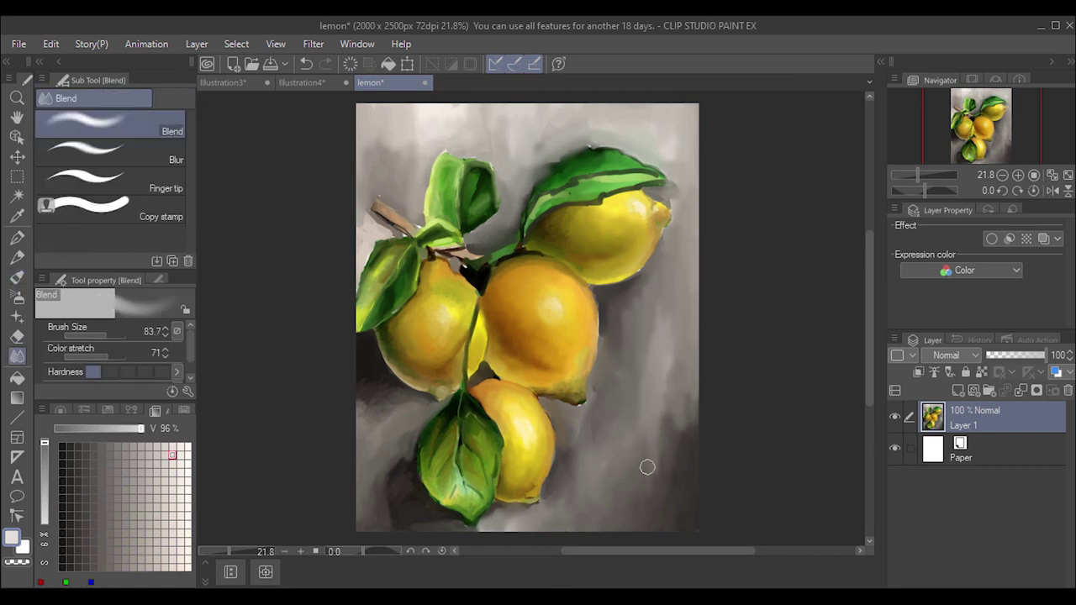
- Dab a white highlight on the left lemon
click(186, 446)
key(b)
click(444, 315)
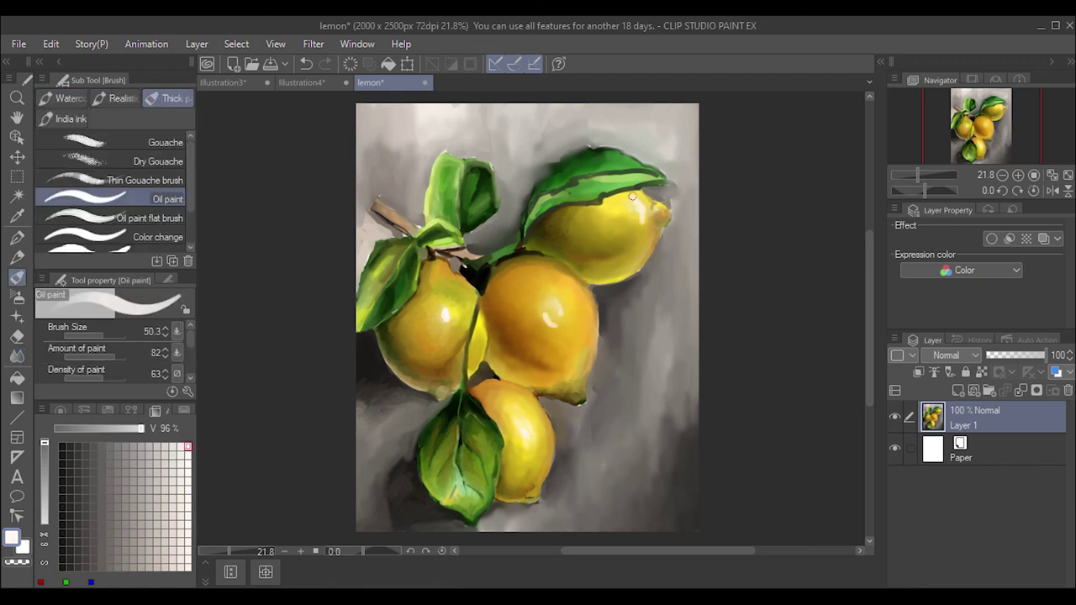
- Pick pale yellow, then dark brown at brush size 18.2, to outline the lemons' right edges
key(j)
click(60, 410)
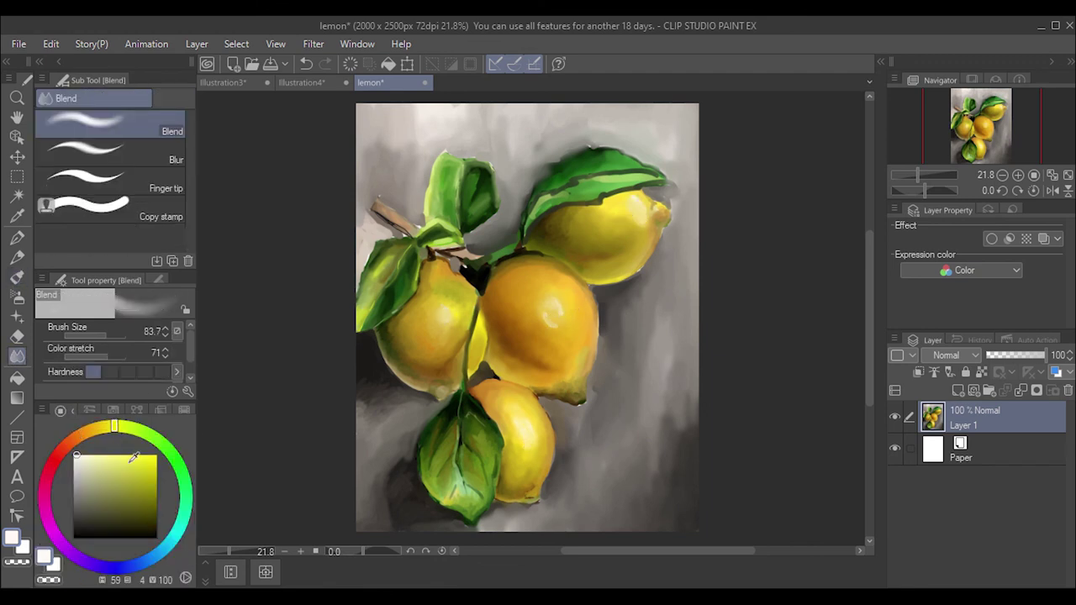
key(b)
alt+click(639, 177)
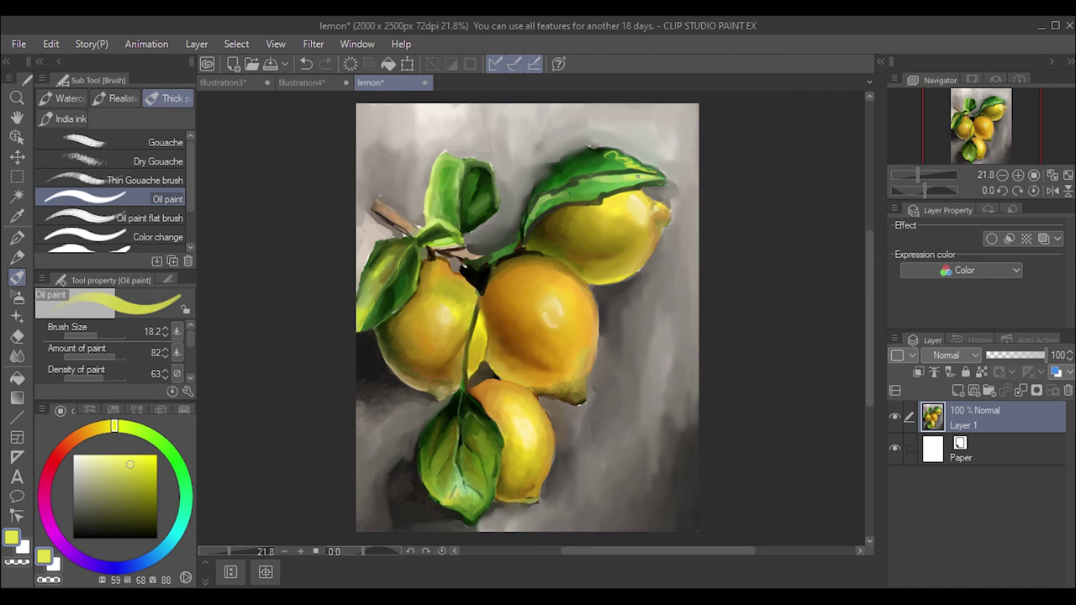
key(j)
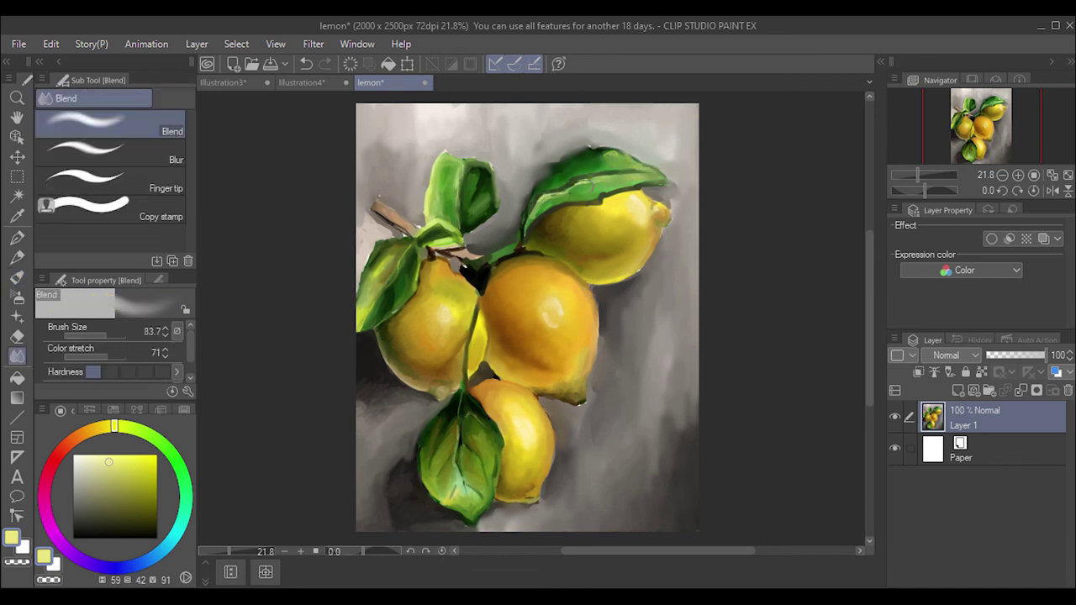
alt+click(538, 185)
key(b)
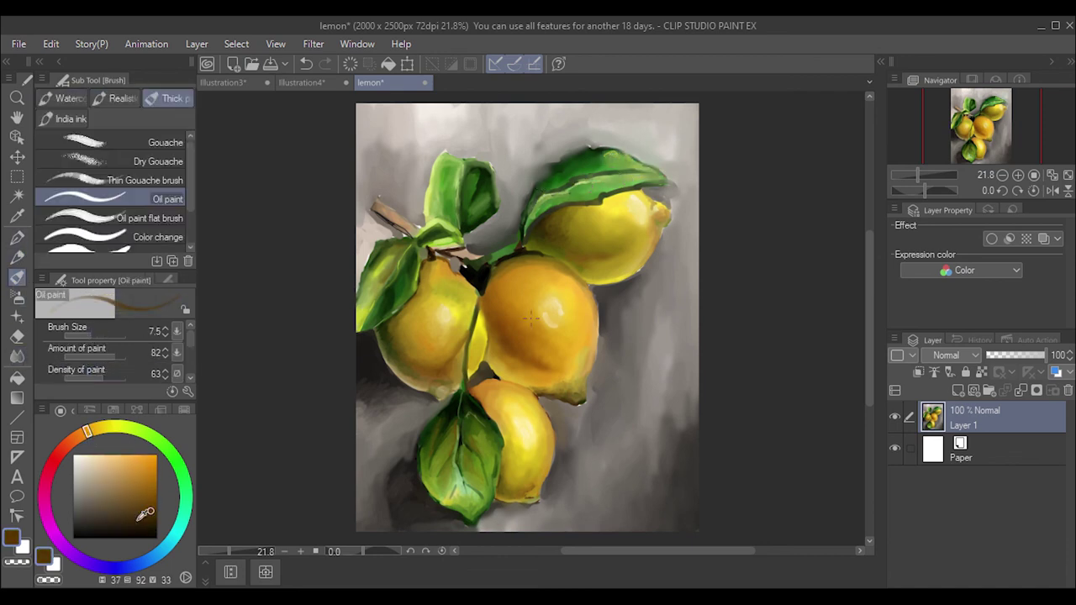
key(bracketright)
key(bracketright)
key(bracketright)
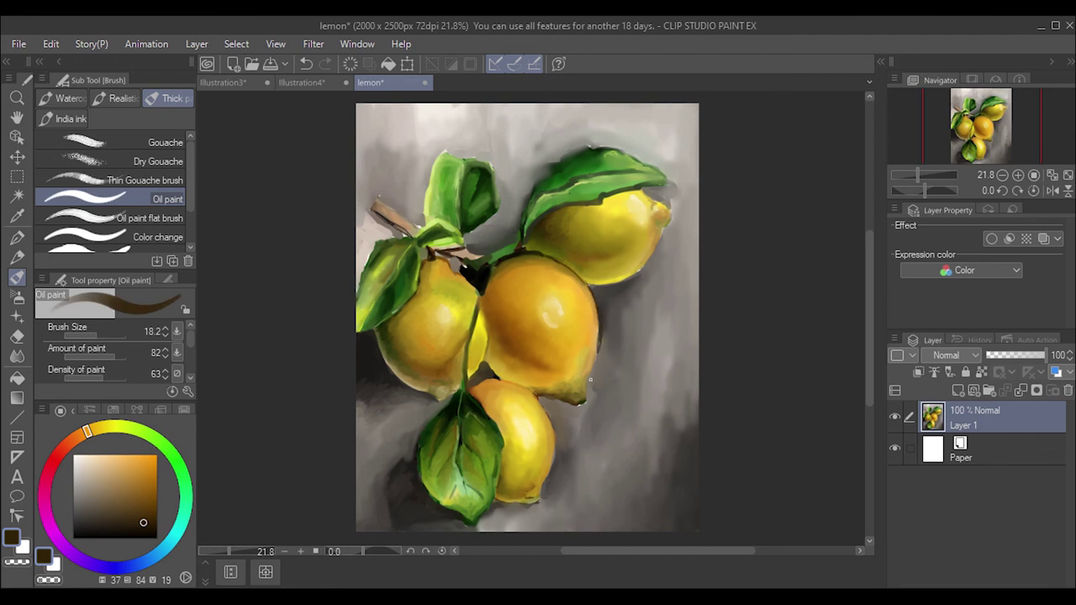
alt+click(395, 420)
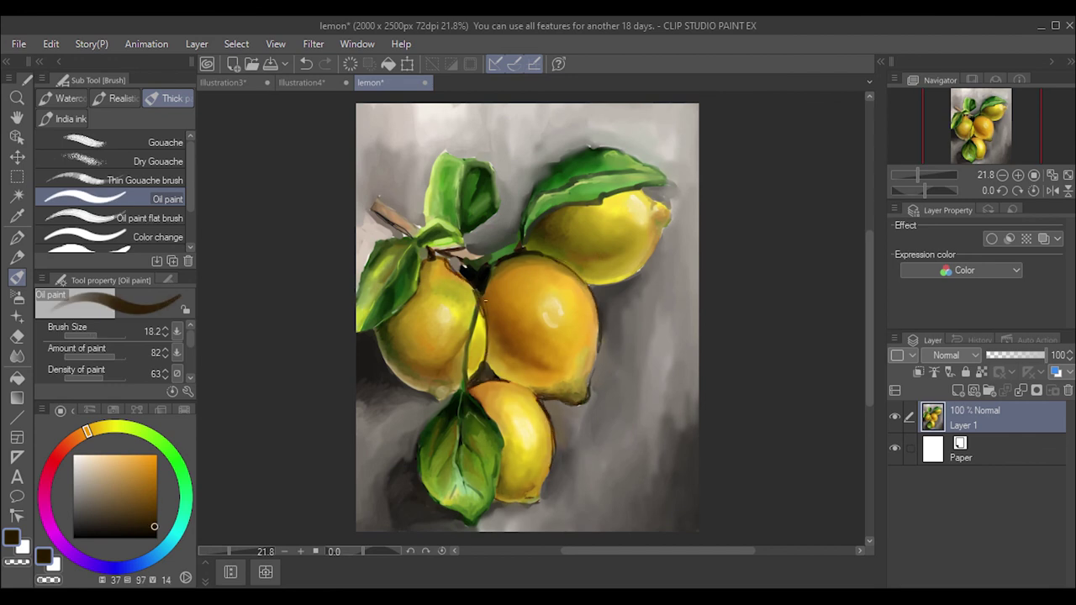
key(j)
key(b)
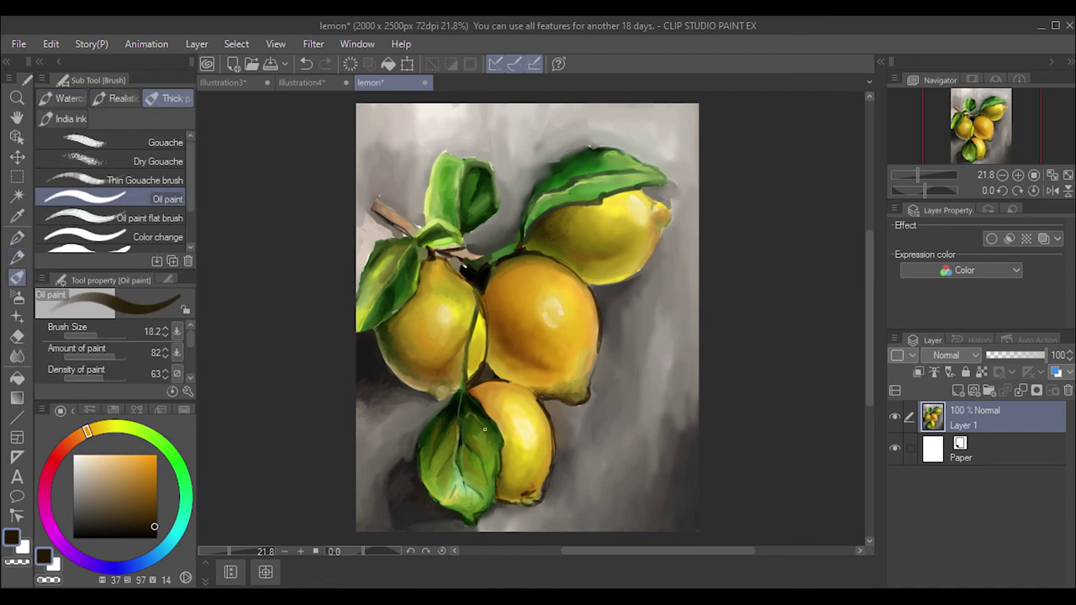
- Set brush size 30.3 for the dark green stem, then pick near-black for the left lemons' shadow edges
click(98, 333)
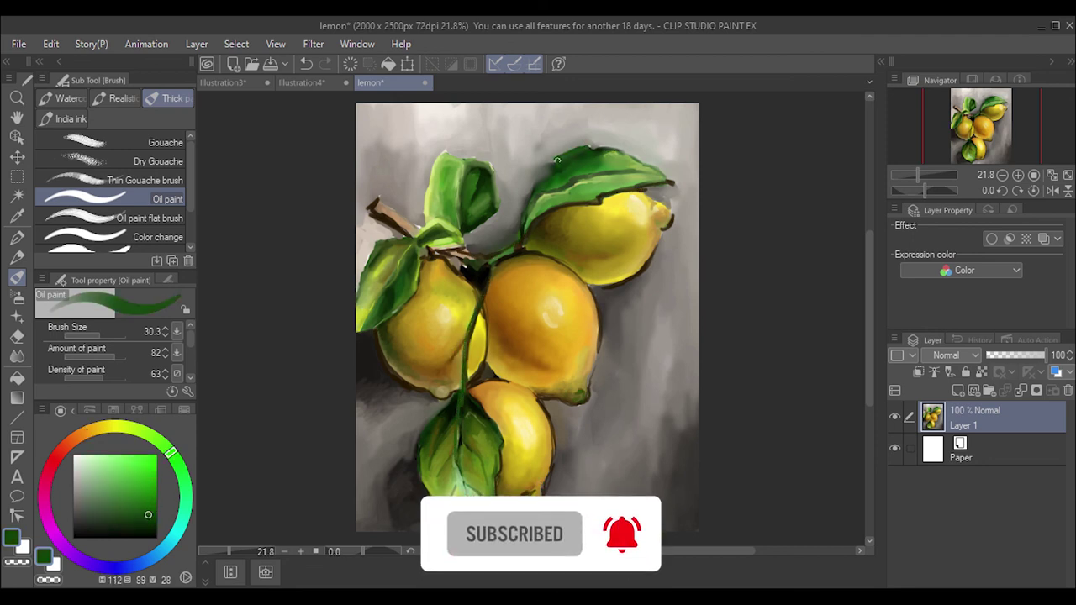
key(j)
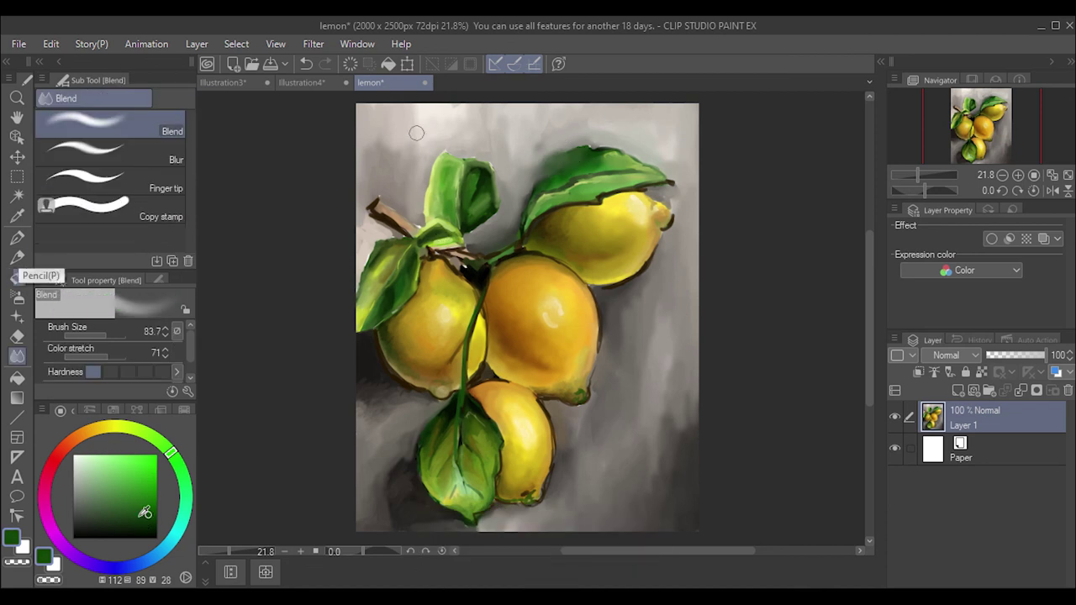
click(17, 277)
click(152, 531)
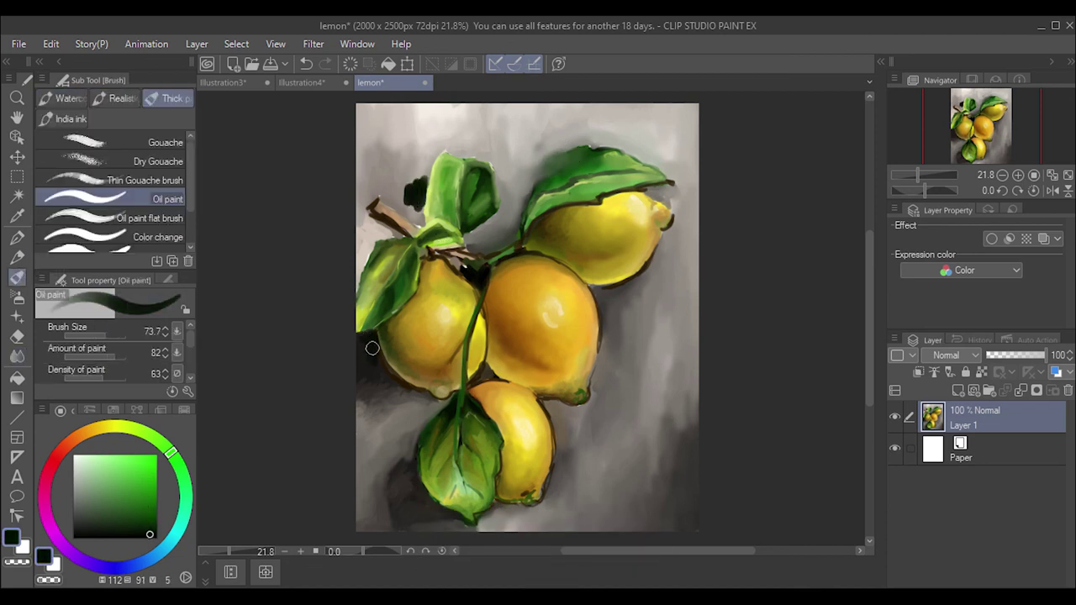
key(j)
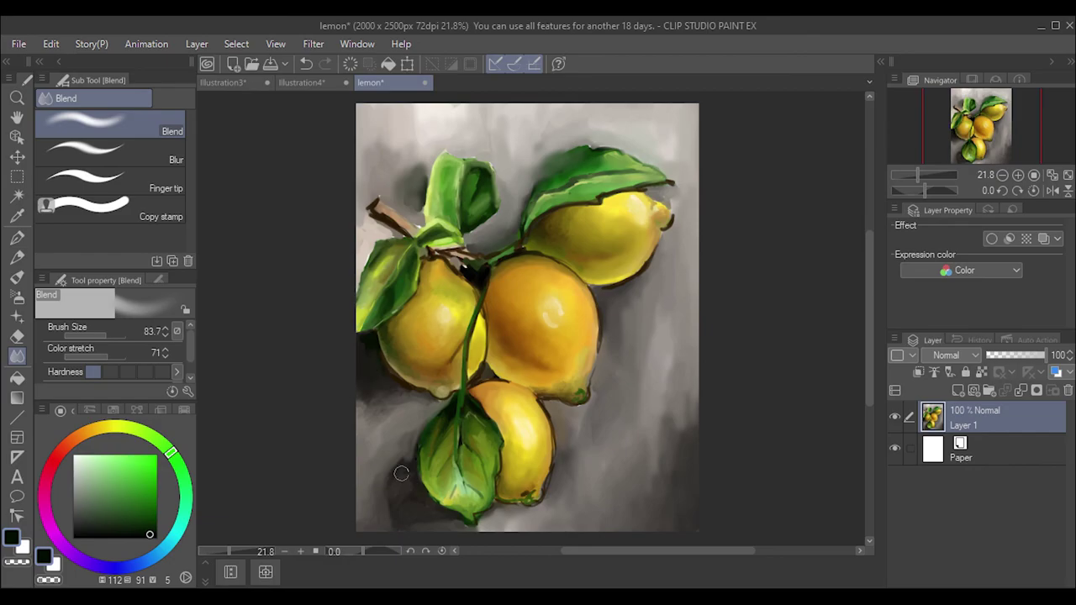